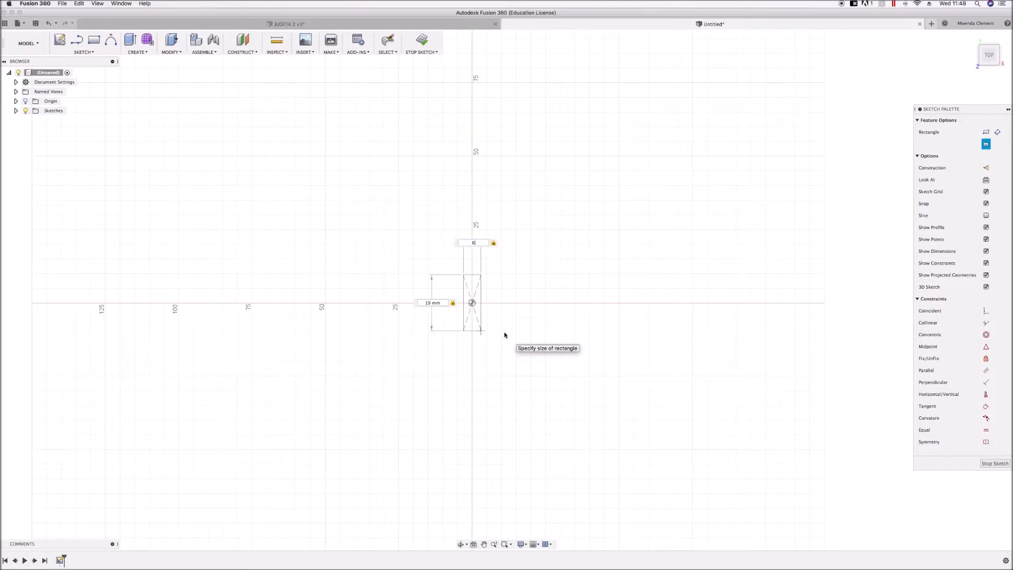
Complete the centre rectangle with a width of 62 mm and offset its outline 3 mm outward
{"action": "type", "text": "2"}
{"action": "key", "text": "Return"}
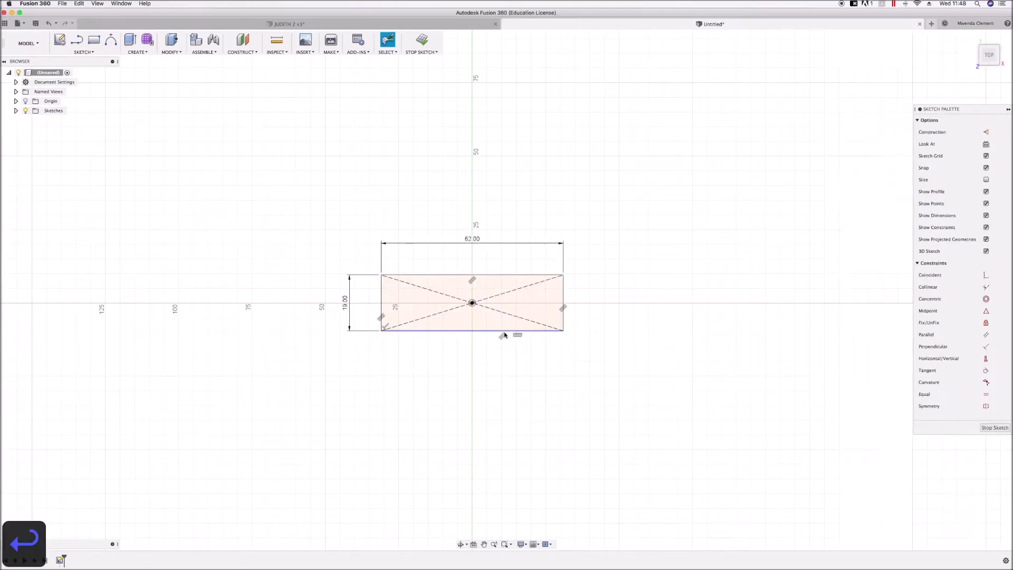
{"action": "scroll", "coordinate": [511, 327], "scroll_direction": "up", "scroll_amount": 5}
{"action": "key", "text": "o"}
{"action": "left_click", "coordinate": [480, 212]}
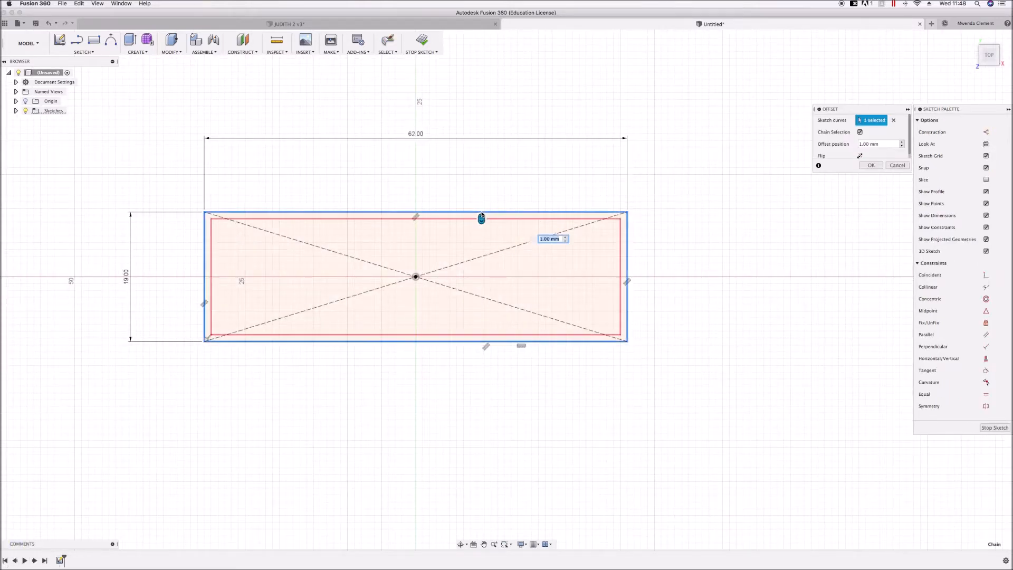
{"action": "type", "text": "3"}
{"action": "left_click", "coordinate": [860, 156]}
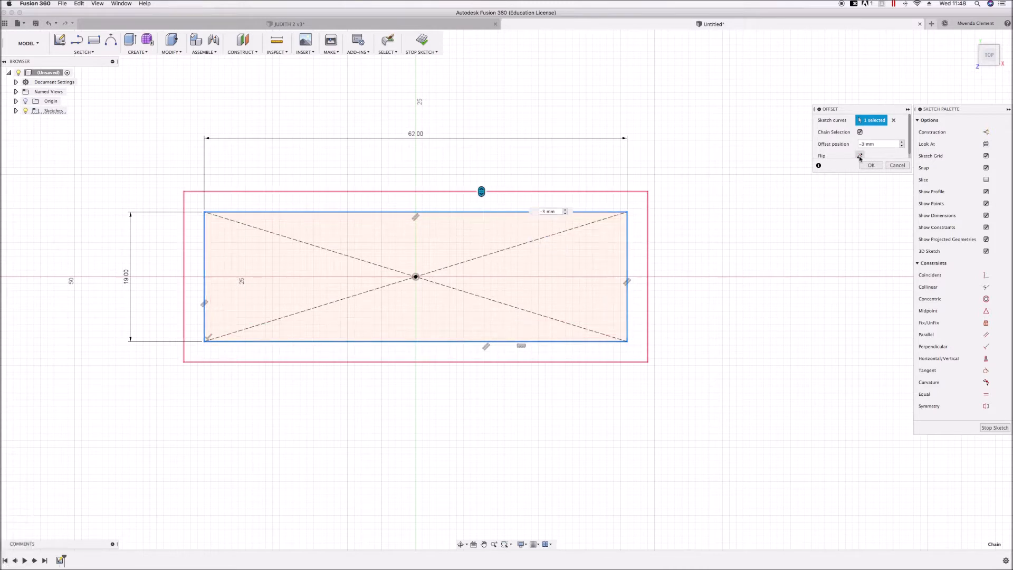
{"action": "key", "text": "Return"}
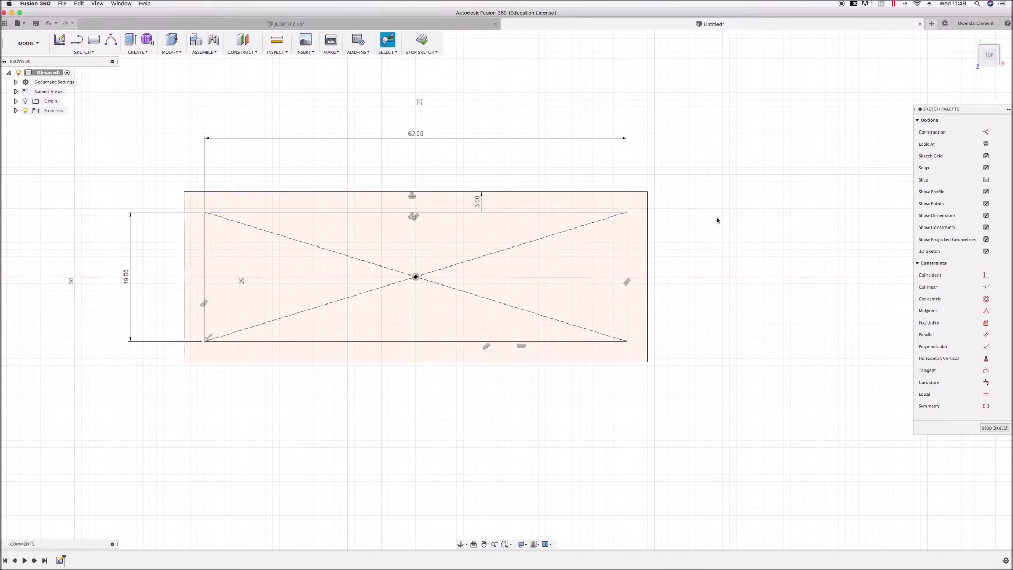
Draw a horizontal 7.7 mm construction line inward from the midpoint of the outer rectangle's right edge
{"action": "key", "text": "l"}
{"action": "key", "text": "x"}
{"action": "left_click", "coordinate": [607, 277]}
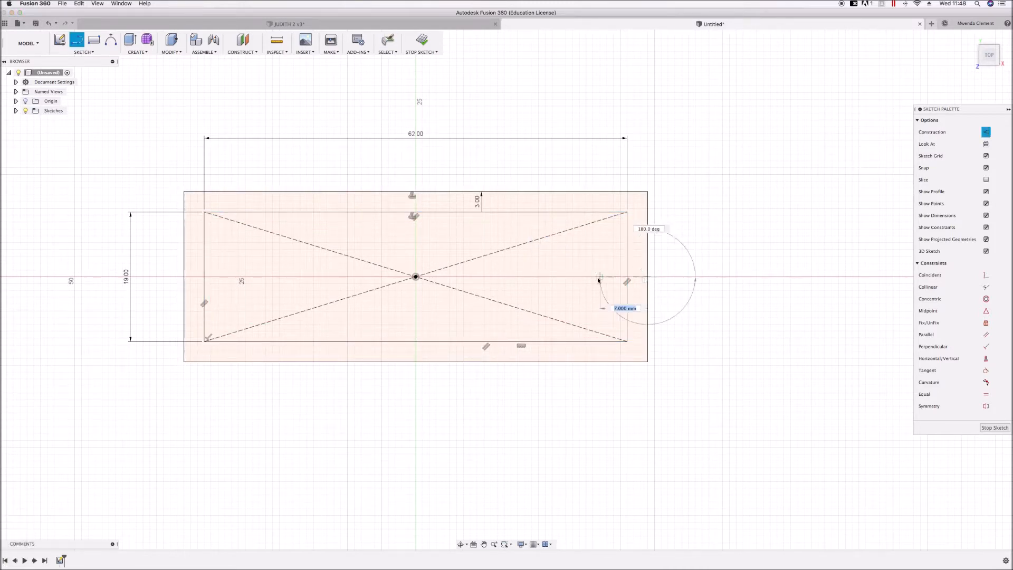
{"action": "type", "text": "7.7"}
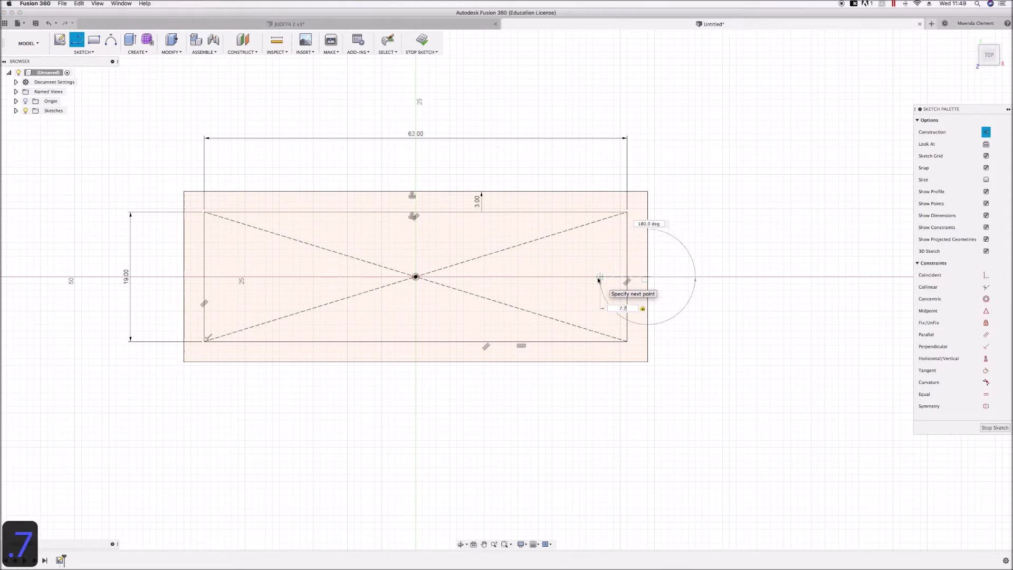
{"action": "key", "text": "Return"}
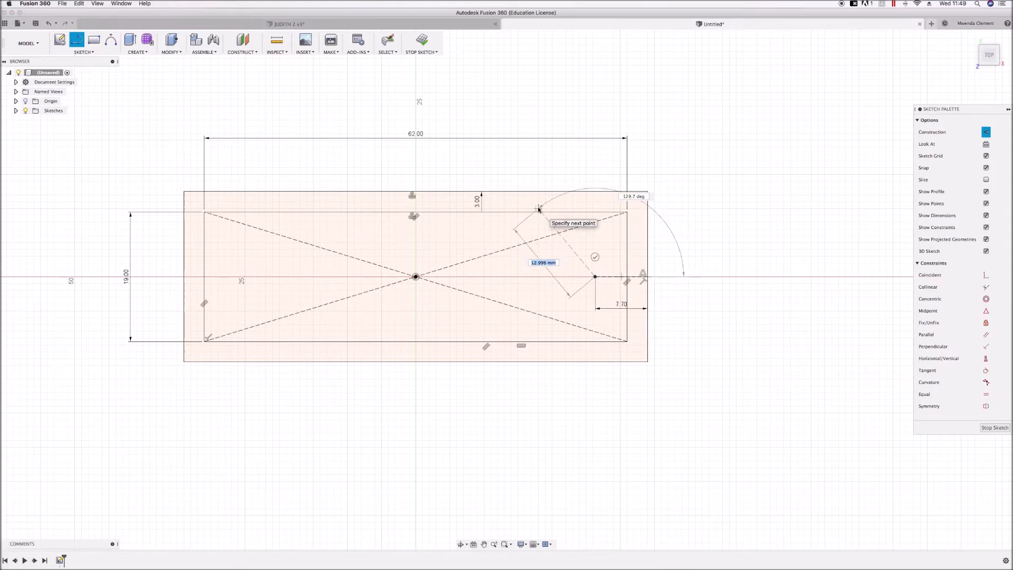
Continue the horizontal construction line inward with a second segment 17.4 mm long
{"action": "type", "text": "3"}
{"action": "key", "text": "BackSpace"}
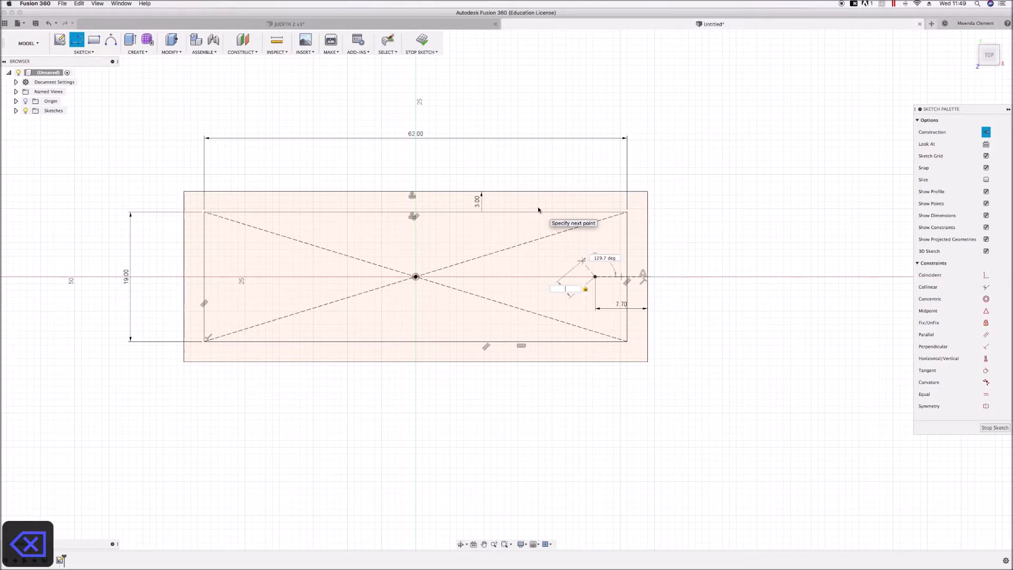
{"action": "type", "text": "17.4"}
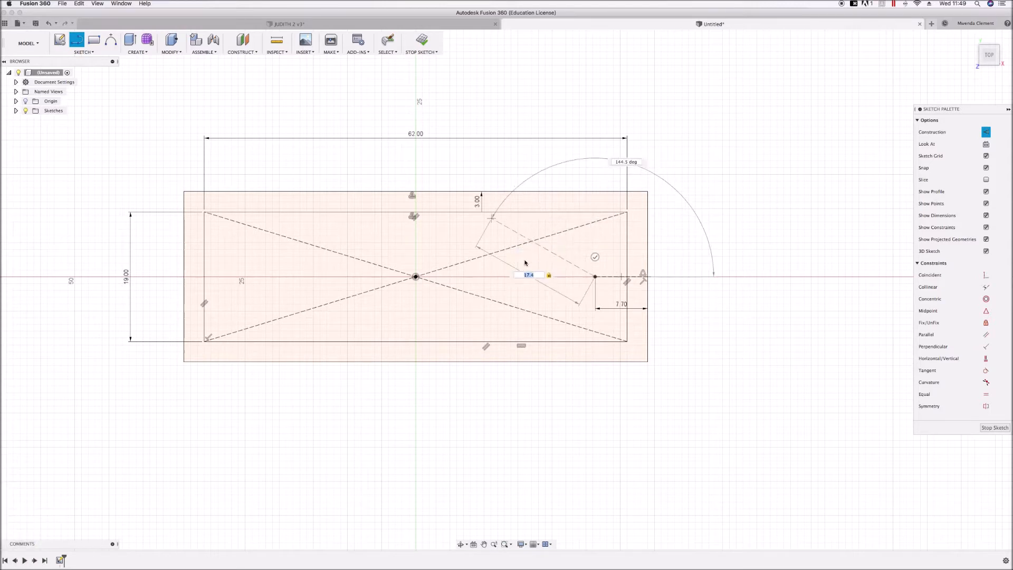
{"action": "key", "text": "Return"}
{"action": "key", "text": "r"}
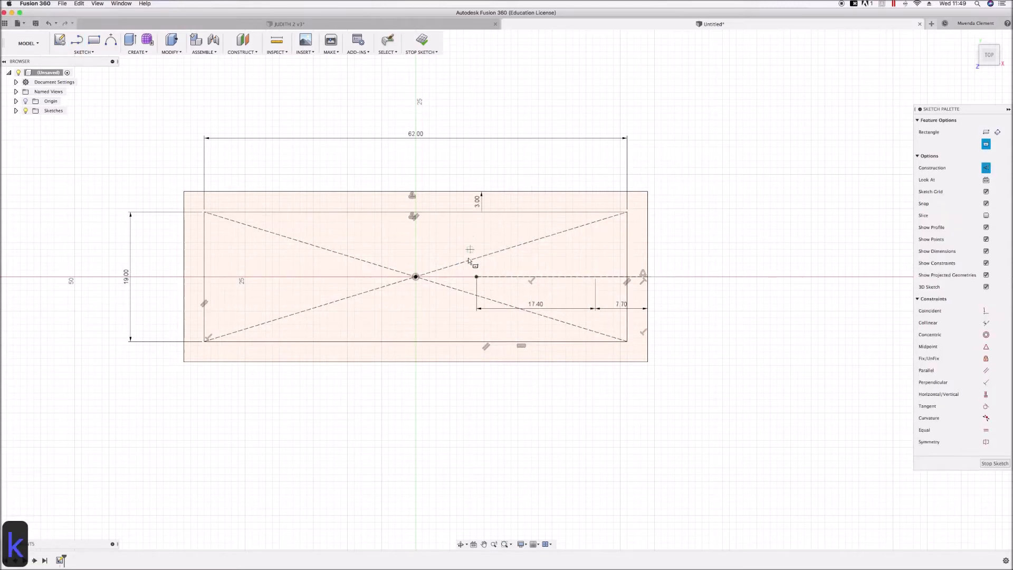
{"action": "left_click", "coordinate": [476, 276]}
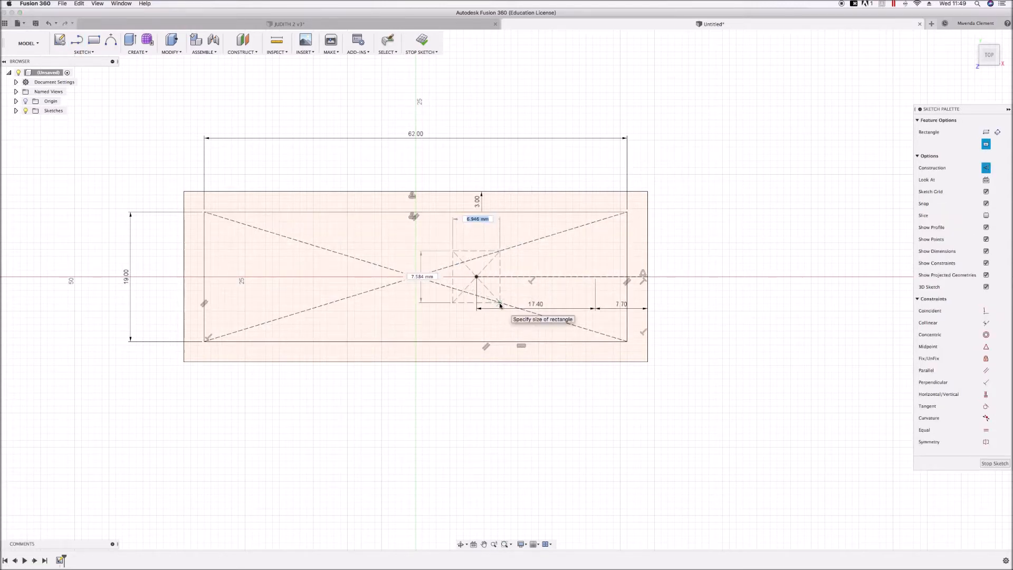
{"action": "type", "text": "13"}
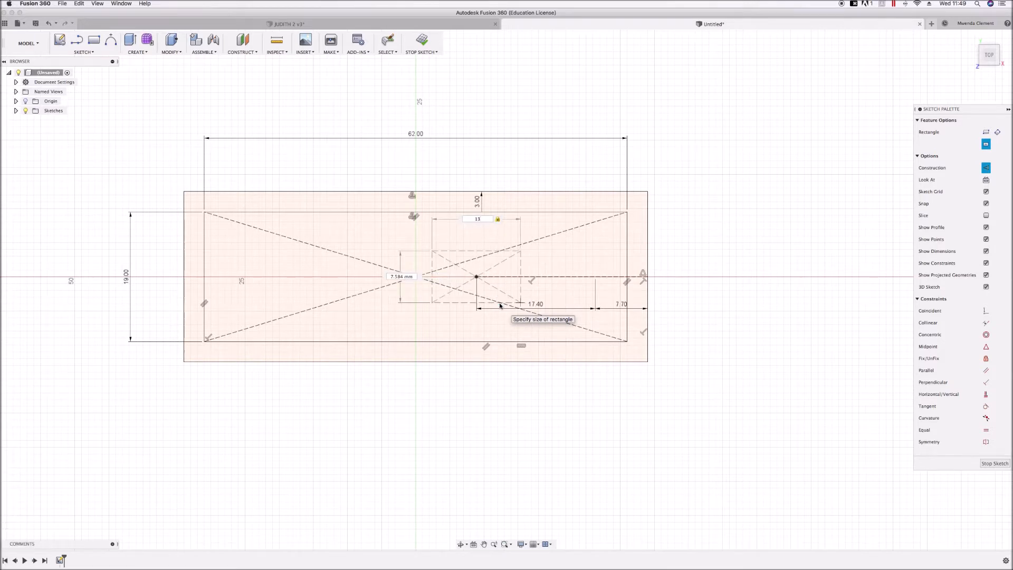
{"action": "type", "text": "3"}
{"action": "key", "text": "BackSpace"}
{"action": "key", "text": "BackSpace"}
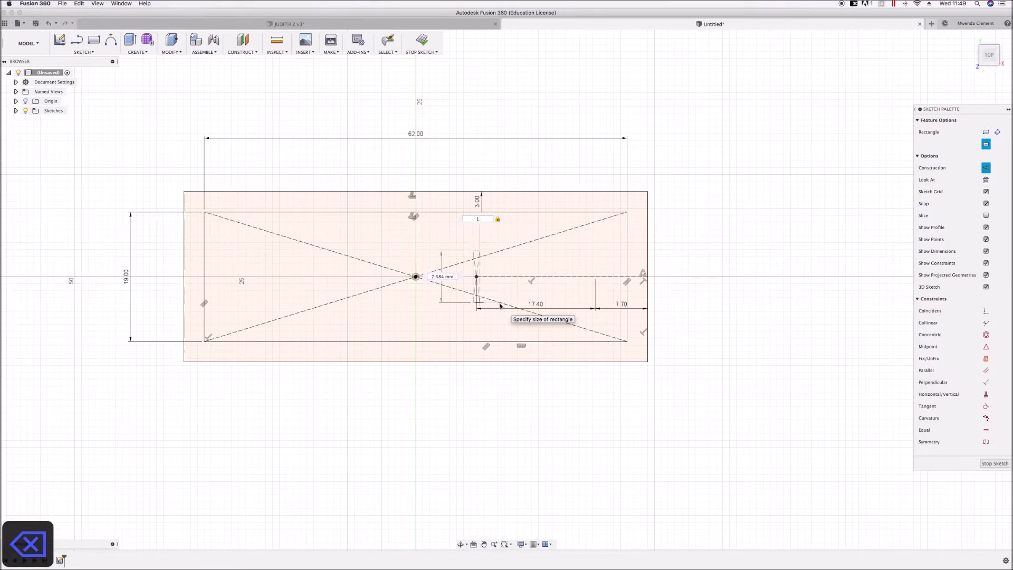
{"action": "key", "text": "Tab"}
{"action": "type", "text": "13"}
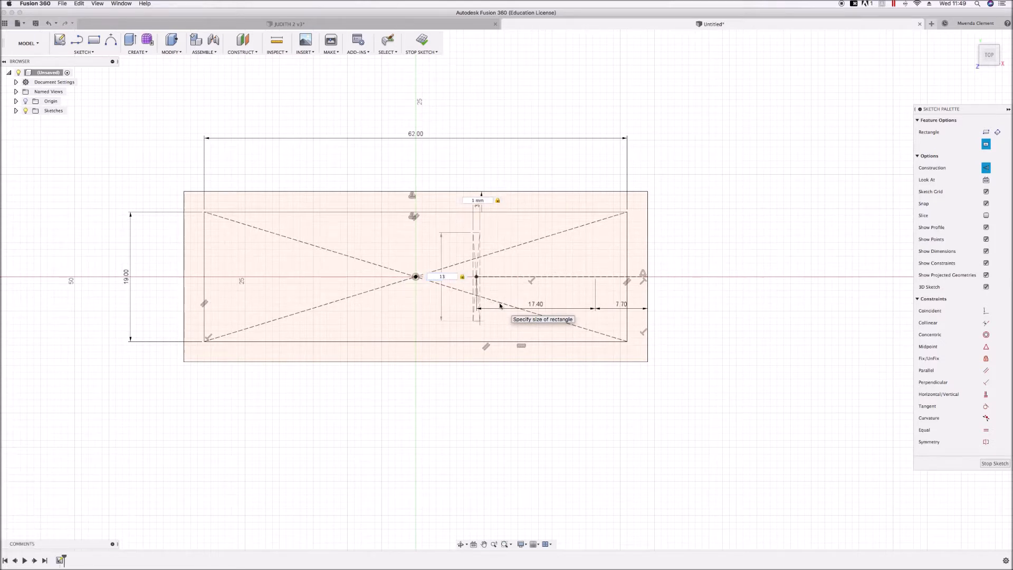
{"action": "key", "text": "Tab"}
{"action": "type", "text": "34.8"}
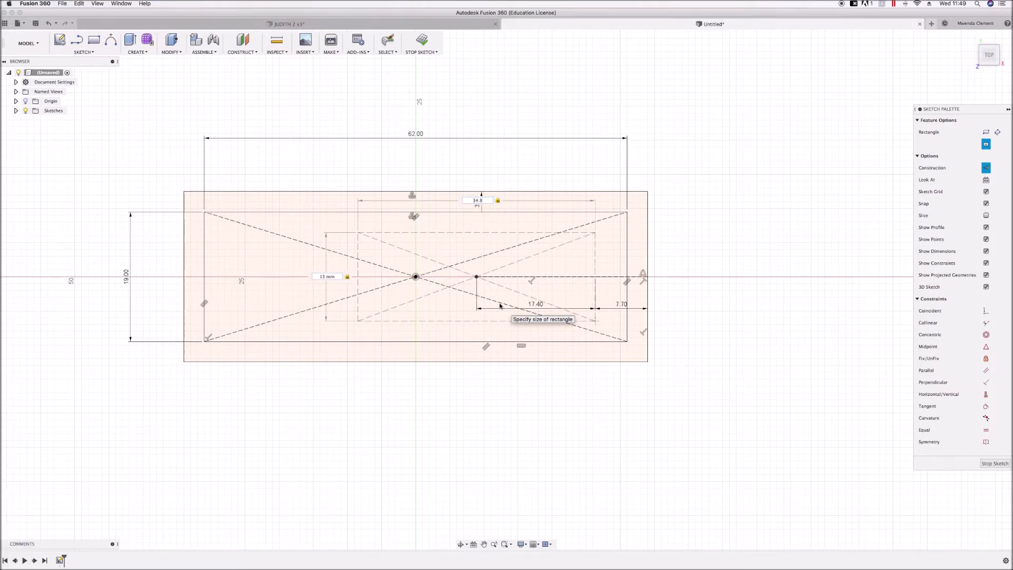
{"action": "key", "text": "Return"}
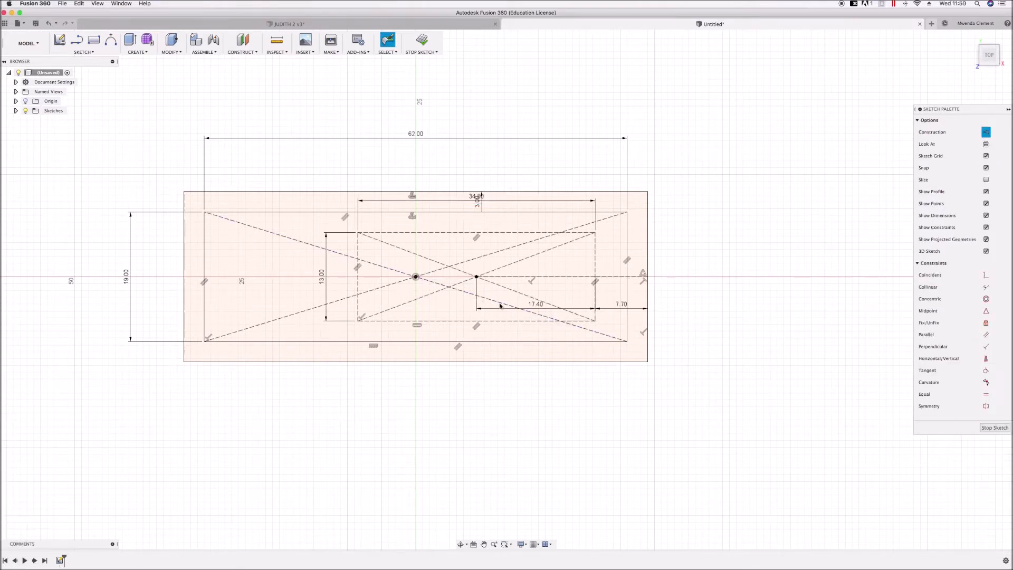
{"action": "key", "text": "super+z"}
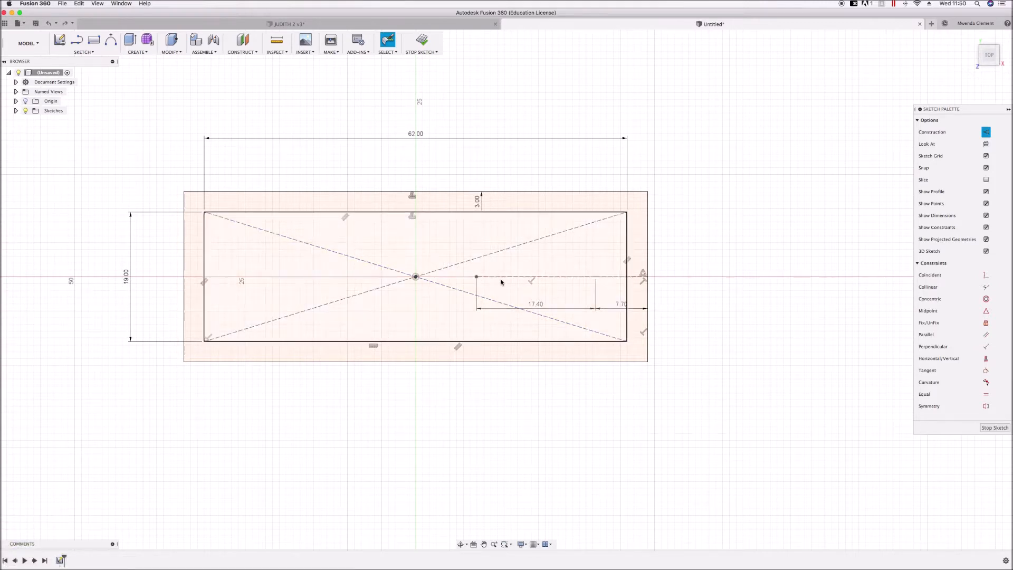
Draw a construction centre rectangle 34.8 mm wide and 13 mm high on the inner end of the 17.4 mm line
{"action": "key", "text": "r"}
{"action": "left_click", "coordinate": [477, 276]}
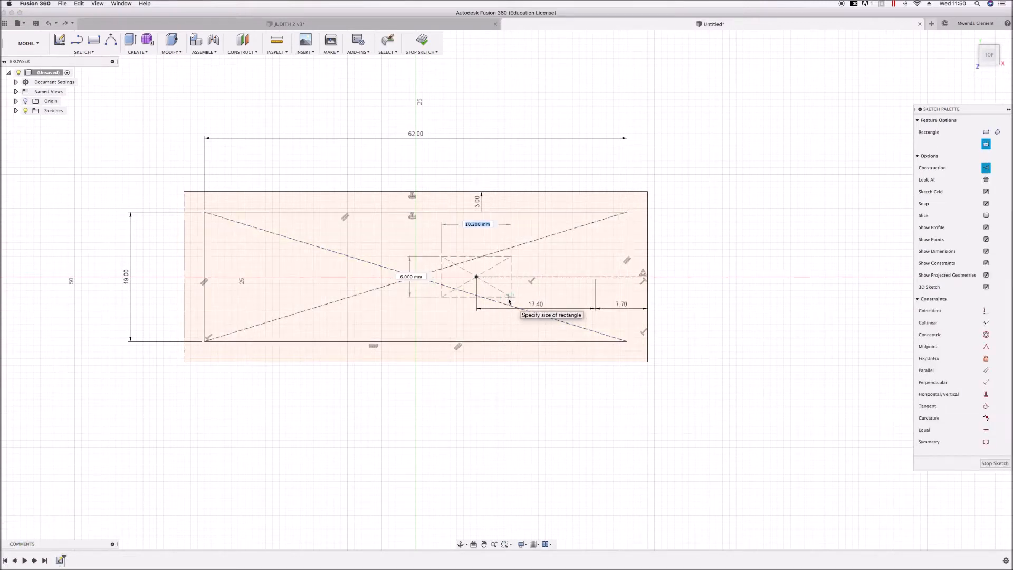
{"action": "type", "text": "13"}
{"action": "key", "text": "Tab"}
{"action": "type", "text": "13"}
{"action": "key", "text": "Tab"}
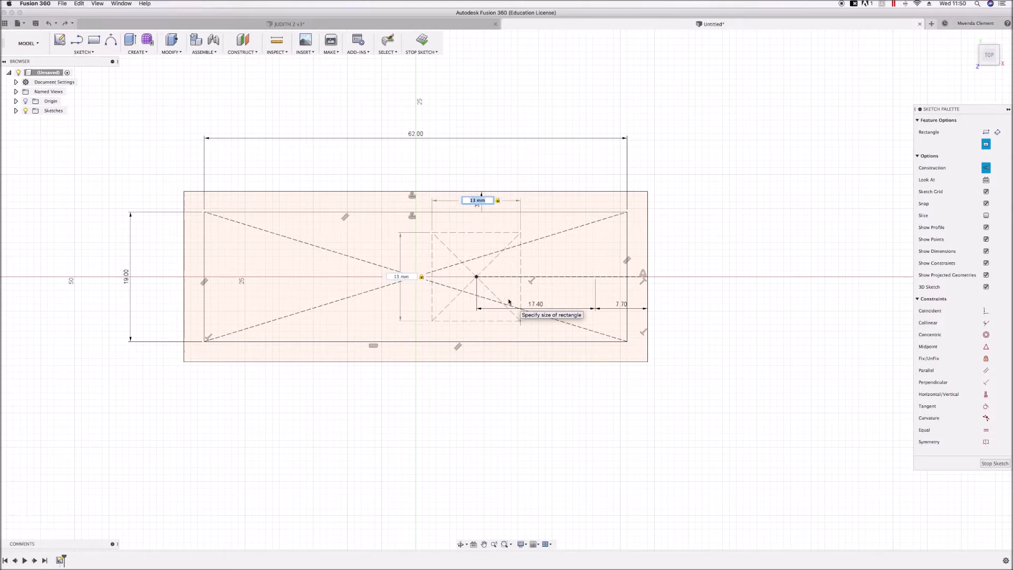
{"action": "type", "text": "34.8"}
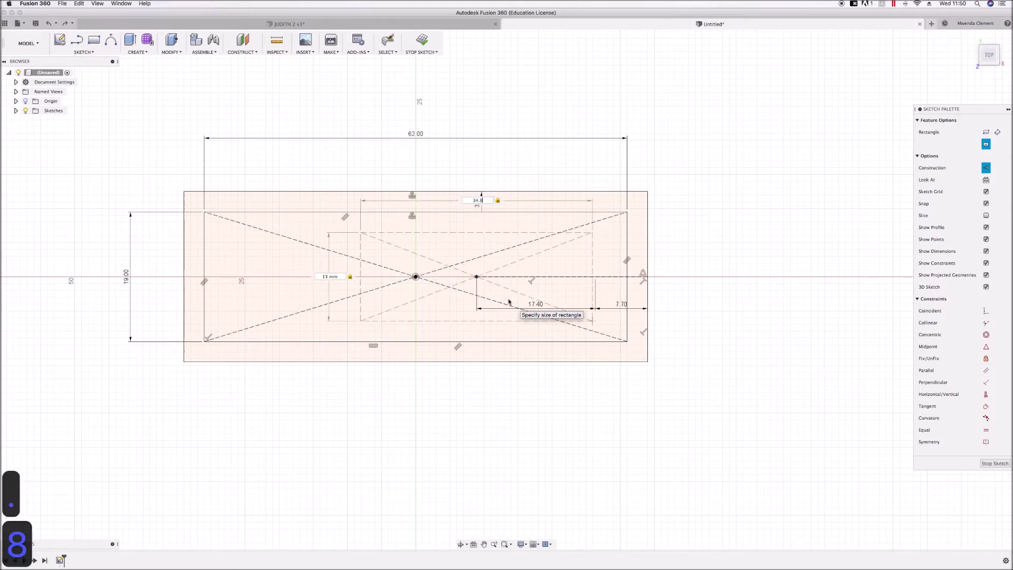
{"action": "key", "text": "Return"}
{"action": "key", "text": "Escape"}
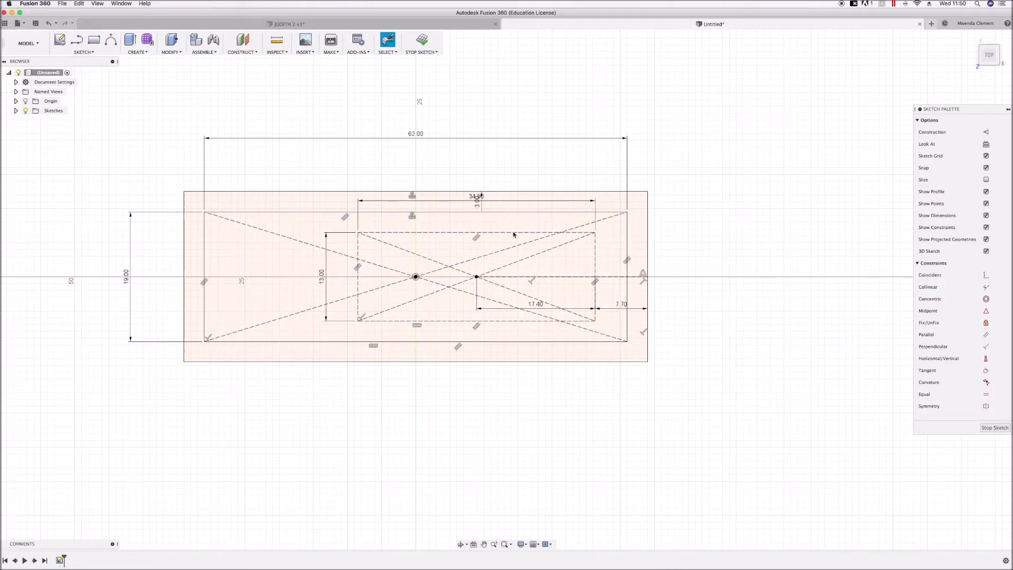
Convert the four sides of the 34.8 by 13 mm rectangle from construction to normal lines
{"action": "key", "text": "x"}
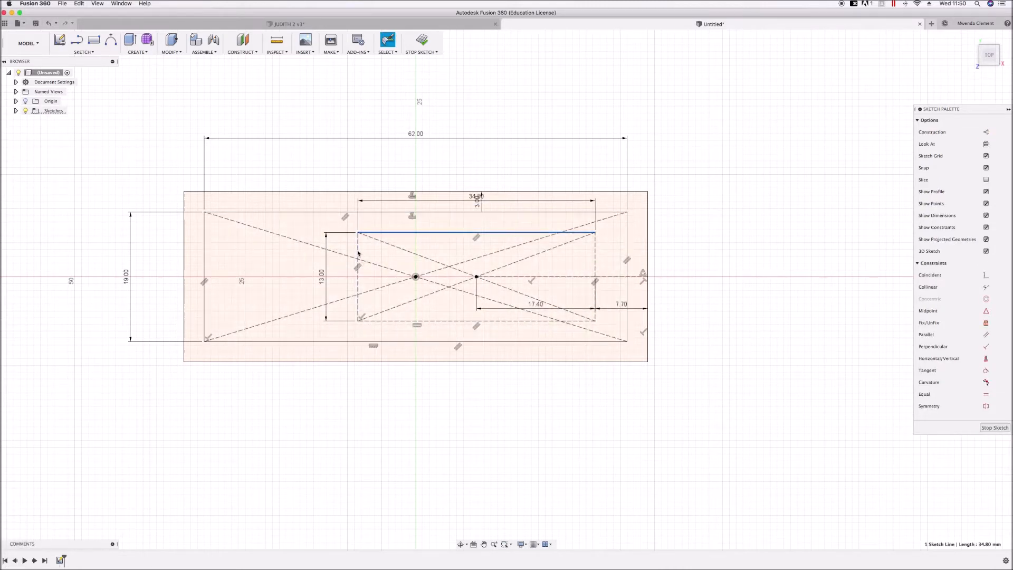
{"action": "key", "text": "x"}
{"action": "left_click", "coordinate": [441, 320]}
{"action": "key", "text": "x"}
{"action": "left_click", "coordinate": [595, 259]}
{"action": "key", "text": "x"}
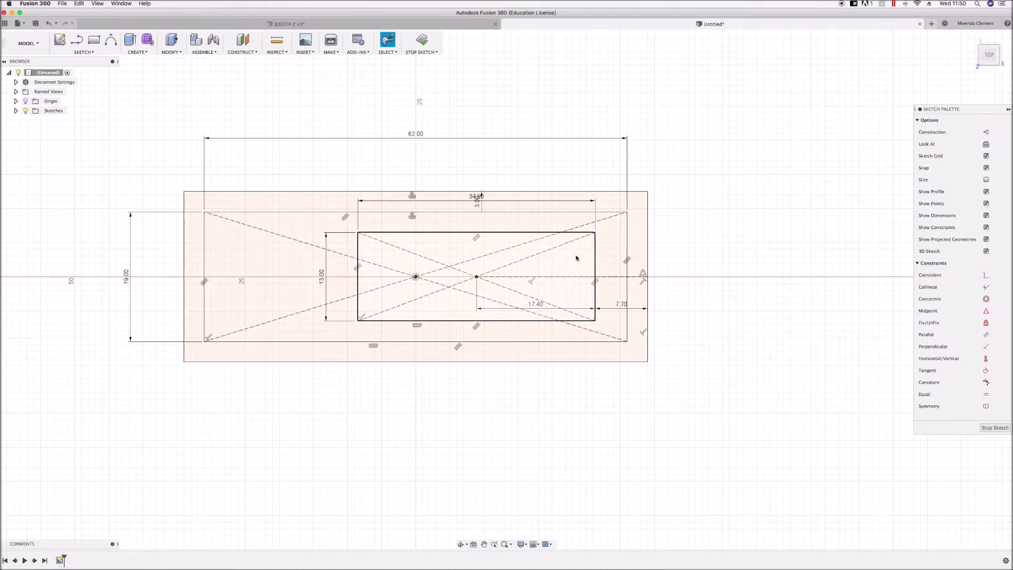
{"action": "scroll", "coordinate": [578, 257], "scroll_direction": "up", "scroll_amount": 3}
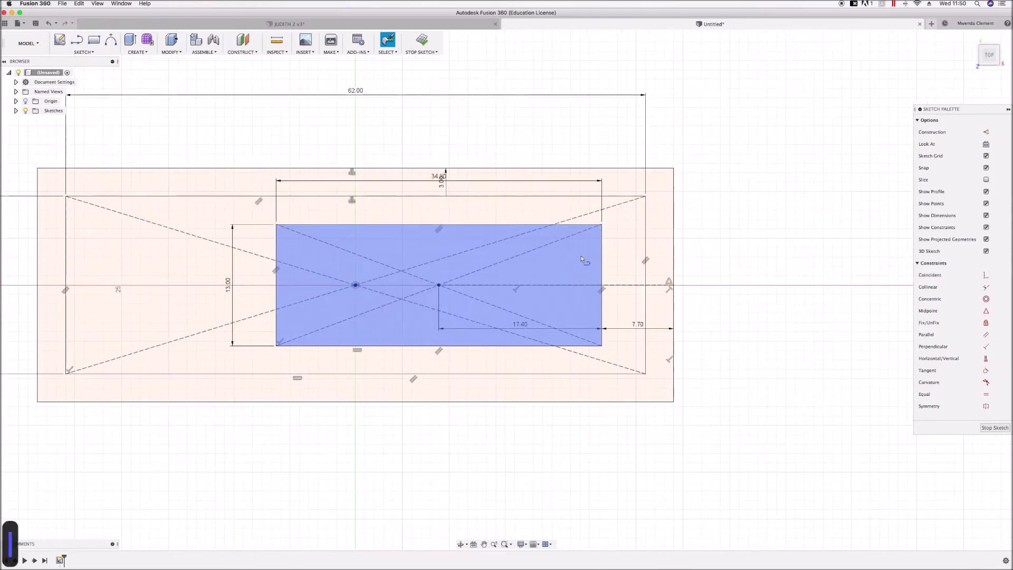
{"action": "key", "text": "l"}
{"action": "key", "text": "Escape"}
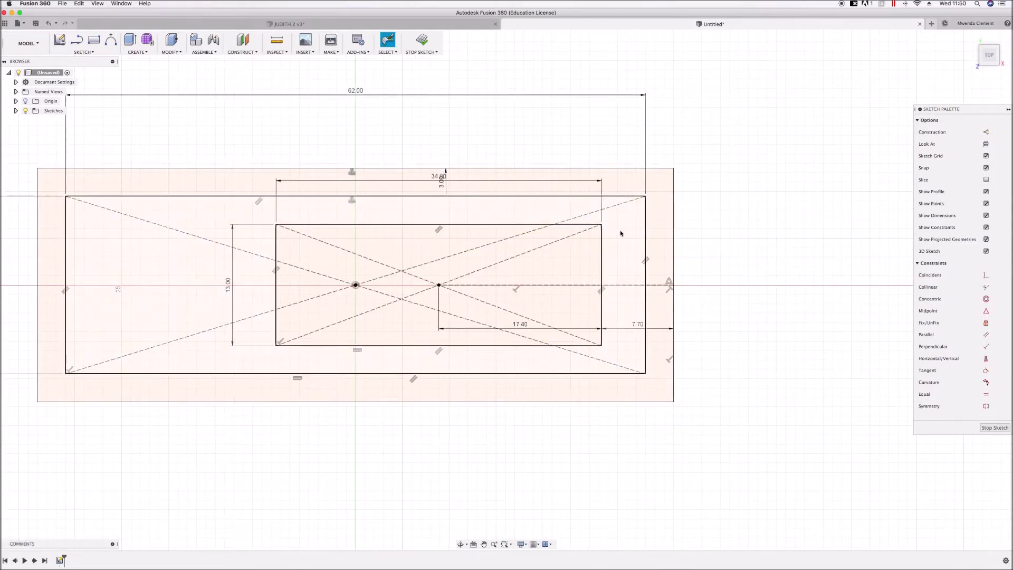
{"action": "key", "text": "l"}
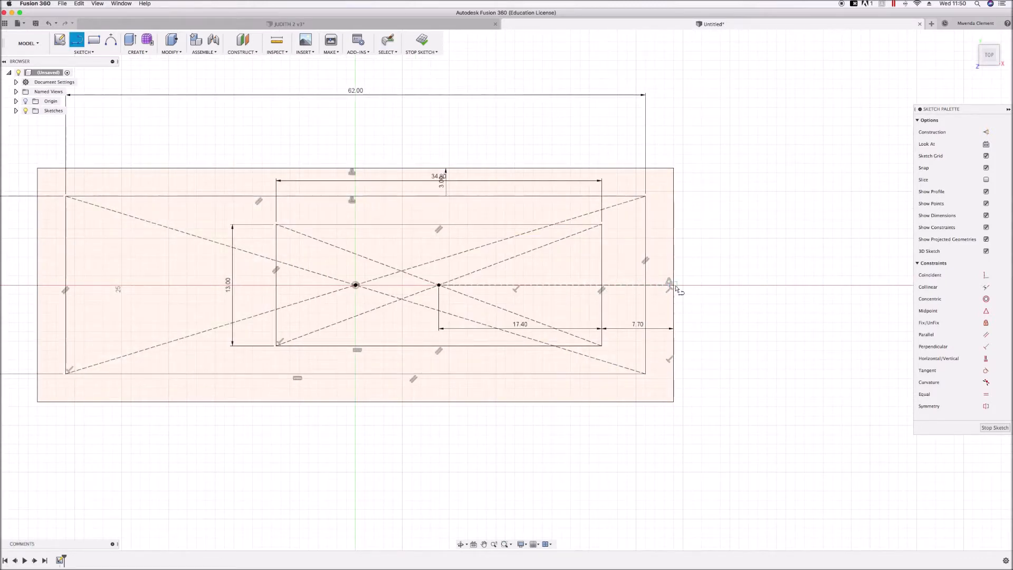
{"action": "left_click", "coordinate": [676, 287]}
{"action": "type", "text": "17.9"}
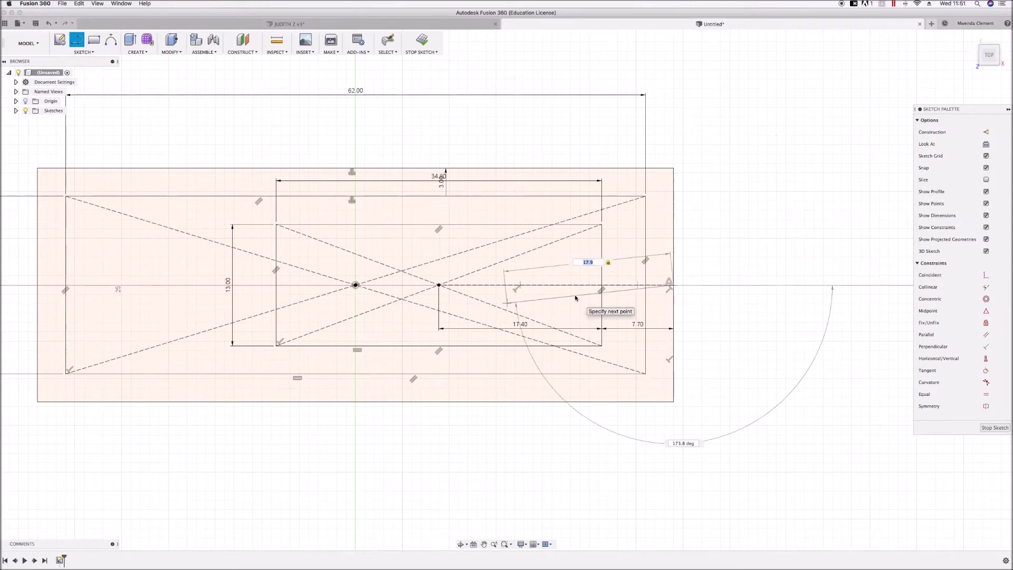
{"action": "key", "text": "Return"}
{"action": "key", "text": "Escape"}
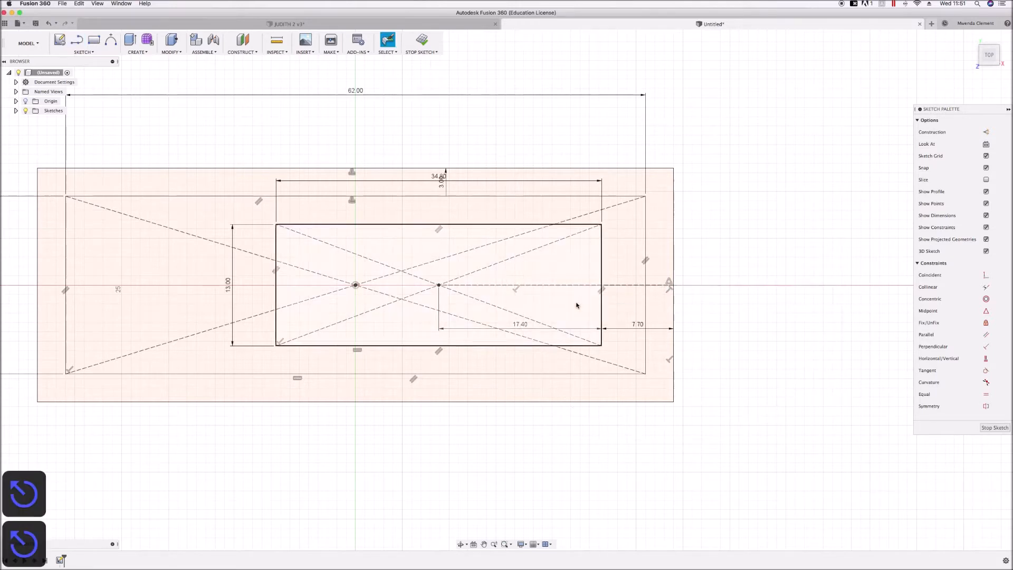
Draw a horizontal 17.9 mm construction line inward from the midpoint of the outer rectangle's right edge
{"action": "key", "text": "x"}
{"action": "key", "text": "l"}
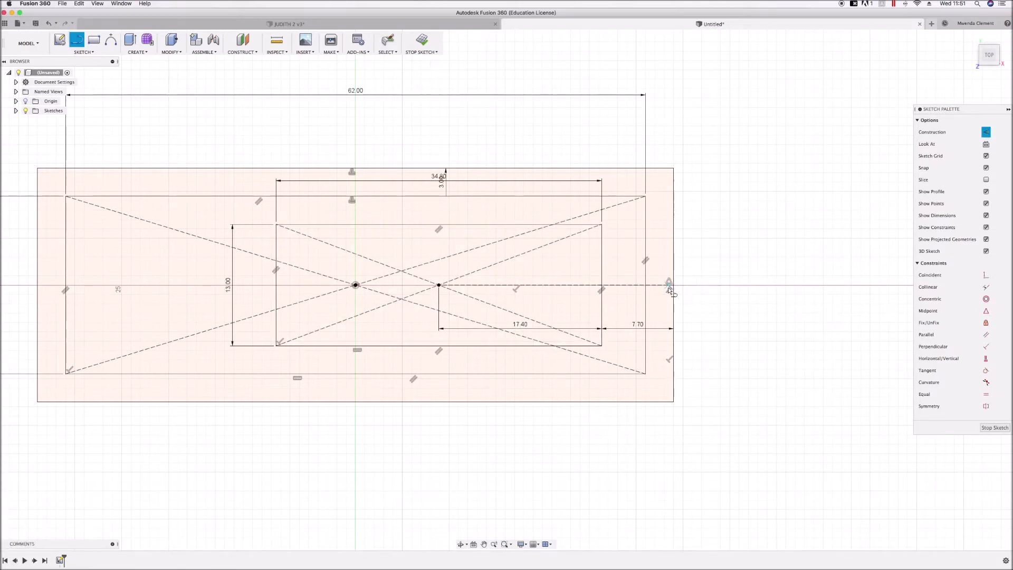
{"action": "left_click", "coordinate": [671, 286]}
{"action": "type", "text": "1"}
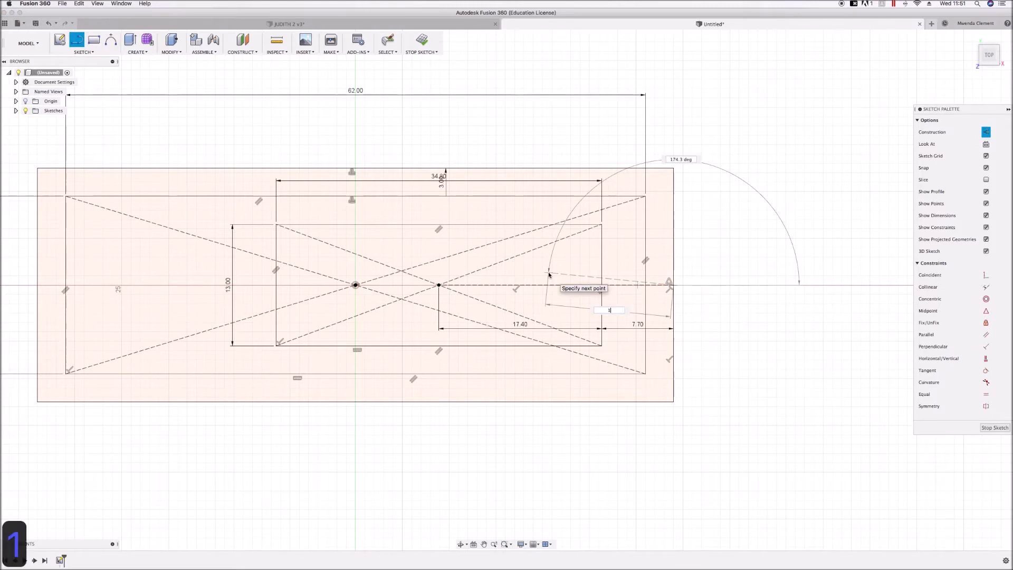
{"action": "type", "text": "7.9"}
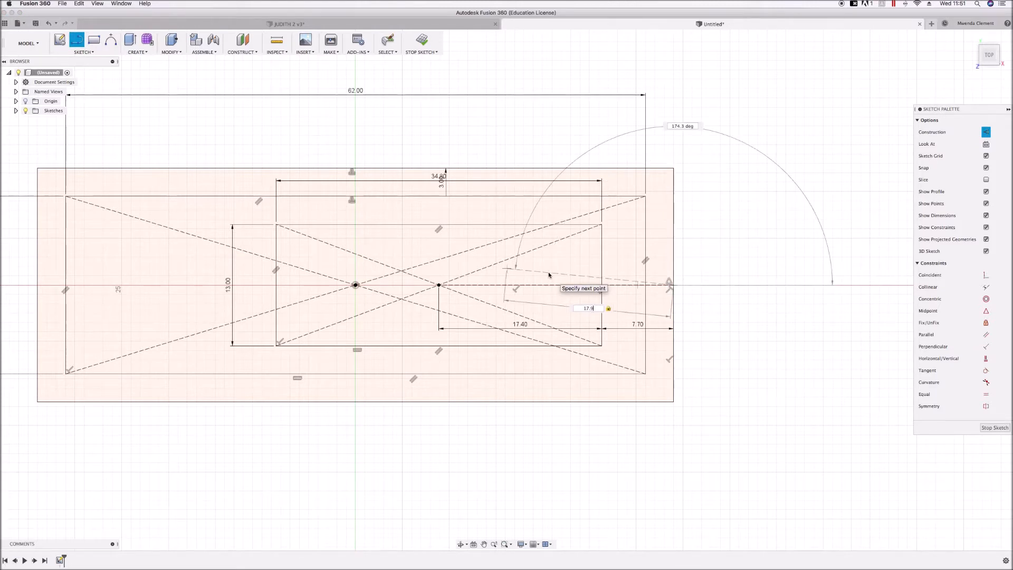
{"action": "left_click", "coordinate": [509, 288]}
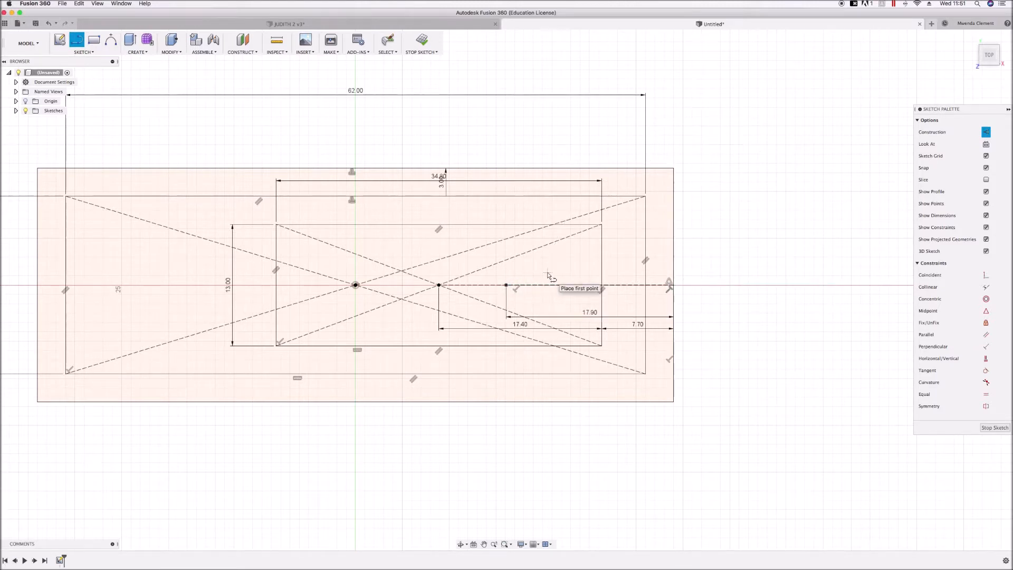
Draw a horizontal 32.3 mm construction line inward from the same right-edge midpoint and end the line command
{"action": "left_click", "coordinate": [671, 288]}
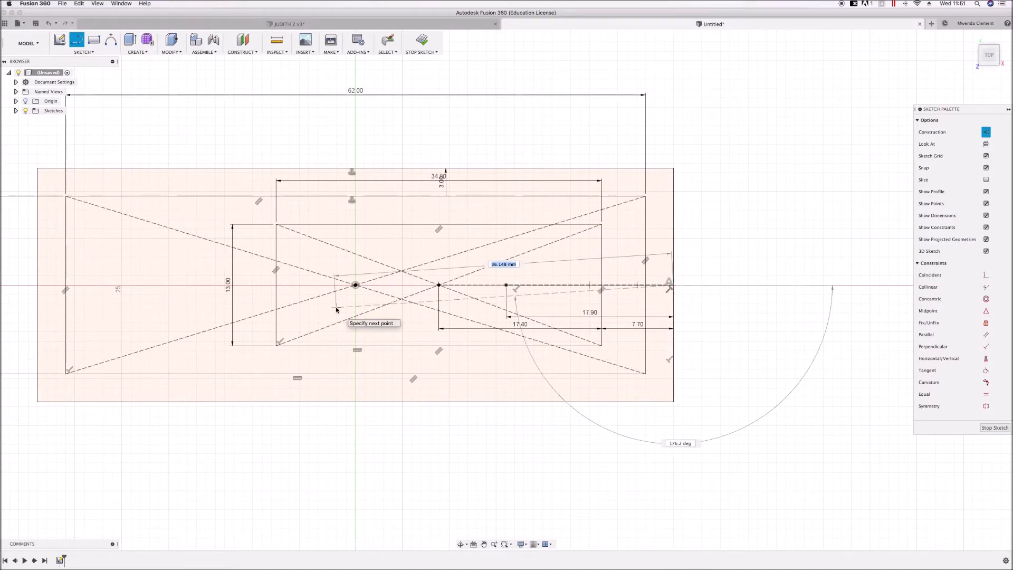
{"action": "type", "text": "32.3"}
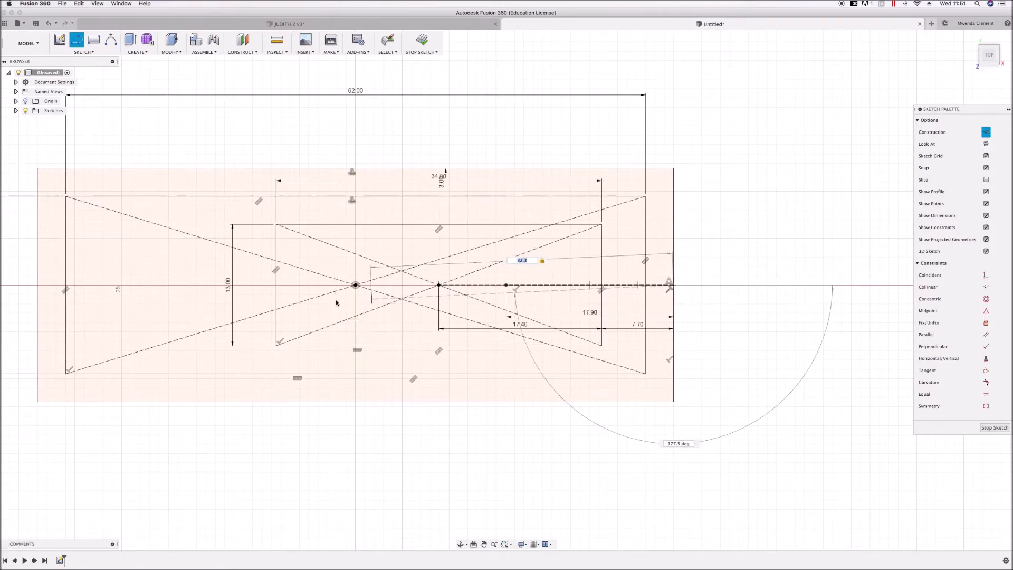
{"action": "left_click", "coordinate": [338, 285]}
{"action": "key", "text": "Escape"}
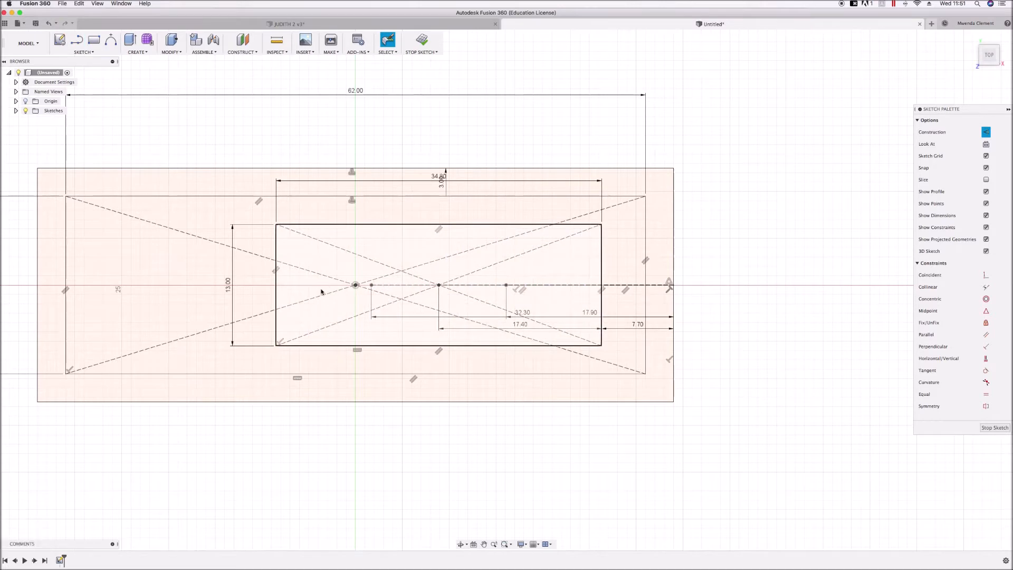
{"action": "key", "text": "c"}
{"action": "left_click", "coordinate": [356, 285]}
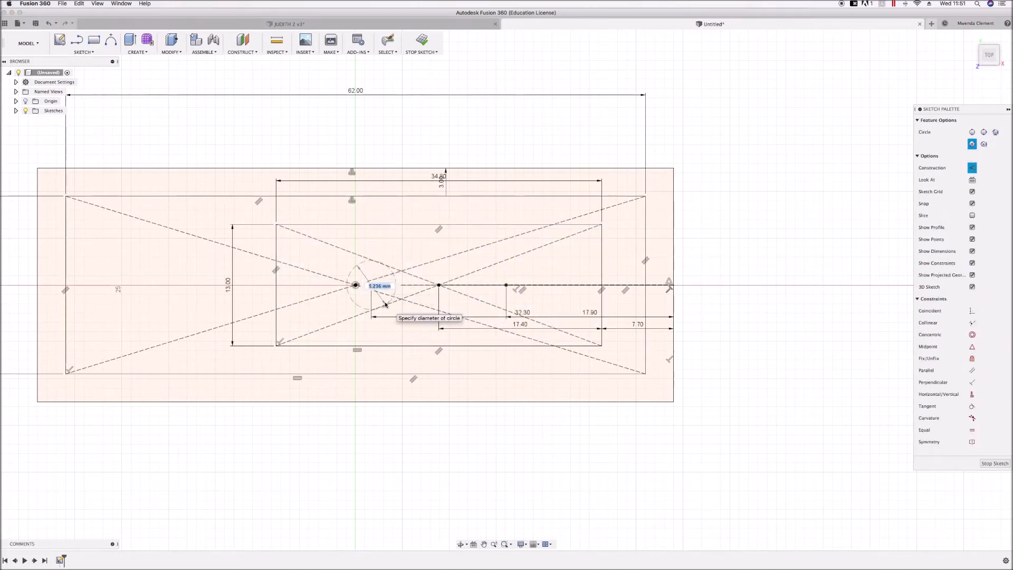
{"action": "type", "text": "4.2"}
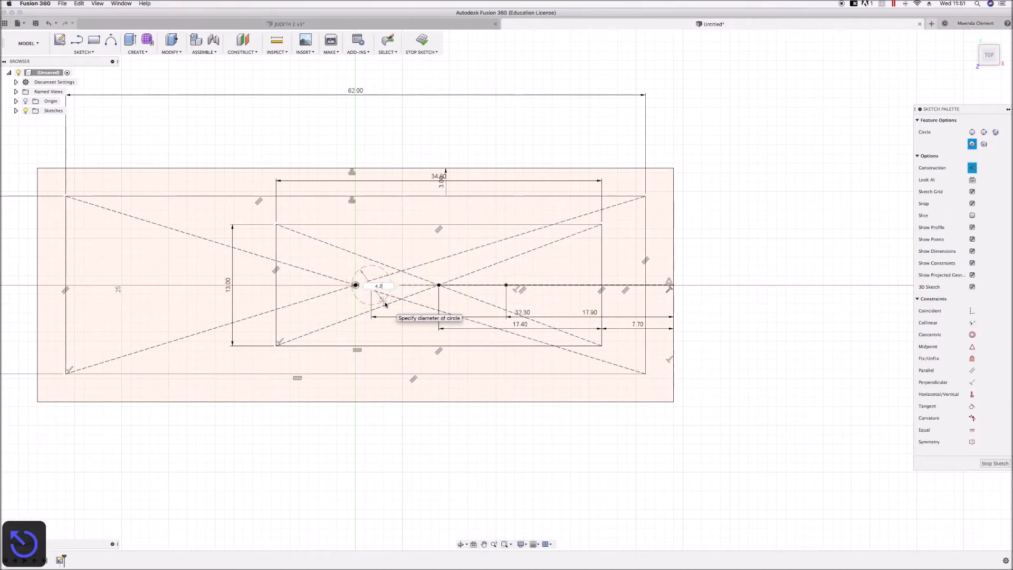
{"action": "key", "text": "Return"}
Draw two 4.2 mm diameter circles centred on the inner ends of the 32.3 mm and 17.9 mm construction lines
{"action": "key", "text": "c"}
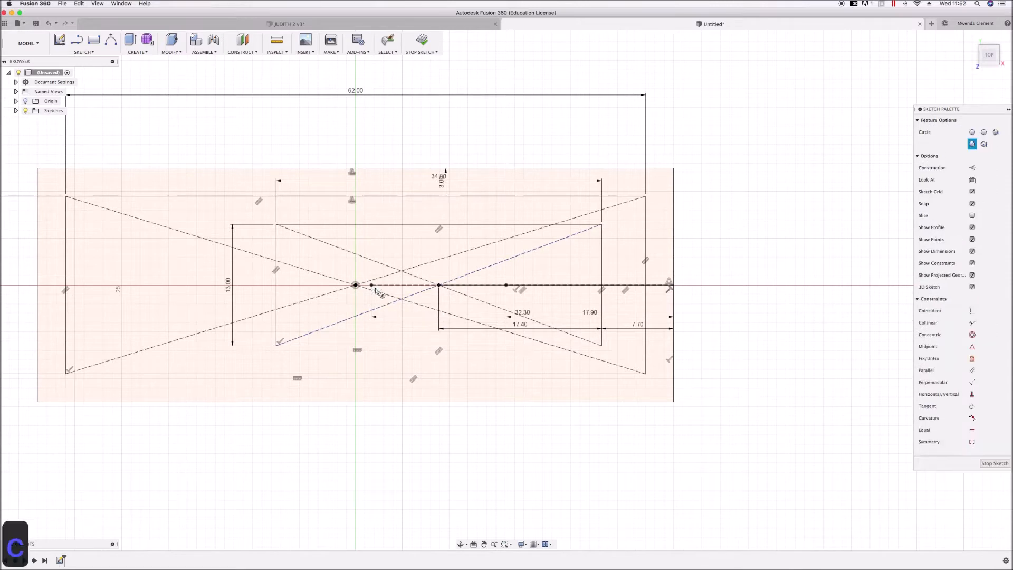
{"action": "left_click", "coordinate": [372, 285]}
{"action": "type", "text": "4.2"}
{"action": "key", "text": "Return"}
{"action": "key", "text": "c"}
{"action": "left_click", "coordinate": [506, 285]}
{"action": "type", "text": "4.2"}
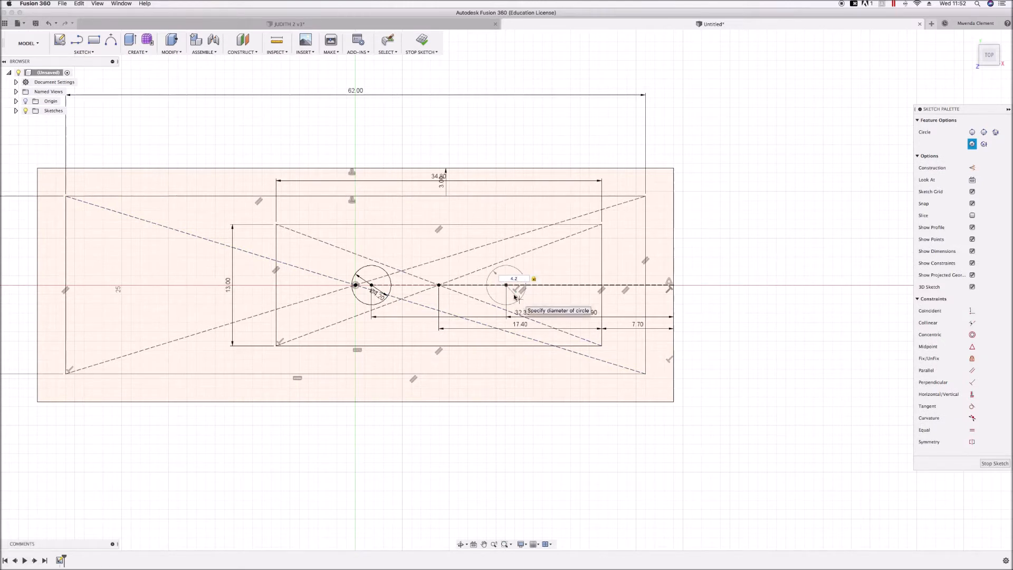
{"action": "key", "text": "Return"}
Draw a 1 mm line up from the midpoint of the inner rectangle's right edge and a 2 mm line down from its upper end
{"action": "scroll", "coordinate": [555, 290], "scroll_direction": "up", "scroll_amount": 3}
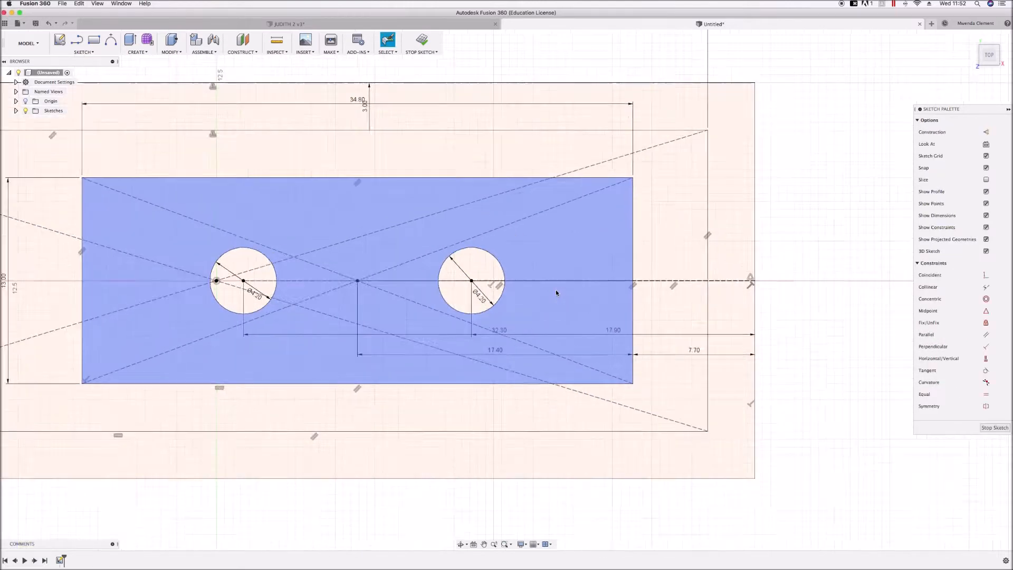
{"action": "key", "text": "l"}
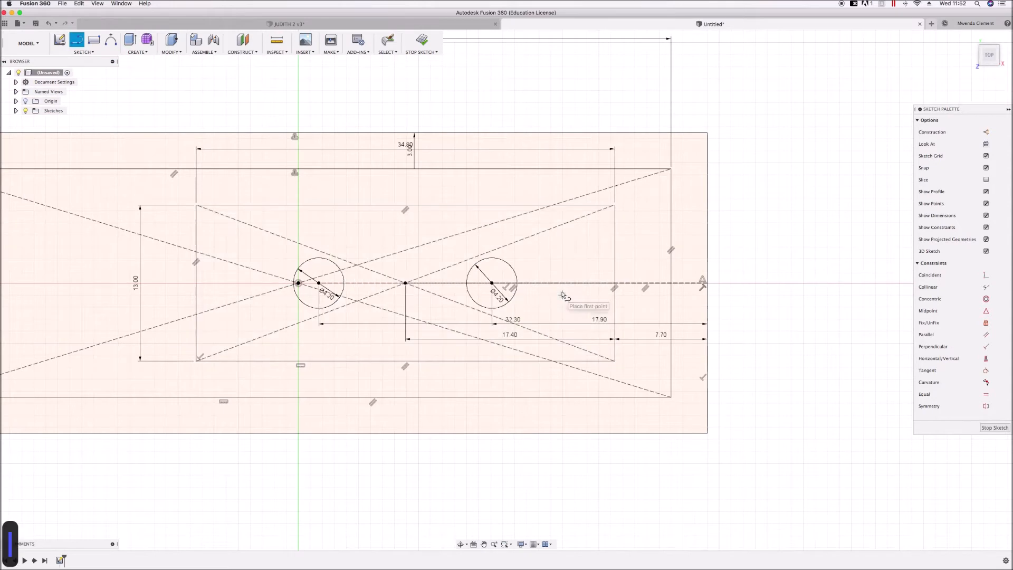
{"action": "left_click", "coordinate": [614, 283]}
{"action": "key", "text": "Tab"}
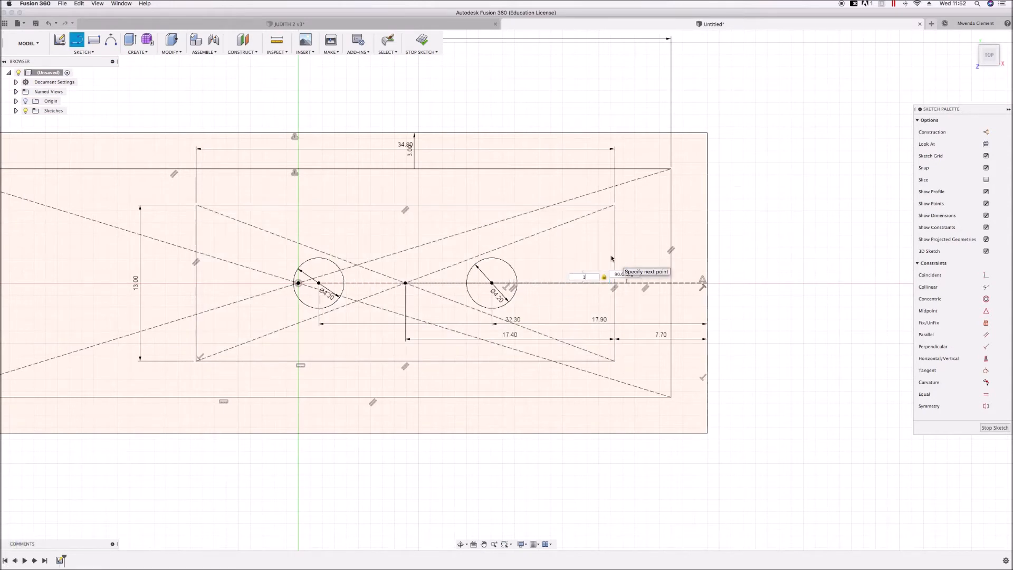
{"action": "left_click", "coordinate": [614, 272]}
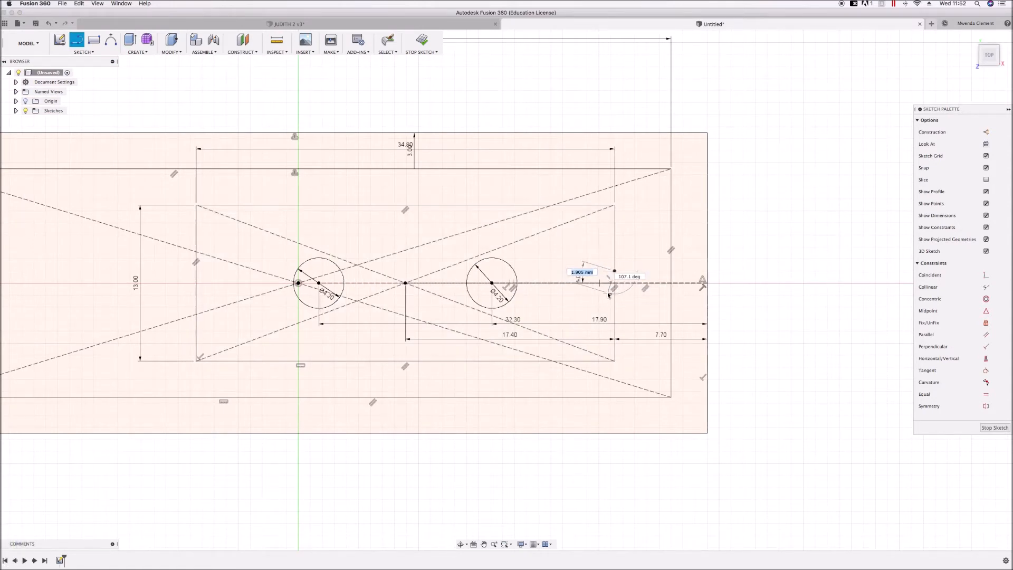
{"action": "type", "text": "2"}
{"action": "double_click", "coordinate": [615, 301]}
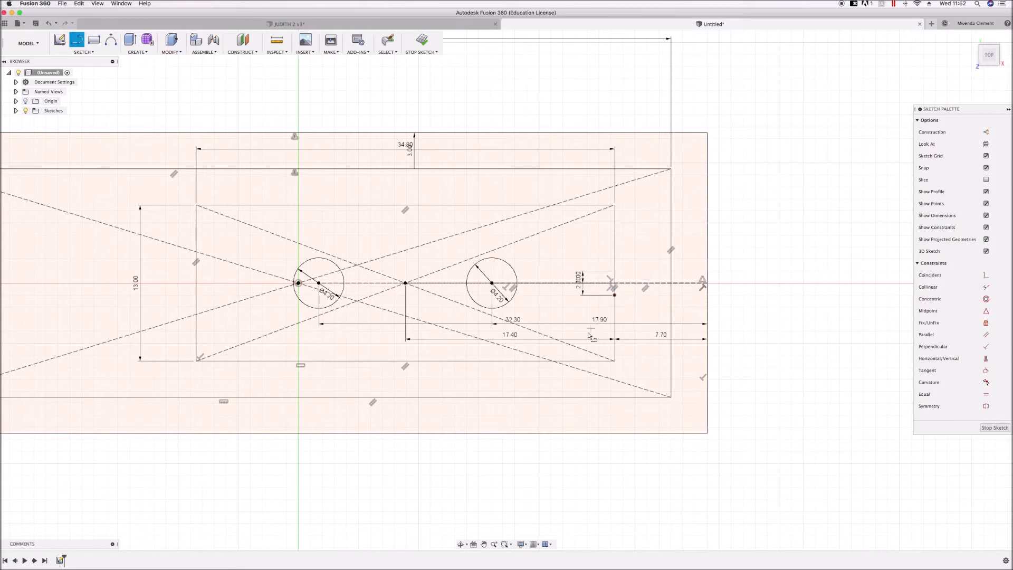
Draw a line at 45 degrees from the lower end of the 2 mm line to the inner rectangle's bottom edge
{"action": "left_click", "coordinate": [615, 297]}
{"action": "key", "text": "Tab"}
{"action": "type", "text": "45"}
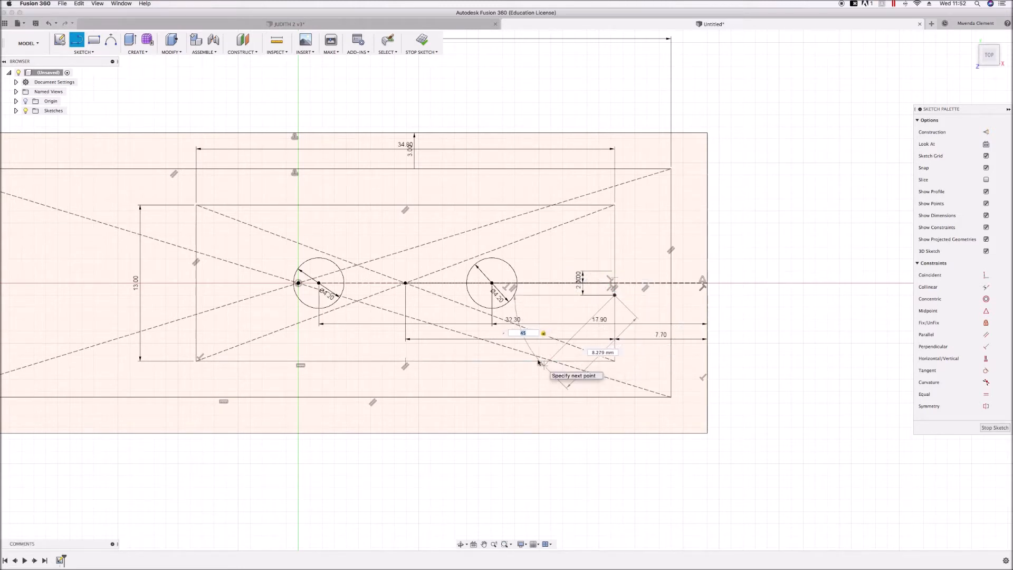
{"action": "left_click", "coordinate": [548, 362]}
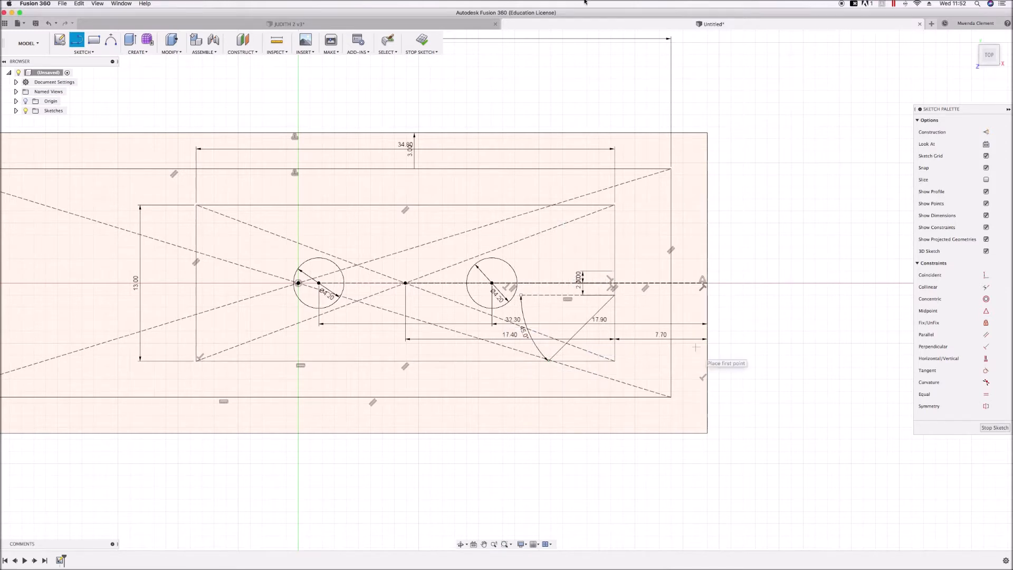
Draw a mirrored 45-degree line from the upper end of the 2 mm line to the inner rectangle's top edge and end the line command
{"action": "left_click", "coordinate": [614, 271]}
{"action": "key", "text": "Tab"}
{"action": "type", "text": "45"}
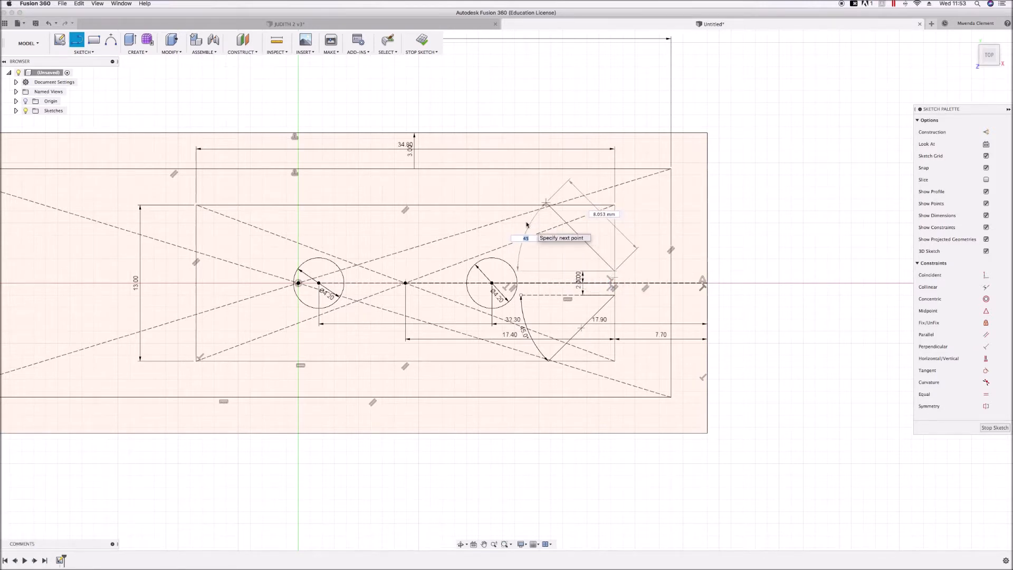
{"action": "scroll", "coordinate": [527, 211], "scroll_direction": "up", "scroll_amount": 3}
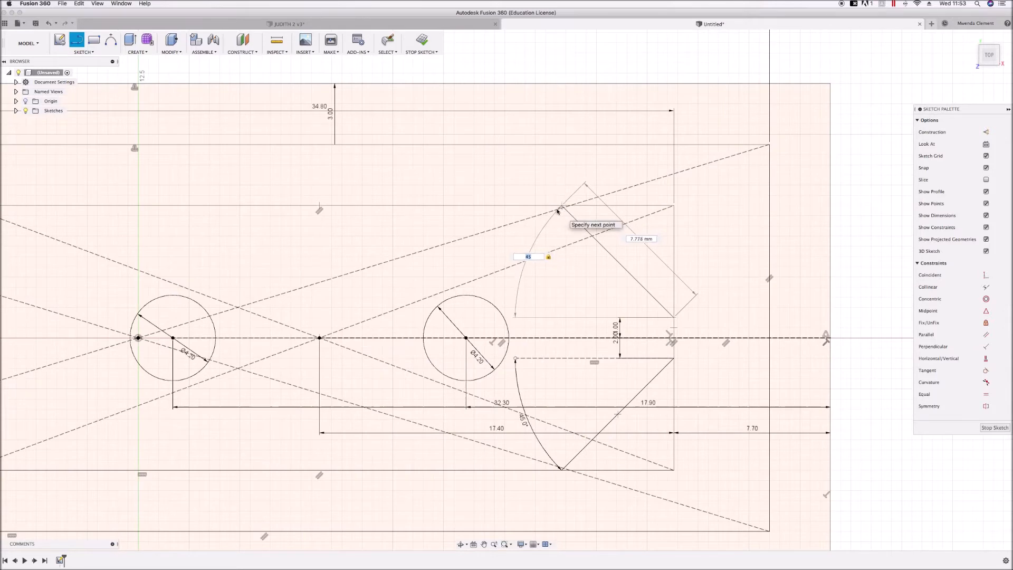
{"action": "left_click", "coordinate": [559, 210]}
{"action": "scroll", "coordinate": [539, 196], "scroll_direction": "down", "scroll_amount": 4}
{"action": "key", "text": "Escape"}
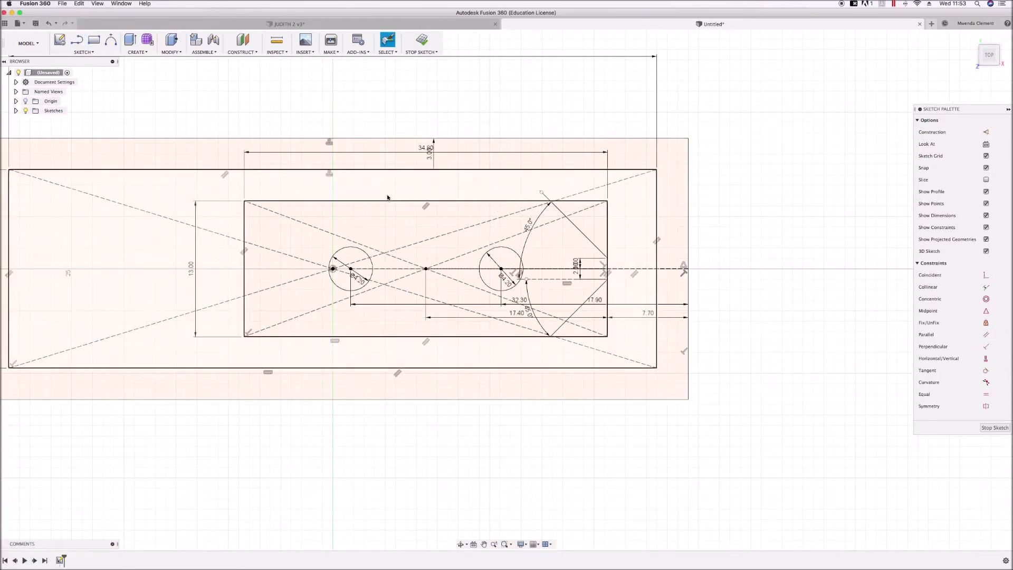
Draw a 1 mm line up from the midpoint of the inner rectangle's left edge and a 2 mm line down from its upper end
{"action": "key", "text": "l"}
{"action": "left_click", "coordinate": [245, 270]}
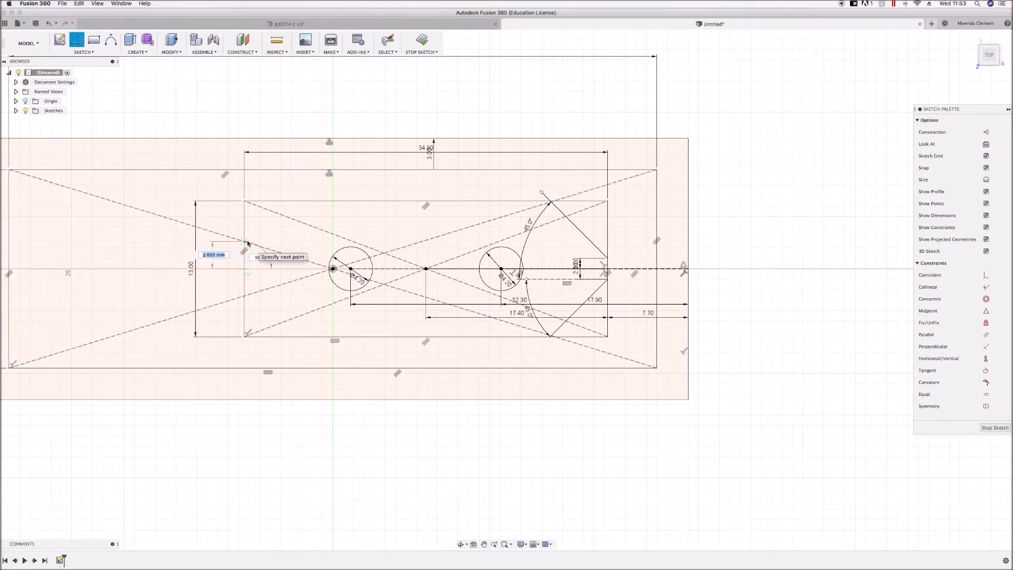
{"action": "key", "text": "super+z"}
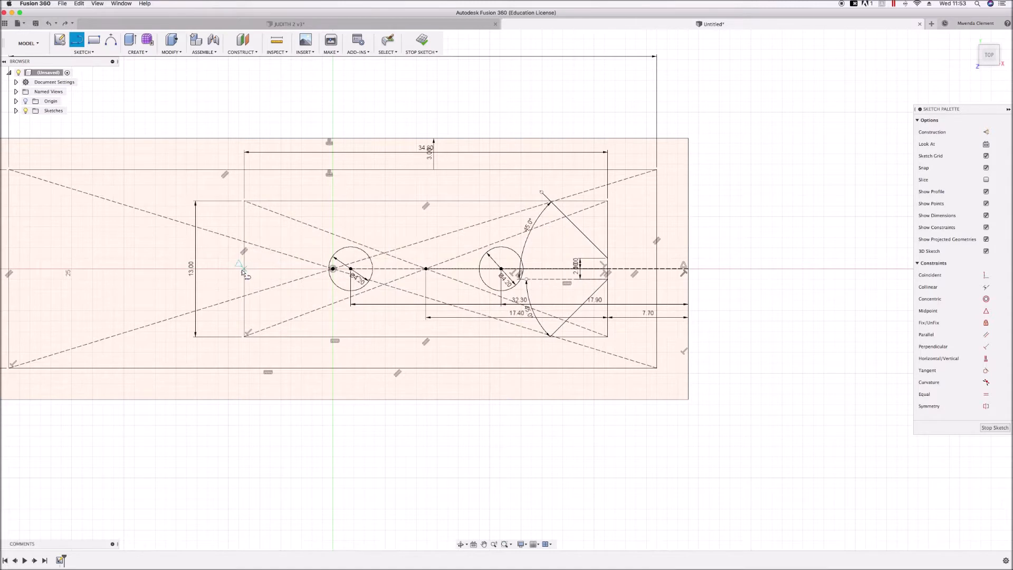
{"action": "left_click", "coordinate": [243, 269]}
{"action": "type", "text": "1"}
{"action": "key", "text": "Return"}
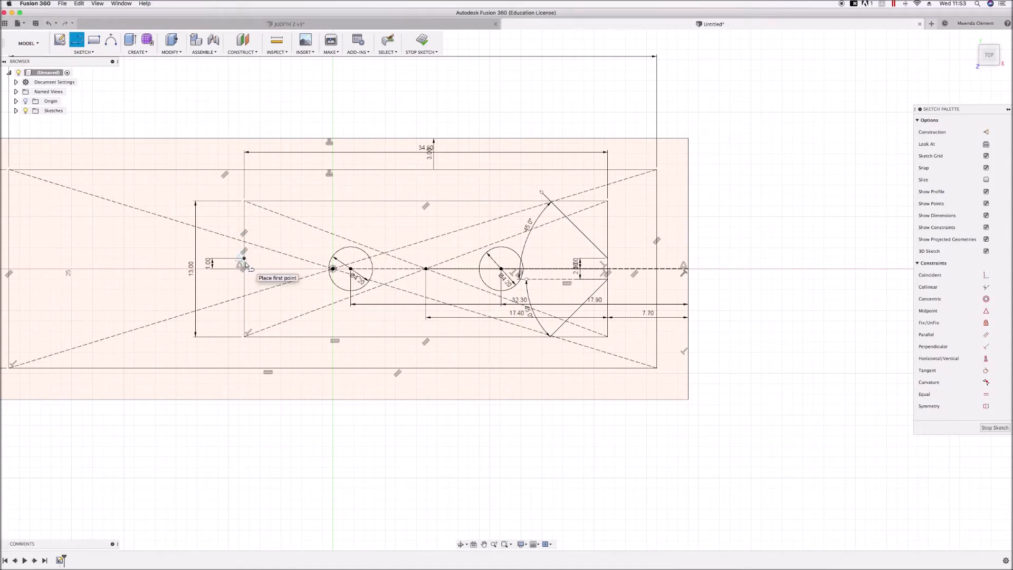
{"action": "type", "text": "2"}
{"action": "key", "text": "Return"}
Draw a 45-degree line from the lower end of the left 2 mm line to the inner rectangle's bottom edge
{"action": "key", "text": "Tab"}
{"action": "type", "text": "45"}
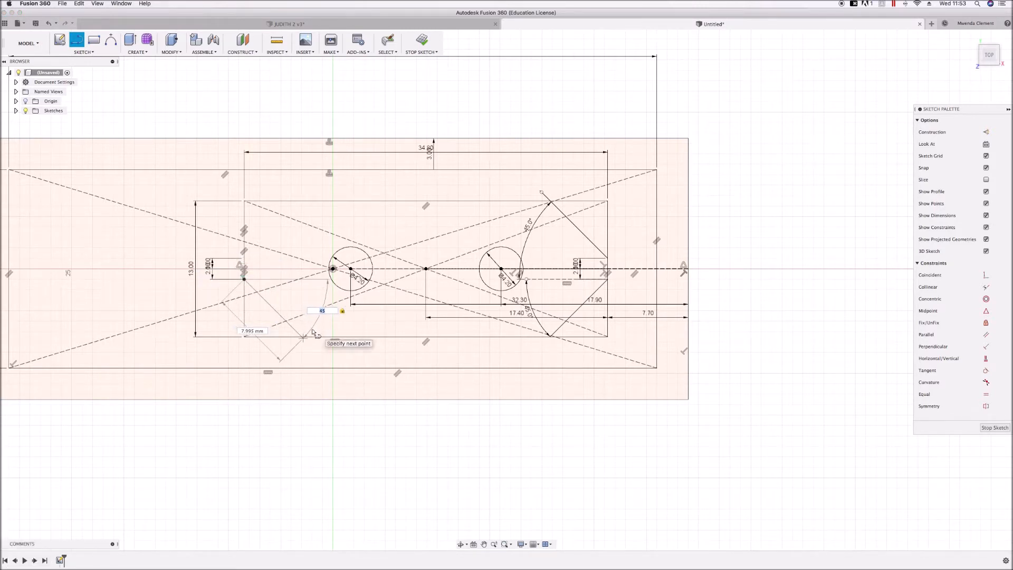
{"action": "scroll", "coordinate": [311, 331], "scroll_direction": "up", "scroll_amount": 4}
{"action": "left_click", "coordinate": [304, 346]}
{"action": "scroll", "coordinate": [304, 346], "scroll_direction": "down", "scroll_amount": 4}
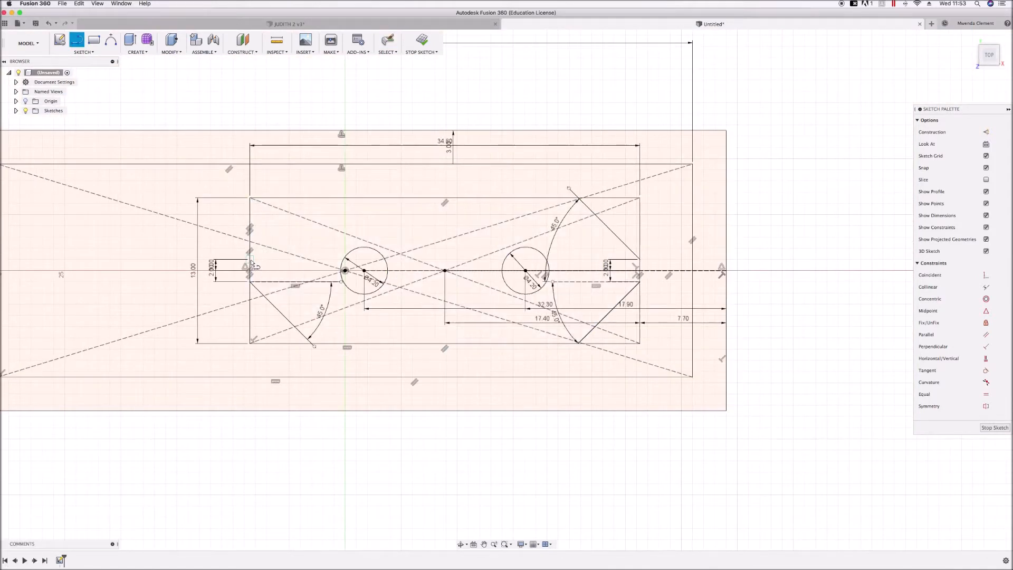
Draw a 45-degree line from the upper end of the left 2 mm line to the inner rectangle's top edge
{"action": "left_click", "coordinate": [250, 260]}
{"action": "key", "text": "Tab"}
{"action": "type", "text": "45"}
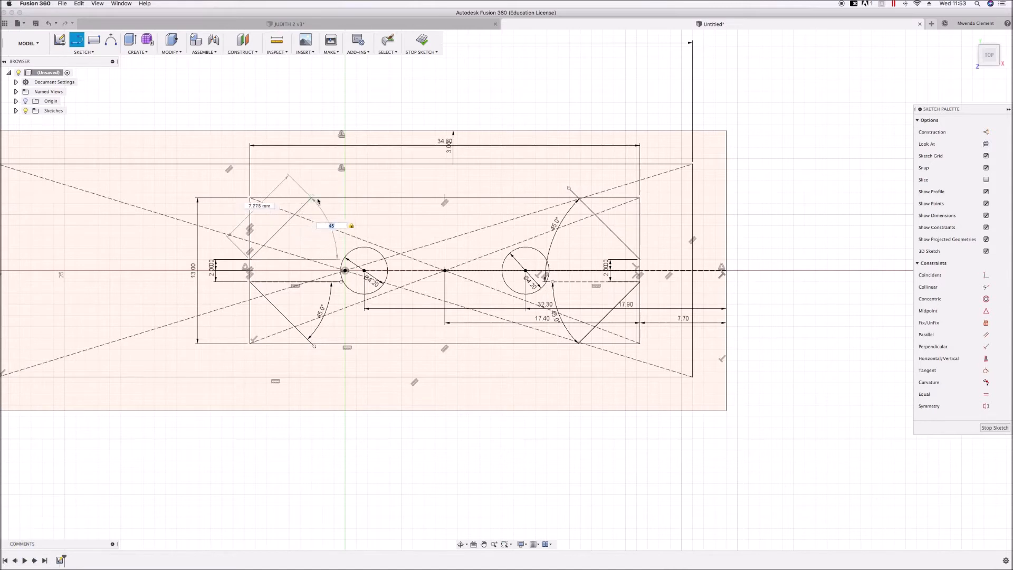
{"action": "left_click", "coordinate": [311, 201]}
{"action": "key", "text": "Escape"}
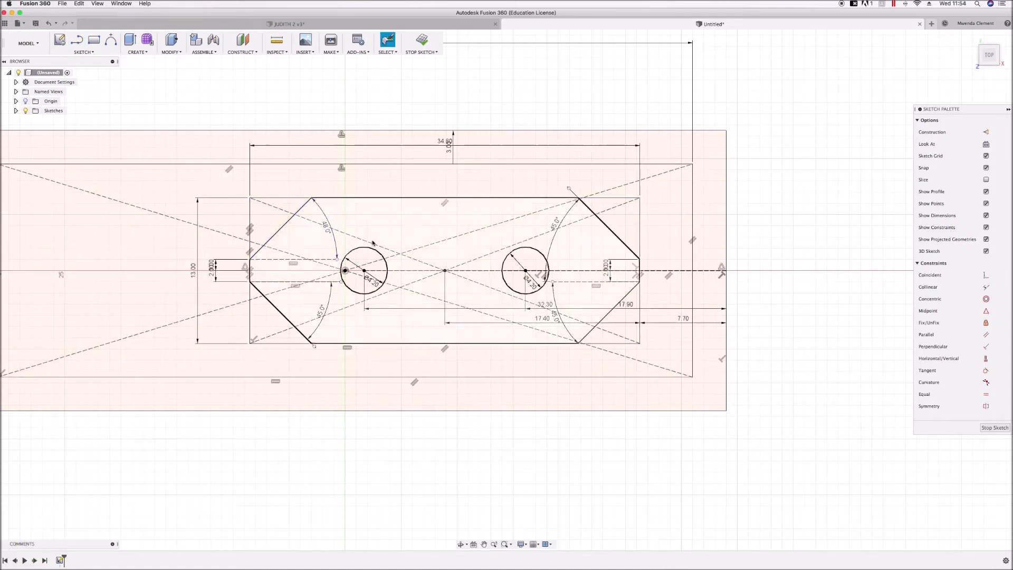
Trim the inner rectangle's upper-left and lower-left corners outside the two 45-degree lines
{"action": "key", "text": "t"}
{"action": "left_click", "coordinate": [286, 199]}
{"action": "left_click", "coordinate": [252, 216]}
{"action": "left_click", "coordinate": [340, 232]}
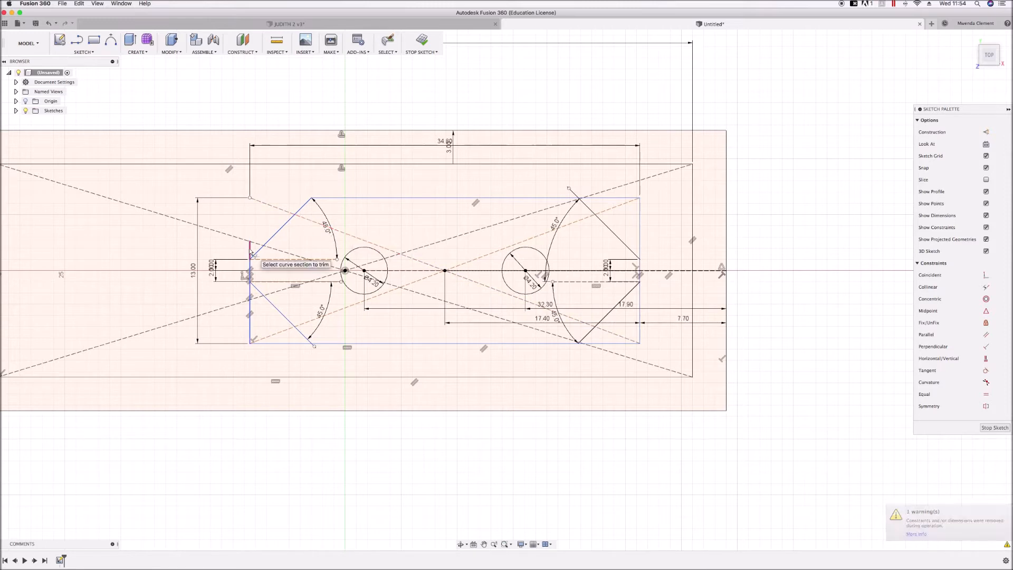
{"action": "left_click", "coordinate": [249, 312]}
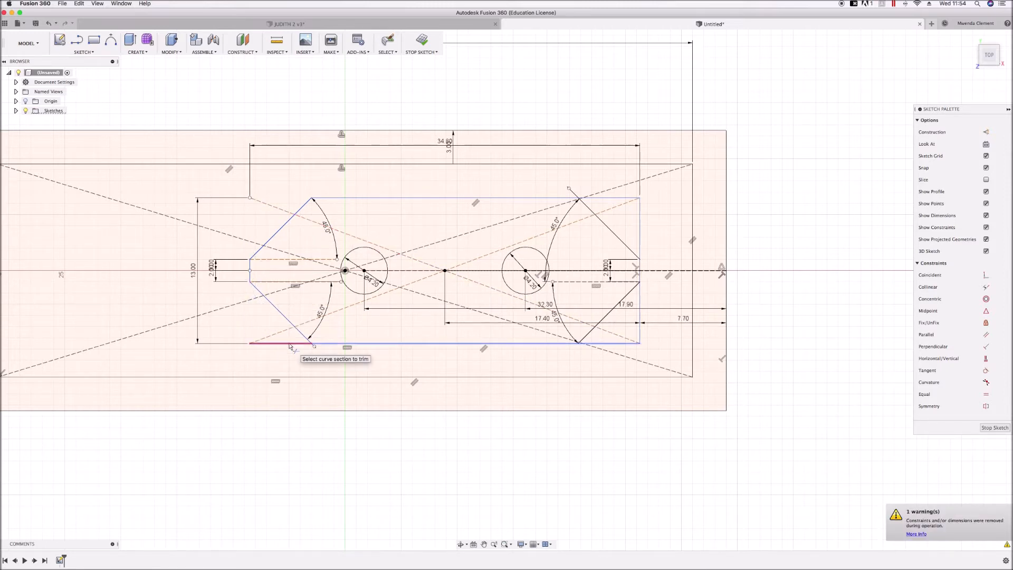
{"action": "scroll", "coordinate": [311, 346], "scroll_direction": "up", "scroll_amount": 5}
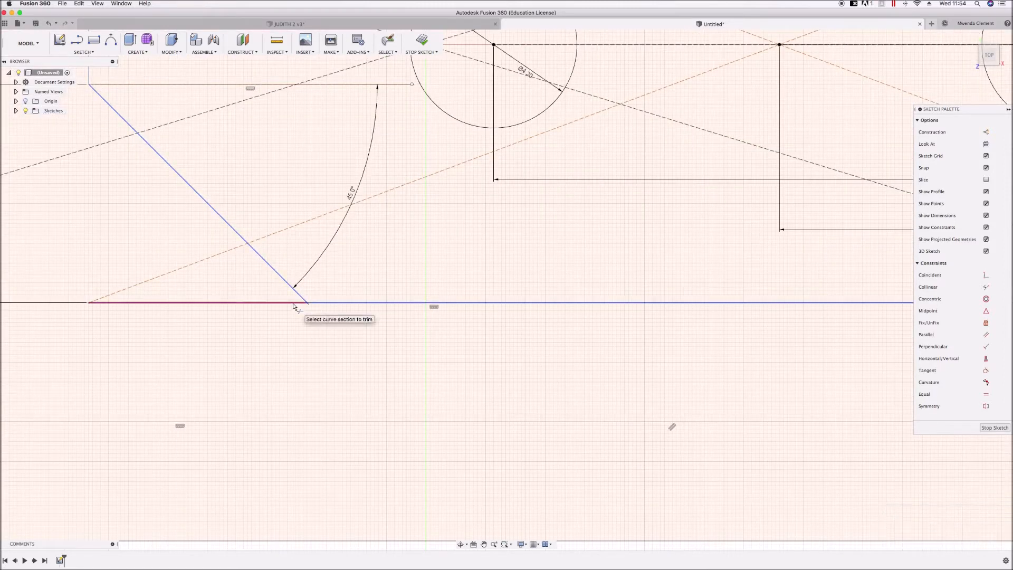
{"action": "left_click", "coordinate": [297, 303]}
{"action": "scroll", "coordinate": [306, 318], "scroll_direction": "down", "scroll_amount": 5}
Trim the inner rectangle's lower-right corner outside the 45-degree line
{"action": "scroll", "coordinate": [608, 307], "scroll_direction": "up", "scroll_amount": 3}
{"action": "left_click", "coordinate": [598, 327]}
{"action": "scroll", "coordinate": [536, 327], "scroll_direction": "up", "scroll_amount": 3}
{"action": "left_click", "coordinate": [535, 324]}
{"action": "scroll", "coordinate": [582, 317], "scroll_direction": "down", "scroll_amount": 3}
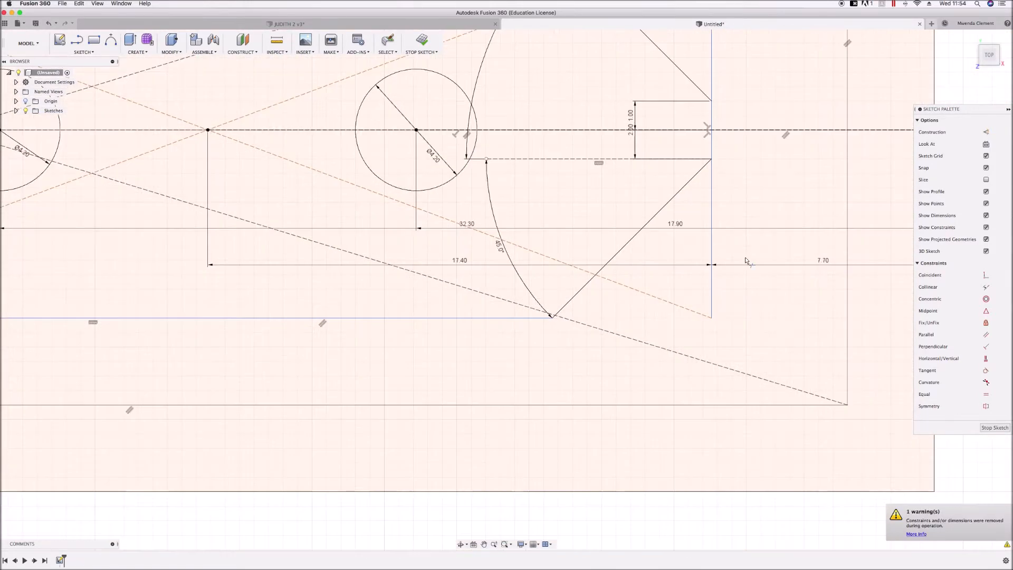
{"action": "scroll", "coordinate": [713, 278], "scroll_direction": "down", "scroll_amount": 3}
Trim the inner rectangle's upper-right corner and the overhanging end of the 45-degree line there
{"action": "scroll", "coordinate": [706, 83], "scroll_direction": "up", "scroll_amount": 5}
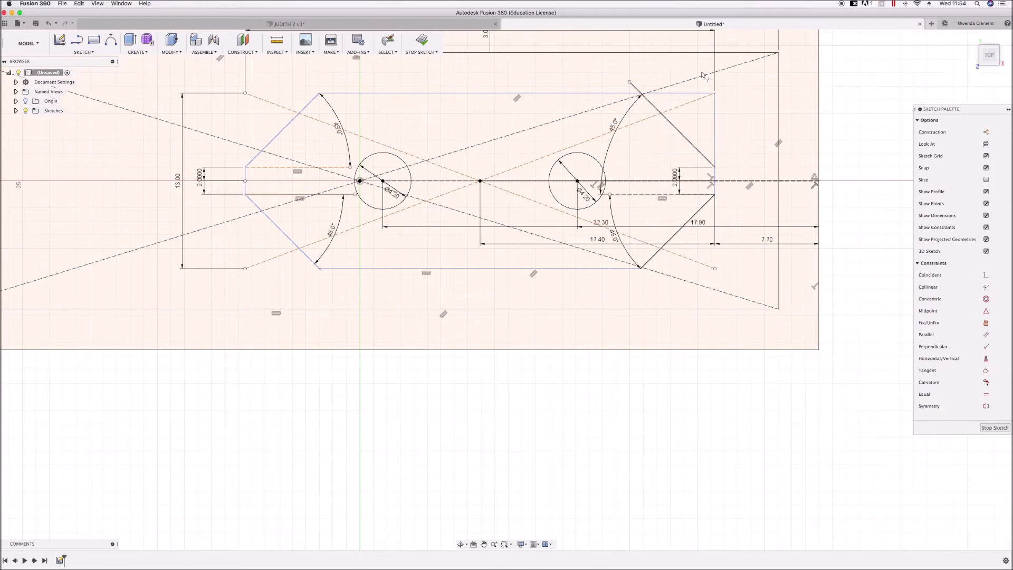
{"action": "left_click", "coordinate": [707, 120]}
{"action": "left_click", "coordinate": [730, 148]}
{"action": "scroll", "coordinate": [573, 116], "scroll_direction": "up", "scroll_amount": 4}
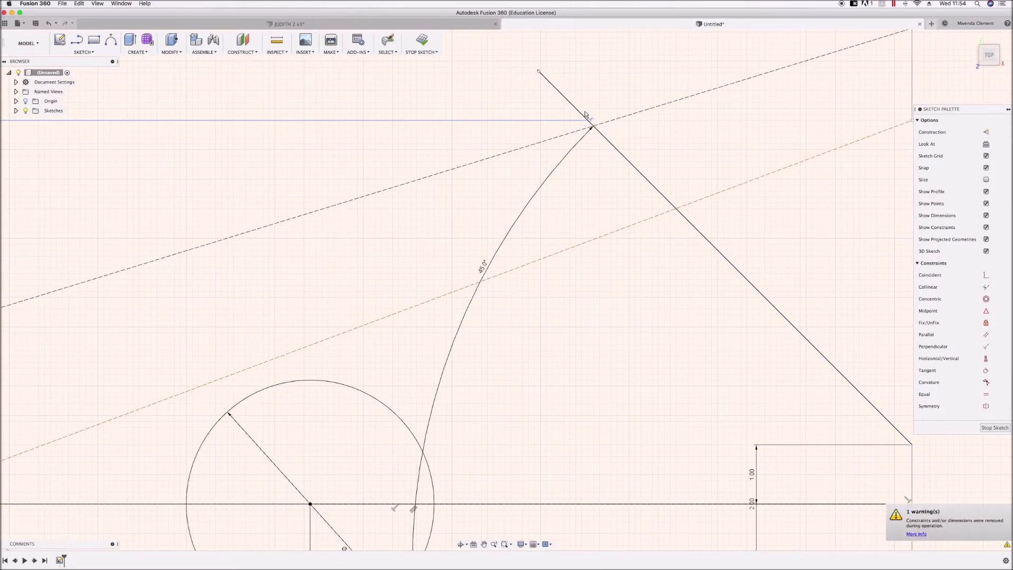
{"action": "left_click", "coordinate": [582, 114]}
{"action": "scroll", "coordinate": [417, 146], "scroll_direction": "down", "scroll_amount": 6}
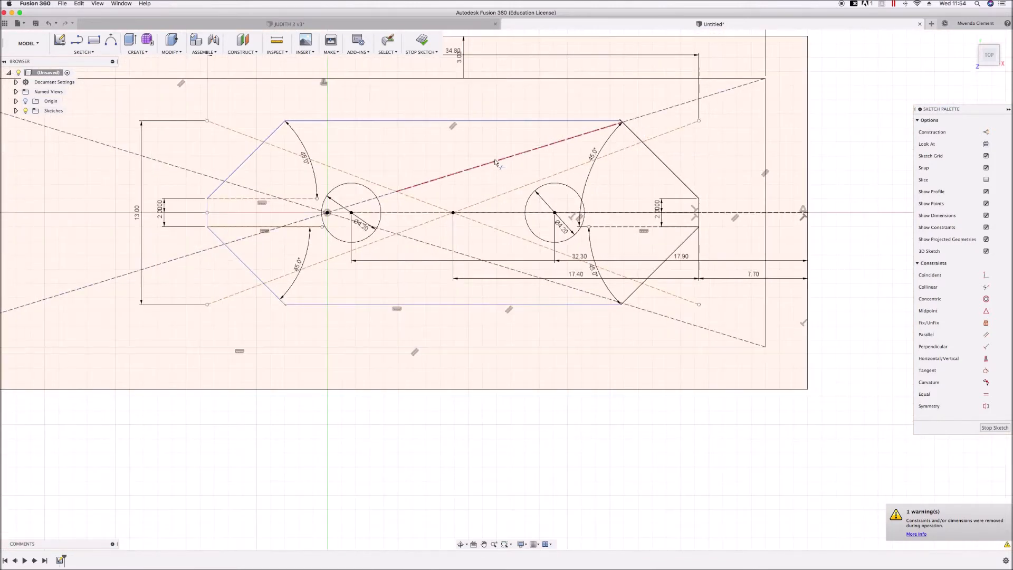
{"action": "key", "text": "Escape"}
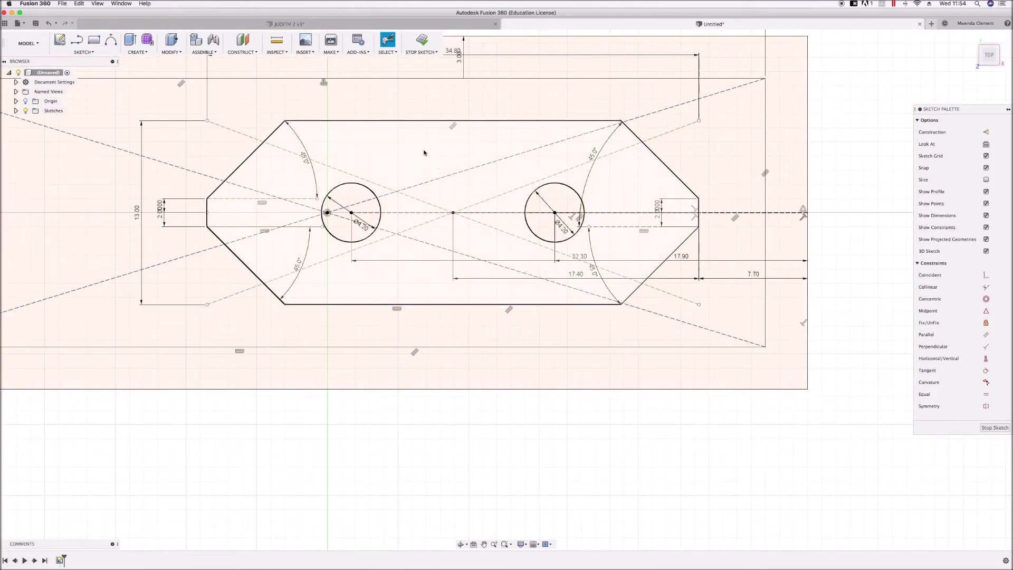
{"action": "key", "text": "o"}
{"action": "left_click", "coordinate": [506, 121]}
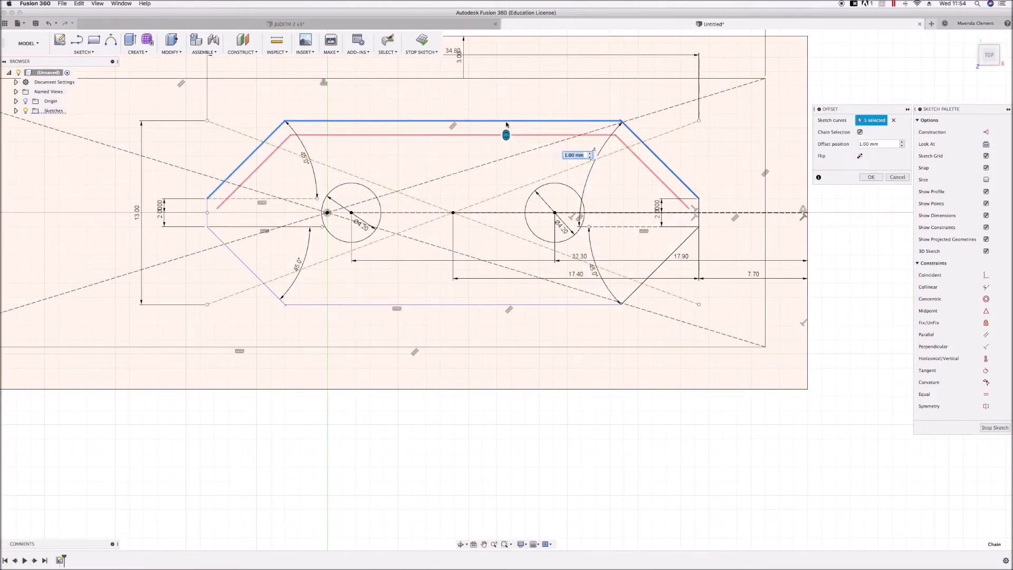
{"action": "key", "text": "Escape"}
{"action": "key", "text": "l"}
Trim away all overlapping vertical segments between the two 45-degree lines at the profile's left end
{"action": "scroll", "coordinate": [191, 220], "scroll_direction": "up", "scroll_amount": 8}
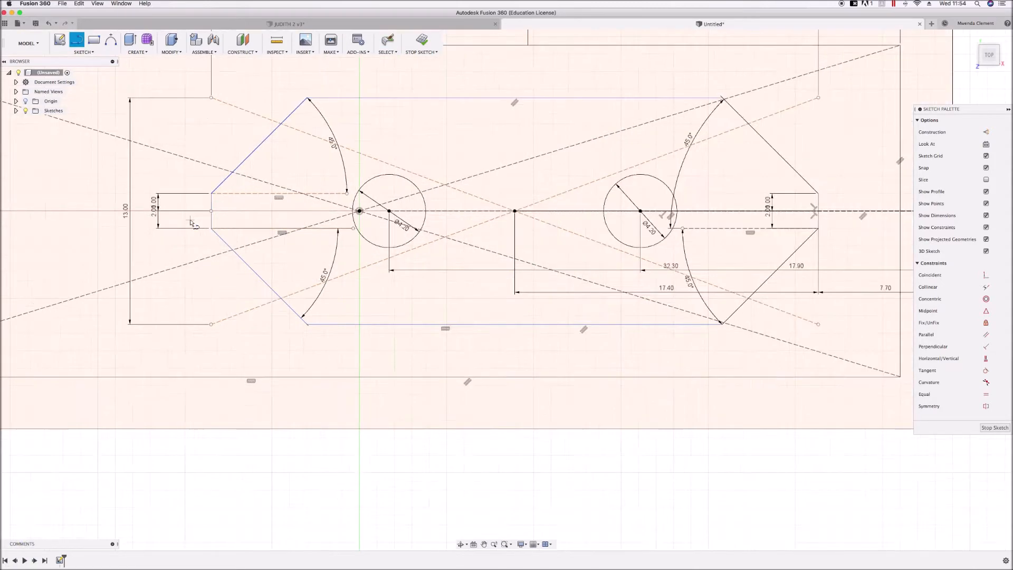
{"action": "key", "text": "t"}
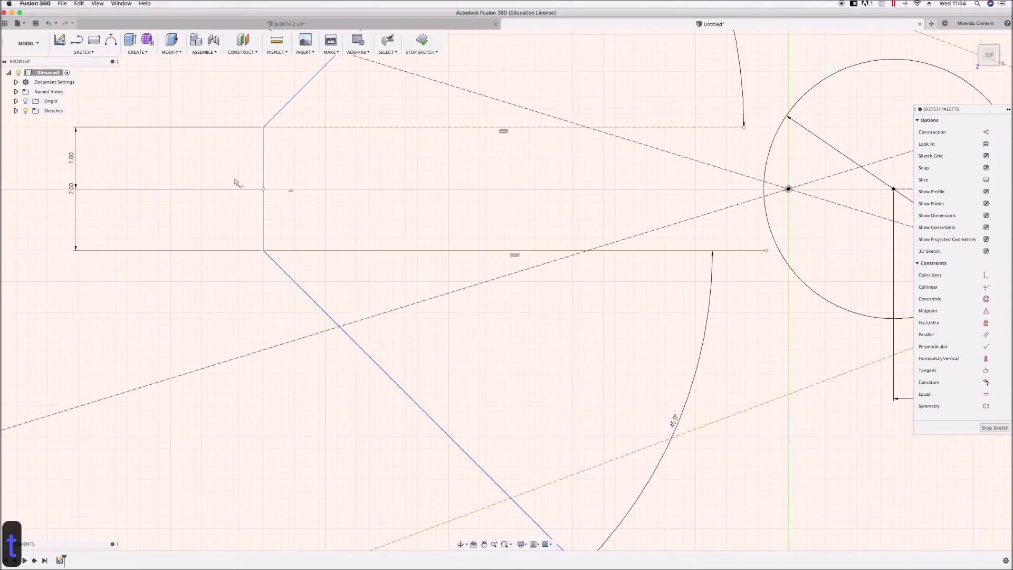
{"action": "left_click", "coordinate": [266, 167]}
{"action": "left_click", "coordinate": [264, 184]}
{"action": "left_click", "coordinate": [264, 185]}
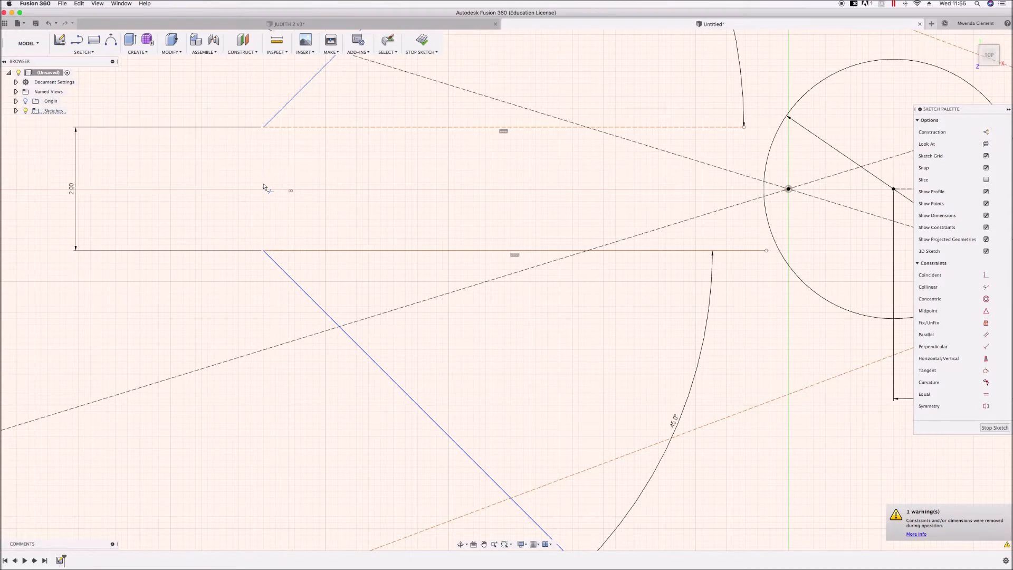
Close the profile's left end with a single vertical line joining the outer endpoints of the two 45-degree lines
{"action": "key", "text": "Escape"}
{"action": "key", "text": "l"}
{"action": "left_click", "coordinate": [263, 127]}
{"action": "left_click", "coordinate": [263, 250]}
{"action": "scroll", "coordinate": [194, 270], "scroll_direction": "down", "scroll_amount": 1}
{"action": "scroll", "coordinate": [191, 270], "scroll_direction": "down", "scroll_amount": 5}
Trim the vertical segment above the centre line between the two 45-degree lines at the profile's right end
{"action": "scroll", "coordinate": [771, 310], "scroll_direction": "up", "scroll_amount": 8}
{"action": "scroll", "coordinate": [686, 296], "scroll_direction": "up", "scroll_amount": 3}
{"action": "key", "text": "Escape"}
{"action": "key", "text": "t"}
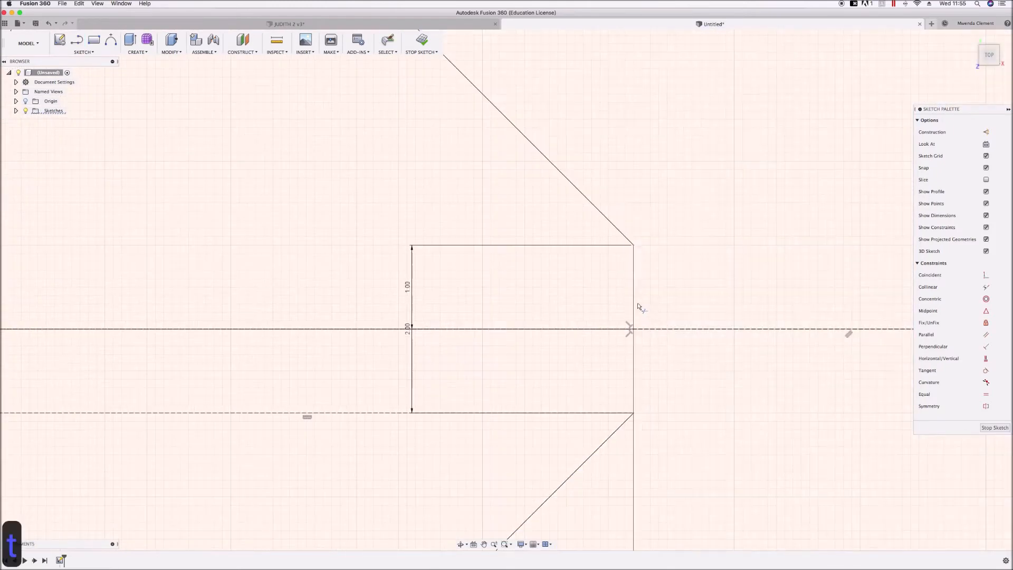
{"action": "left_click", "coordinate": [637, 312]}
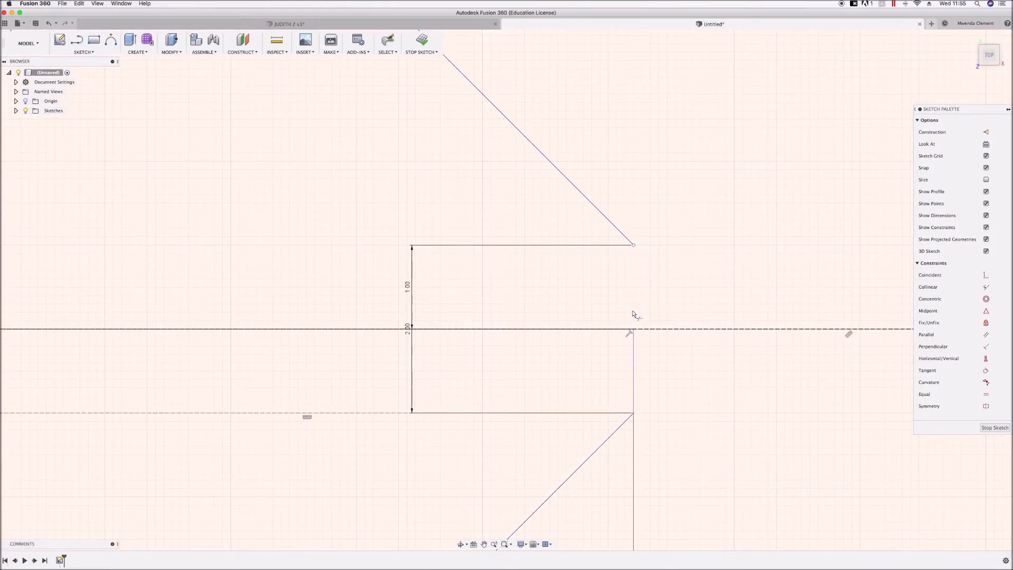
Close the profile's right end with a vertical line joining the outer endpoints of the two 45-degree lines
{"action": "key", "text": "Escape"}
{"action": "key", "text": "l"}
{"action": "left_click", "coordinate": [633, 245]}
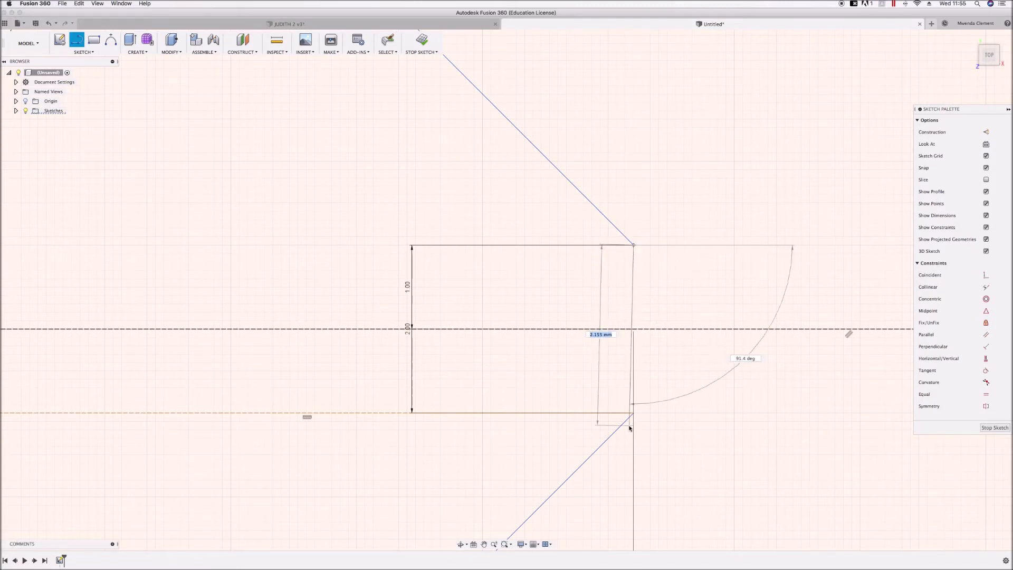
{"action": "left_click", "coordinate": [633, 413]}
{"action": "scroll", "coordinate": [665, 406], "scroll_direction": "down", "scroll_amount": 3}
{"action": "scroll", "coordinate": [668, 407], "scroll_direction": "down", "scroll_amount": 3}
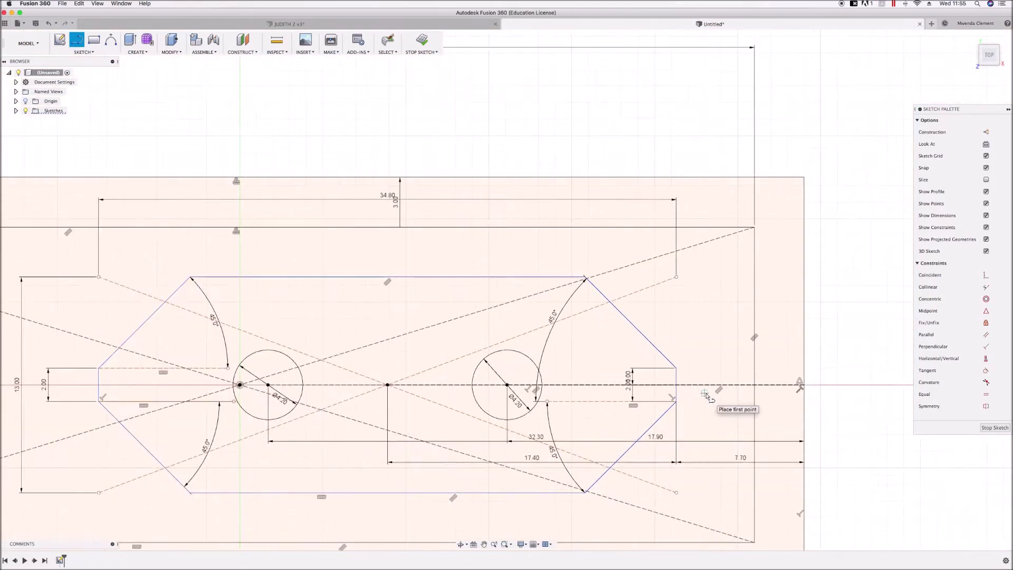
Offset the closed chamfered-corner outline 3 mm inward
{"action": "key", "text": "o"}
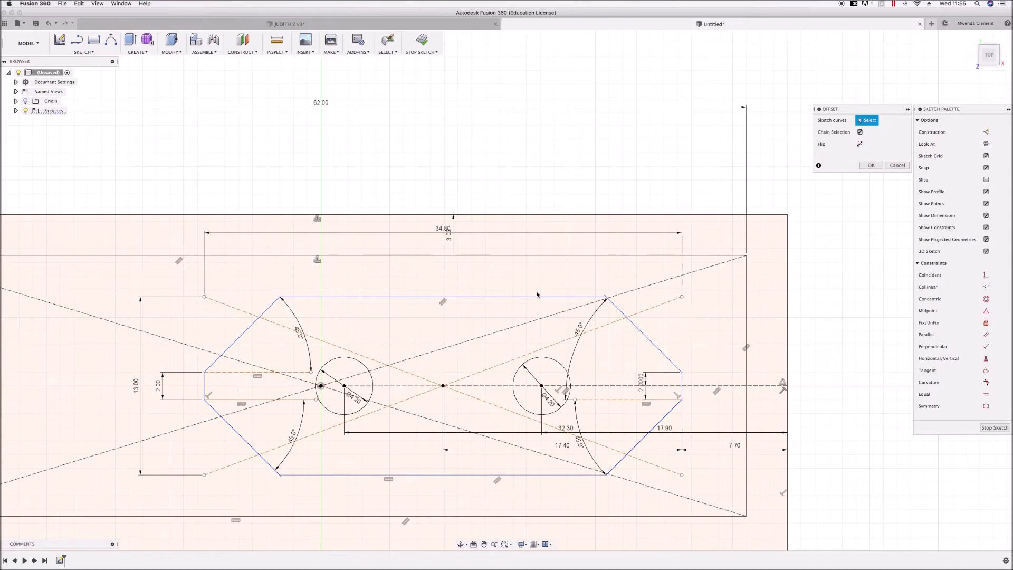
{"action": "left_click", "coordinate": [537, 295]}
{"action": "type", "text": "3"}
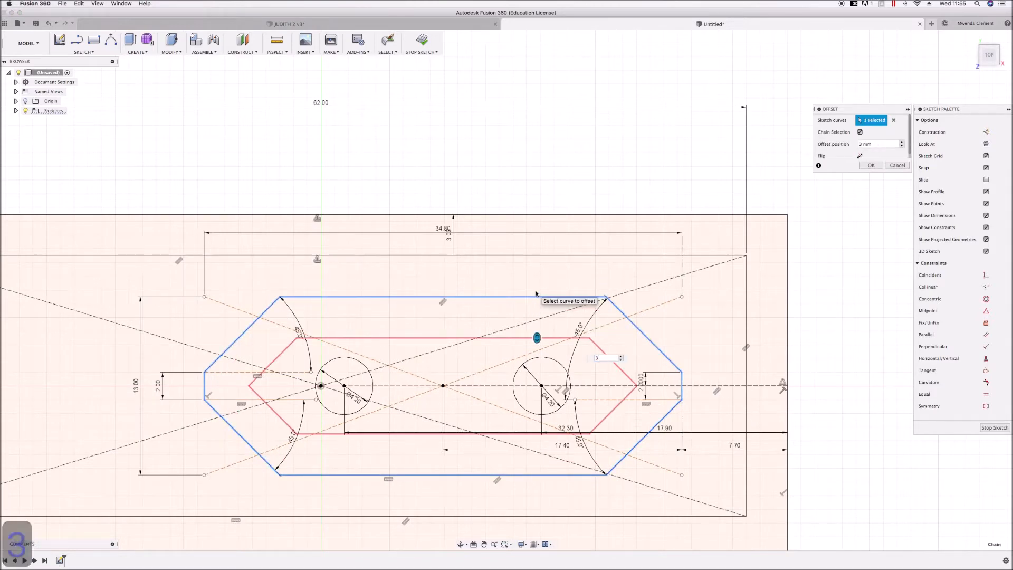
{"action": "key", "text": "Return"}
{"action": "scroll", "coordinate": [537, 286], "scroll_direction": "down", "scroll_amount": 2}
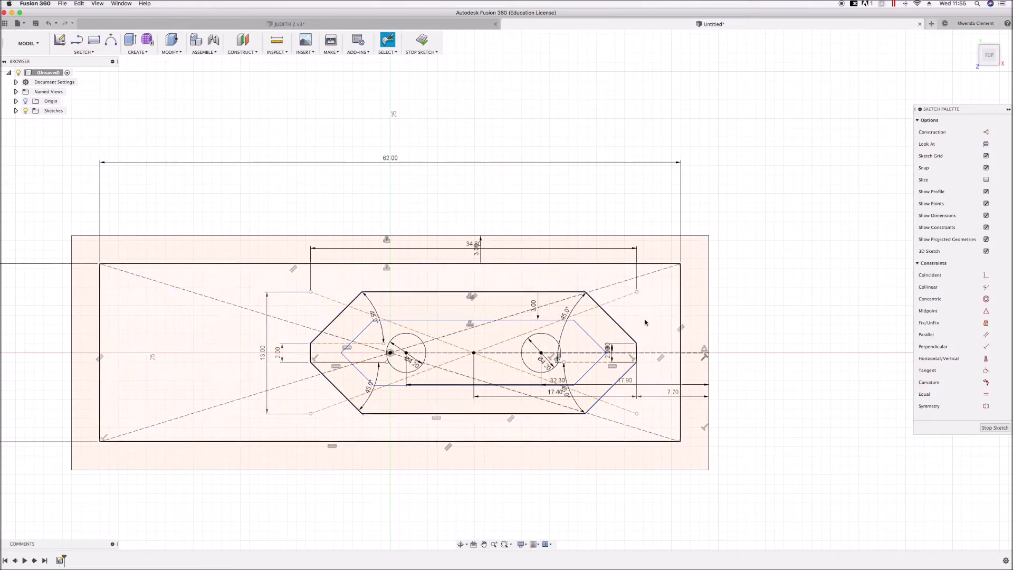
Extrude all six sketch profiles, including both hole circles, 39 mm upward as a new body
{"action": "mouse_move", "coordinate": [617, 190]}
{"action": "middle_mouse_down", "text": "shift"}
{"action": "mouse_move", "coordinate": [628, 226]}
{"action": "mouse_move", "coordinate": [610, 204]}
{"action": "mouse_move", "coordinate": [610, 229]}
{"action": "mouse_move", "coordinate": [615, 167]}
{"action": "mouse_move", "coordinate": [598, 173]}
{"action": "mouse_move", "coordinate": [608, 178]}
{"action": "middle_mouse_up", "text": "shift"}
{"action": "scroll", "coordinate": [623, 206], "scroll_direction": "down", "scroll_amount": 5}
{"action": "scroll", "coordinate": [638, 340], "scroll_direction": "up", "scroll_amount": 3}
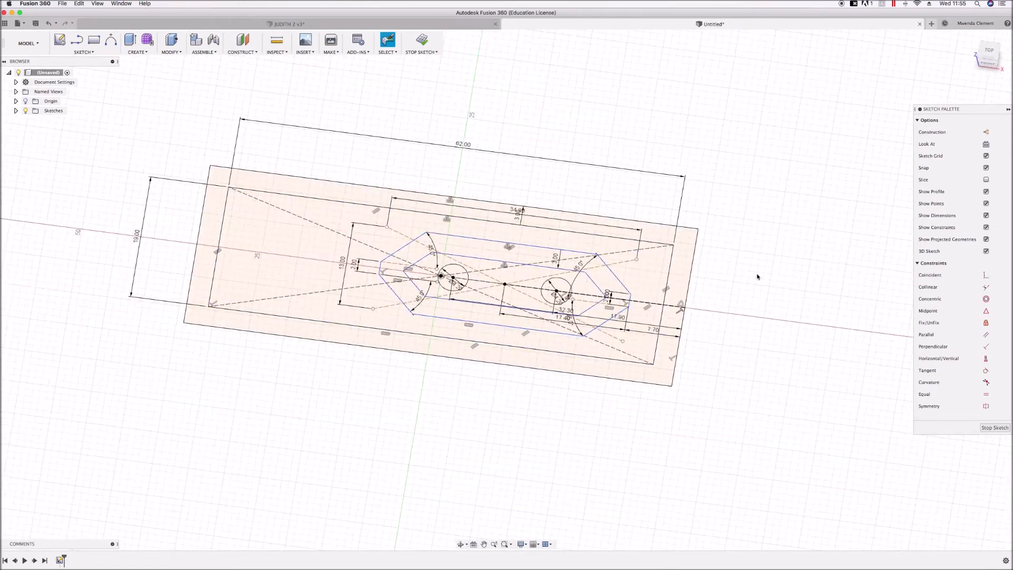
{"action": "mouse_move", "coordinate": [731, 363]}
{"action": "middle_mouse_down", "text": "shift"}
{"action": "mouse_move", "coordinate": [666, 400]}
{"action": "mouse_move", "coordinate": [633, 382]}
{"action": "mouse_move", "coordinate": [689, 202]}
{"action": "middle_mouse_up", "text": "shift"}
{"action": "left_click", "coordinate": [671, 221]}
{"action": "left_click", "coordinate": [652, 242]}
{"action": "left_click", "coordinate": [678, 244], "text": "shift"}
{"action": "left_click", "coordinate": [573, 265], "text": "shift"}
{"action": "left_click", "coordinate": [553, 279], "text": "shift"}
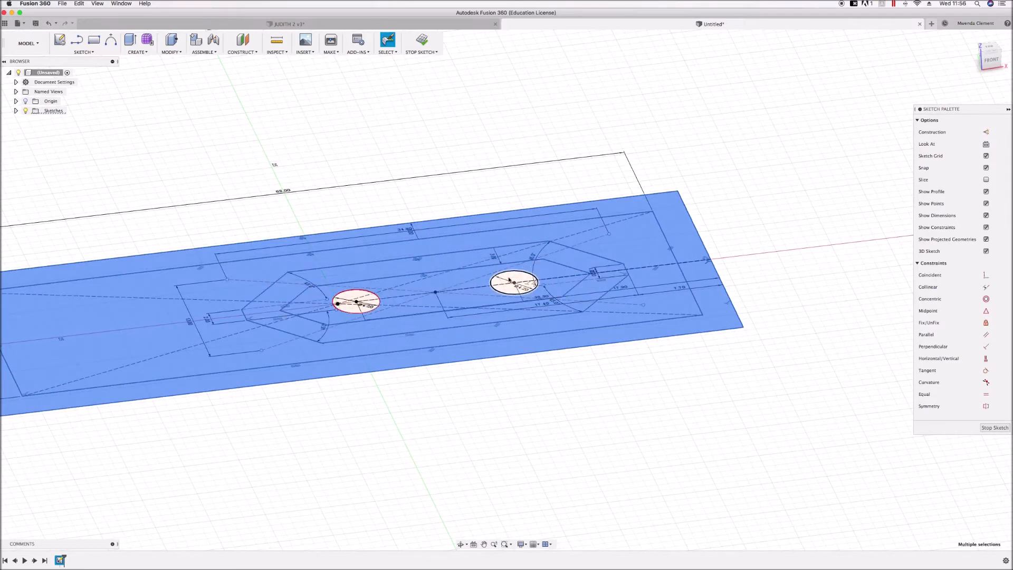
{"action": "left_click", "coordinate": [520, 281], "text": "shift"}
{"action": "right_click", "coordinate": [350, 297]}
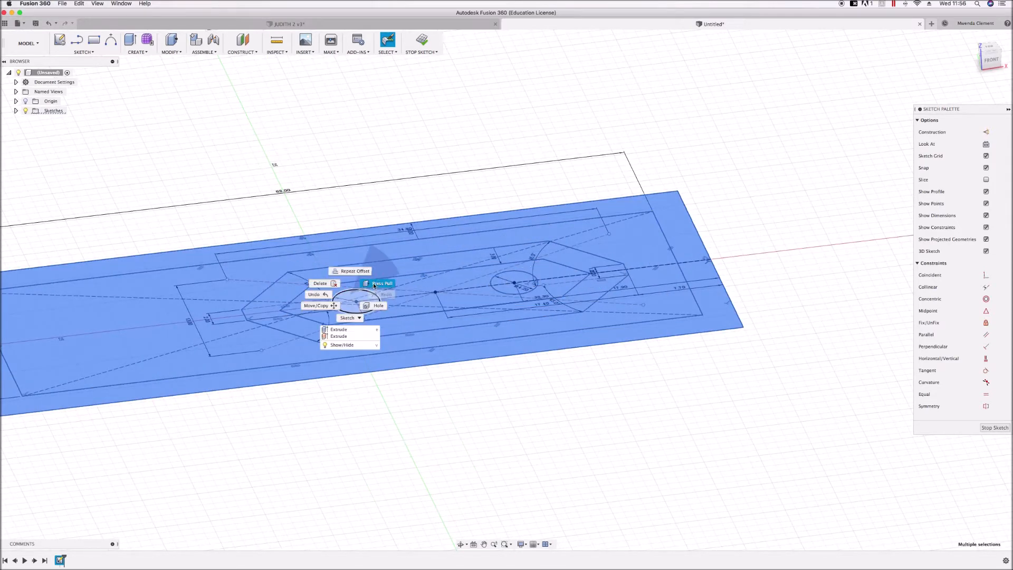
{"action": "left_click", "coordinate": [373, 284]}
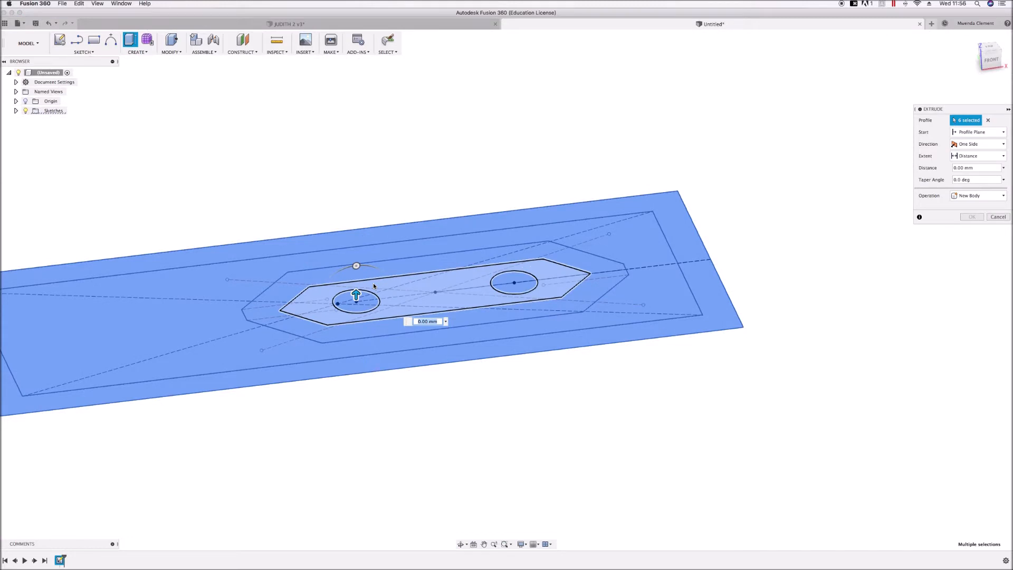
{"action": "type", "text": "39"}
{"action": "scroll", "coordinate": [404, 235], "scroll_direction": "down", "scroll_amount": 5}
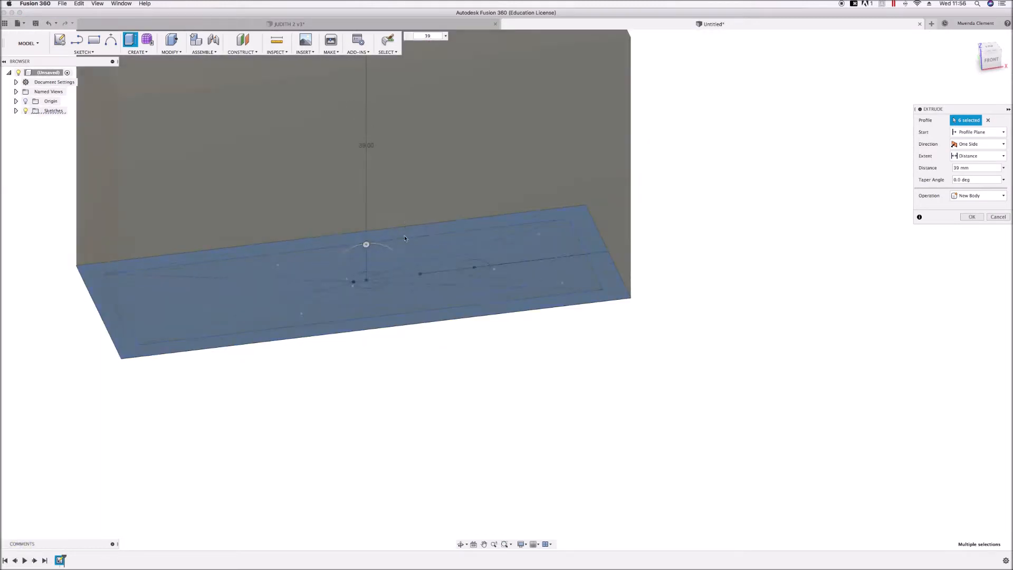
{"action": "left_click", "coordinate": [971, 217]}
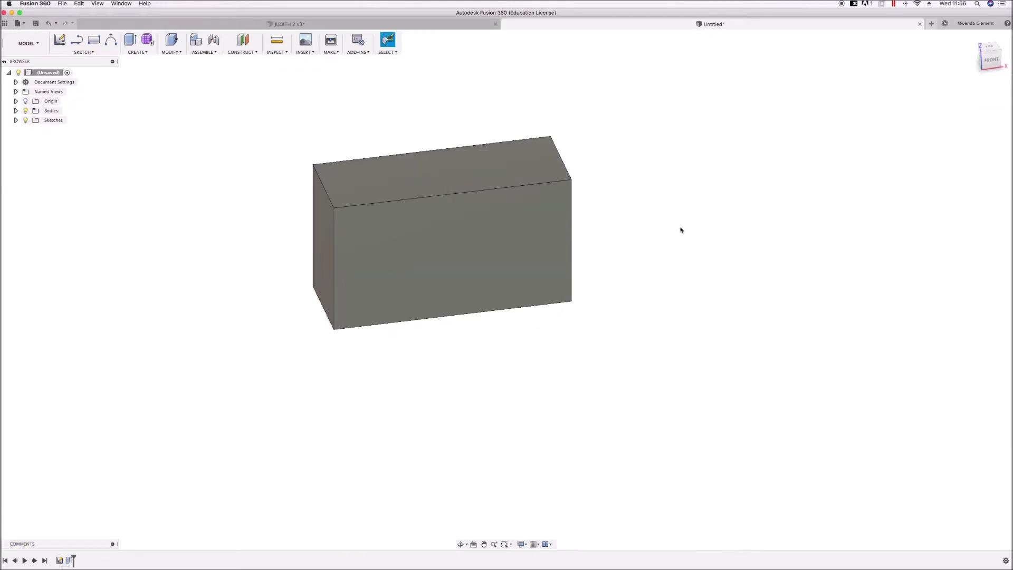
Start a sketch on the block's front face and draw a 33 mm construction line leftward along the top edge from its upper-right corner
{"action": "key", "text": "l"}
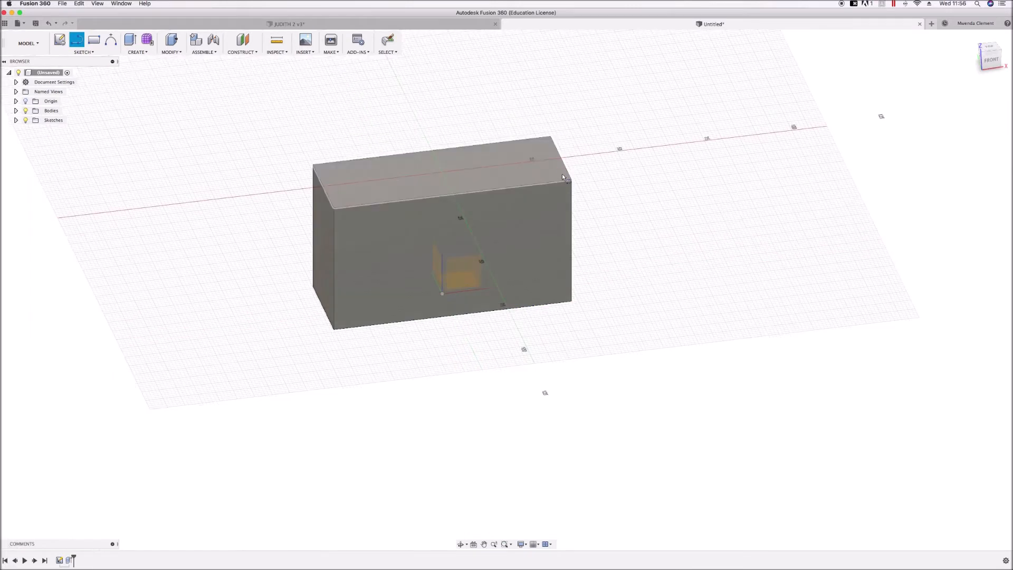
{"action": "left_click", "coordinate": [568, 183]}
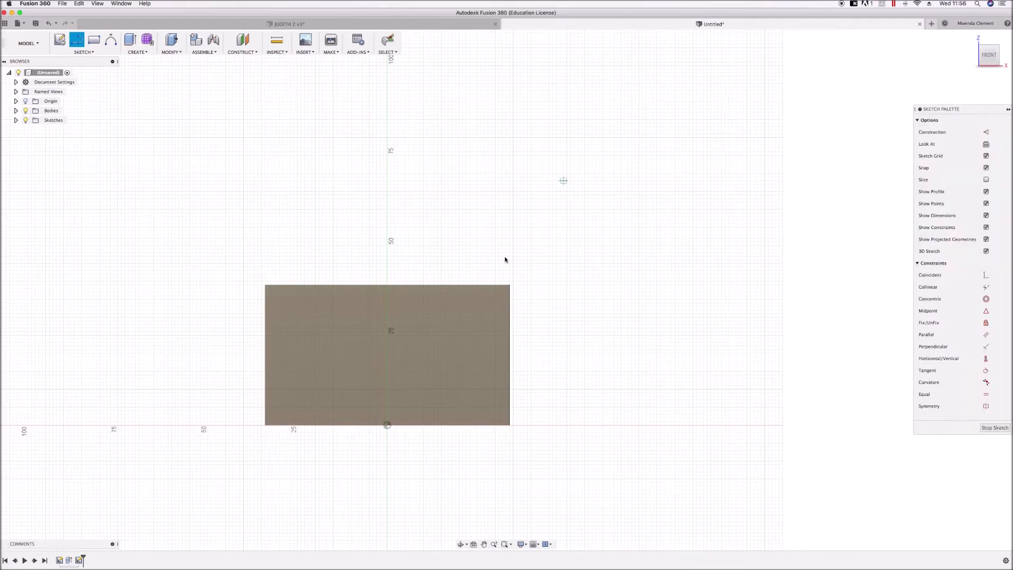
{"action": "key", "text": "x"}
{"action": "left_click", "coordinate": [510, 285]}
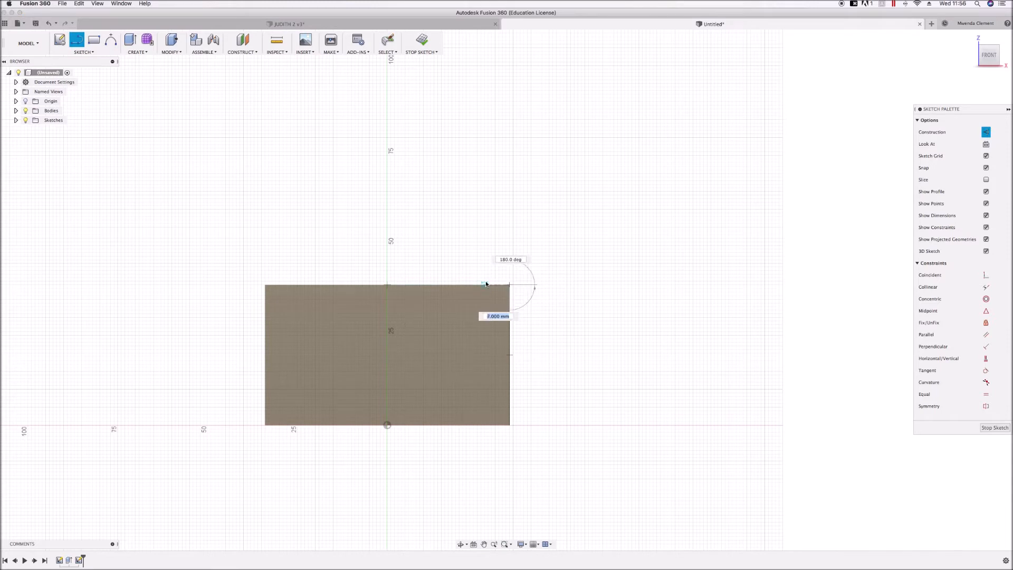
{"action": "type", "text": "33"}
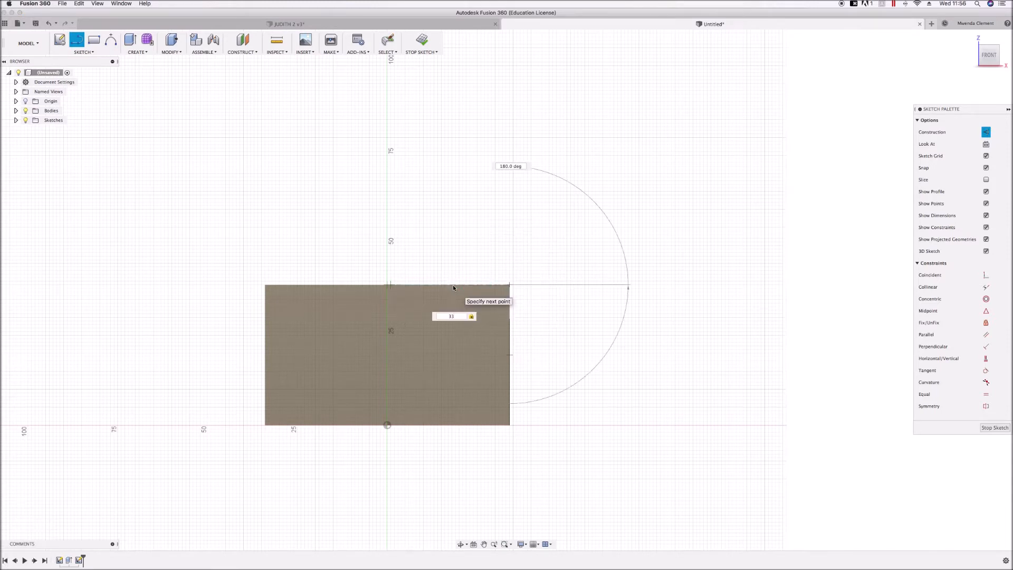
{"action": "key", "text": "Return"}
Draw a 33 mm vertical construction line up the front face's left edge from its lower-left corner, then turn construction mode off
{"action": "left_click", "coordinate": [265, 425]}
{"action": "type", "text": "33"}
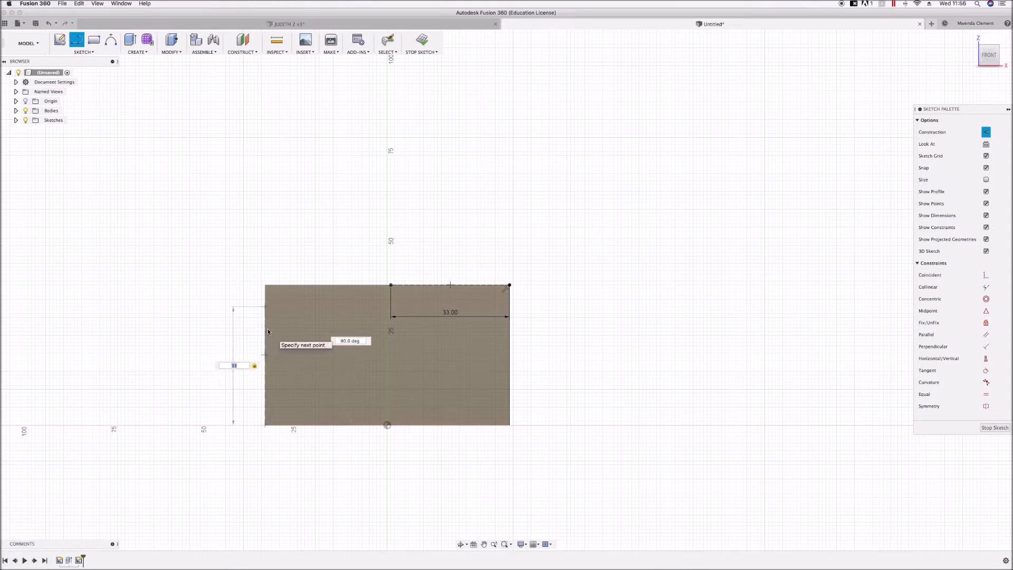
{"action": "key", "text": "Return"}
{"action": "key", "text": "Escape"}
{"action": "key", "text": "x"}
{"action": "key", "text": "l"}
{"action": "left_click", "coordinate": [265, 306]}
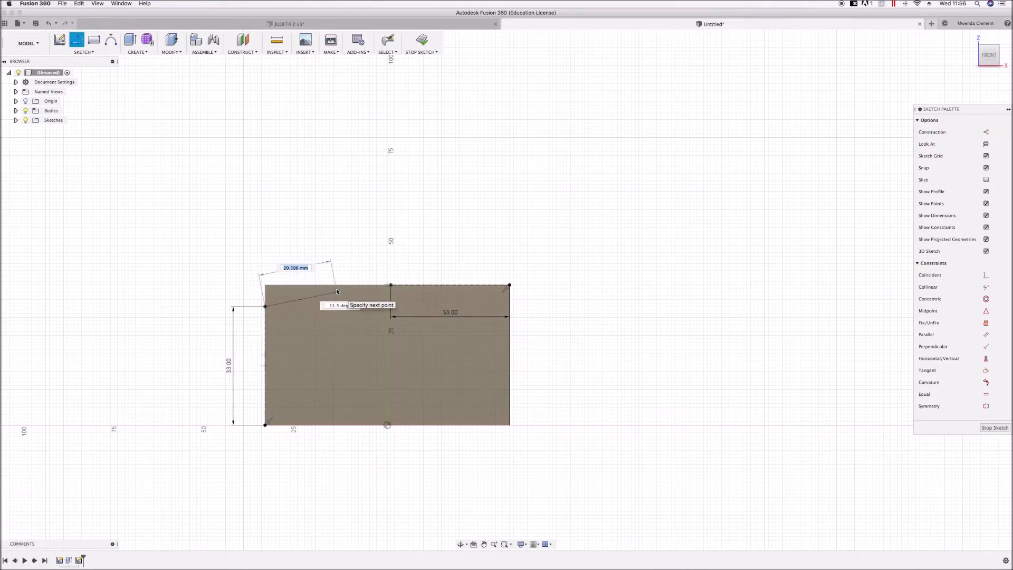
{"action": "key", "text": "Escape"}
Draw a conic curve from the left construction line's upper end to the top one's inner end, placing its vertex level with the left endpoint
{"action": "left_click", "coordinate": [84, 51]}
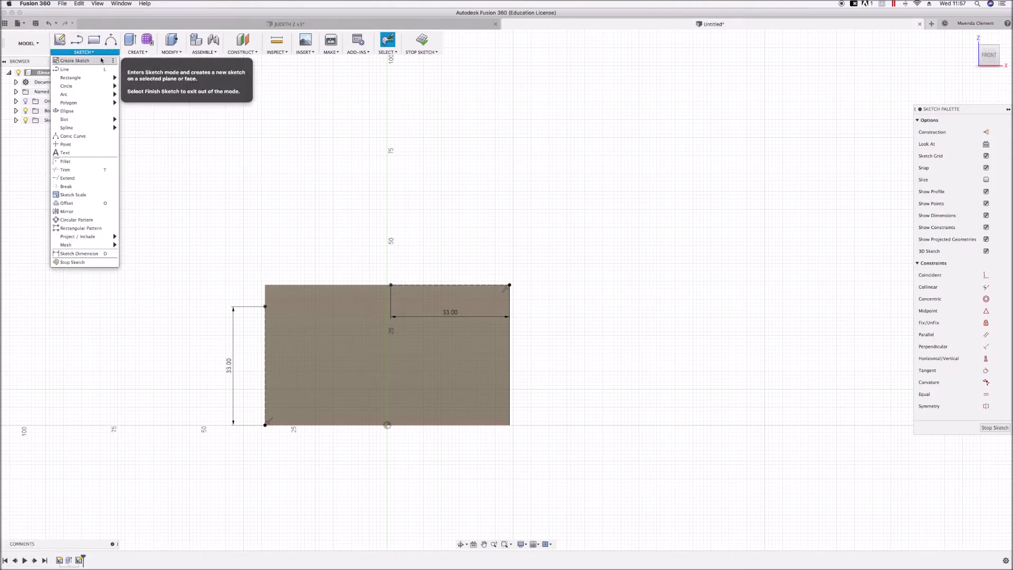
{"action": "left_click", "coordinate": [142, 127]}
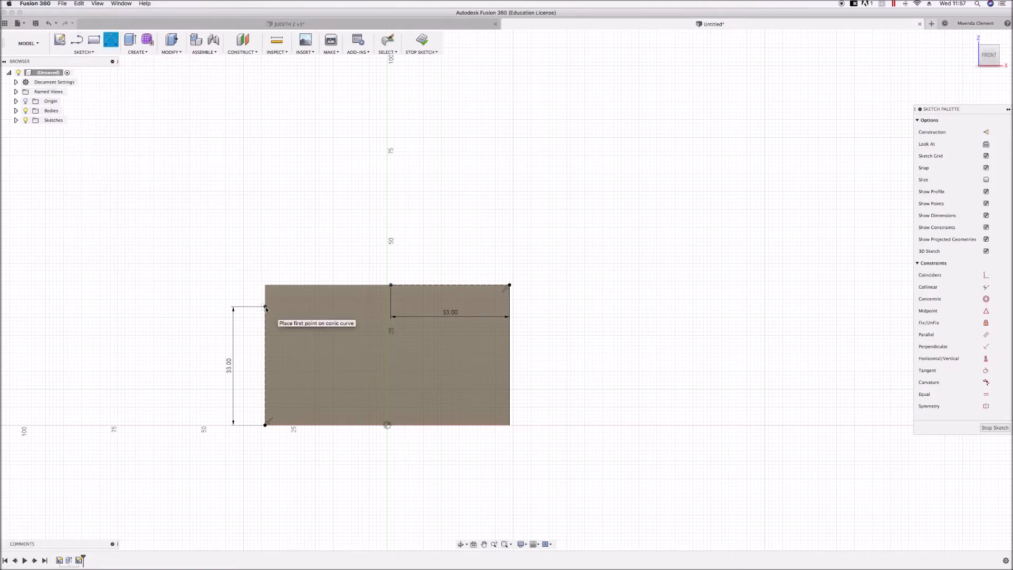
{"action": "left_click", "coordinate": [391, 285]}
{"action": "scroll", "coordinate": [391, 285], "scroll_direction": "up", "scroll_amount": 5}
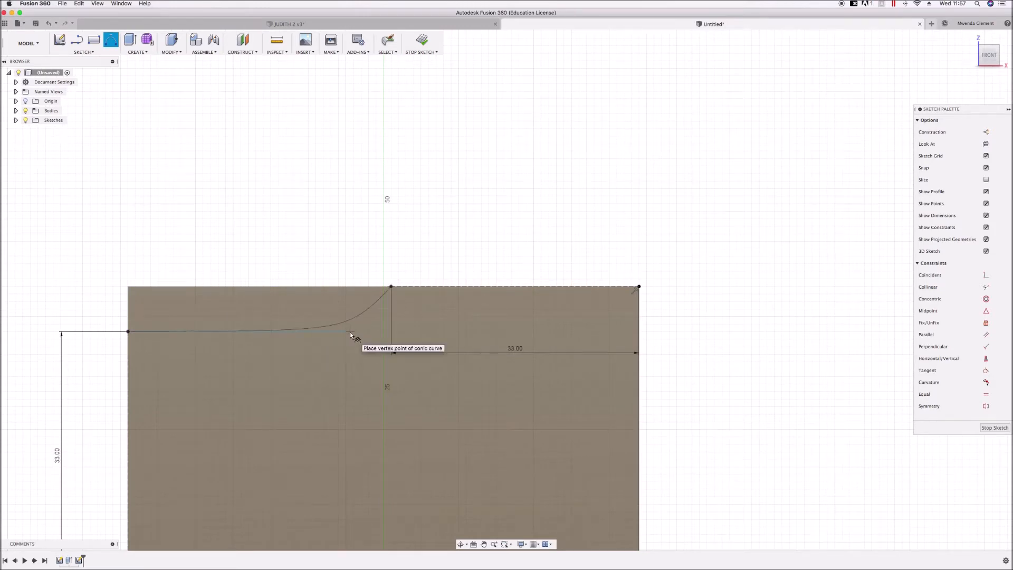
{"action": "left_click", "coordinate": [350, 332]}
{"action": "key", "text": "Return"}
{"action": "scroll", "coordinate": [464, 266], "scroll_direction": "down", "scroll_amount": 5}
{"action": "key", "text": "Escape"}
Extrude the profile above the conic curve -38 mm as a cut through the block's upper-left corner
{"action": "middle_click_drag", "start_coordinate": [571, 461], "coordinate": [611, 459], "text": "shift"}
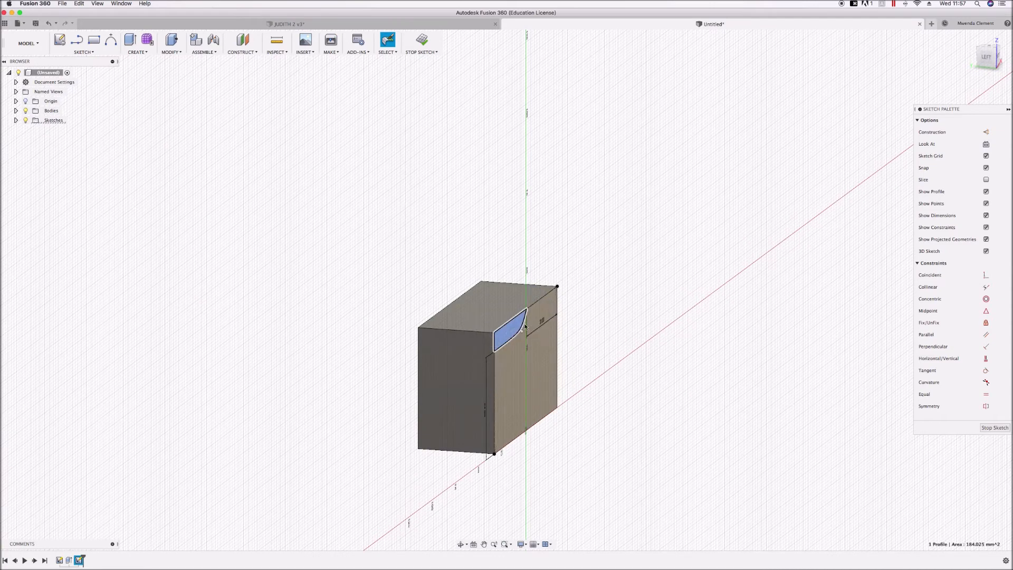
{"action": "key", "text": "e"}
{"action": "left_click_drag", "start_coordinate": [516, 331], "coordinate": [387, 322]}
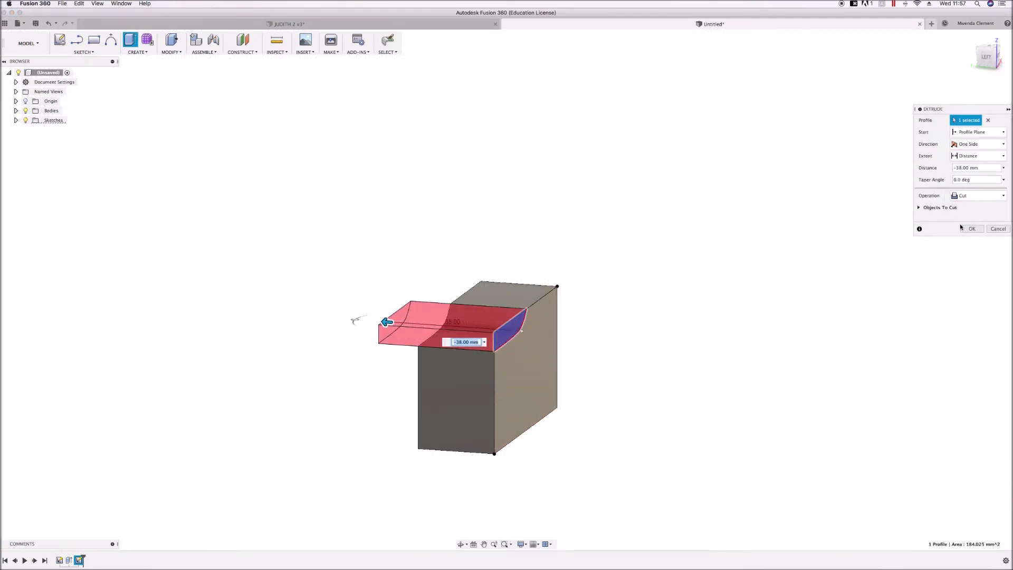
{"action": "left_click", "coordinate": [968, 228]}
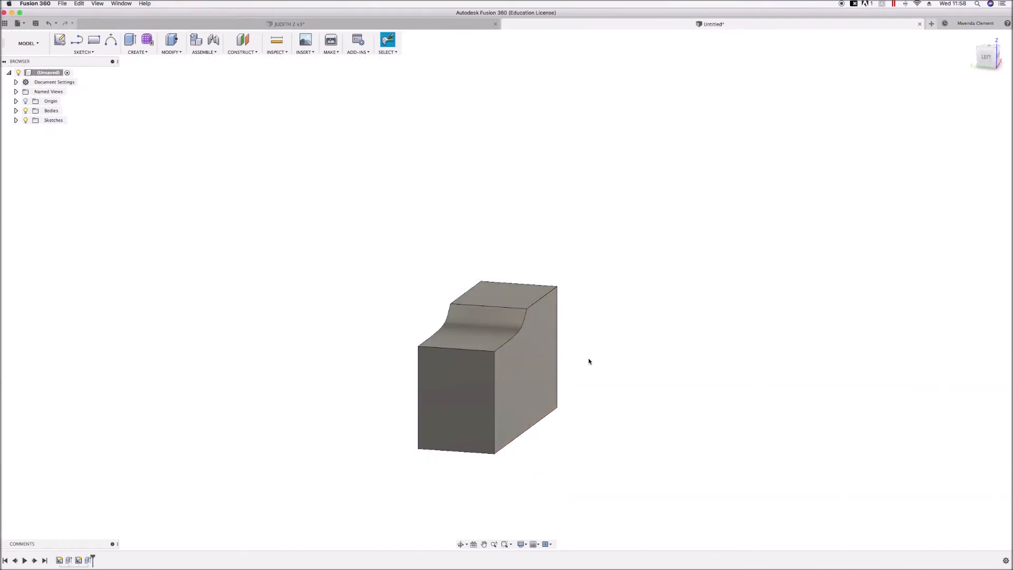
Hide the bodies and show Sketch1 on its own
{"action": "middle_click_drag", "start_coordinate": [581, 399], "coordinate": [609, 471], "text": "shift"}
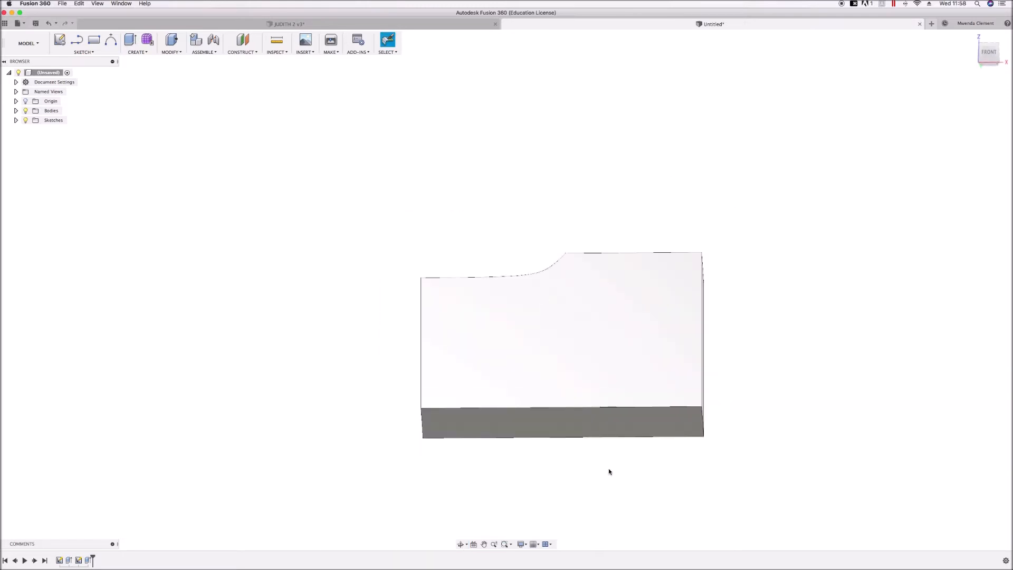
{"action": "left_click", "coordinate": [24, 111]}
{"action": "left_click", "coordinate": [31, 139]}
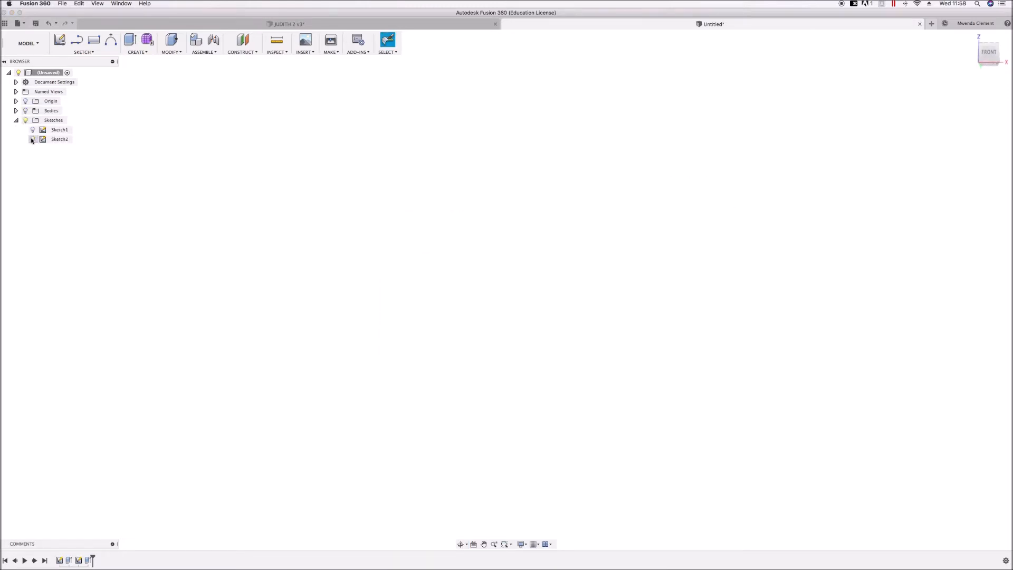
{"action": "scroll", "coordinate": [608, 475], "scroll_direction": "up", "scroll_amount": 5}
{"action": "scroll", "coordinate": [641, 422], "scroll_direction": "down", "scroll_amount": 2}
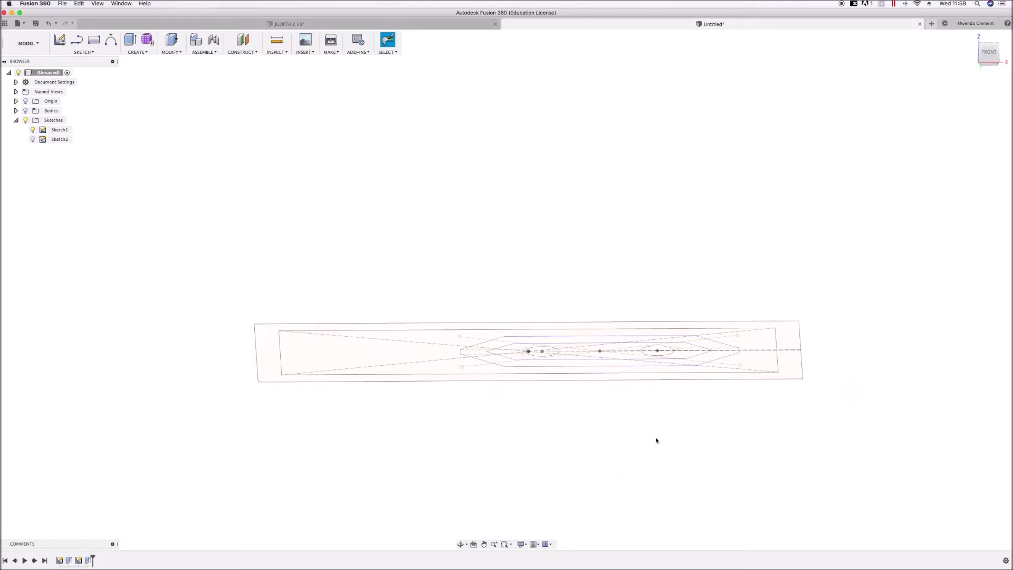
Extrude all six profiles of Sketch1 by -5 mm below the block with the Join operation
{"action": "left_click", "coordinate": [792, 363]}
{"action": "left_click", "coordinate": [769, 359], "text": "shift"}
{"action": "left_click", "coordinate": [701, 356], "text": "shift"}
{"action": "left_click", "coordinate": [685, 352], "text": "shift"}
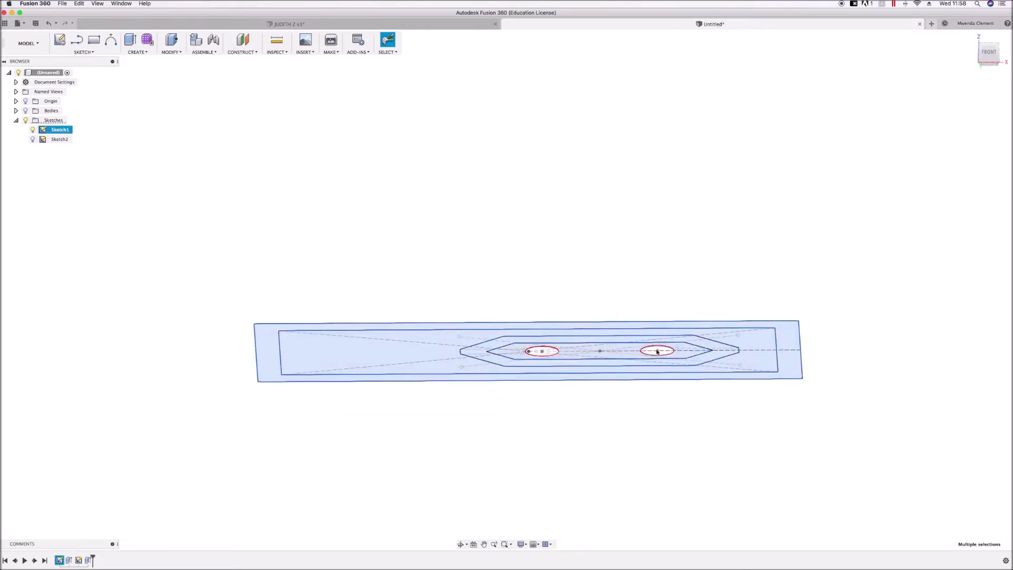
{"action": "scroll", "coordinate": [650, 352], "scroll_direction": "up", "scroll_amount": 4}
{"action": "left_click", "coordinate": [650, 350], "text": "shift"}
{"action": "left_click", "coordinate": [434, 353], "text": "shift"}
{"action": "scroll", "coordinate": [445, 350], "scroll_direction": "down", "scroll_amount": 5}
{"action": "right_click", "coordinate": [639, 355]}
{"action": "left_click", "coordinate": [656, 348]}
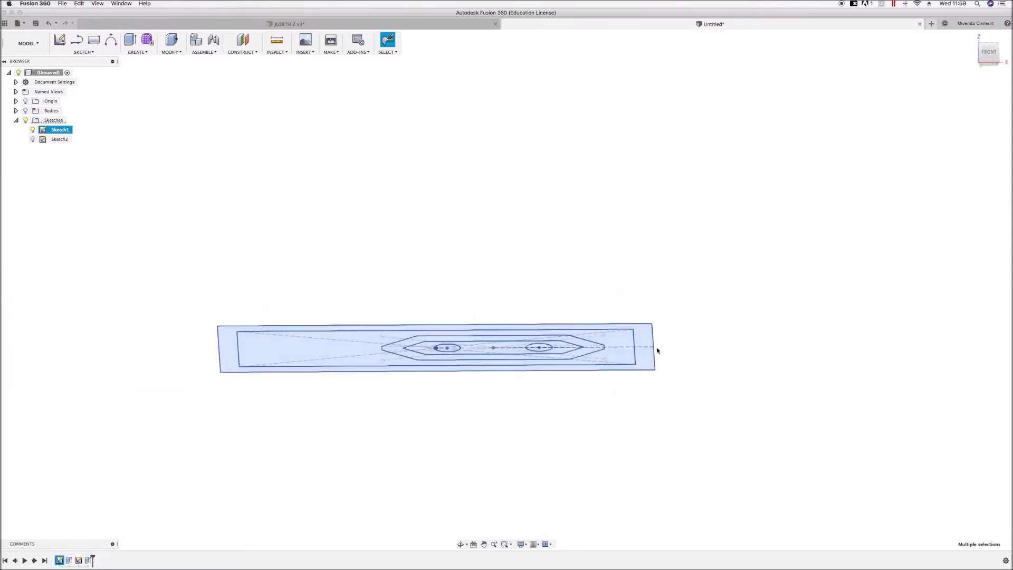
{"action": "type", "text": "-5"}
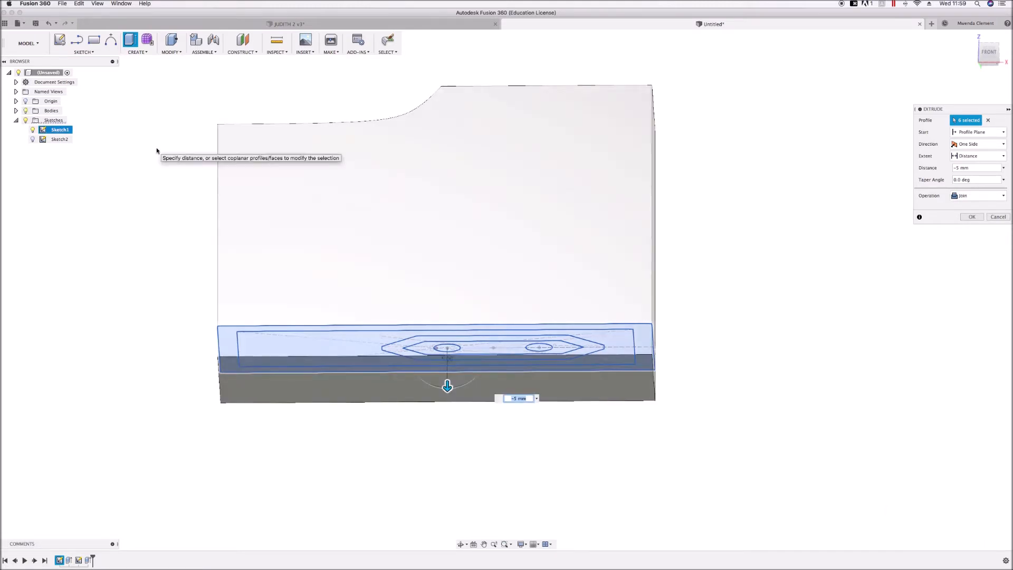
{"action": "middle_click_drag", "start_coordinate": [771, 420], "coordinate": [779, 437], "text": "shift"}
{"action": "left_click", "coordinate": [971, 217]}
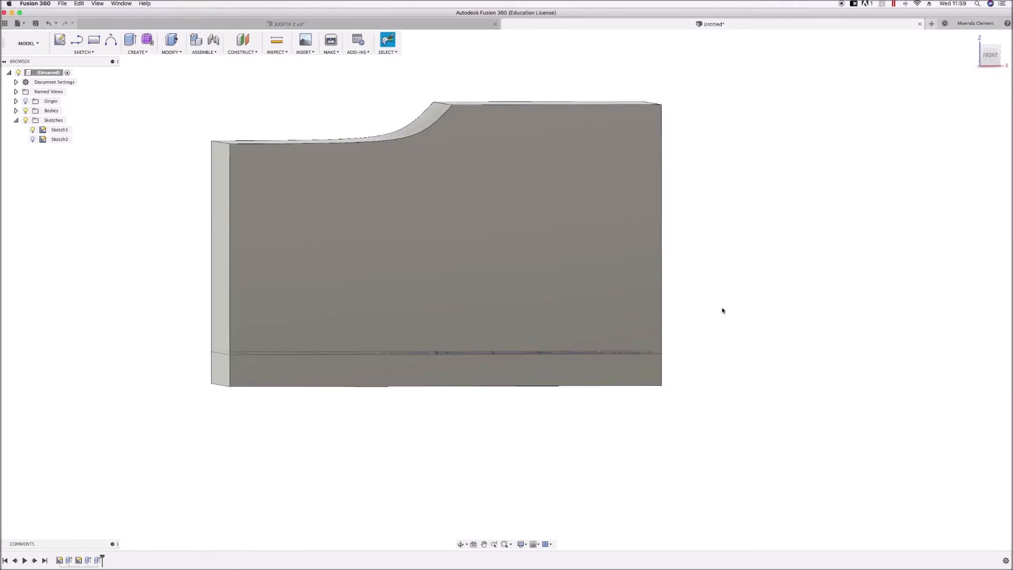
Undo the -5 mm joined extrusion and the sketch display change before it, and show the bodies again
{"action": "mouse_move", "coordinate": [660, 402]}
{"action": "middle_mouse_down", "text": "shift"}
{"action": "mouse_move", "coordinate": [638, 404]}
{"action": "mouse_move", "coordinate": [654, 414]}
{"action": "middle_mouse_up", "text": "shift"}
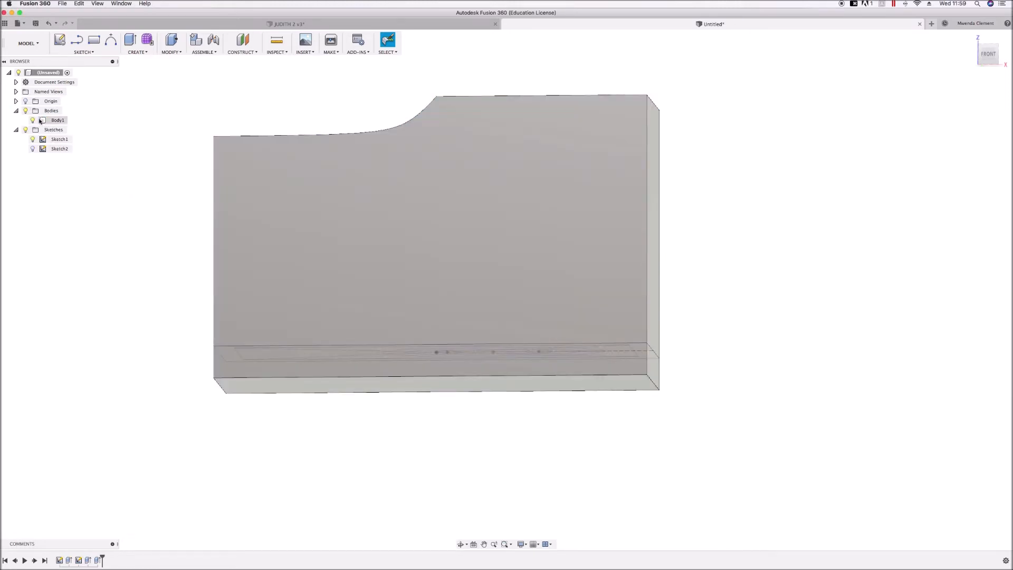
{"action": "left_click", "coordinate": [37, 121]}
{"action": "left_click", "coordinate": [37, 121]}
{"action": "key", "text": "super+z"}
{"action": "key", "text": "super+z"}
{"action": "key", "text": "super+z"}
{"action": "key", "text": "super+z"}
{"action": "key", "text": "super+z"}
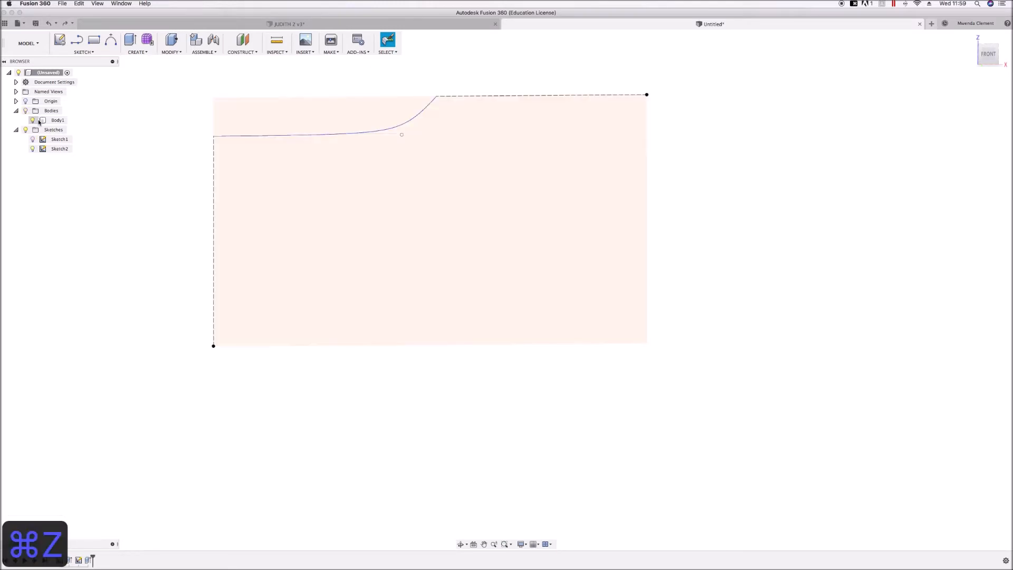
{"action": "left_click", "coordinate": [26, 111]}
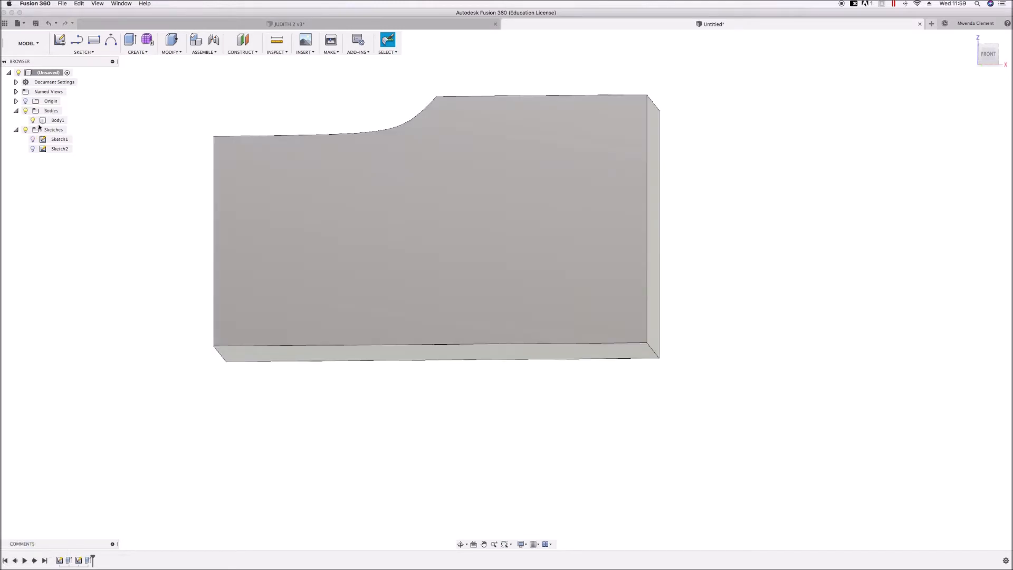
Show Sketch1 and hide Body1 to work with the sketch profiles on their own
{"action": "left_click", "coordinate": [50, 24]}
{"action": "left_click", "coordinate": [66, 24]}
{"action": "left_click", "coordinate": [33, 139]}
{"action": "scroll", "coordinate": [300, 295], "scroll_direction": "up", "scroll_amount": 3}
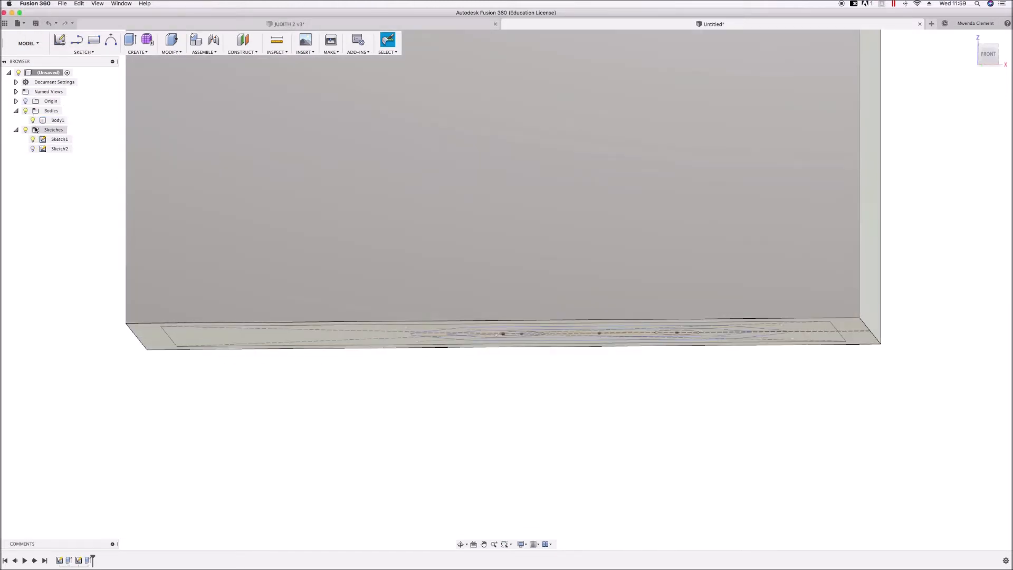
{"action": "left_click", "coordinate": [33, 120]}
{"action": "scroll", "coordinate": [153, 130], "scroll_direction": "down", "scroll_amount": 2}
{"action": "scroll", "coordinate": [492, 287], "scroll_direction": "up", "scroll_amount": 2}
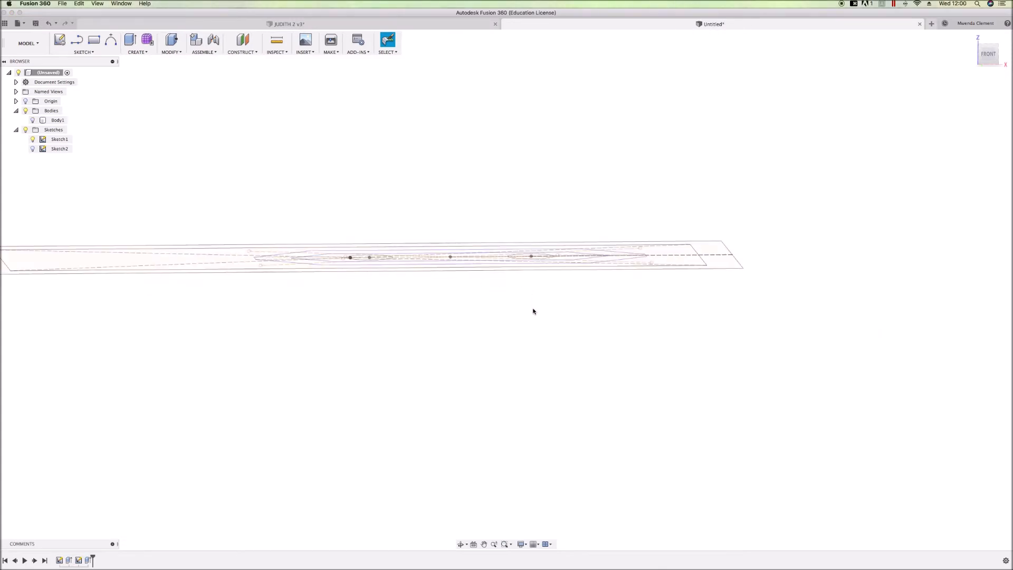
Extrude all six profiles of Sketch1 by -5 mm with the New Body operation
{"action": "left_click", "coordinate": [709, 261]}
{"action": "left_click", "coordinate": [686, 258], "text": "shift"}
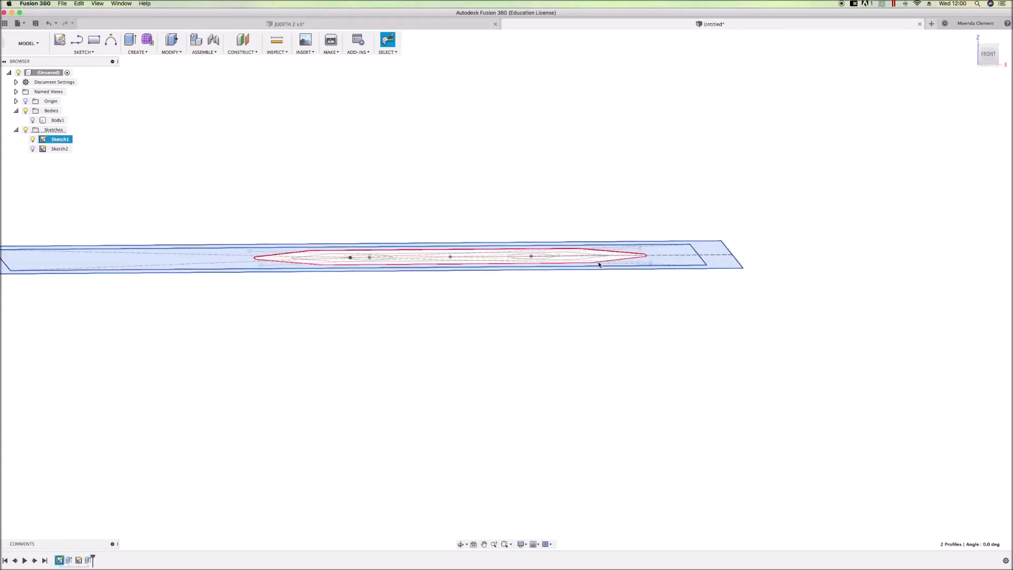
{"action": "scroll", "coordinate": [598, 264], "scroll_direction": "up", "scroll_amount": 4}
{"action": "left_click", "coordinate": [619, 256], "text": "shift"}
{"action": "left_click", "coordinate": [549, 255], "text": "shift"}
{"action": "left_click", "coordinate": [479, 255], "text": "shift"}
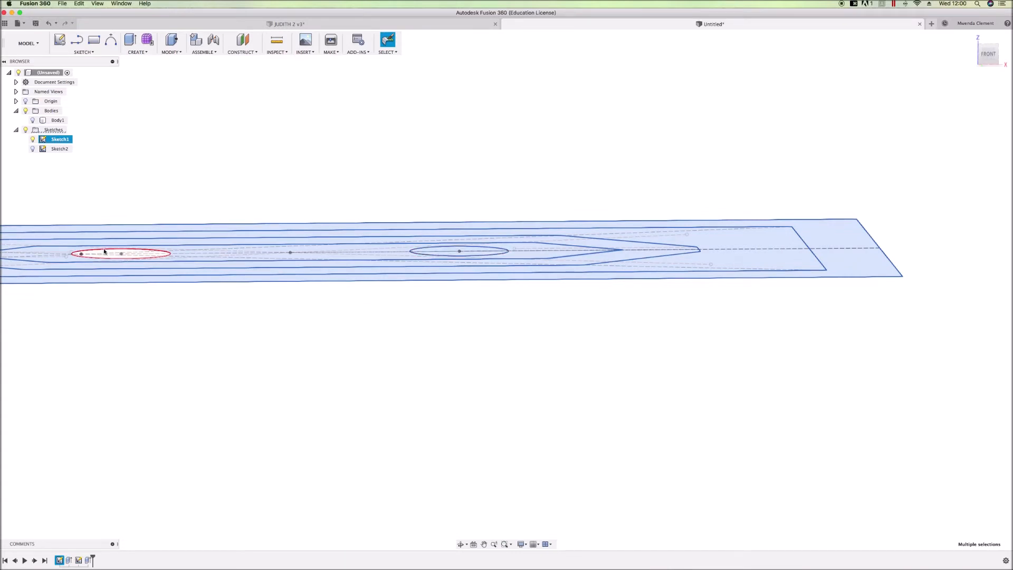
{"action": "scroll", "coordinate": [147, 250], "scroll_direction": "down", "scroll_amount": 4}
{"action": "scroll", "coordinate": [117, 246], "scroll_direction": "up", "scroll_amount": 8}
{"action": "left_click", "coordinate": [150, 249], "text": "shift"}
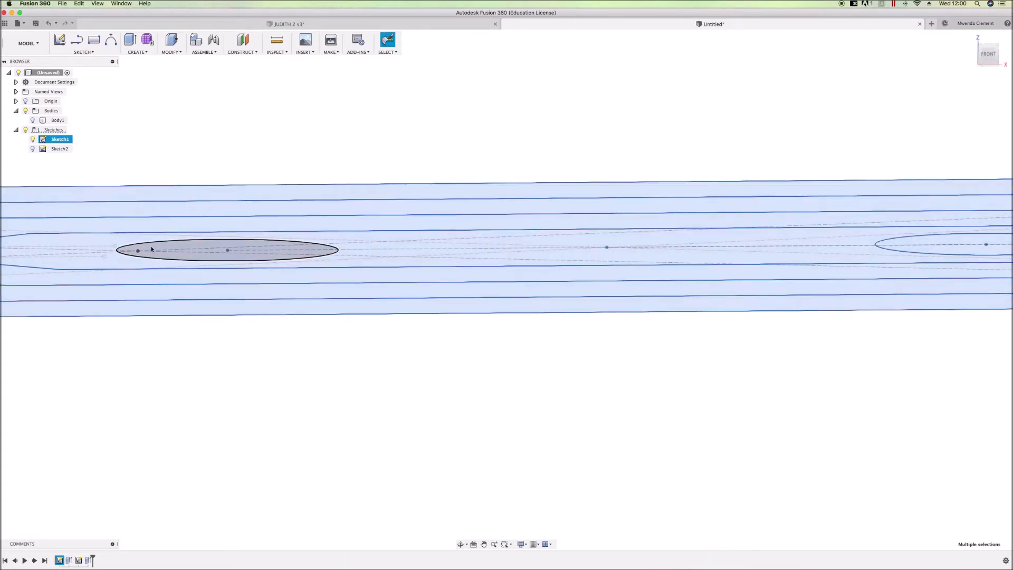
{"action": "scroll", "coordinate": [151, 234], "scroll_direction": "down", "scroll_amount": 3}
{"action": "scroll", "coordinate": [150, 232], "scroll_direction": "down", "scroll_amount": 3}
{"action": "right_click", "coordinate": [567, 247]}
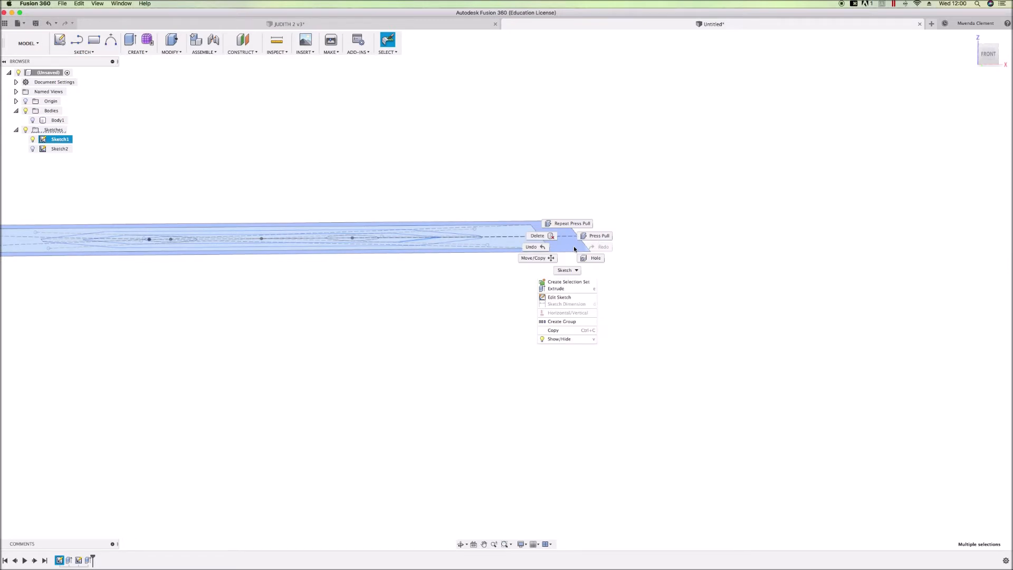
{"action": "left_click", "coordinate": [600, 236]}
{"action": "type", "text": "-5"}
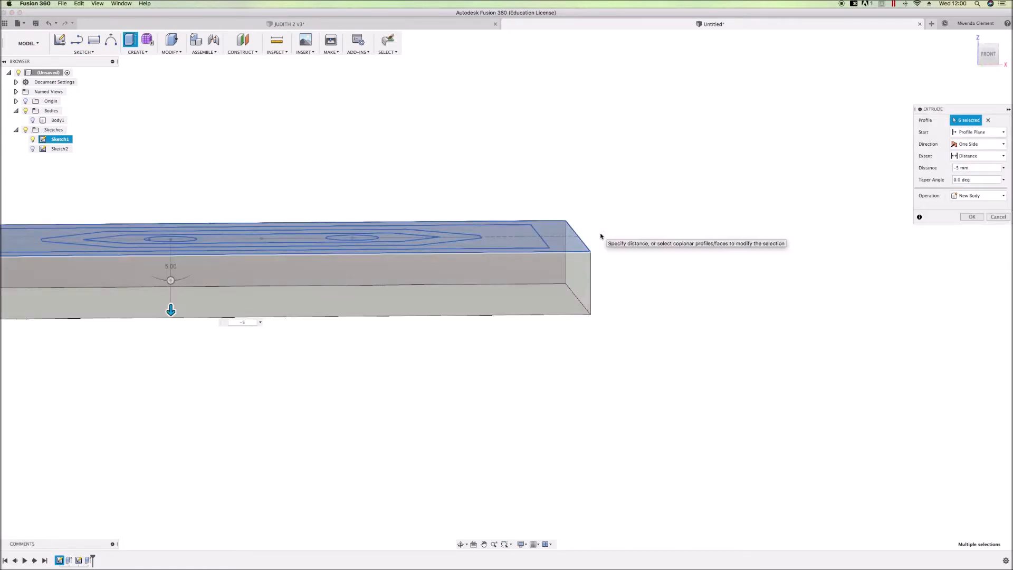
{"action": "scroll", "coordinate": [667, 212], "scroll_direction": "down", "scroll_amount": 3}
{"action": "left_click", "coordinate": [971, 217]}
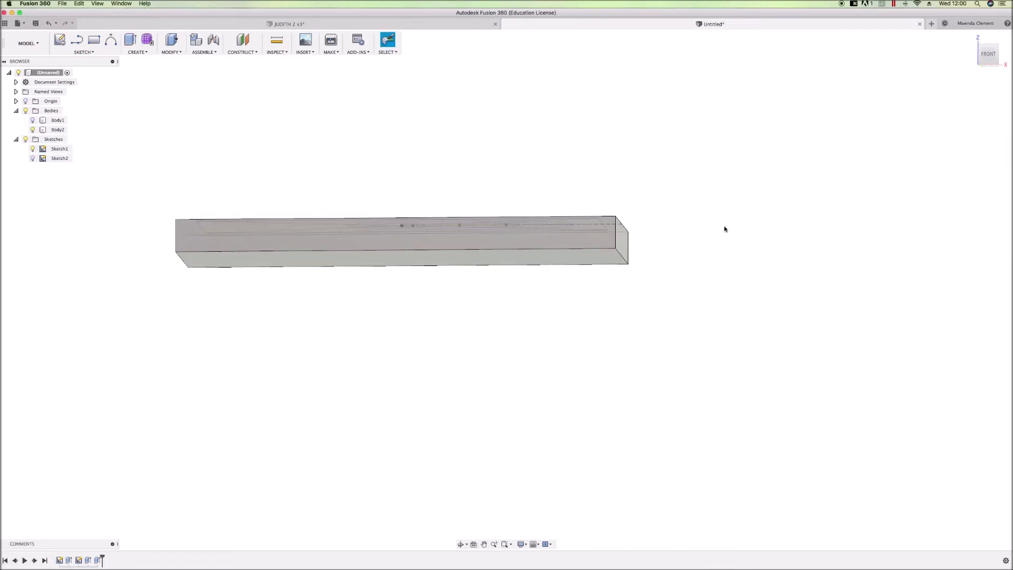
Show Body1 again above the new lower body
{"action": "left_click", "coordinate": [32, 121]}
{"action": "scroll", "coordinate": [353, 310], "scroll_direction": "down", "scroll_amount": 3}
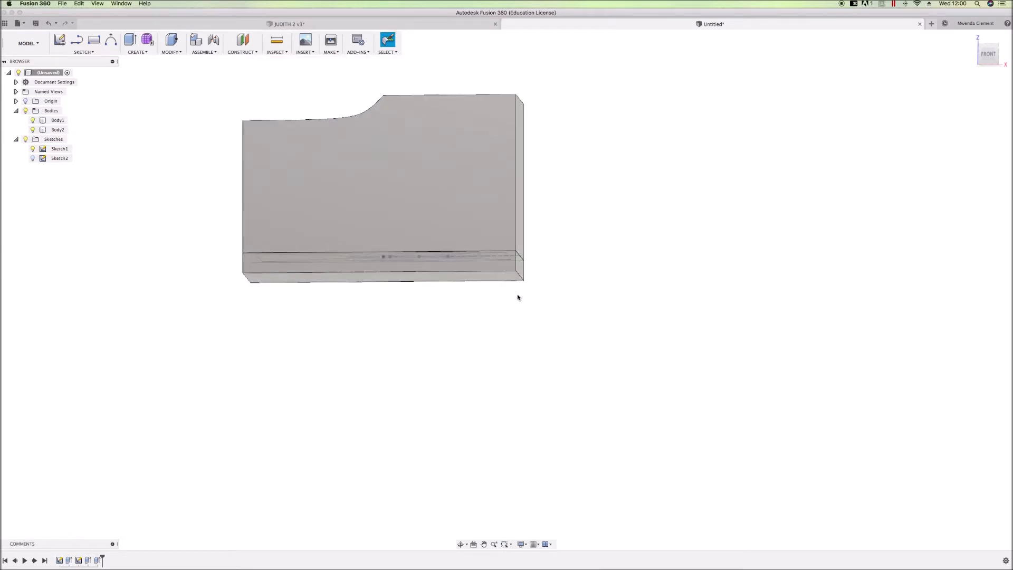
{"action": "mouse_move", "coordinate": [573, 314]}
{"action": "left_mouse_down"}
{"action": "mouse_move", "coordinate": [459, 323]}
{"action": "mouse_move", "coordinate": [592, 309]}
{"action": "left_mouse_up"}
{"action": "key", "text": "Escape"}
Rename the upper block body as topcover and the lower slab body as bottom cover
{"action": "double_click", "coordinate": [57, 120]}
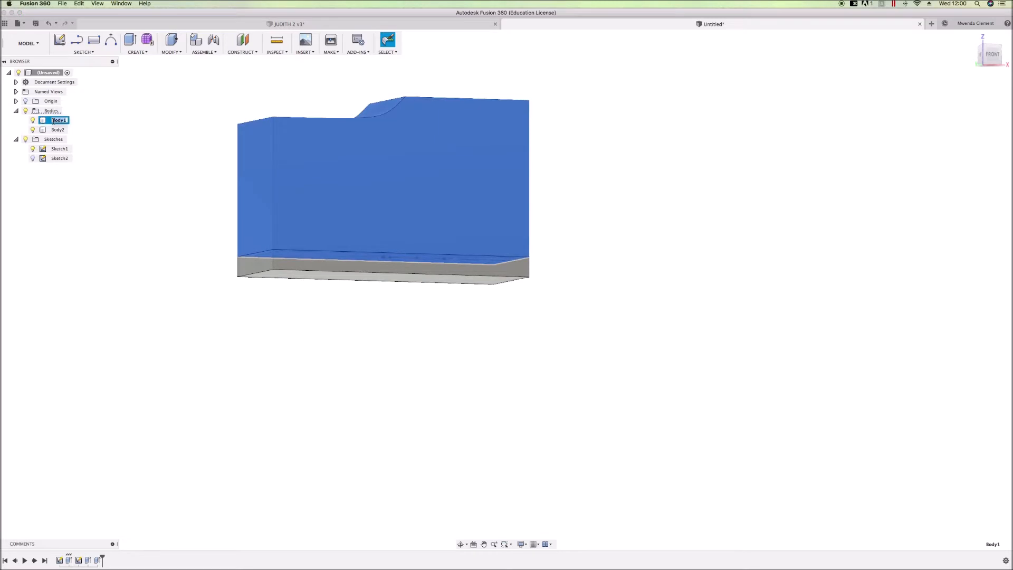
{"action": "type", "text": "Topcolvw"}
{"action": "key", "text": "BackSpace"}
{"action": "type", "text": "er"}
{"action": "key", "text": "Return"}
{"action": "double_click", "coordinate": [53, 129]}
{"action": "type", "text": "bottom cover"}
{"action": "key", "text": "Return"}
Hide the topcover body
{"action": "left_click", "coordinate": [230, 148]}
{"action": "left_click", "coordinate": [238, 163]}
{"action": "key", "text": "v"}
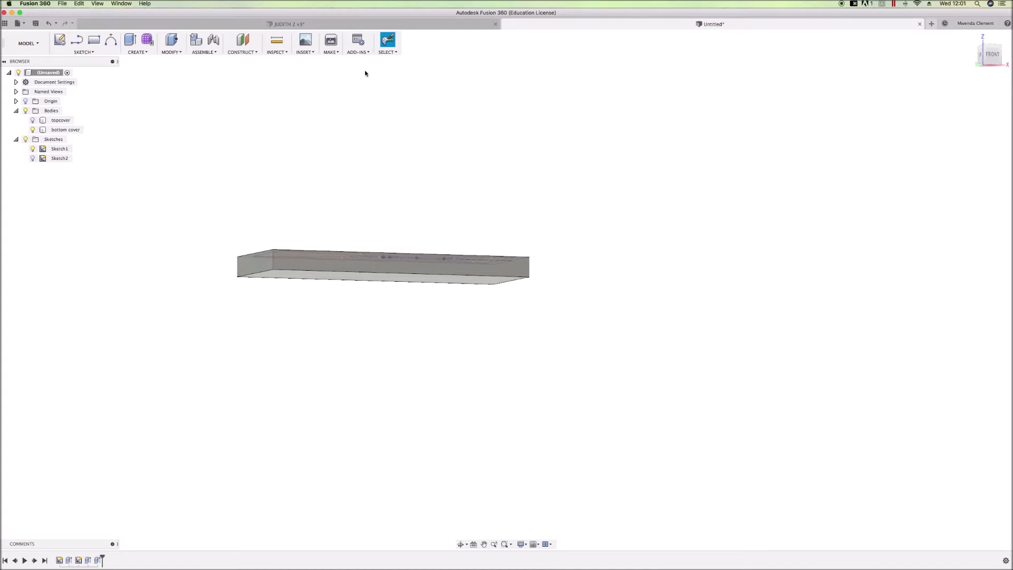
Try to cut the three profiles inside the rim, without the two circles, by -3 mm into the bottom cover and undo it
{"action": "scroll", "coordinate": [381, 179], "scroll_direction": "down", "scroll_amount": 2}
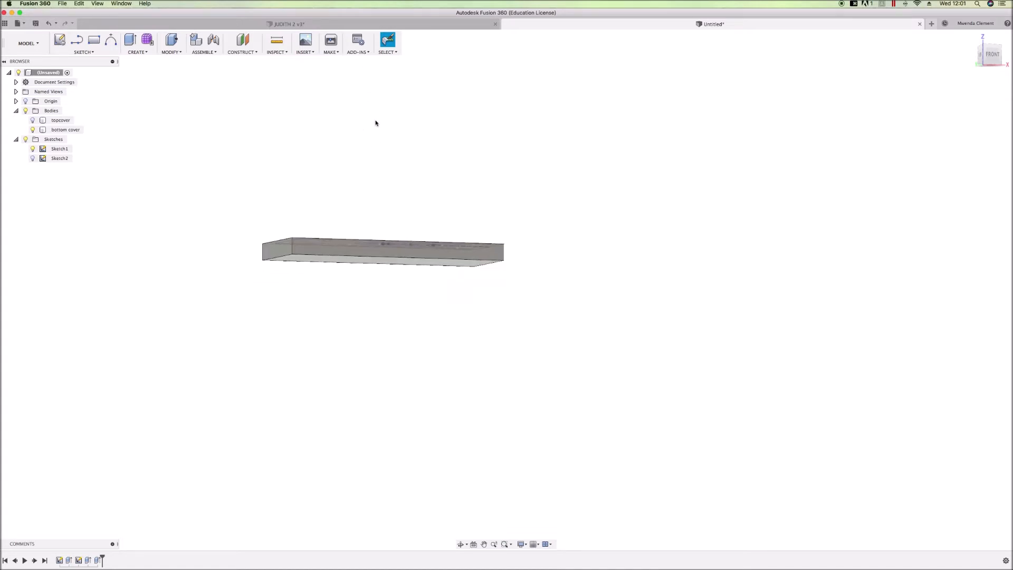
{"action": "mouse_move", "coordinate": [391, 132]}
{"action": "left_mouse_down"}
{"action": "mouse_move", "coordinate": [396, 163]}
{"action": "mouse_move", "coordinate": [395, 154]}
{"action": "left_mouse_up"}
{"action": "key", "text": "Escape"}
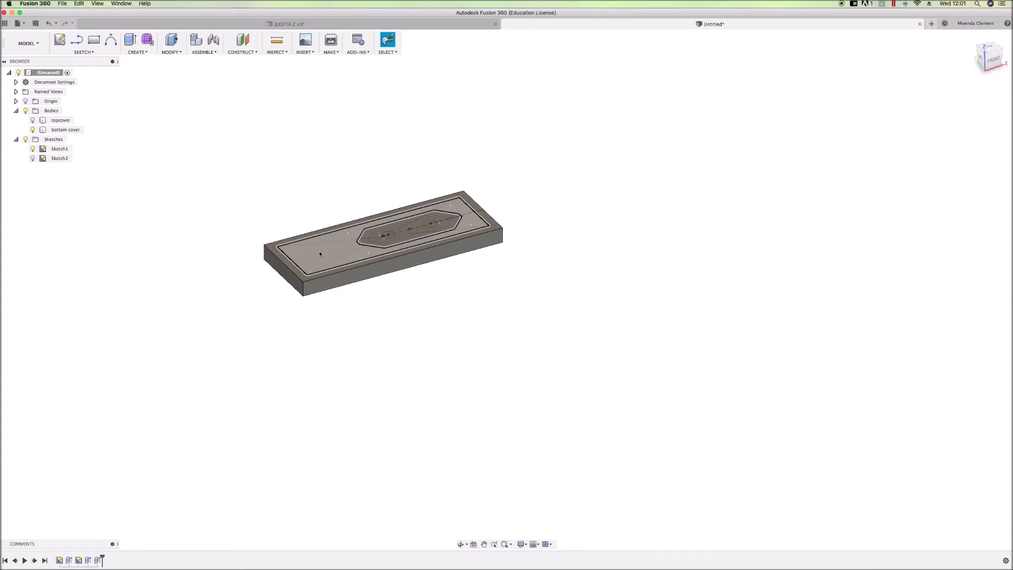
{"action": "right_click", "coordinate": [319, 251]}
{"action": "left_click", "coordinate": [343, 240]}
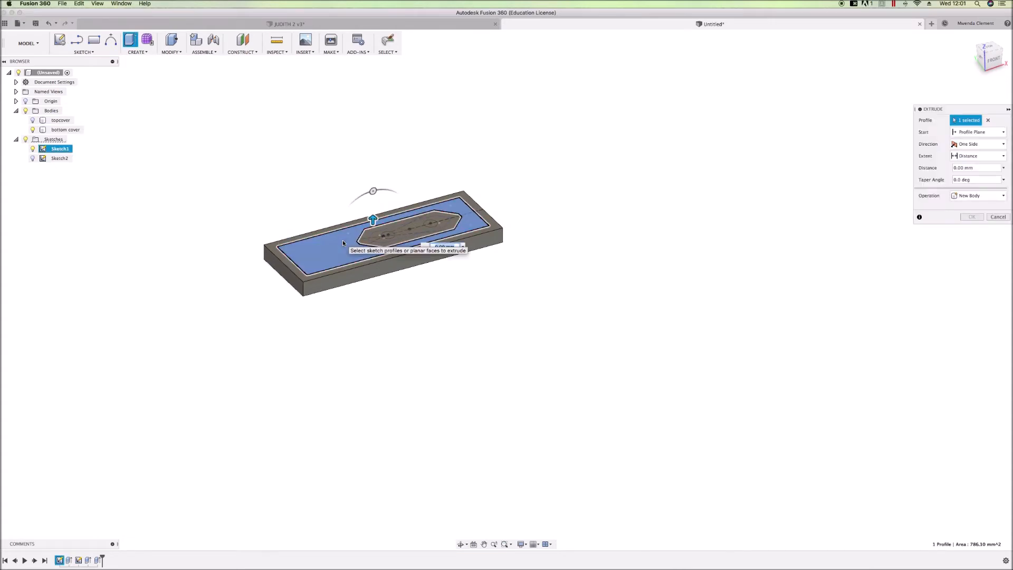
{"action": "left_click", "coordinate": [393, 229]}
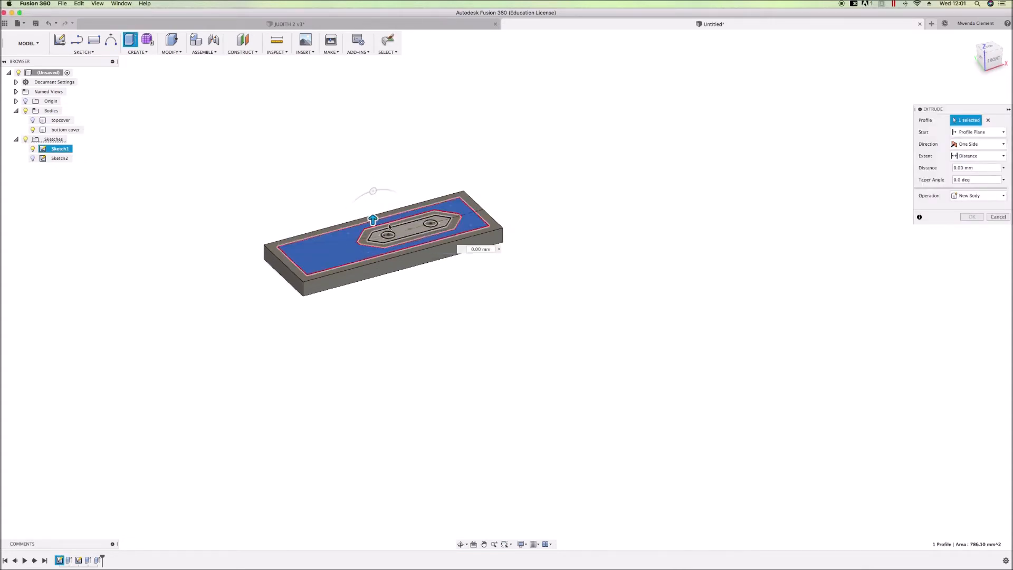
{"action": "left_click", "coordinate": [384, 229]}
{"action": "type", "text": "-3"}
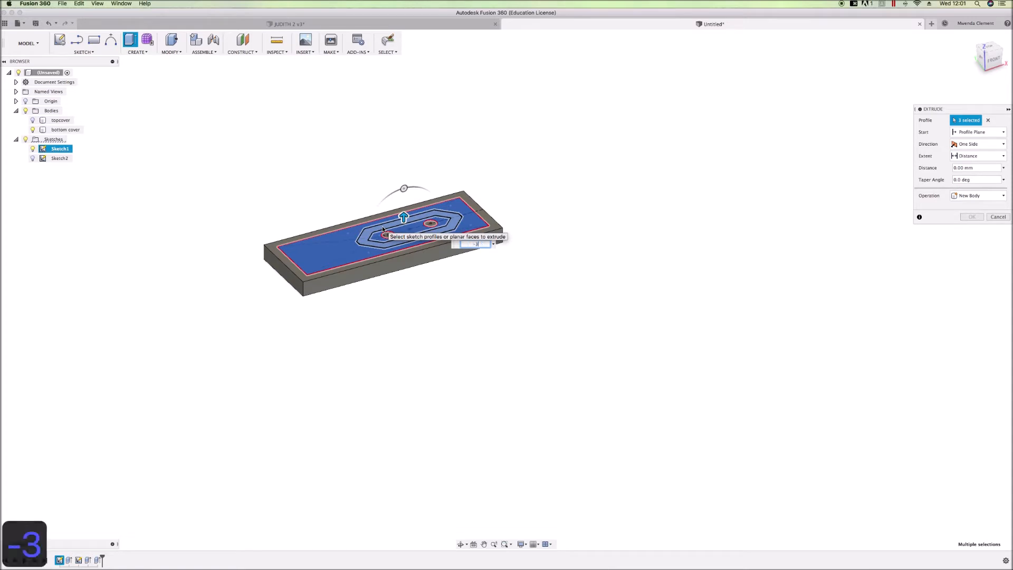
{"action": "key", "text": "Return"}
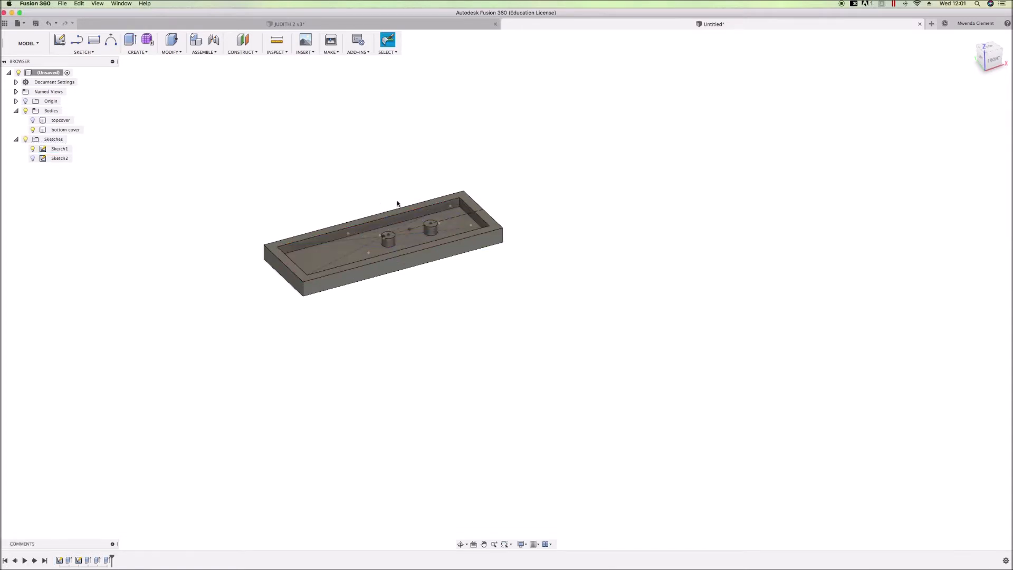
{"action": "key", "text": "super+z"}
Extrude all five profiles inside the rim, including both circles, by -3 mm to cut a rectangular pocket into the bottom cover
{"action": "scroll", "coordinate": [391, 246], "scroll_direction": "up", "scroll_amount": 5}
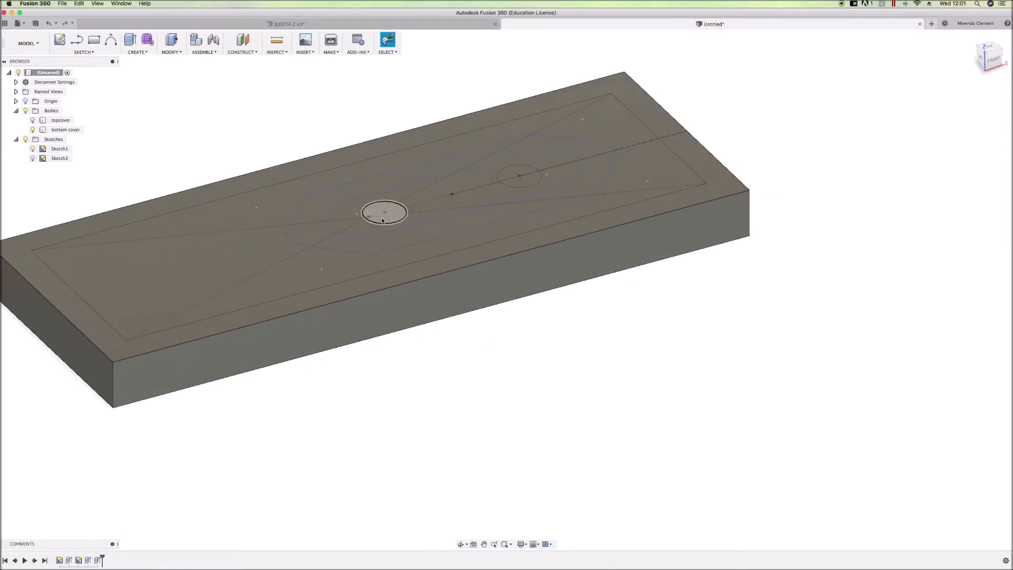
{"action": "left_click", "coordinate": [383, 220]}
{"action": "left_click", "coordinate": [519, 176], "text": "shift"}
{"action": "left_click", "coordinate": [537, 213], "text": "shift"}
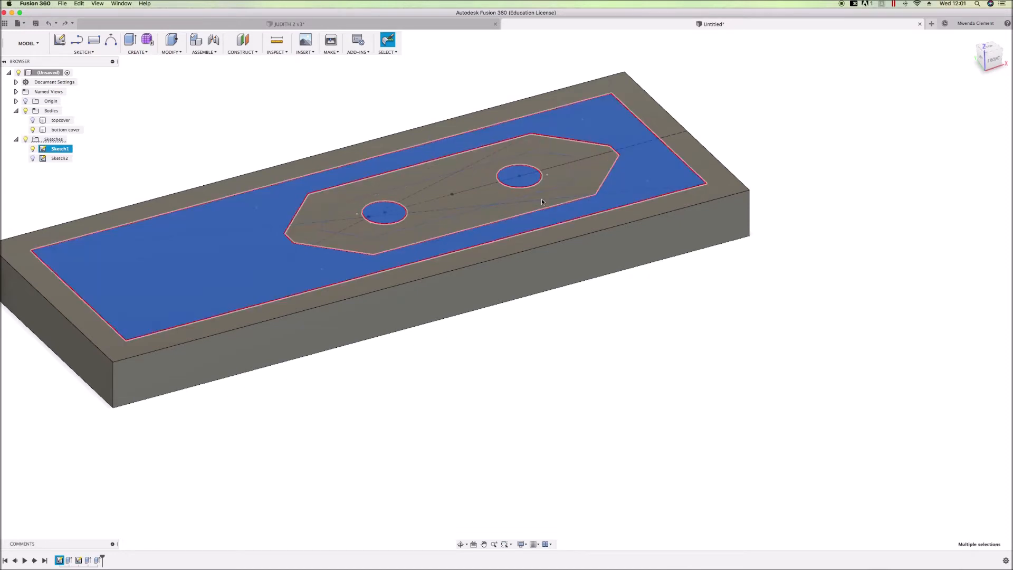
{"action": "left_click", "coordinate": [562, 195], "text": "shift"}
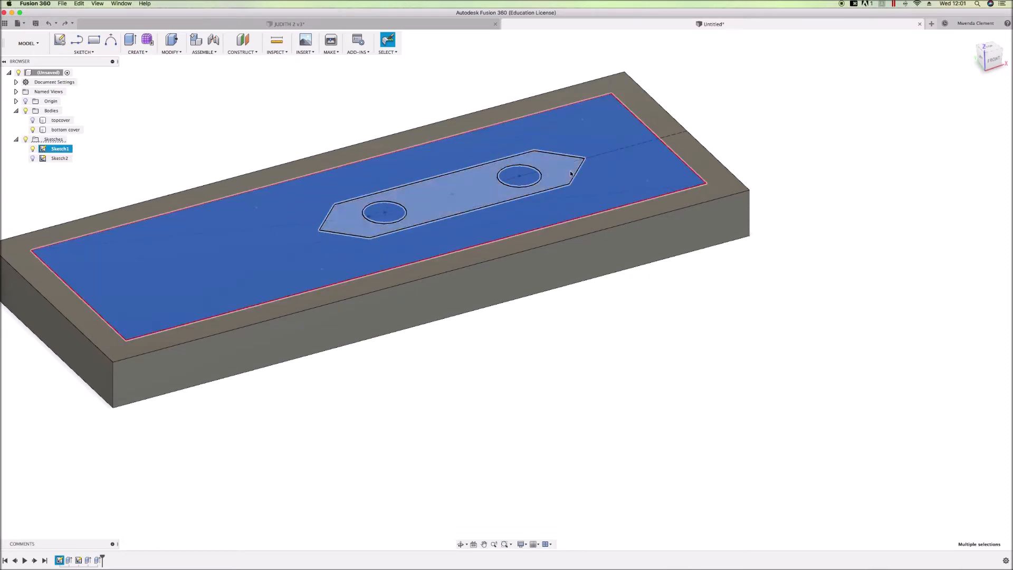
{"action": "right_click", "coordinate": [571, 172]}
{"action": "left_click", "coordinate": [596, 163]}
{"action": "type", "text": "-3"}
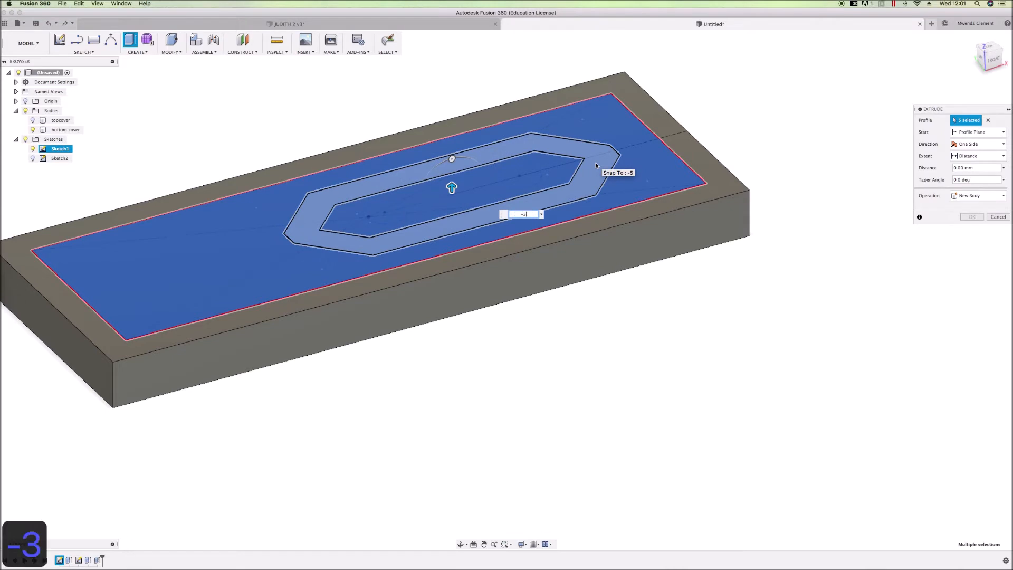
{"action": "key", "text": "Return"}
{"action": "scroll", "coordinate": [580, 137], "scroll_direction": "down", "scroll_amount": 3}
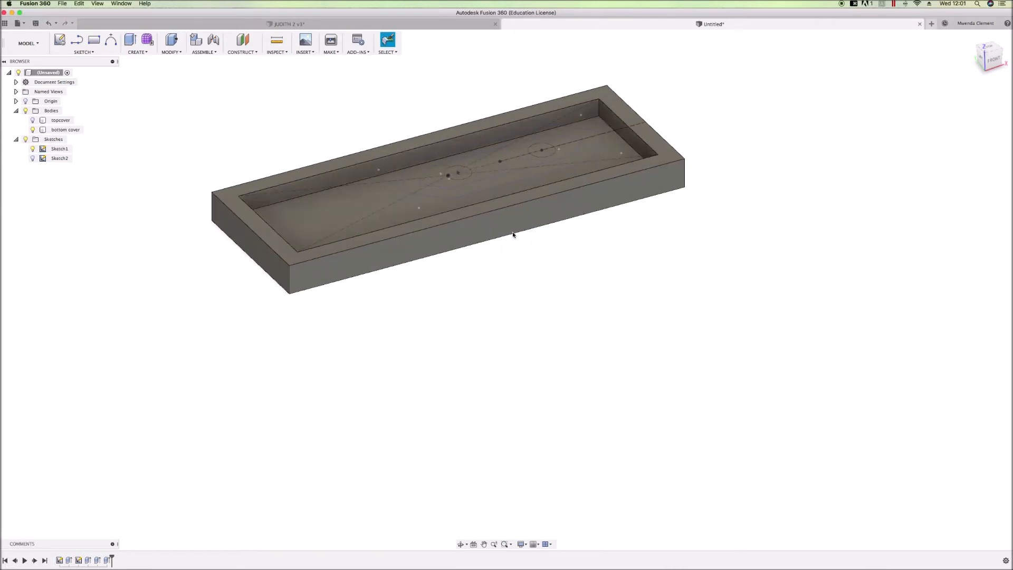
{"action": "mouse_move", "coordinate": [493, 289]}
{"action": "middle_mouse_down", "text": "shift"}
{"action": "mouse_move", "coordinate": [479, 276]}
{"action": "mouse_move", "coordinate": [493, 272]}
{"action": "middle_mouse_up", "text": "shift"}
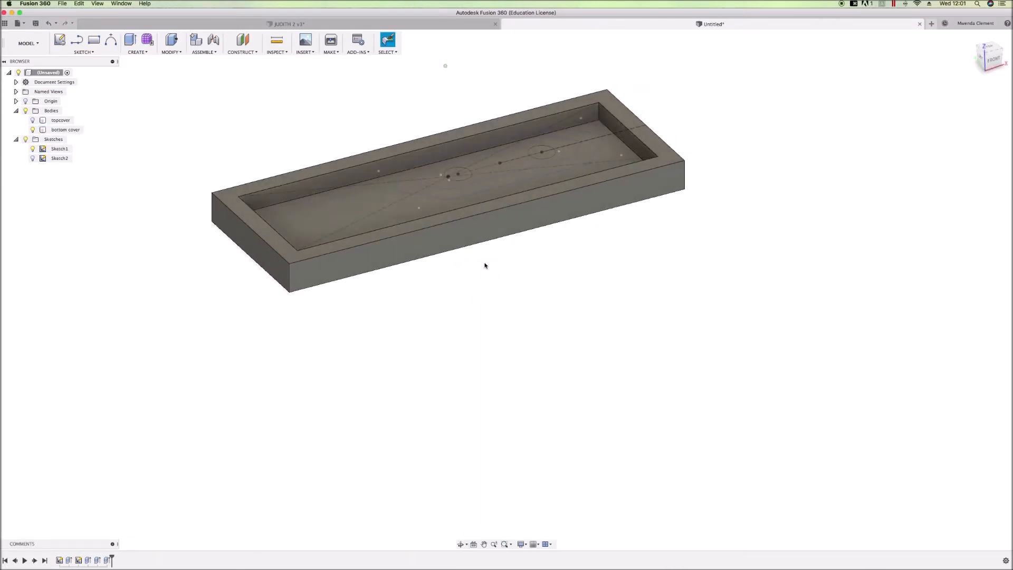
{"action": "left_click", "coordinate": [241, 52]}
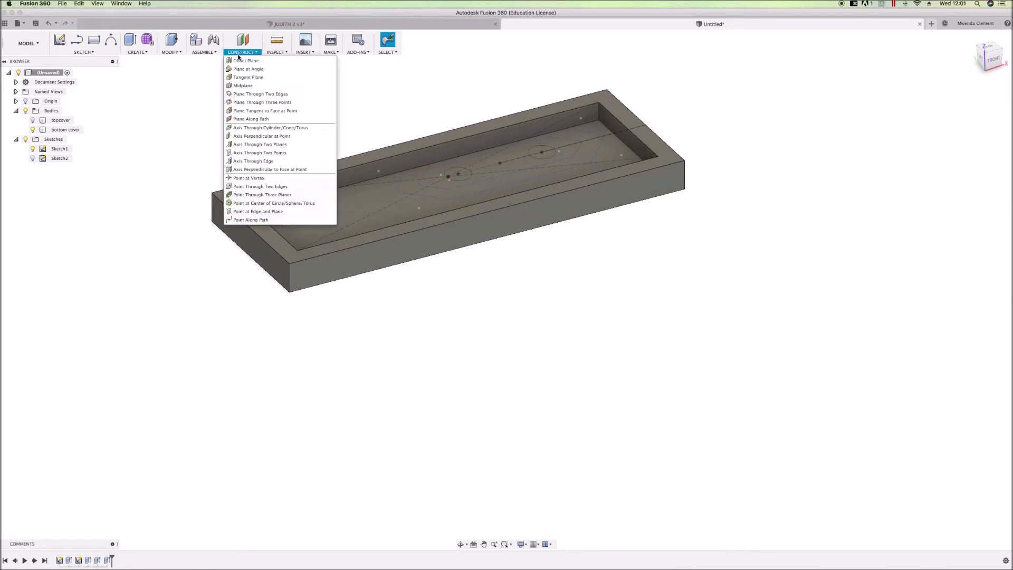
{"action": "left_click", "coordinate": [71, 52]}
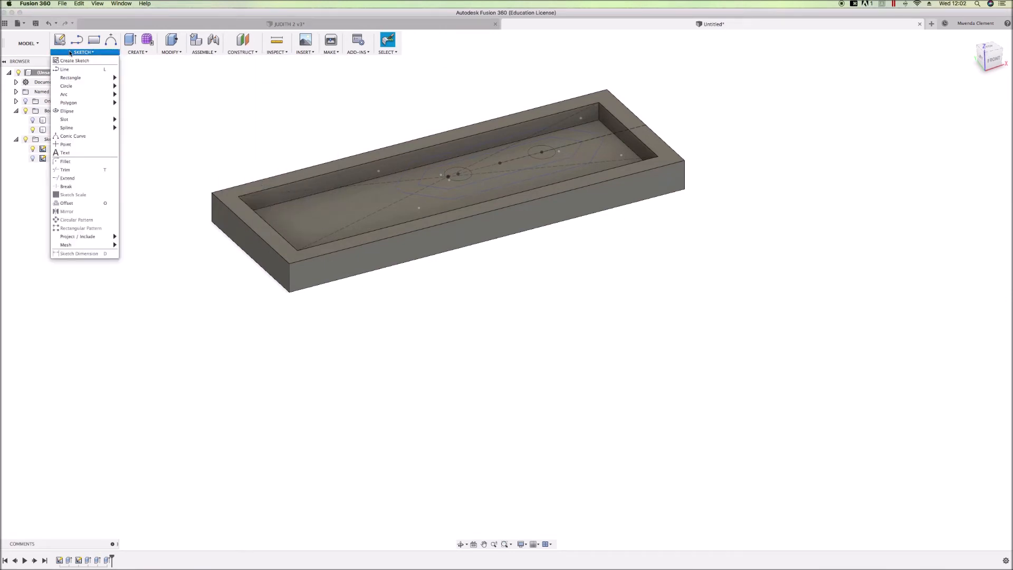
{"action": "left_click", "coordinate": [133, 52]}
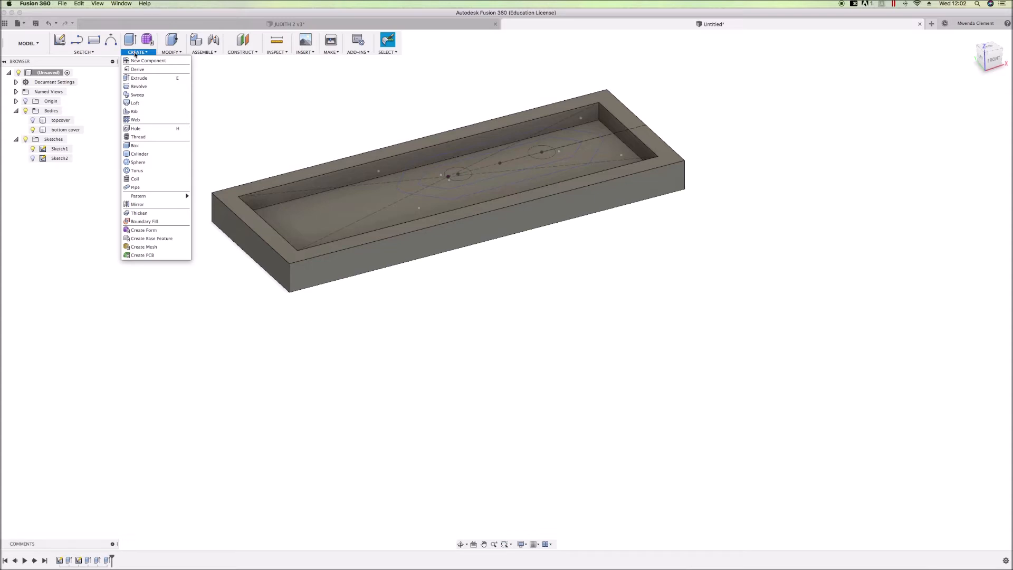
{"action": "left_click", "coordinate": [169, 52]}
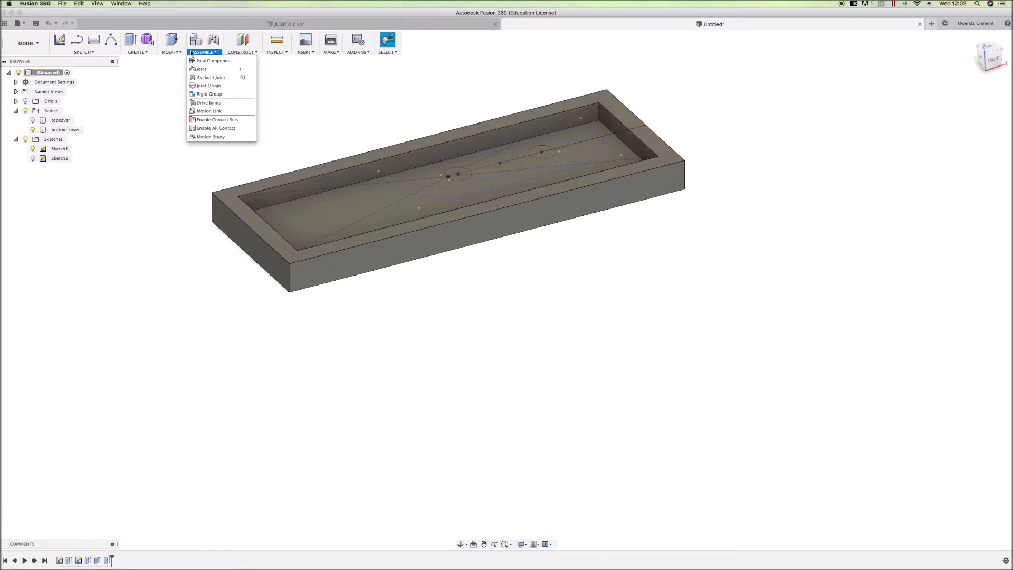
{"action": "mouse_move", "coordinate": [263, 53]}
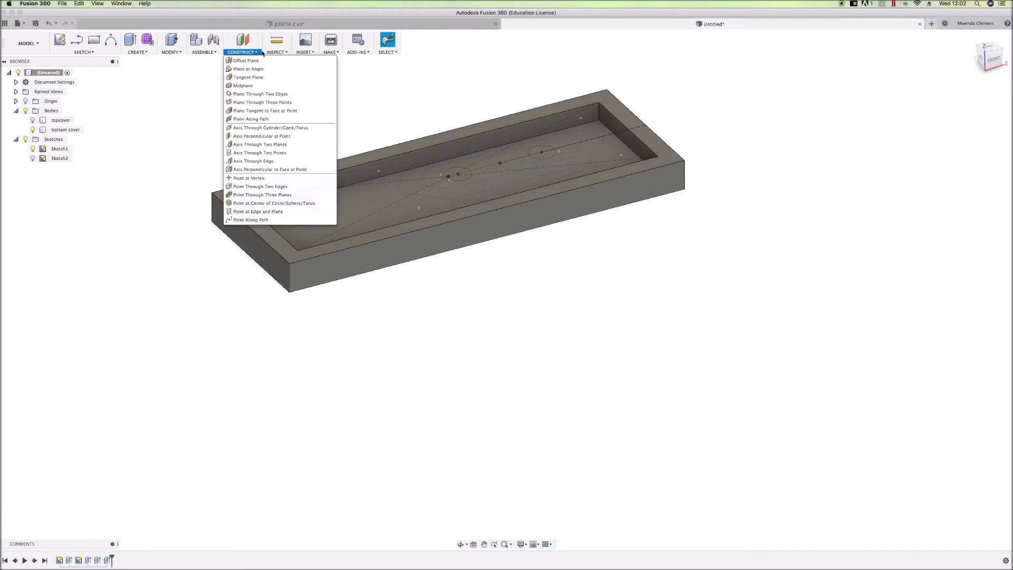
{"action": "mouse_move", "coordinate": [101, 53]}
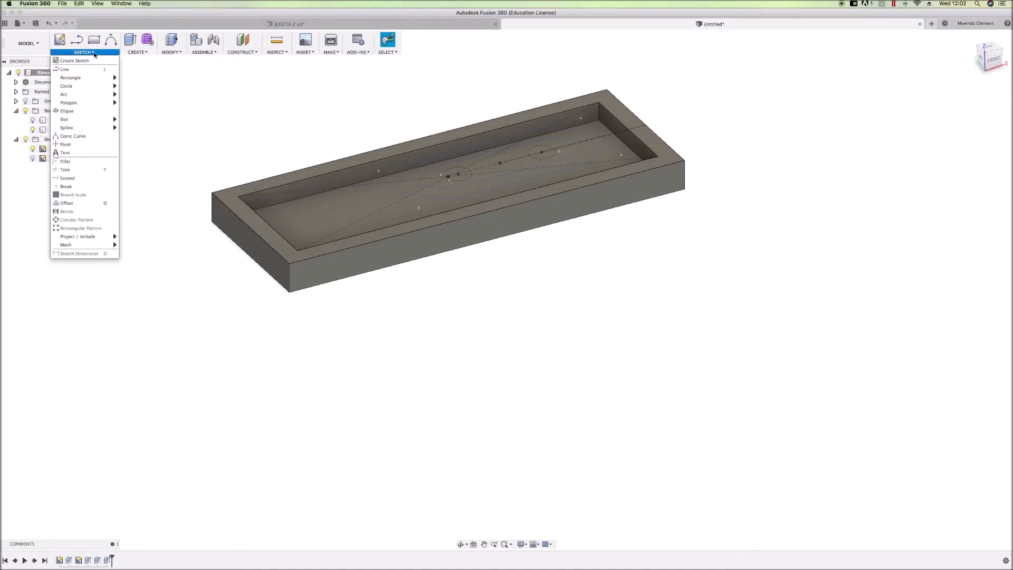
{"action": "mouse_move", "coordinate": [109, 236]}
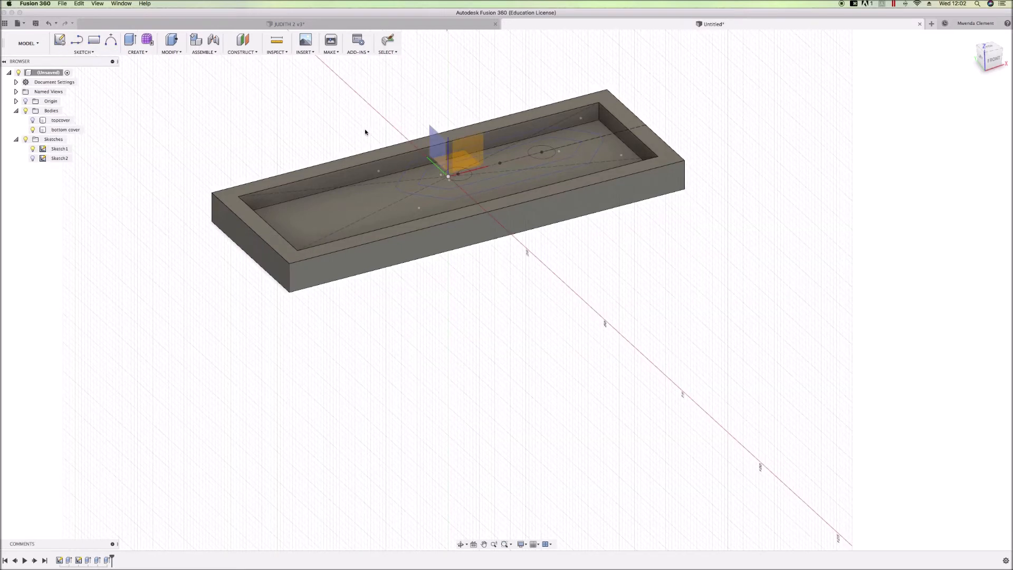
Create an offset plane at 0 mm on the underside of the bottom cover
{"action": "left_click", "coordinate": [250, 45]}
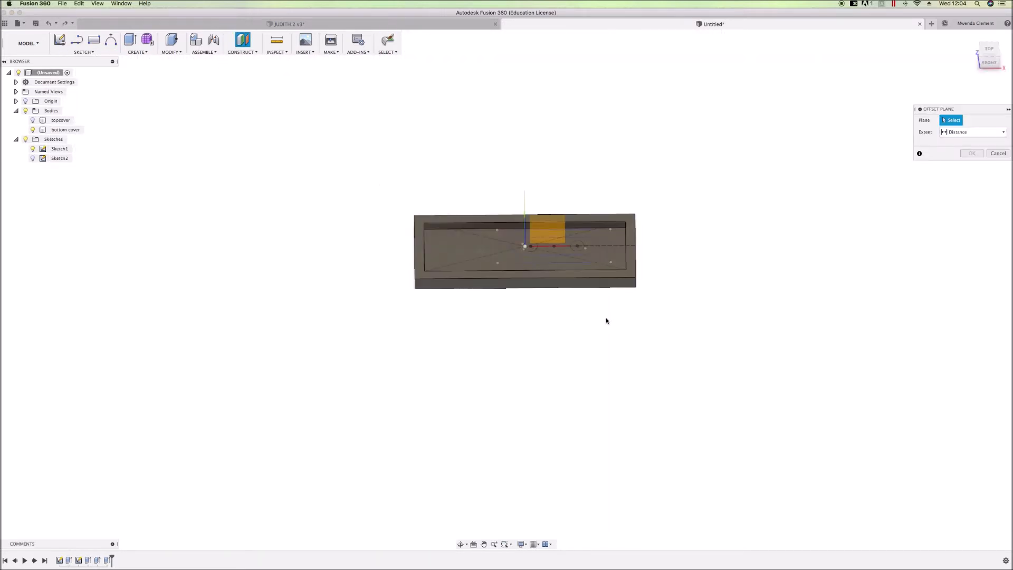
{"action": "left_click", "coordinate": [538, 299]}
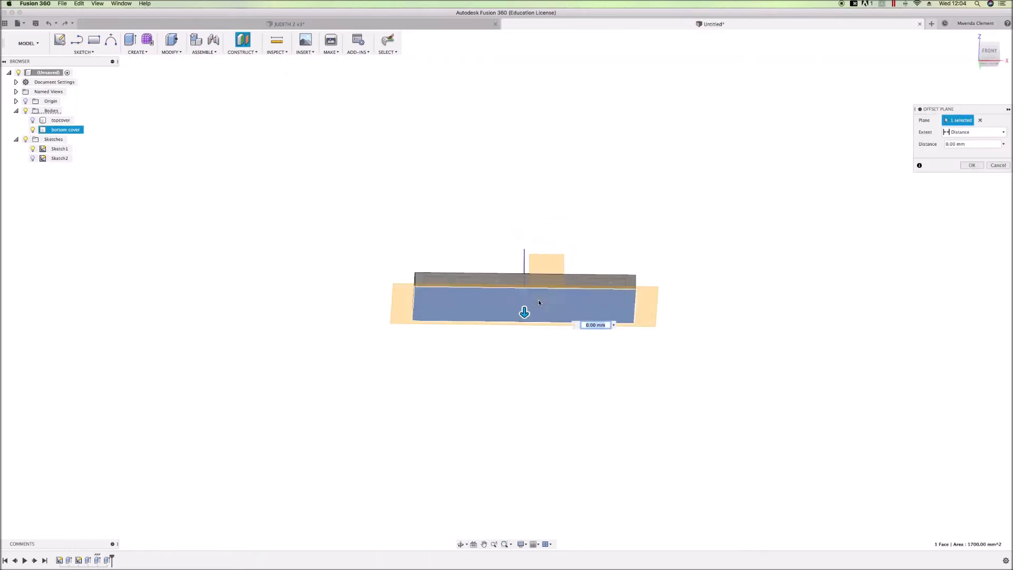
{"action": "left_click", "coordinate": [970, 165]}
Hide the bottom cover body and start projecting geometry into a new sketch on the offset plane at its underside
{"action": "middle_click_drag", "start_coordinate": [737, 219], "coordinate": [724, 294], "text": "shift"}
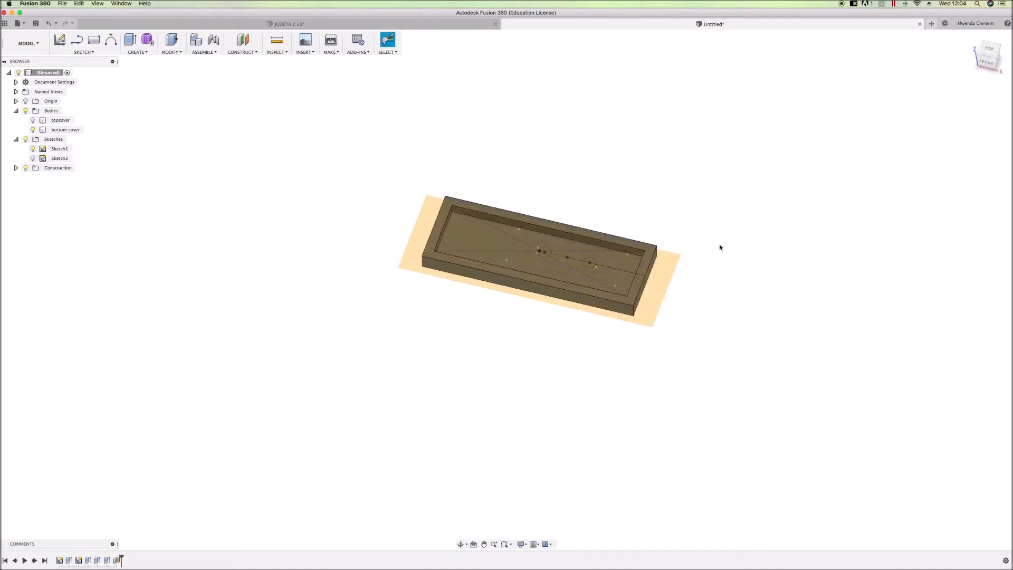
{"action": "key", "text": "p"}
{"action": "scroll", "coordinate": [615, 286], "scroll_direction": "up", "scroll_amount": 5}
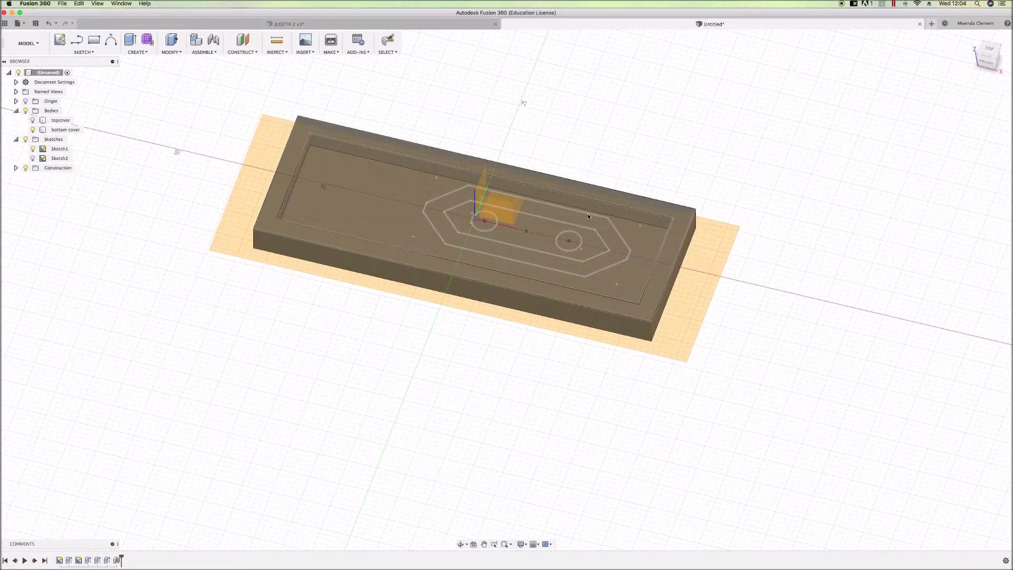
{"action": "left_click", "coordinate": [33, 130]}
{"action": "left_click", "coordinate": [578, 210]}
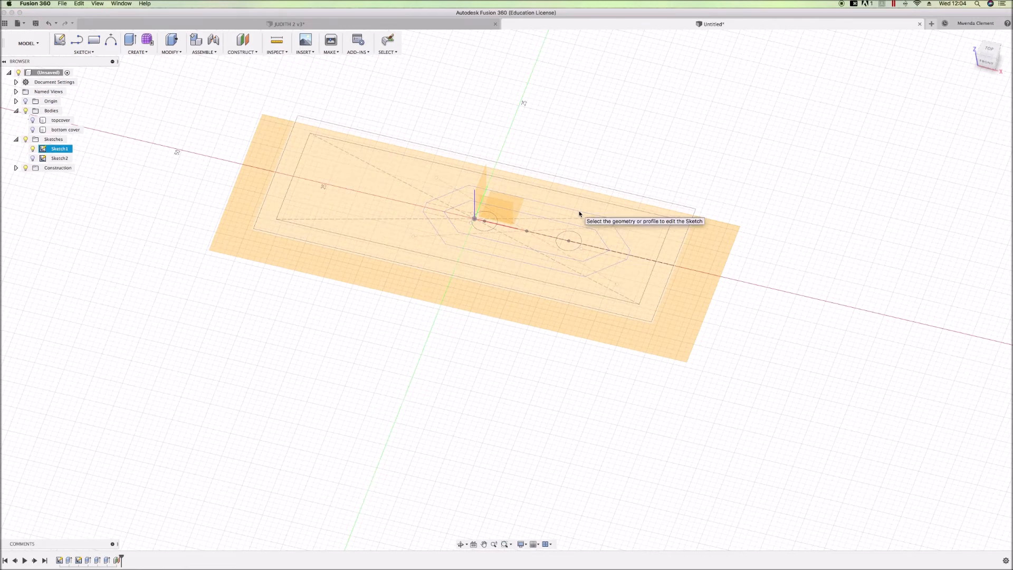
{"action": "left_click", "coordinate": [481, 189]}
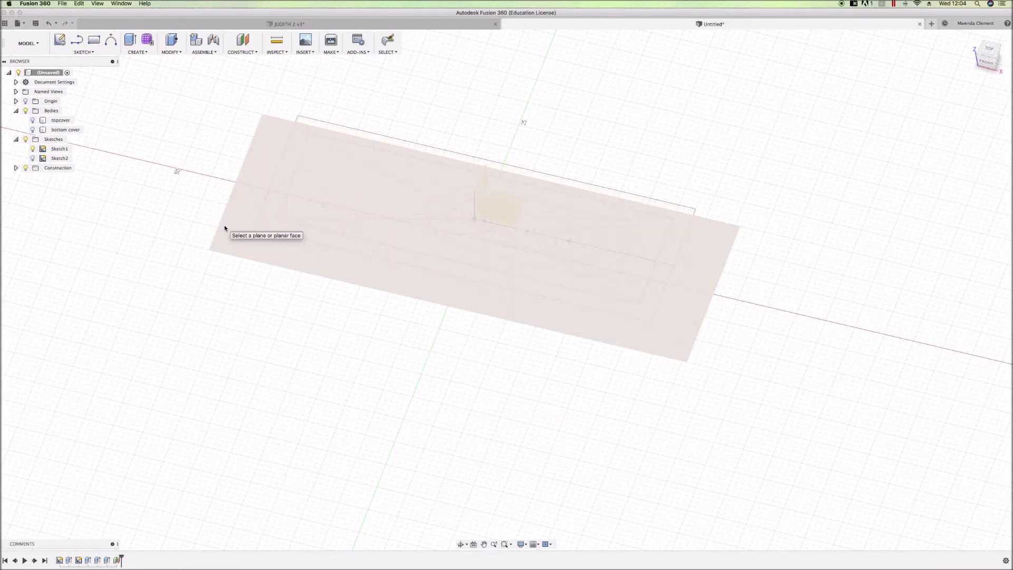
{"action": "left_click", "coordinate": [223, 224]}
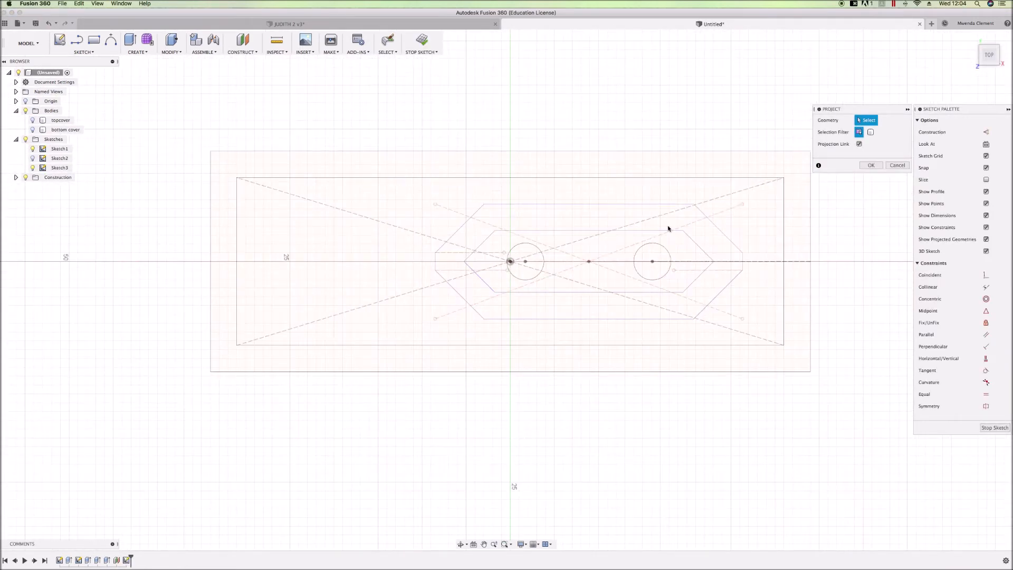
Project the outer octagon, the inner hexagon and both circles of Sketch1 into the new sketch
{"action": "left_click", "coordinate": [460, 227]}
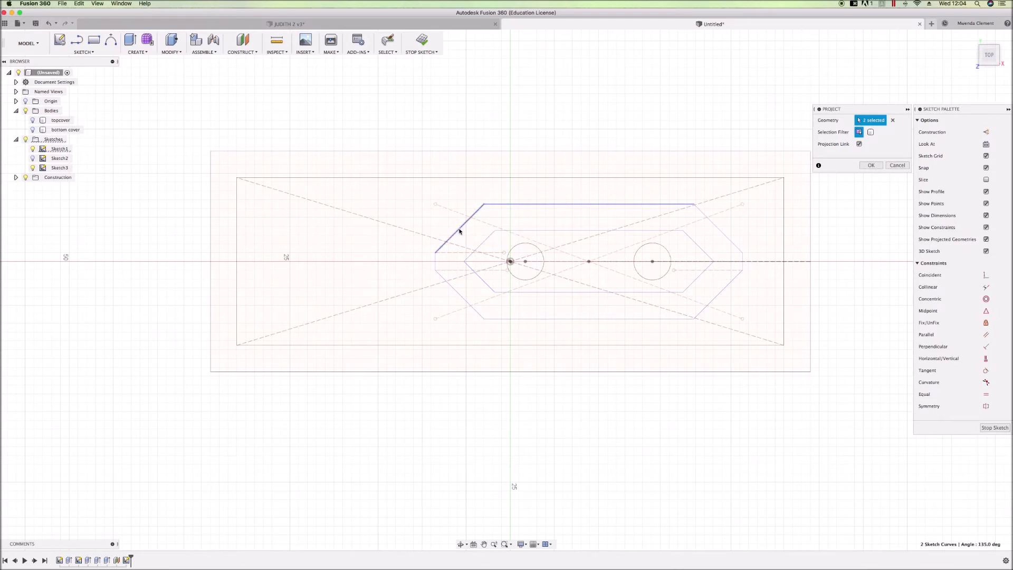
{"action": "left_click", "coordinate": [435, 268]}
{"action": "left_click", "coordinate": [445, 280]}
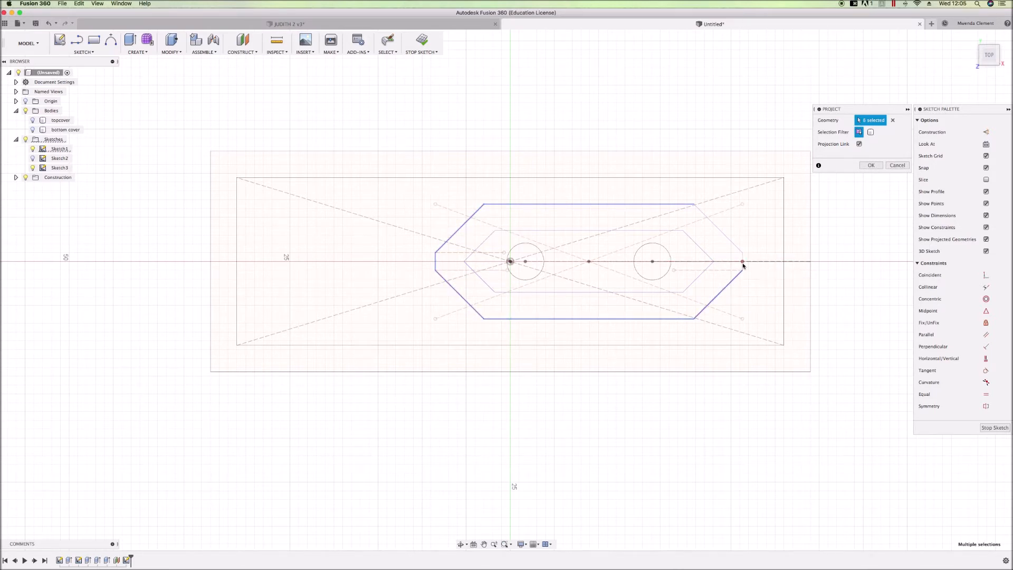
{"action": "left_click", "coordinate": [696, 243]}
{"action": "left_click", "coordinate": [479, 249]}
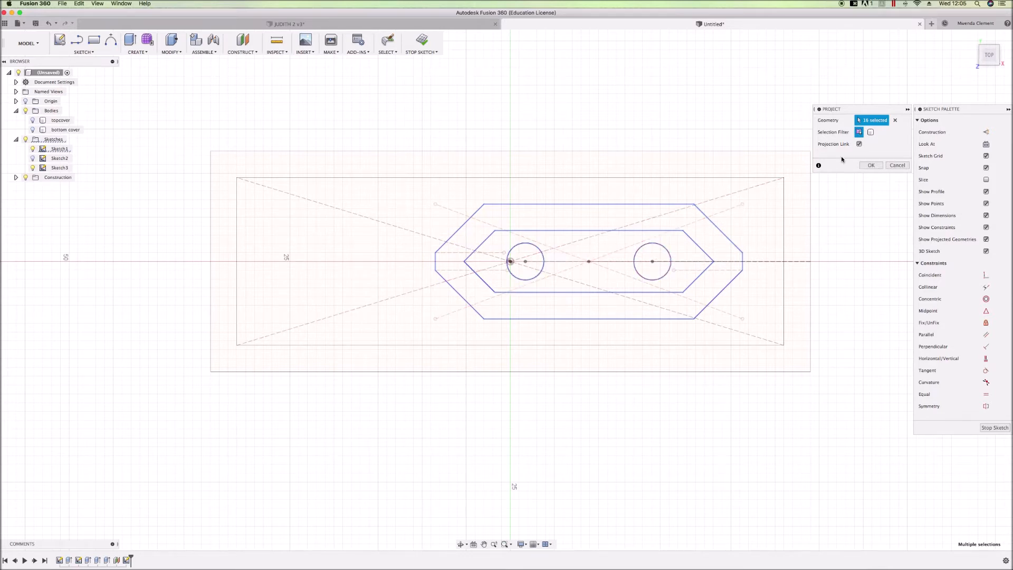
{"action": "key", "text": "Return"}
{"action": "scroll", "coordinate": [543, 422], "scroll_direction": "down", "scroll_amount": 3}
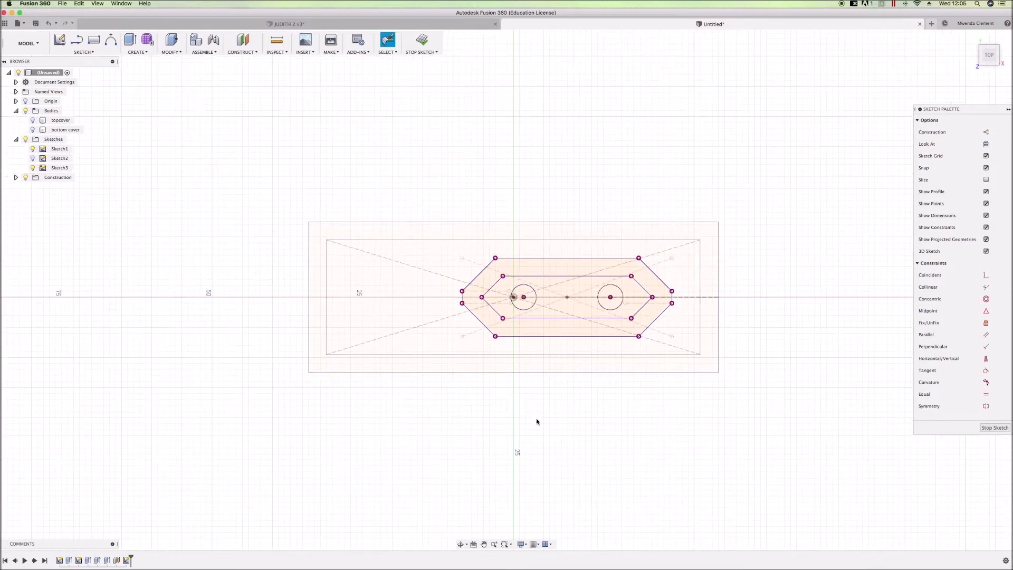
Show the bottom cover body and view its underside with the projected profiles
{"action": "middle_click_drag", "start_coordinate": [536, 419], "coordinate": [546, 377], "text": "shift"}
{"action": "middle_click_drag", "start_coordinate": [560, 458], "coordinate": [558, 424], "text": "shift"}
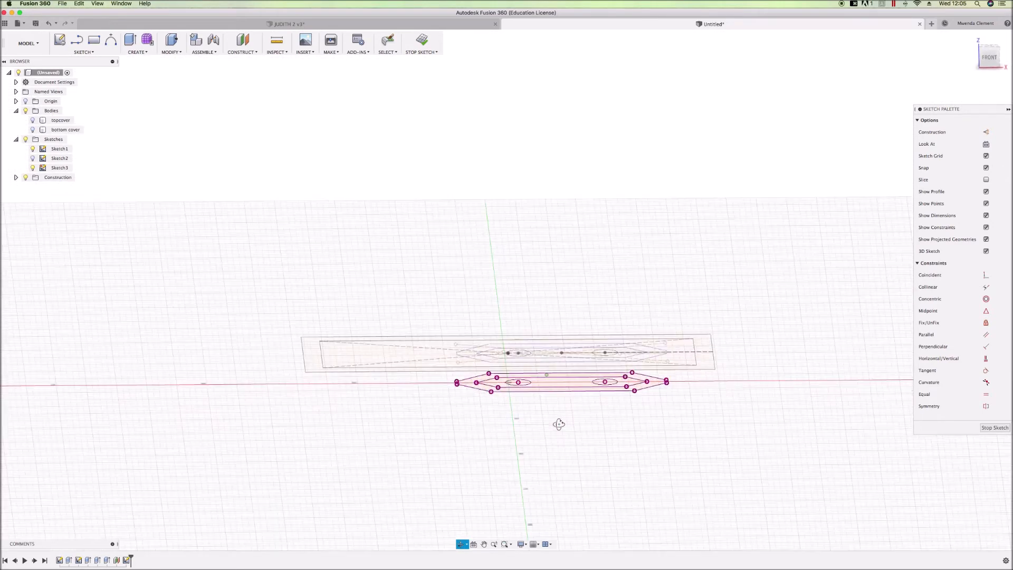
{"action": "left_click", "coordinate": [33, 130]}
{"action": "middle_click_drag", "start_coordinate": [503, 458], "coordinate": [549, 378], "text": "shift"}
{"action": "middle_click_drag", "start_coordinate": [565, 435], "coordinate": [485, 269]}
{"action": "scroll", "coordinate": [589, 275], "scroll_direction": "up", "scroll_amount": 5}
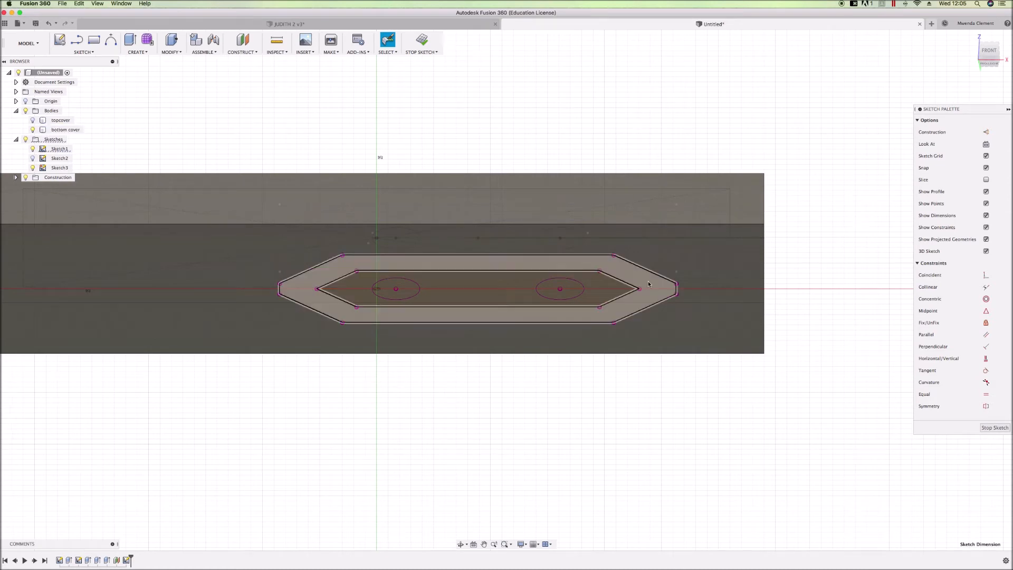
{"action": "left_click", "coordinate": [648, 282]}
{"action": "left_click", "coordinate": [606, 290], "text": "shift"}
{"action": "left_click", "coordinate": [570, 294], "text": "shift"}
{"action": "left_click", "coordinate": [395, 289], "text": "shift"}
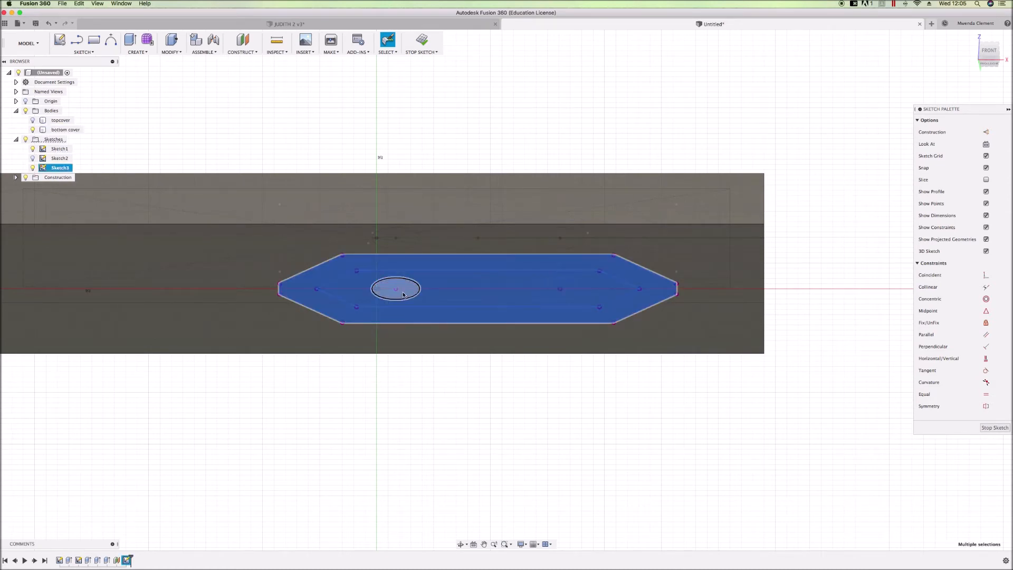
Extrude all four projected profiles, including both circles, 18 mm downward from the underside of the bottom cover
{"action": "left_click", "coordinate": [468, 268]}
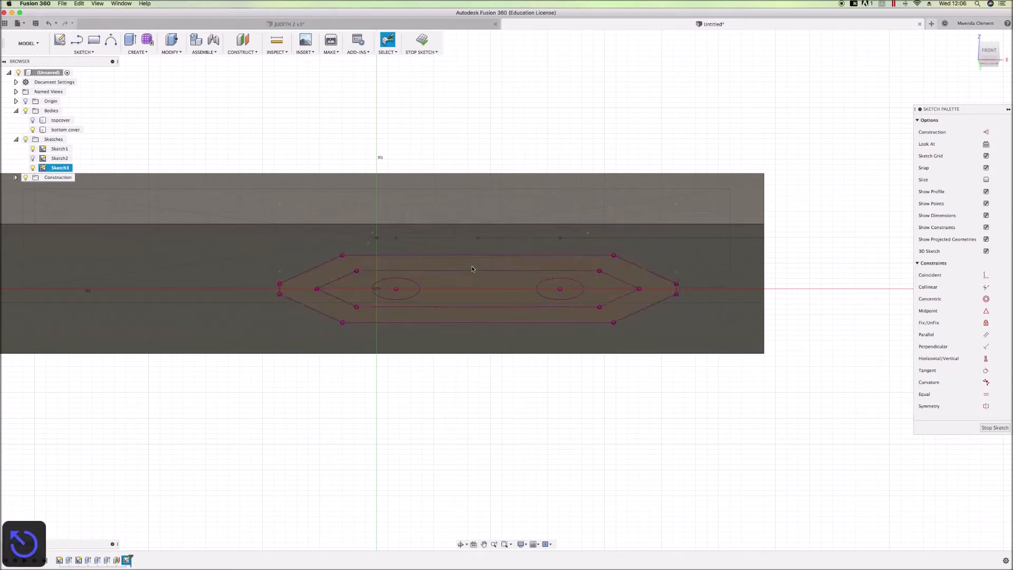
{"action": "left_click", "coordinate": [472, 284], "text": "shift"}
{"action": "left_click", "coordinate": [410, 290], "text": "shift"}
{"action": "left_click", "coordinate": [560, 289], "text": "shift"}
{"action": "right_click", "coordinate": [634, 284]}
{"action": "left_click", "coordinate": [658, 278]}
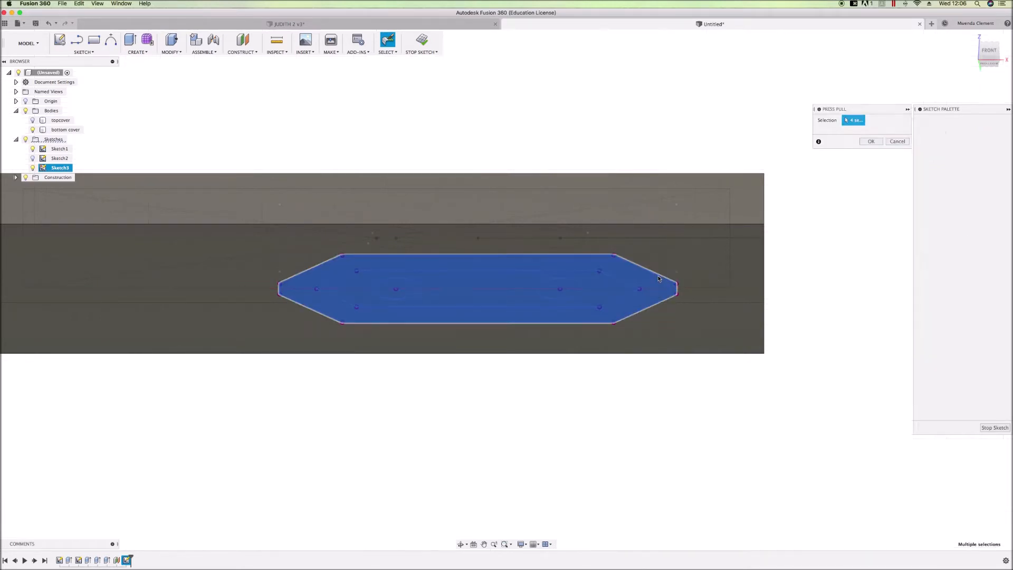
{"action": "type", "text": "18"}
{"action": "key", "text": "Return"}
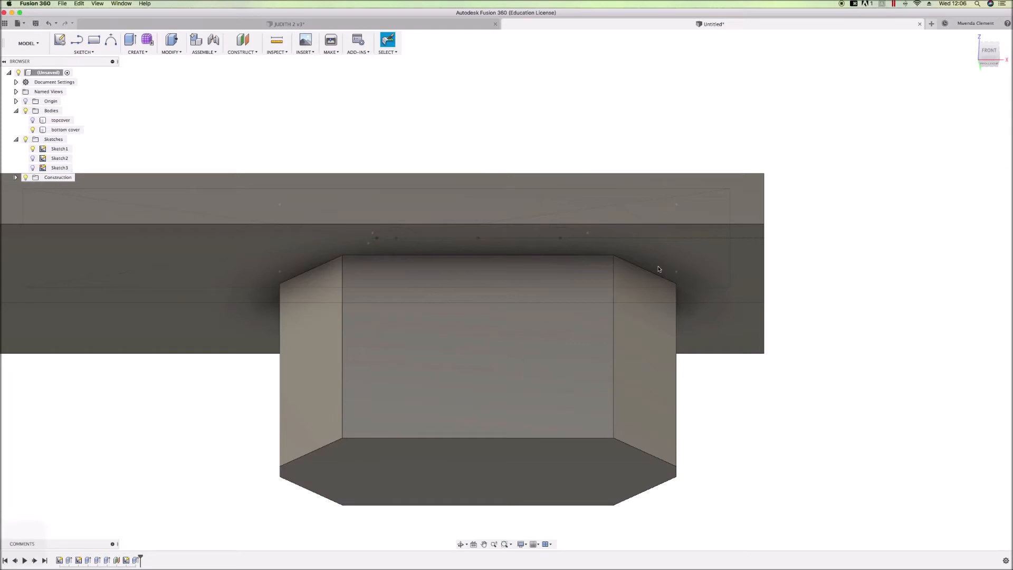
{"action": "scroll", "coordinate": [615, 199], "scroll_direction": "down", "scroll_amount": 3}
{"action": "left_click", "coordinate": [711, 267]}
{"action": "scroll", "coordinate": [717, 267], "scroll_direction": "down", "scroll_amount": 1}
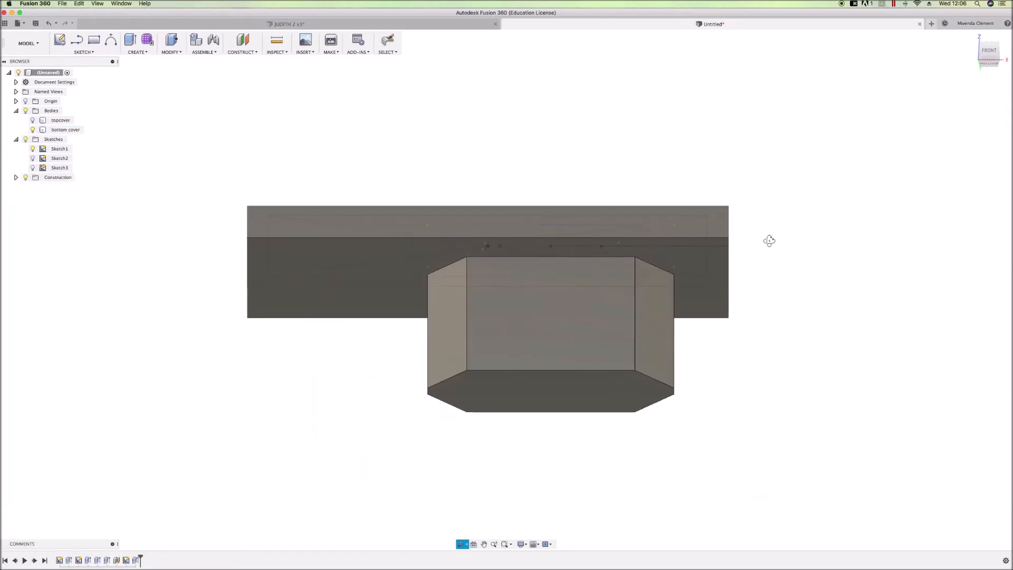
{"action": "middle_click_drag", "start_coordinate": [768, 239], "coordinate": [769, 283], "text": "shift"}
{"action": "scroll", "coordinate": [768, 282], "scroll_direction": "down", "scroll_amount": 2}
{"action": "left_click", "coordinate": [33, 150]}
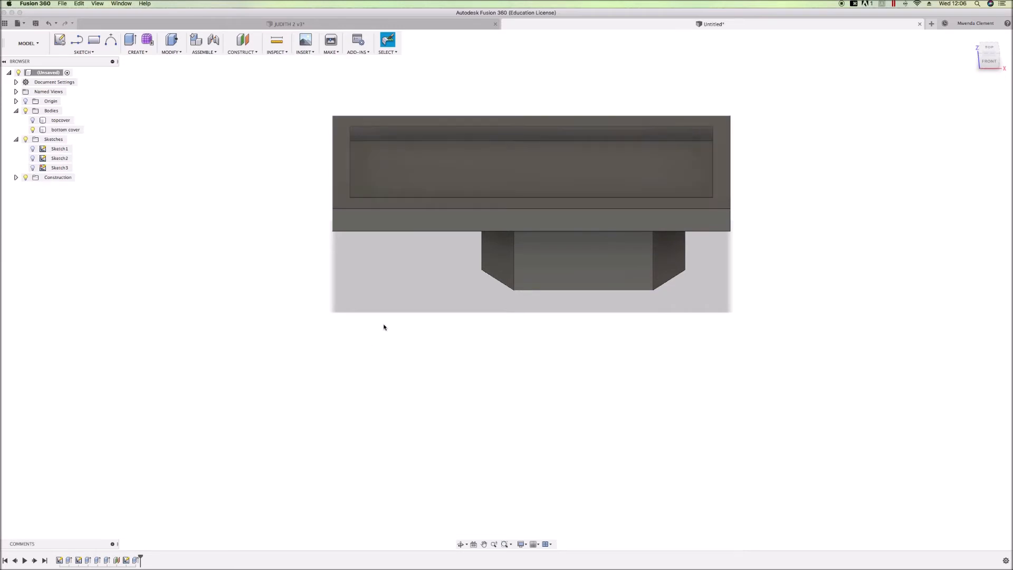
{"action": "left_click", "coordinate": [33, 130]}
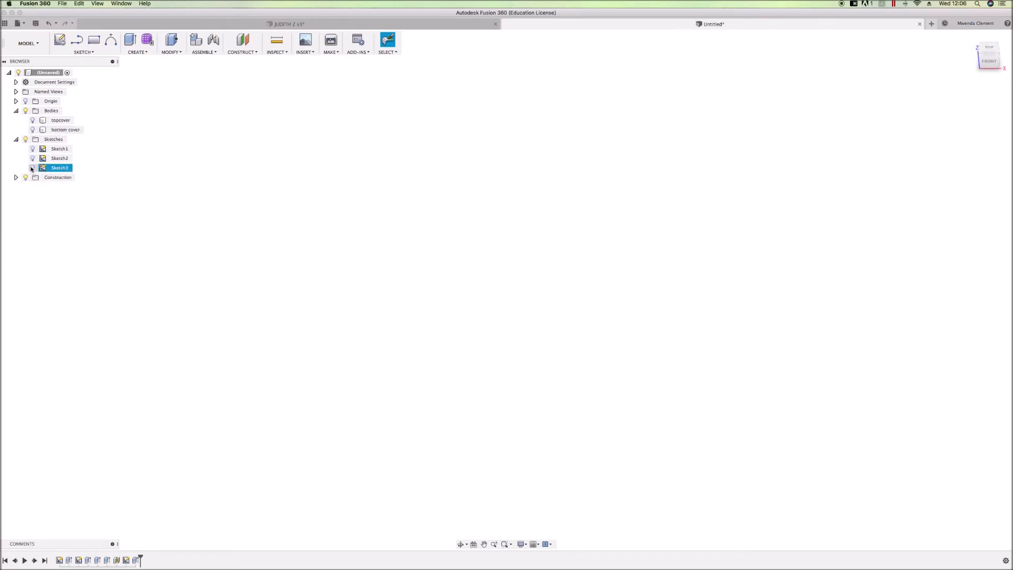
{"action": "left_click", "coordinate": [32, 168]}
{"action": "left_click", "coordinate": [33, 130]}
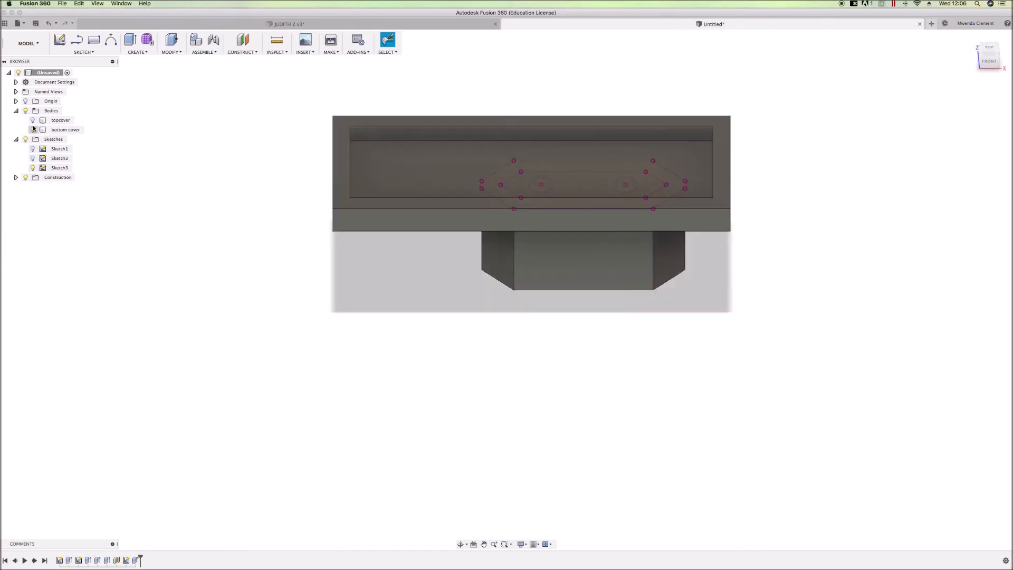
{"action": "left_click", "coordinate": [33, 130]}
{"action": "left_click", "coordinate": [33, 157]}
{"action": "left_click", "coordinate": [32, 167]}
{"action": "left_click", "coordinate": [33, 148]}
{"action": "left_click", "coordinate": [33, 129]}
{"action": "scroll", "coordinate": [593, 147], "scroll_direction": "down", "scroll_amount": 3}
{"action": "scroll", "coordinate": [581, 136], "scroll_direction": "up", "scroll_amount": 8}
{"action": "scroll", "coordinate": [583, 134], "scroll_direction": "down", "scroll_amount": 3}
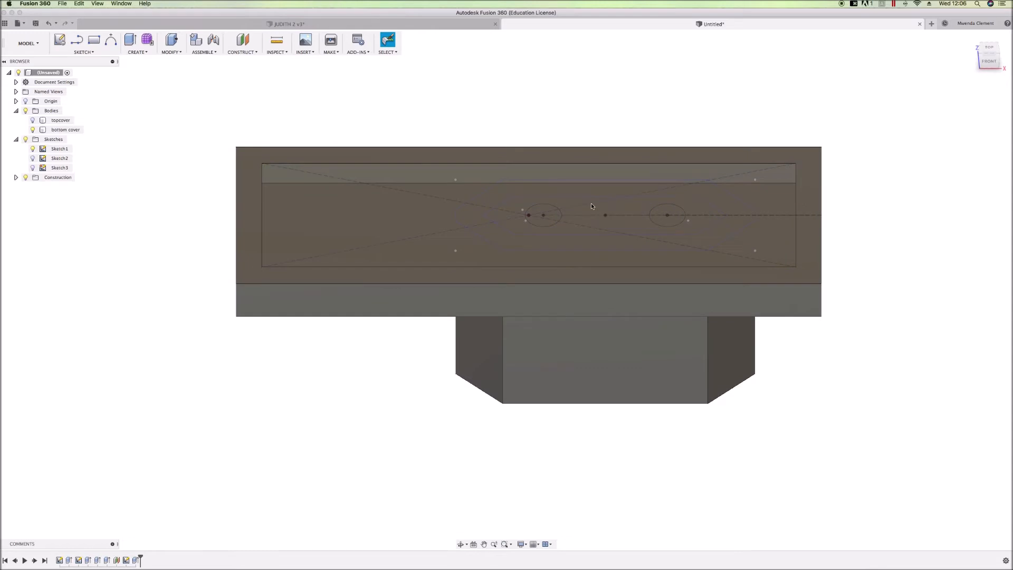
Hide Sketch1 and the bottom cover body, and show Sketch3
{"action": "left_click", "coordinate": [33, 150]}
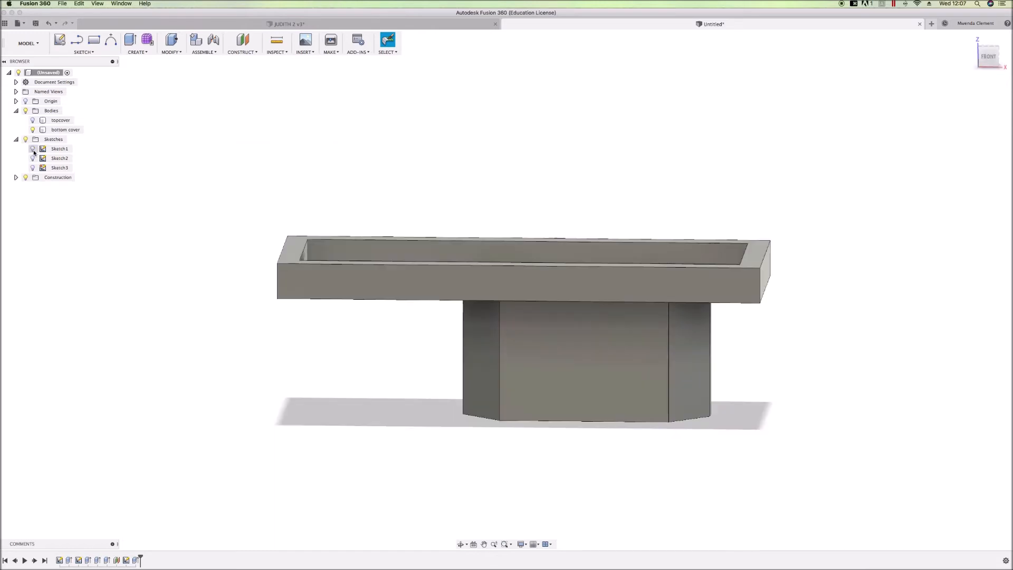
{"action": "left_click", "coordinate": [32, 168]}
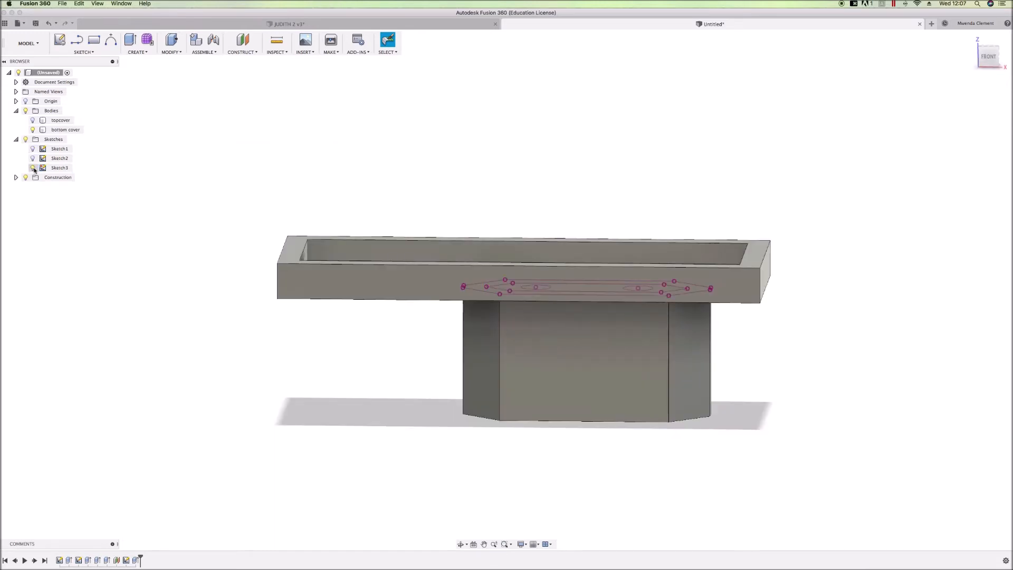
{"action": "left_click", "coordinate": [33, 130]}
Extrude the inner hexagon and both circles of Sketch3 by 16 mm as a cut into the block below the bottom cover
{"action": "scroll", "coordinate": [606, 300], "scroll_direction": "up", "scroll_amount": 5}
{"action": "left_click", "coordinate": [605, 298]}
{"action": "left_click", "coordinate": [467, 297], "text": "shift"}
{"action": "left_click", "coordinate": [712, 300], "text": "shift"}
{"action": "right_click", "coordinate": [712, 300]}
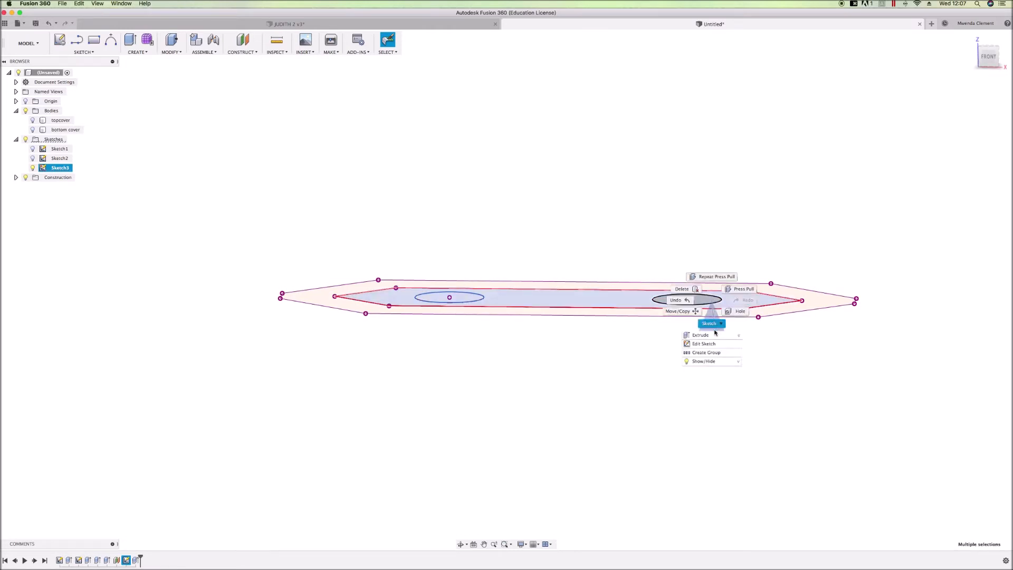
{"action": "left_click", "coordinate": [730, 291]}
{"action": "type", "text": "16"}
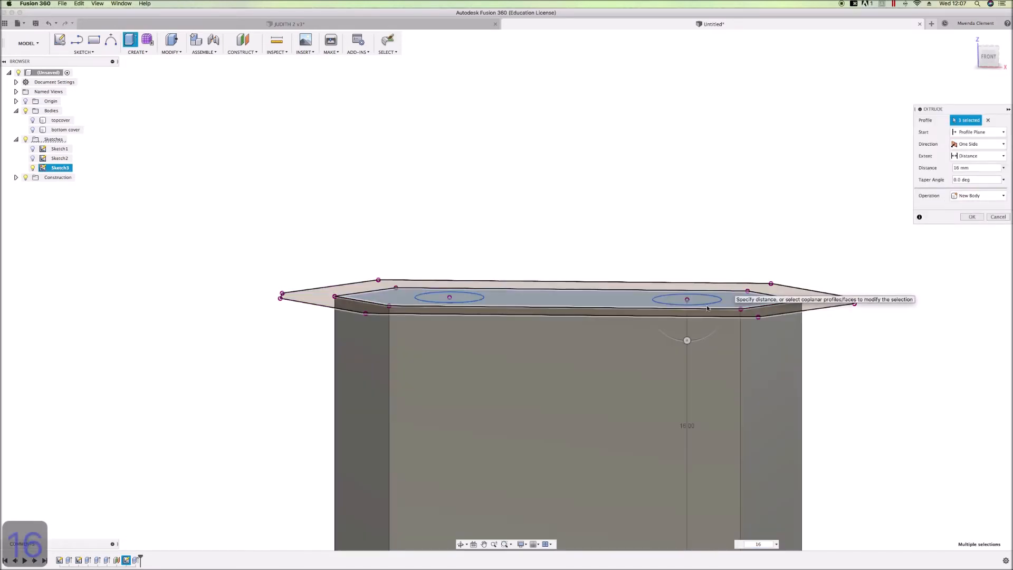
{"action": "left_click", "coordinate": [33, 129]}
{"action": "scroll", "coordinate": [735, 297], "scroll_direction": "down", "scroll_amount": 3}
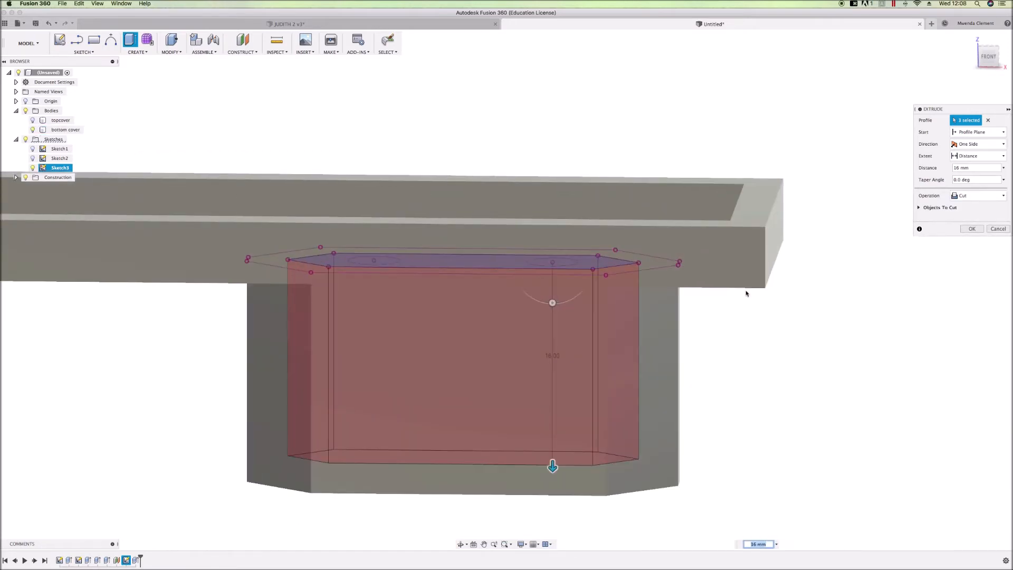
{"action": "left_click", "coordinate": [972, 230]}
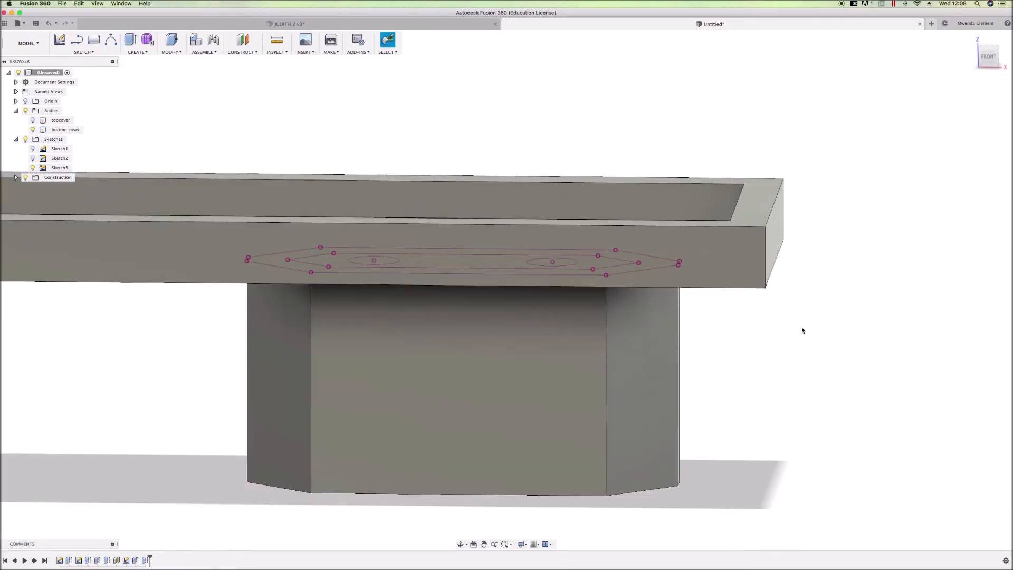
Hide the bottom cover body to expose the profiles of Sketch3
{"action": "scroll", "coordinate": [641, 314], "scroll_direction": "down", "scroll_amount": 3}
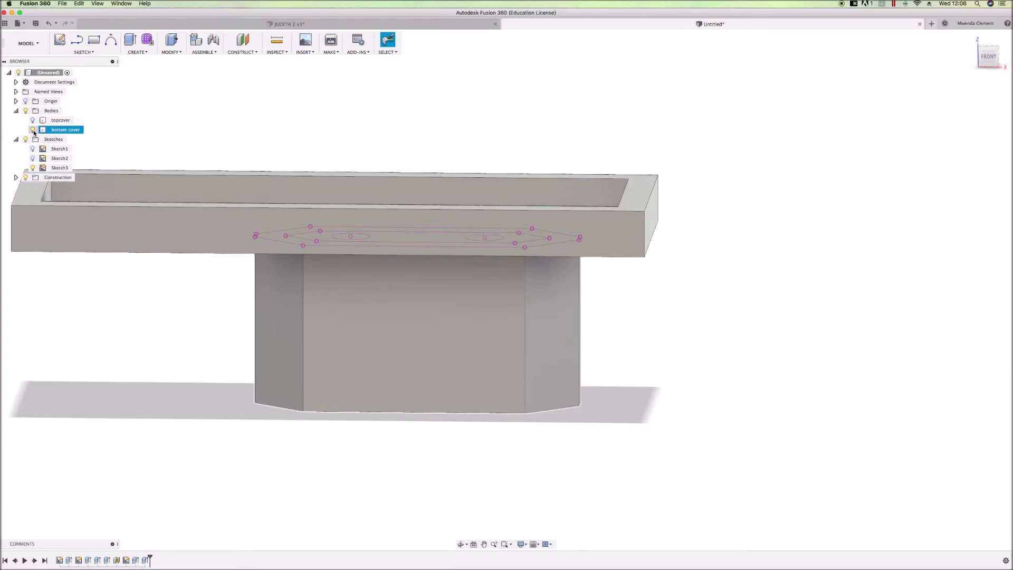
{"action": "left_click", "coordinate": [32, 129]}
{"action": "scroll", "coordinate": [382, 201], "scroll_direction": "up", "scroll_amount": 3}
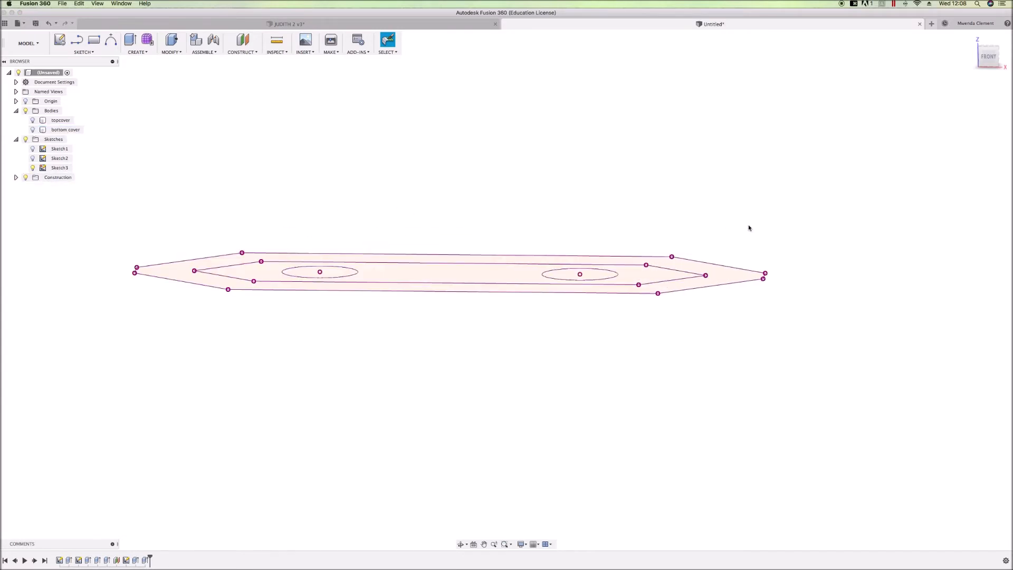
Cut the two circles of Sketch3 through the bottom cover with a symmetric extrusion of 20 mm
{"action": "left_click", "coordinate": [610, 277]}
{"action": "left_click", "coordinate": [335, 272], "text": "shift"}
{"action": "right_click", "coordinate": [335, 271]}
{"action": "left_click", "coordinate": [349, 261]}
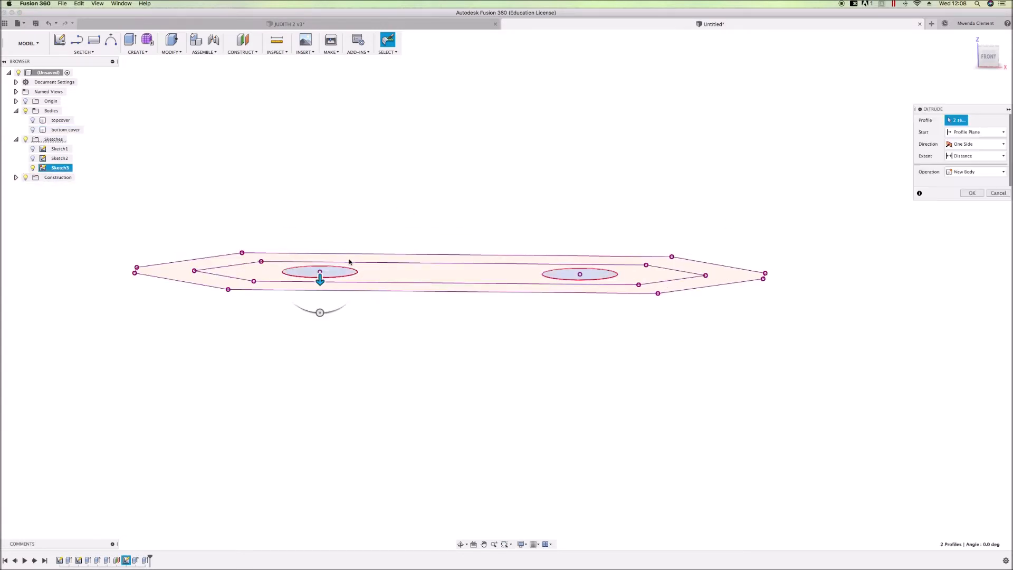
{"action": "left_click", "coordinate": [971, 145]}
{"action": "left_click", "coordinate": [968, 171]}
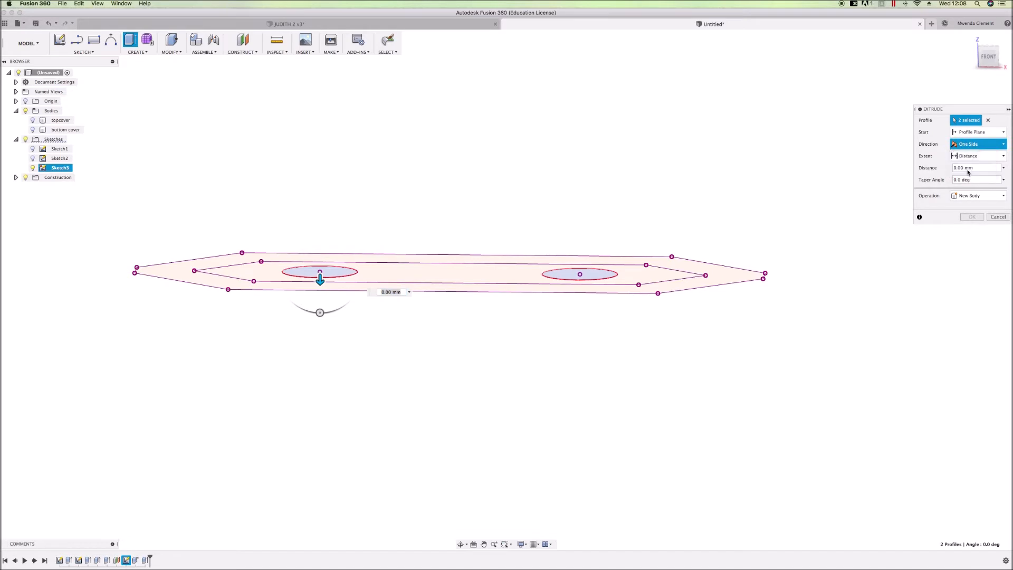
{"action": "left_click", "coordinate": [971, 207]}
{"action": "left_click", "coordinate": [971, 227]}
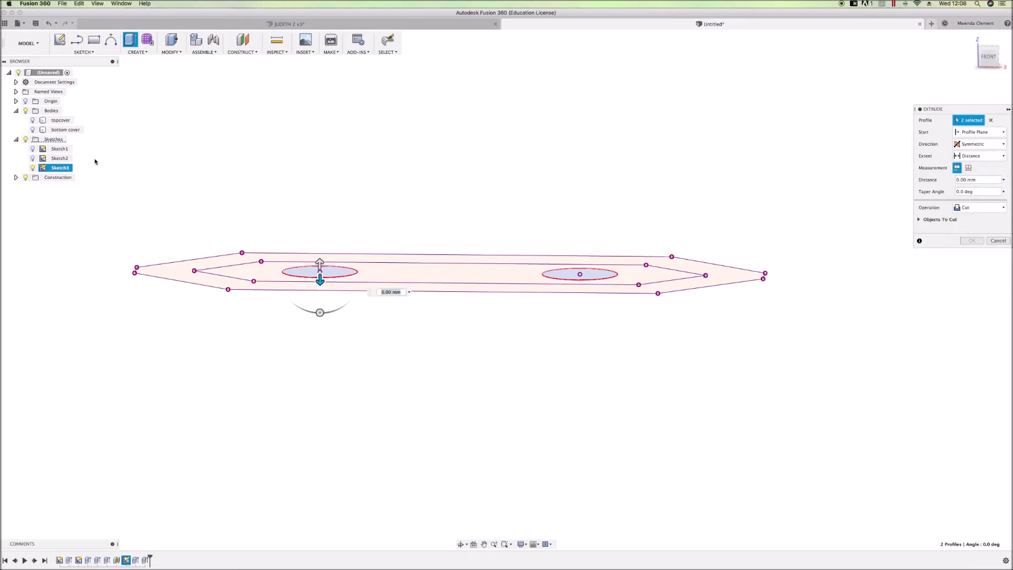
{"action": "left_click", "coordinate": [33, 130]}
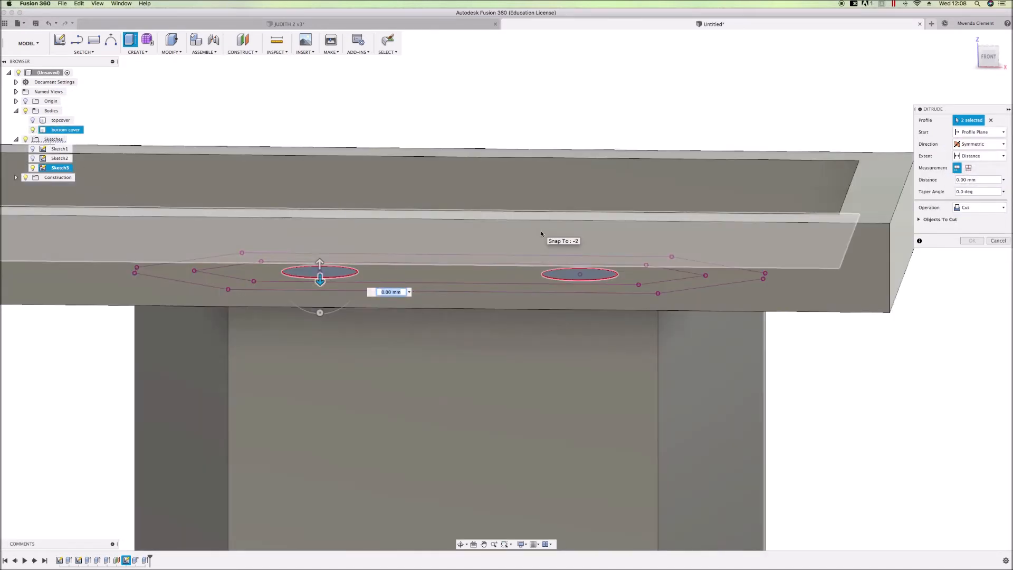
{"action": "type", "text": "20"}
{"action": "scroll", "coordinate": [622, 140], "scroll_direction": "down", "scroll_amount": 5}
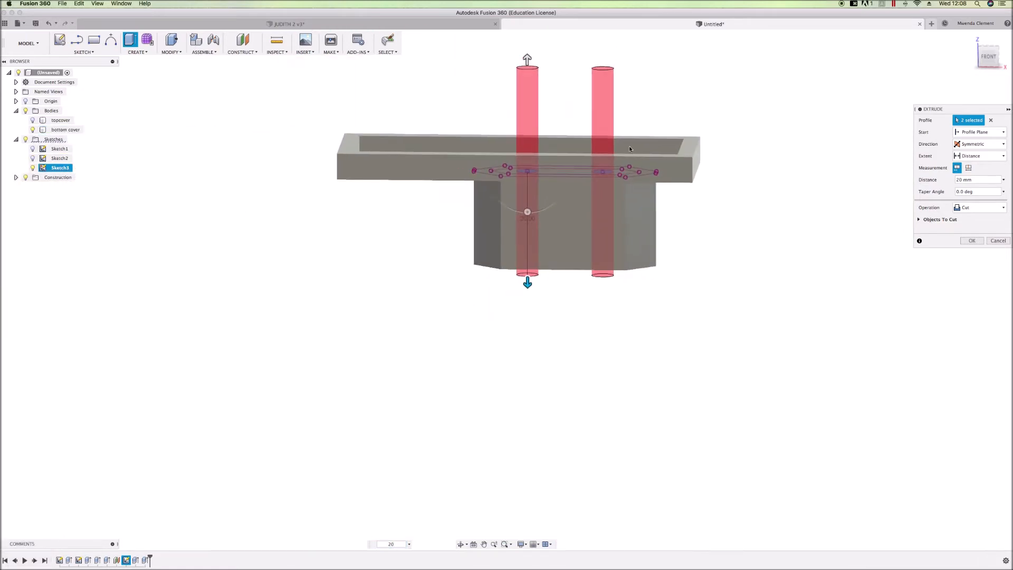
{"action": "left_click", "coordinate": [969, 242]}
Show Sketch1 on top of the bottom cover
{"action": "middle_click_drag", "start_coordinate": [764, 239], "coordinate": [631, 160], "text": "shift"}
{"action": "scroll", "coordinate": [741, 174], "scroll_direction": "up", "scroll_amount": 3}
{"action": "middle_click_drag", "start_coordinate": [741, 174], "coordinate": [632, 148], "text": "shift"}
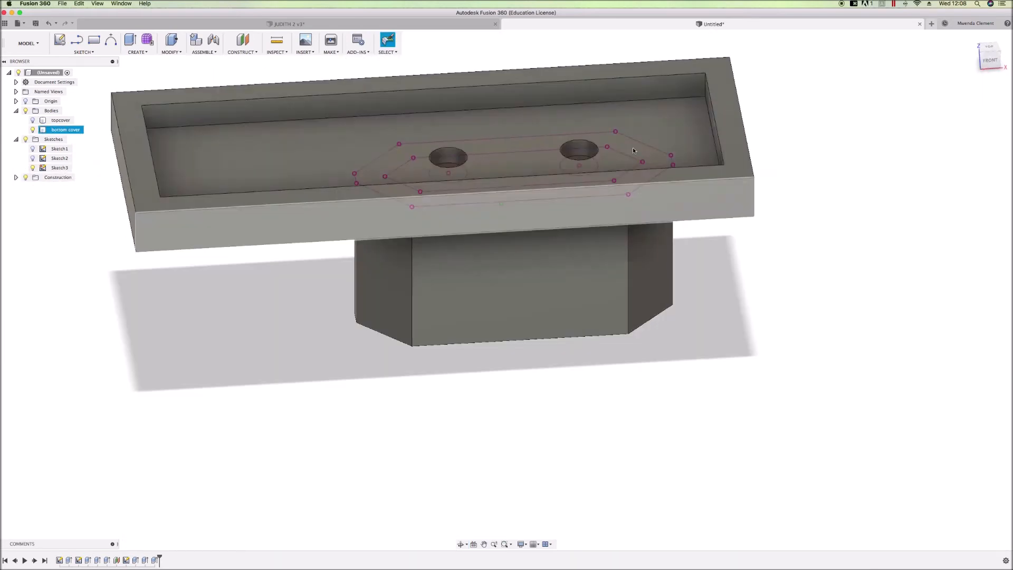
{"action": "left_click", "coordinate": [32, 158]}
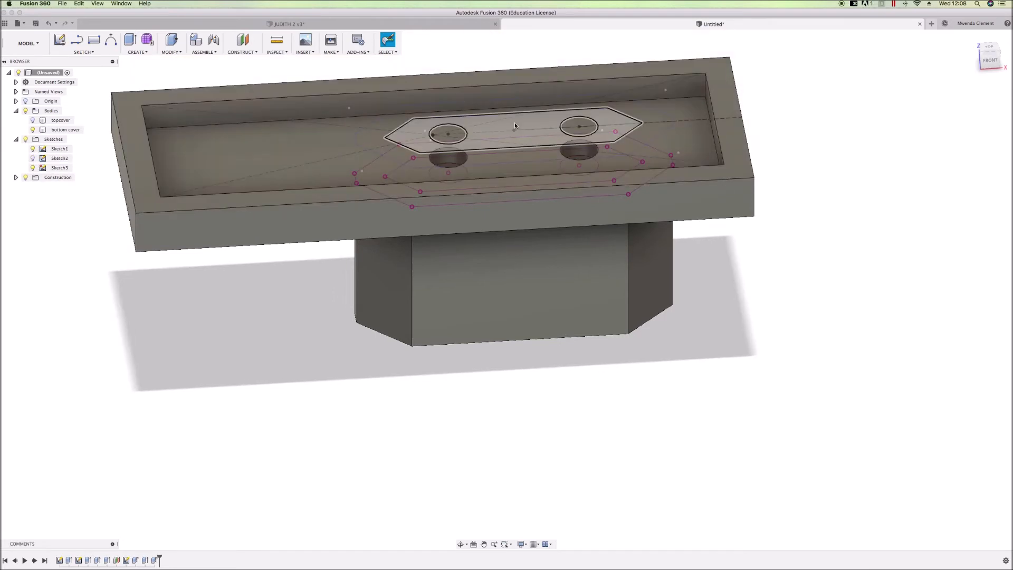
Hide Sketch1 and cut the inner hexagon of Sketch3, excluding its circles, into the bottom cover with a -3 mm extrusion
{"action": "left_click", "coordinate": [32, 149]}
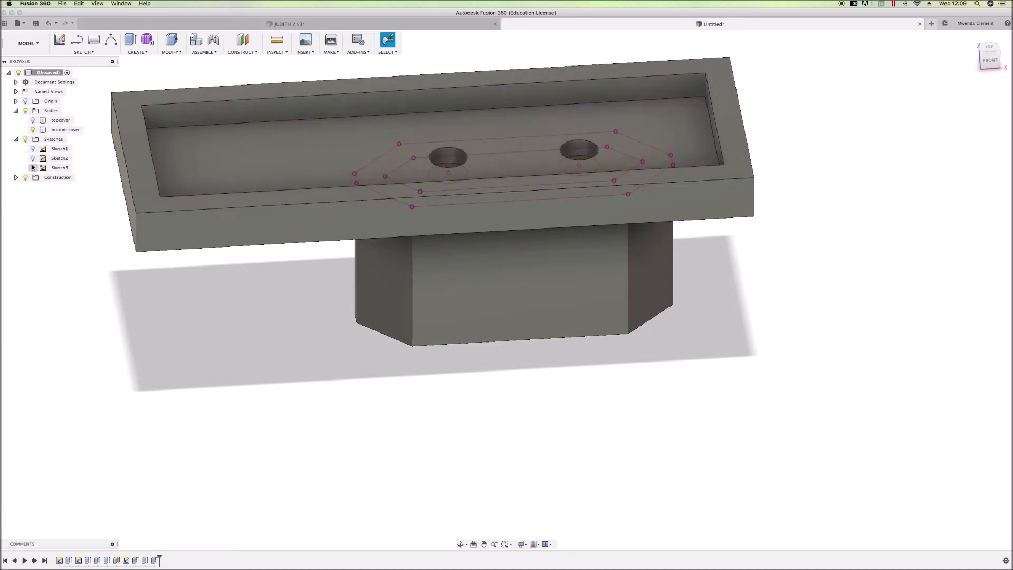
{"action": "left_click", "coordinate": [33, 129]}
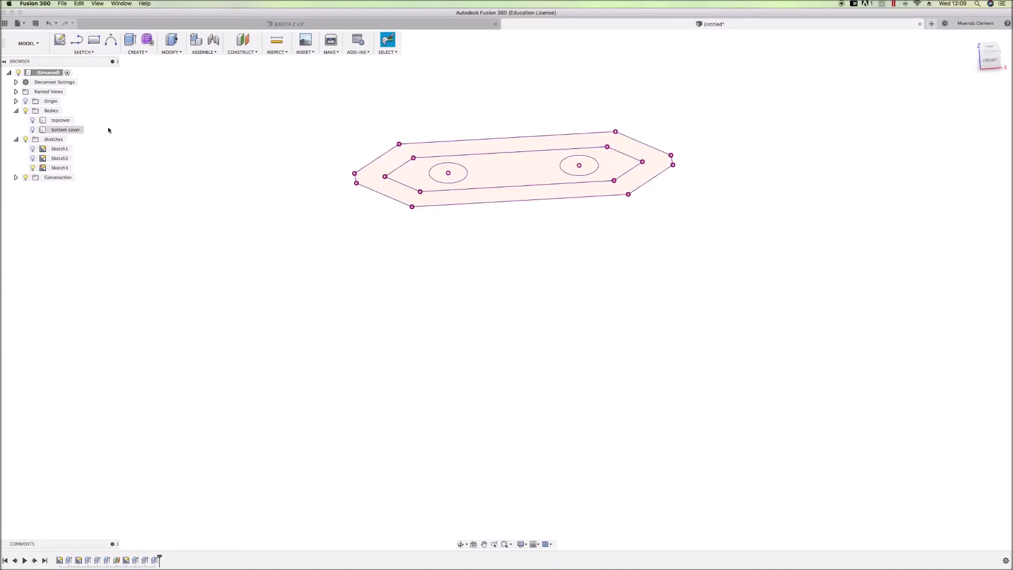
{"action": "right_click", "coordinate": [501, 178]}
{"action": "left_click", "coordinate": [530, 171]}
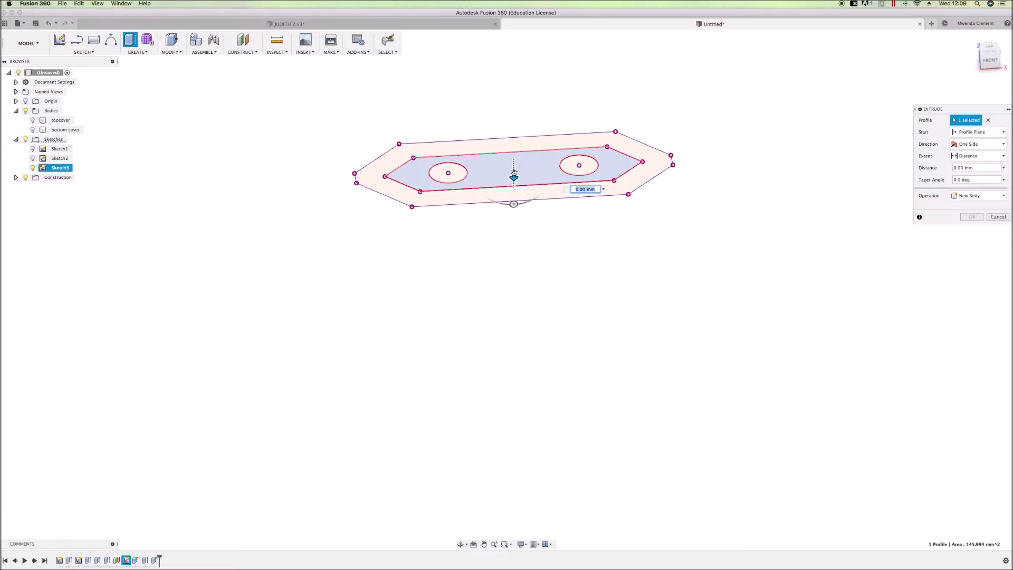
{"action": "type", "text": "-3"}
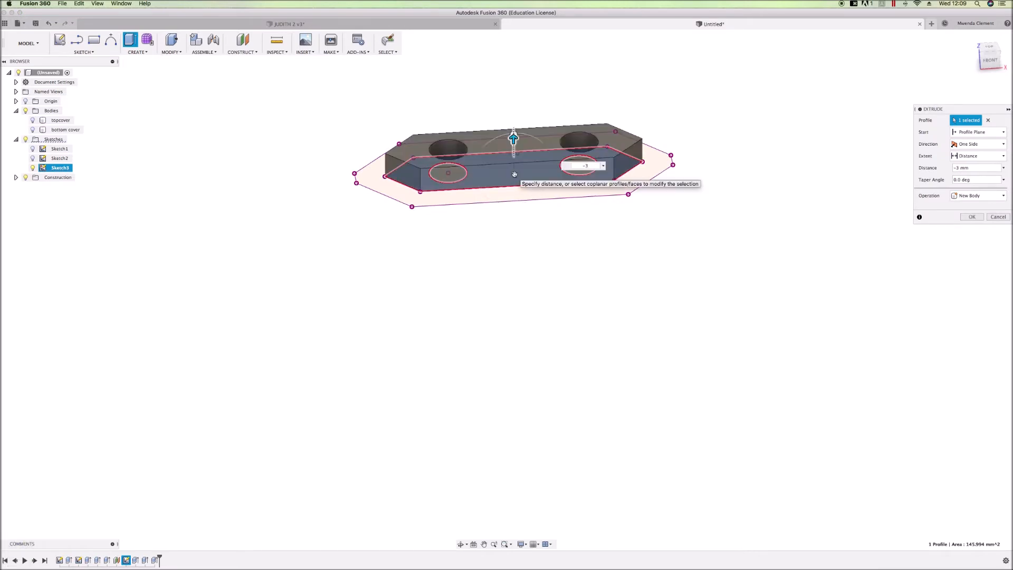
{"action": "left_click", "coordinate": [32, 129]}
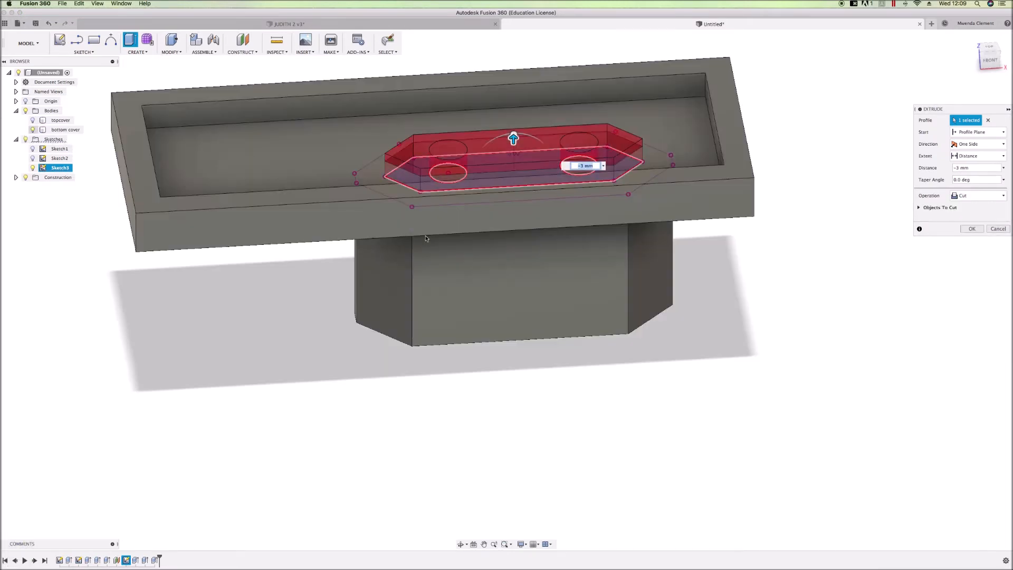
{"action": "left_click", "coordinate": [972, 228]}
Measure the depth of a circular hole at the block's underside between its two rim edges
{"action": "scroll", "coordinate": [846, 238], "scroll_direction": "down", "scroll_amount": 3}
{"action": "scroll", "coordinate": [763, 59], "scroll_direction": "up", "scroll_amount": 5}
{"action": "middle_click_drag", "start_coordinate": [781, 102], "coordinate": [803, 43], "text": "shift"}
{"action": "scroll", "coordinate": [648, 378], "scroll_direction": "up", "scroll_amount": 5}
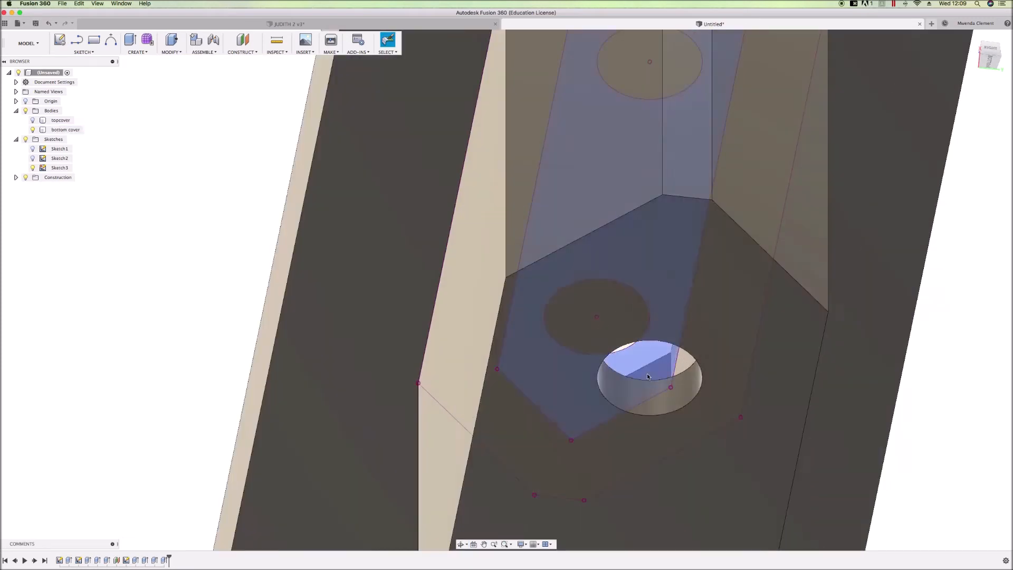
{"action": "key", "text": "i"}
{"action": "left_click", "coordinate": [651, 380]}
{"action": "left_click", "coordinate": [650, 416]}
{"action": "scroll", "coordinate": [510, 342], "scroll_direction": "down", "scroll_amount": 2}
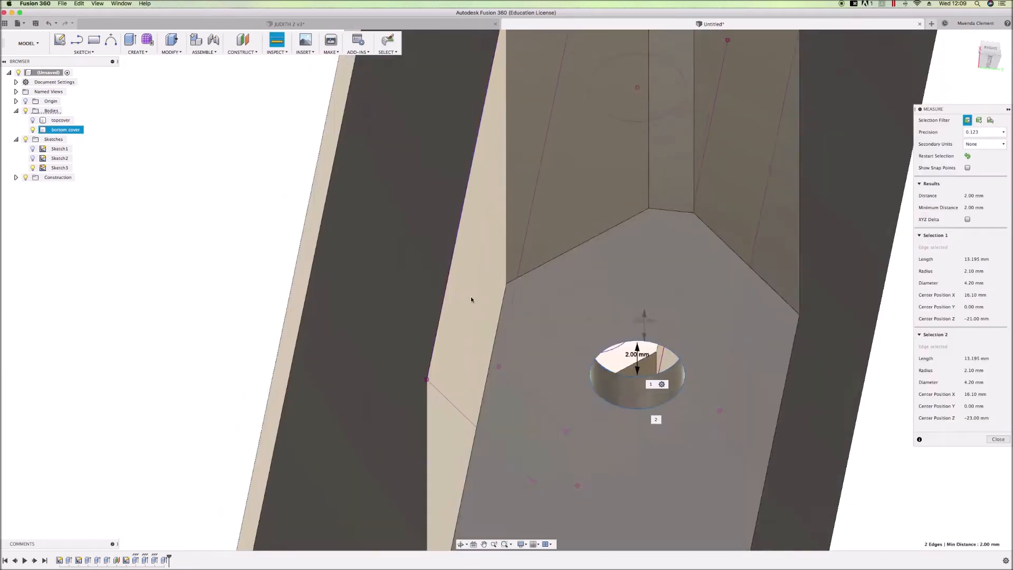
{"action": "scroll", "coordinate": [471, 299], "scroll_direction": "down", "scroll_amount": 4}
{"action": "key", "text": "Escape"}
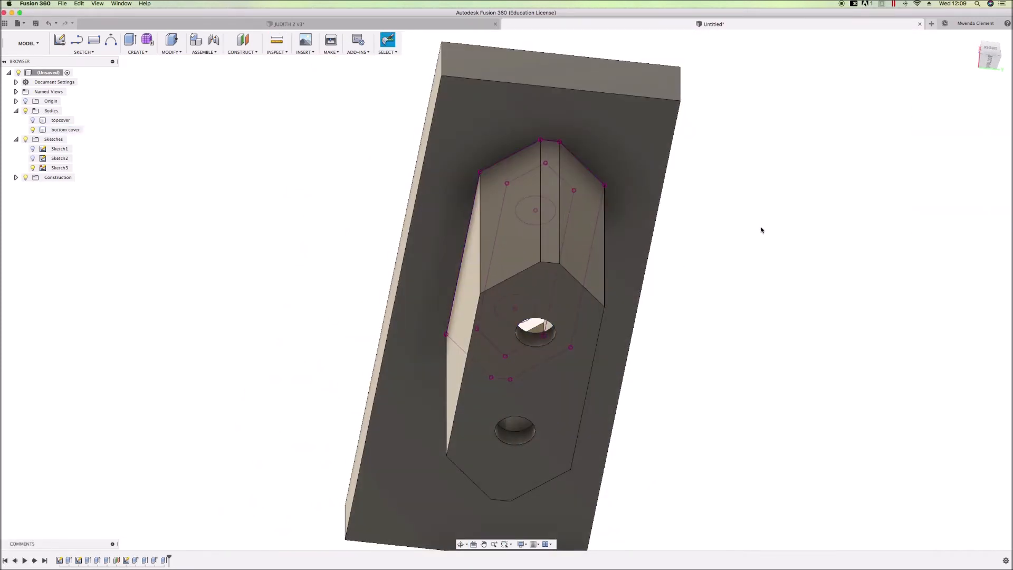
Hide Sketch3 and show the topcover body together with the bottom cover
{"action": "scroll", "coordinate": [774, 264], "scroll_direction": "down", "scroll_amount": 2}
{"action": "middle_click_drag", "start_coordinate": [773, 264], "coordinate": [783, 333], "text": "shift"}
{"action": "left_click", "coordinate": [32, 168]}
{"action": "mouse_move", "coordinate": [296, 291]}
{"action": "middle_mouse_down", "text": "shift"}
{"action": "mouse_move", "coordinate": [329, 322]}
{"action": "mouse_move", "coordinate": [203, 215]}
{"action": "middle_mouse_up", "text": "shift"}
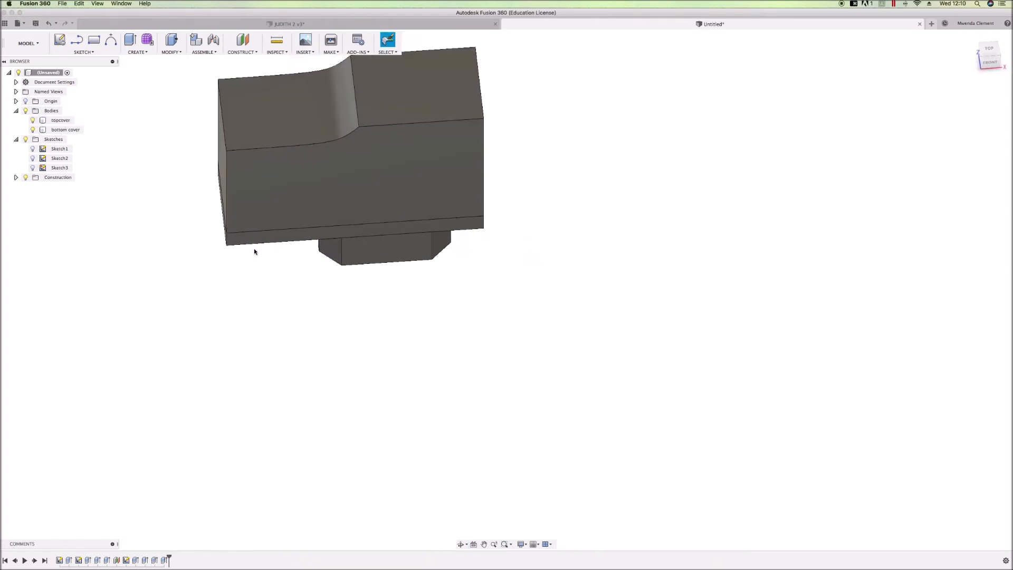
{"action": "middle_click_drag", "start_coordinate": [255, 252], "coordinate": [560, 267], "text": "shift"}
{"action": "scroll", "coordinate": [283, 97], "scroll_direction": "down", "scroll_amount": 2}
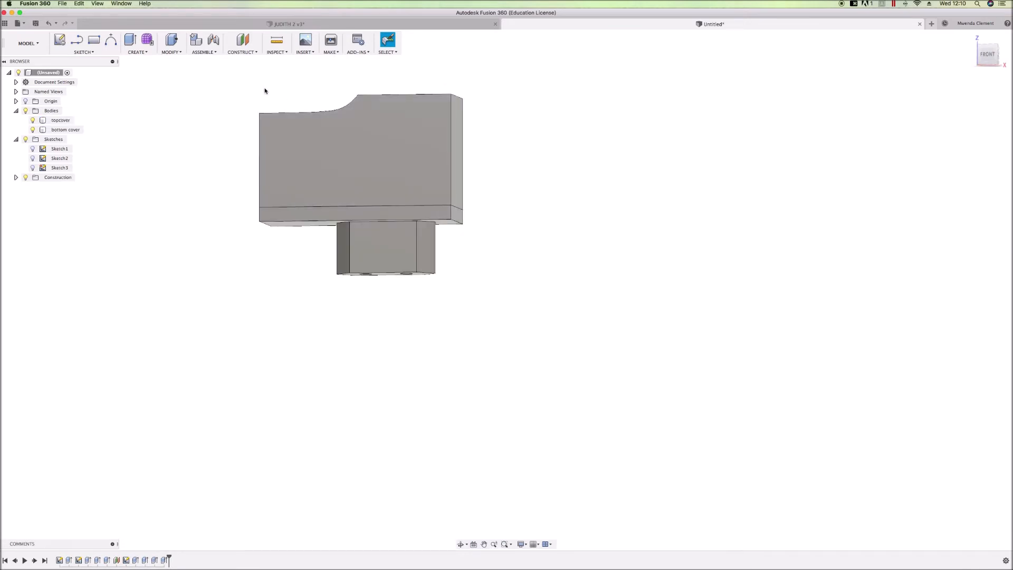
Start a Fillet and select the front outline edges of both covers, the bottom cover's lower perimeter and the adjoining side edges
{"action": "scroll", "coordinate": [238, 101], "scroll_direction": "up", "scroll_amount": 5}
{"action": "scroll", "coordinate": [238, 100], "scroll_direction": "up", "scroll_amount": 2}
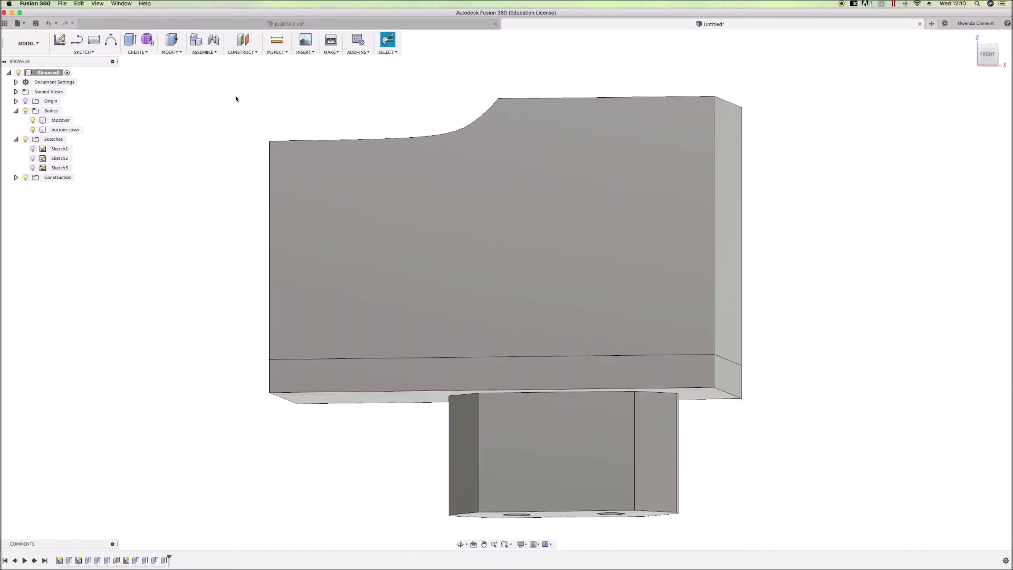
{"action": "left_click", "coordinate": [213, 53]}
{"action": "mouse_move", "coordinate": [172, 53]}
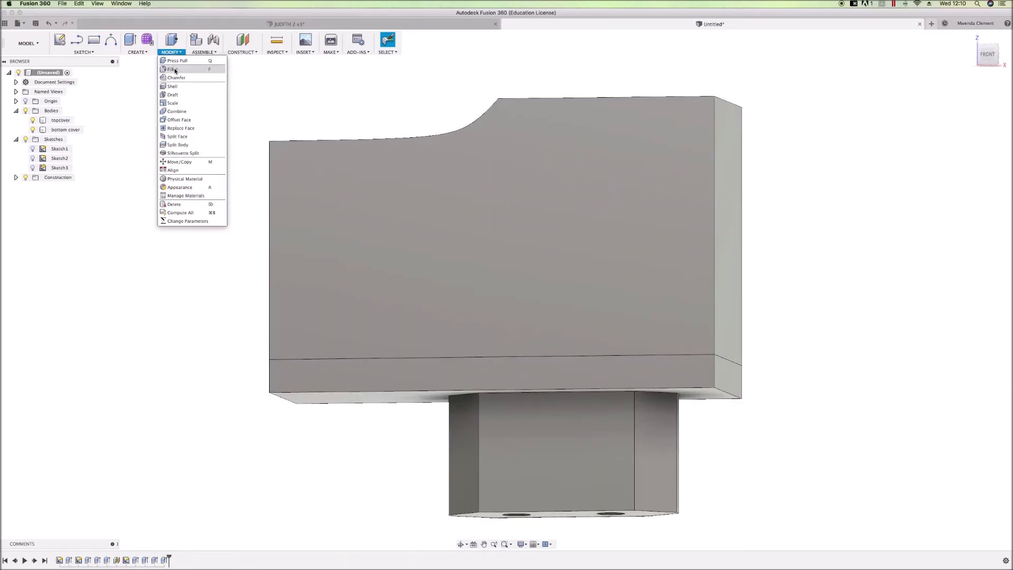
{"action": "left_click", "coordinate": [185, 69]}
{"action": "left_click", "coordinate": [269, 264]}
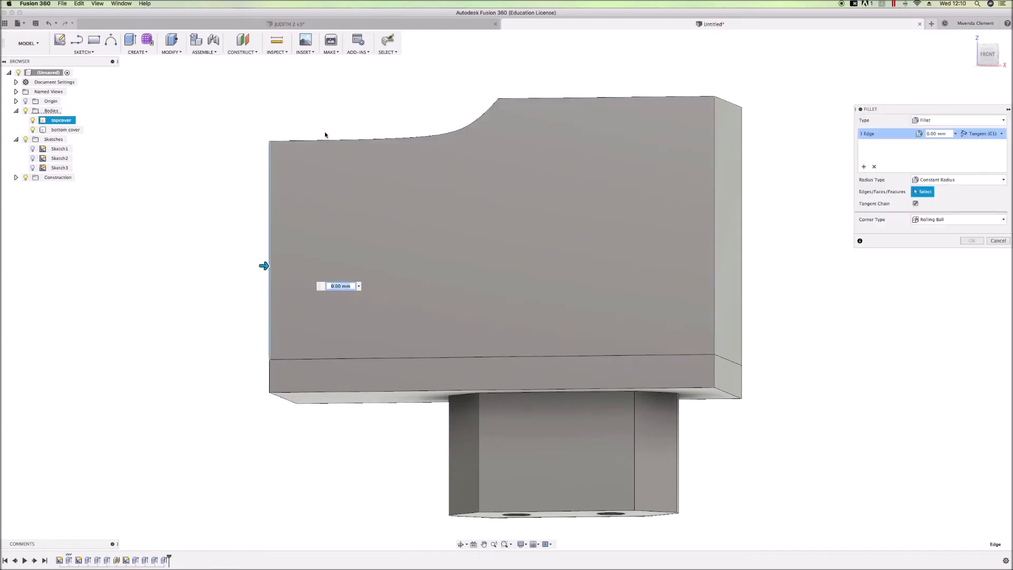
{"action": "left_click", "coordinate": [330, 139]}
{"action": "left_click", "coordinate": [513, 97]}
{"action": "left_click", "coordinate": [714, 192]}
{"action": "left_click", "coordinate": [714, 377]}
{"action": "left_click", "coordinate": [269, 384]}
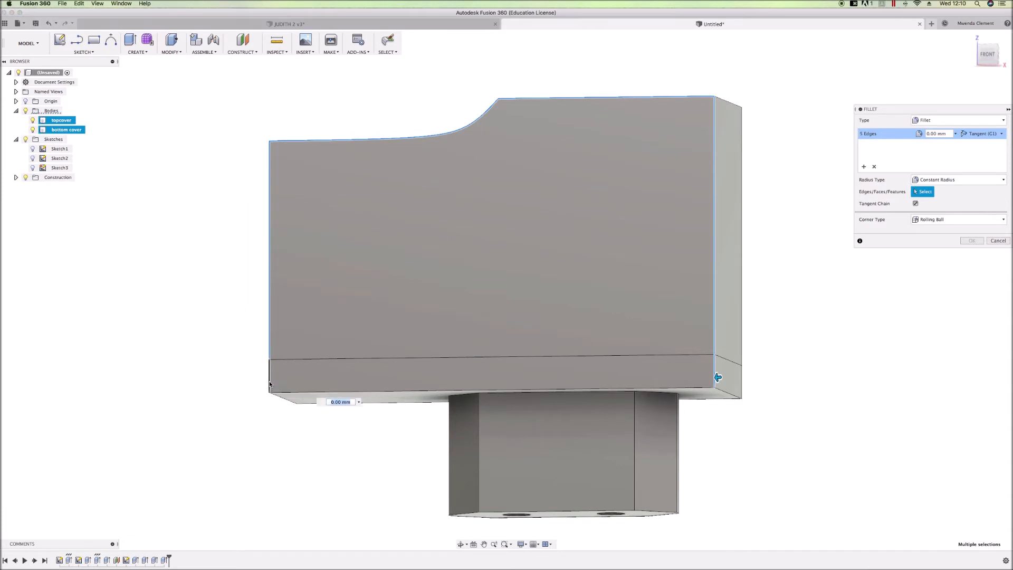
{"action": "left_click", "coordinate": [291, 396]}
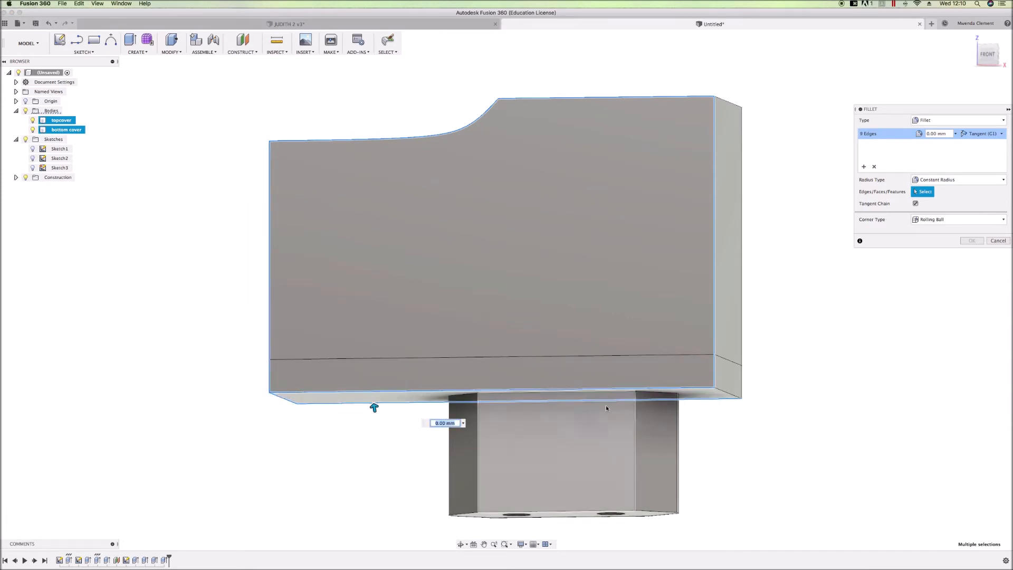
{"action": "left_click", "coordinate": [730, 394]}
{"action": "left_click", "coordinate": [743, 378]}
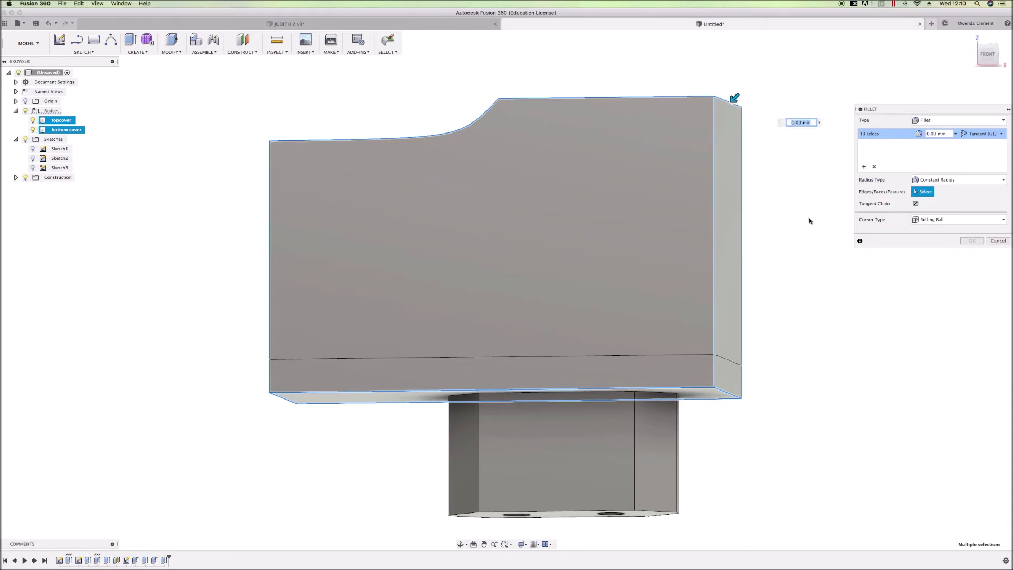
Add the remaining top and rear outer edges of both covers to the selection and fillet them all with a 3 mm radius
{"action": "middle_click_drag", "start_coordinate": [809, 231], "coordinate": [641, 249], "text": "shift"}
{"action": "left_click", "coordinate": [486, 142]}
{"action": "left_click", "coordinate": [578, 260]}
{"action": "left_click", "coordinate": [483, 235]}
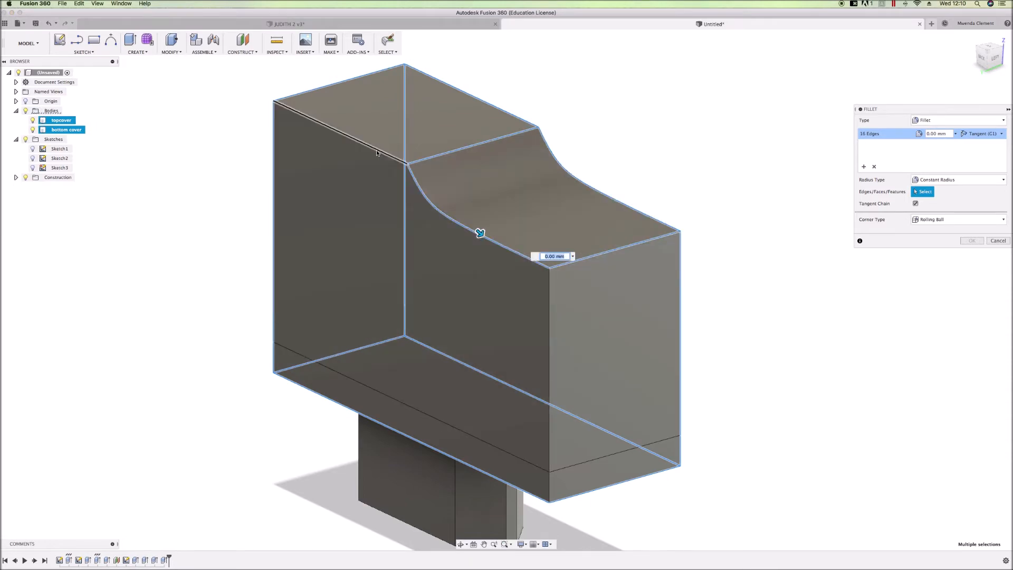
{"action": "left_click", "coordinate": [373, 147]}
{"action": "left_click", "coordinate": [549, 436]}
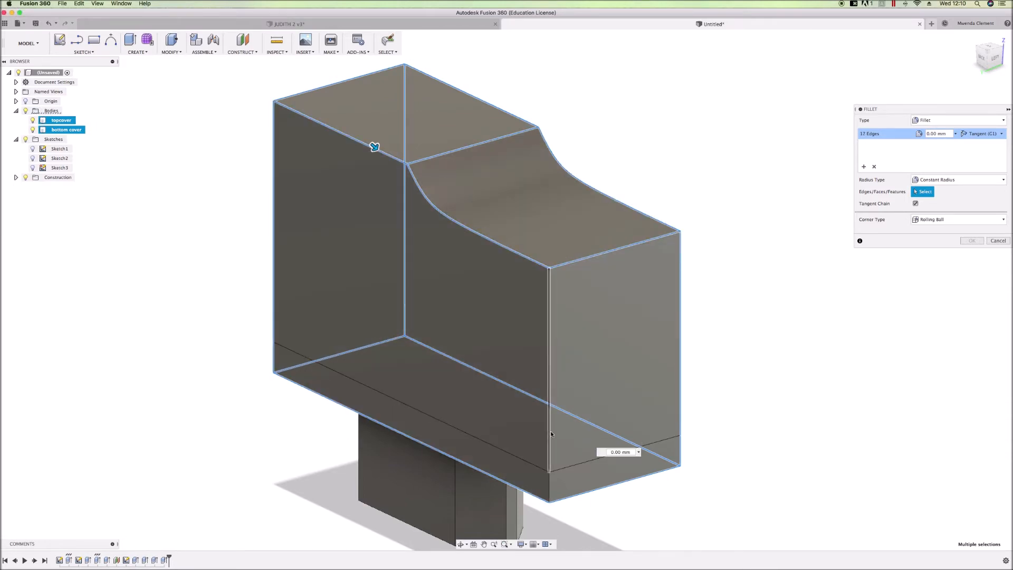
{"action": "left_click", "coordinate": [548, 495]}
{"action": "middle_click_drag", "start_coordinate": [639, 320], "coordinate": [835, 372], "text": "shift"}
{"action": "type", "text": "3"}
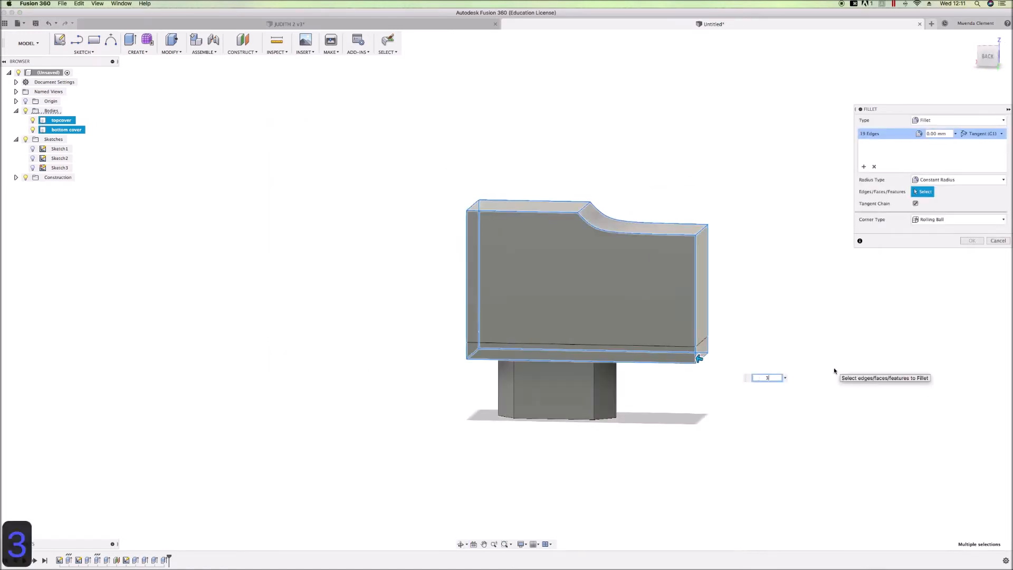
{"action": "left_click", "coordinate": [972, 240]}
Hide the topcover body and orient the view to look straight down on the bottom cover's open pocket
{"action": "scroll", "coordinate": [217, 311], "scroll_direction": "down", "scroll_amount": 3}
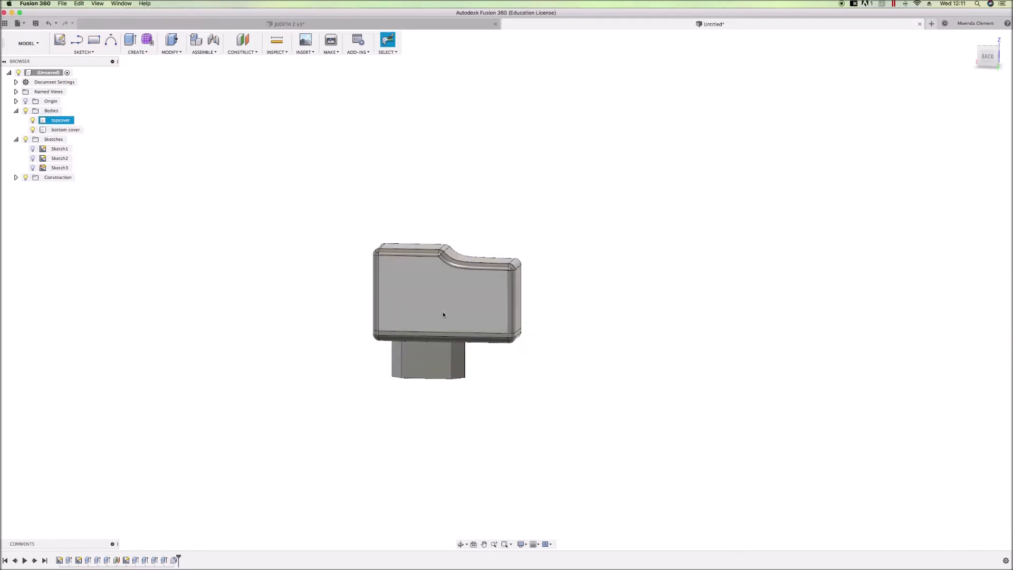
{"action": "middle_click_drag", "start_coordinate": [414, 334], "coordinate": [573, 328], "text": "shift"}
{"action": "key", "text": "Escape"}
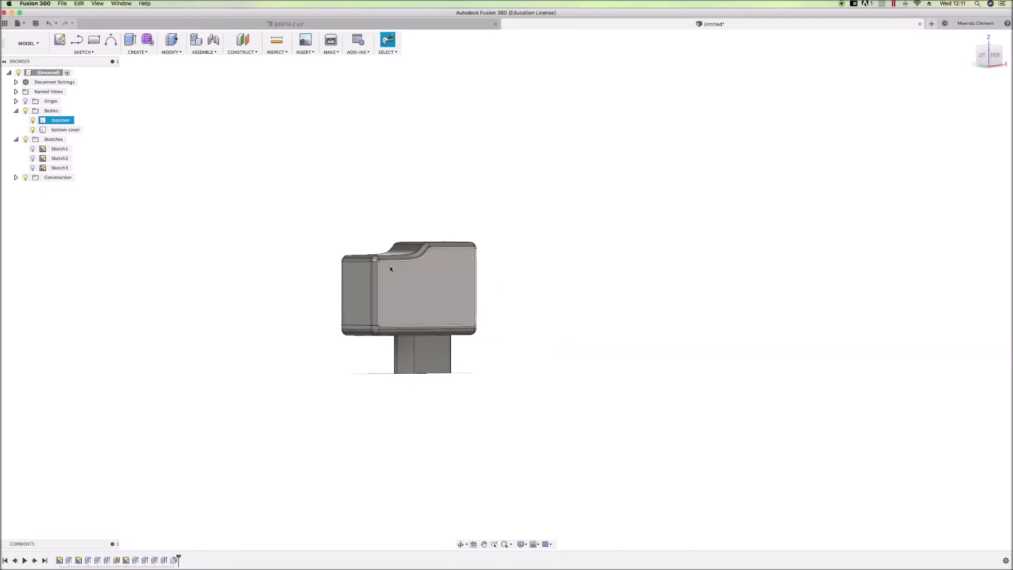
{"action": "scroll", "coordinate": [389, 269], "scroll_direction": "up", "scroll_amount": 4}
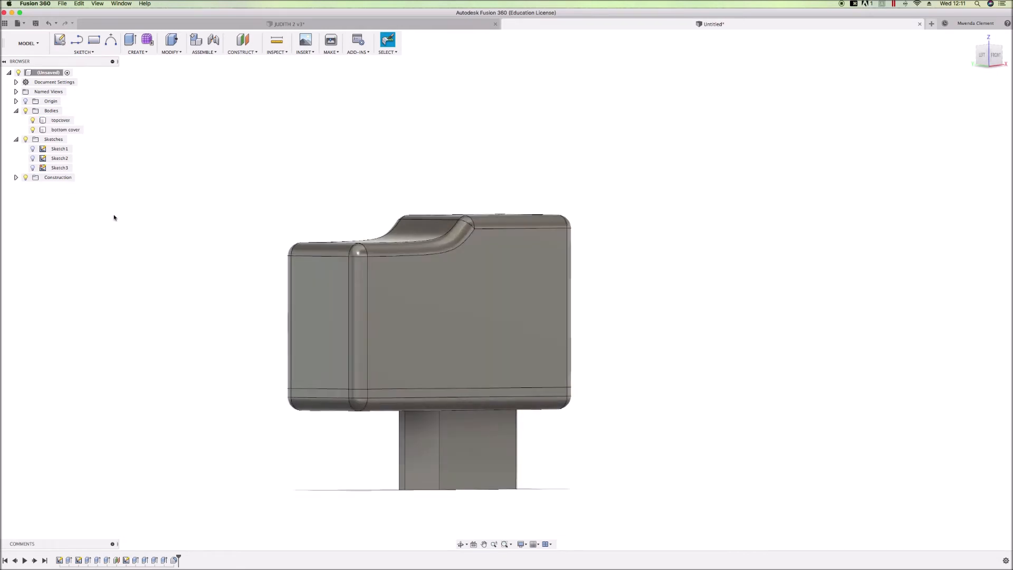
{"action": "left_click", "coordinate": [33, 120]}
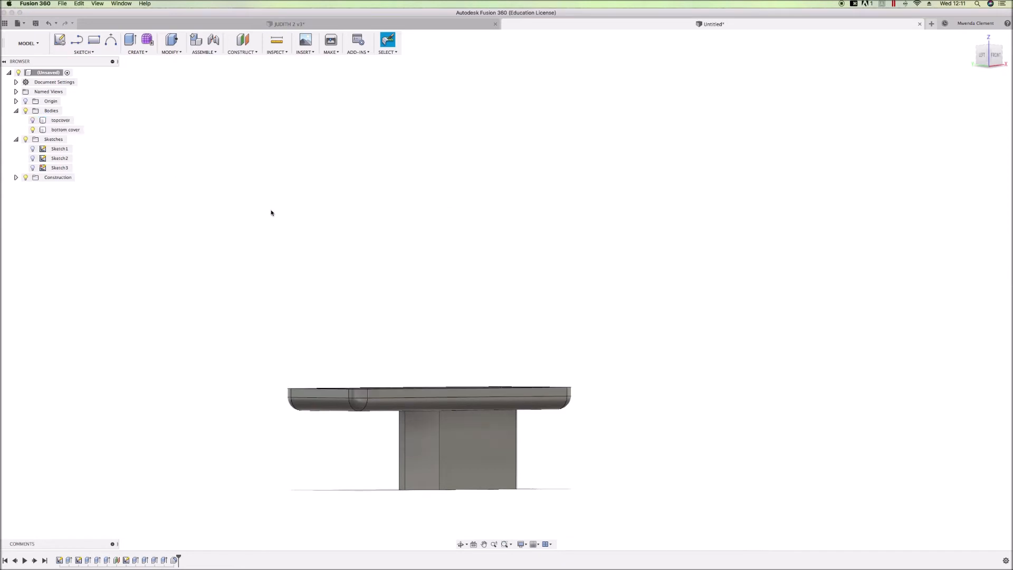
{"action": "scroll", "coordinate": [422, 328], "scroll_direction": "up", "scroll_amount": 5}
{"action": "middle_click_drag", "start_coordinate": [434, 351], "coordinate": [303, 231], "text": "shift"}
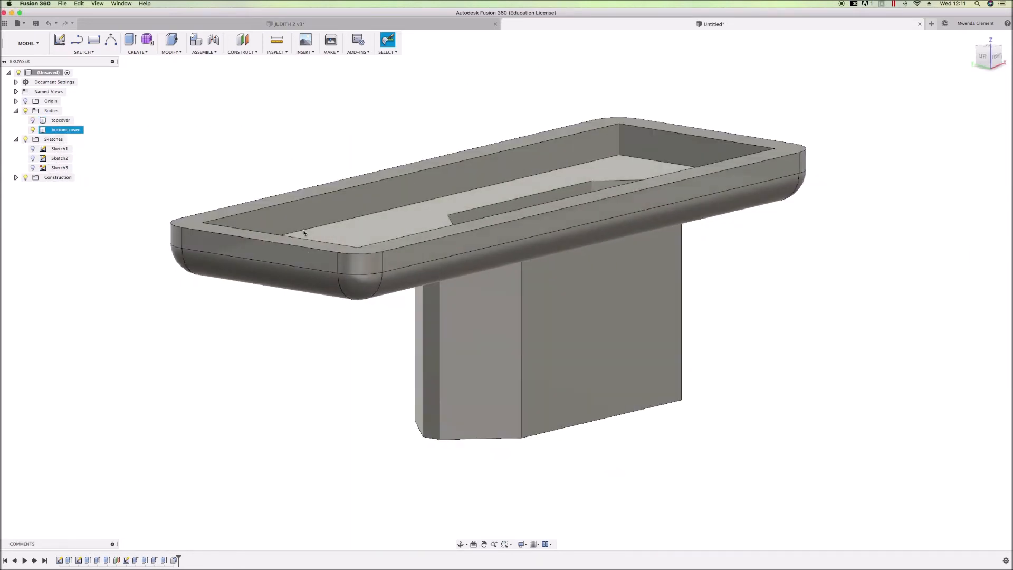
{"action": "left_click", "coordinate": [990, 46]}
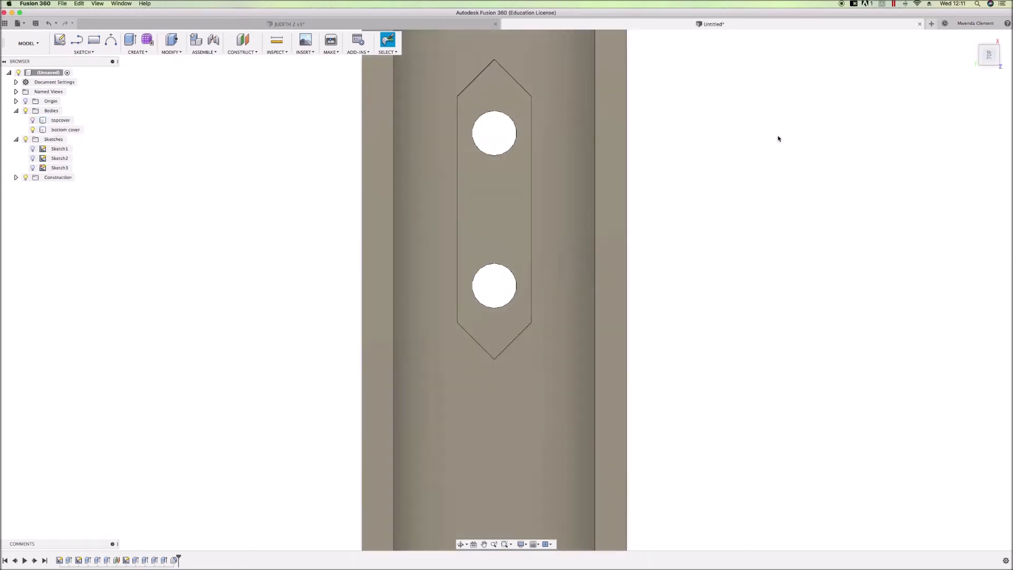
{"action": "left_click", "coordinate": [1009, 51]}
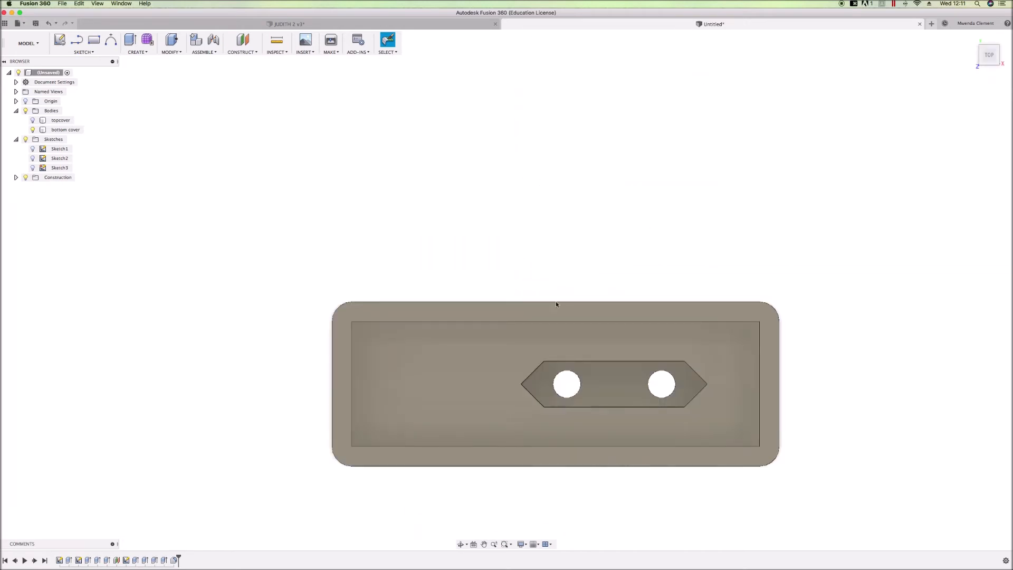
Sketch a 1.5 mm construction line on the bottom cover's rim, outward from the midpoint of the short inner edge farthest from the holes
{"action": "left_click", "coordinate": [537, 319]}
{"action": "key", "text": "l"}
{"action": "left_click", "coordinate": [348, 379]}
{"action": "scroll", "coordinate": [501, 296], "scroll_direction": "up", "scroll_amount": 6}
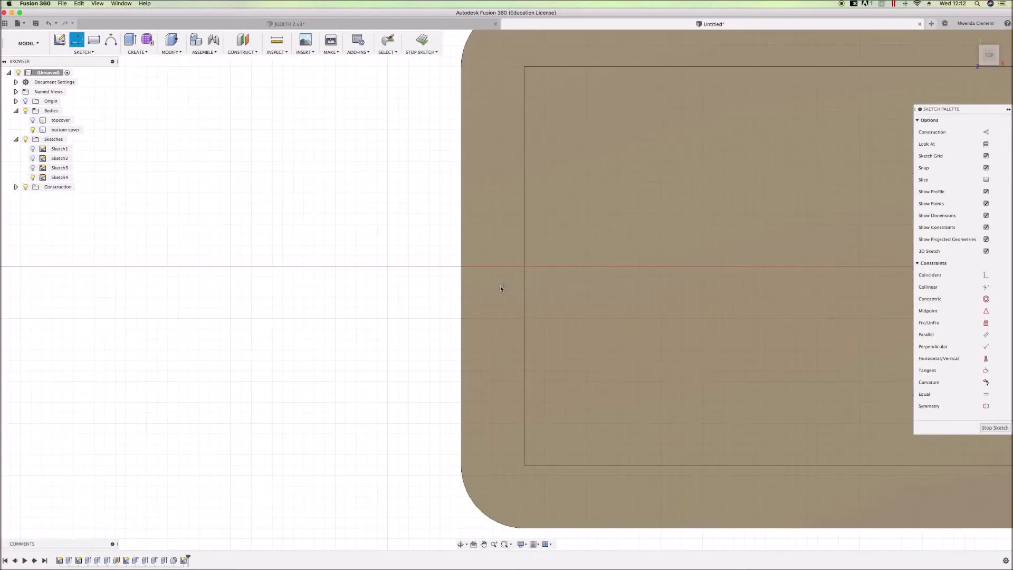
{"action": "key", "text": "x"}
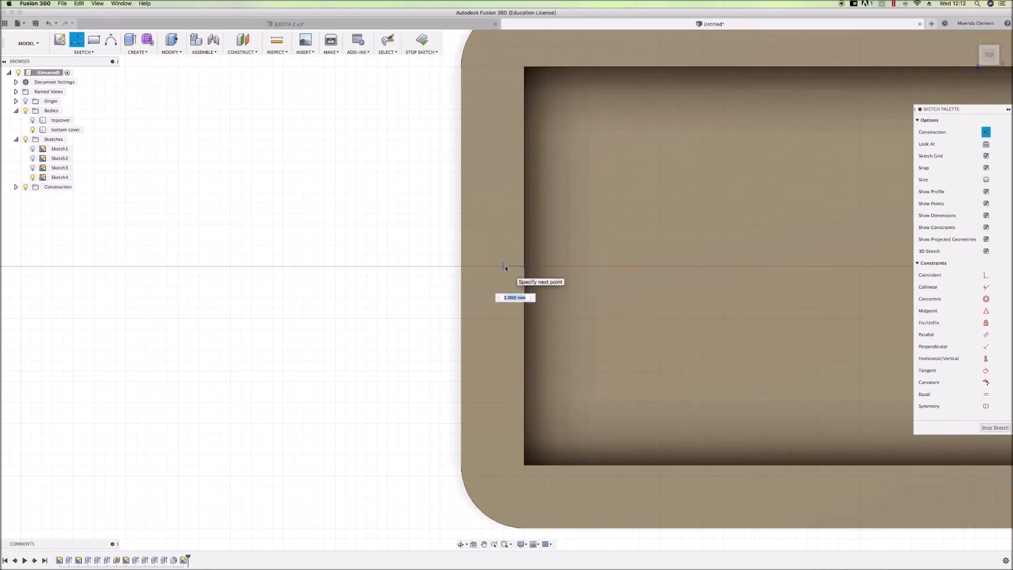
{"action": "type", "text": "1.5"}
{"action": "key", "text": "Tab"}
{"action": "key", "text": "Return"}
Draw a center rectangle 1.3 mm wide and 1 mm high on the outer endpoint of the rim's construction line
{"action": "key", "text": "r"}
{"action": "key", "text": "x"}
{"action": "left_click", "coordinate": [497, 273]}
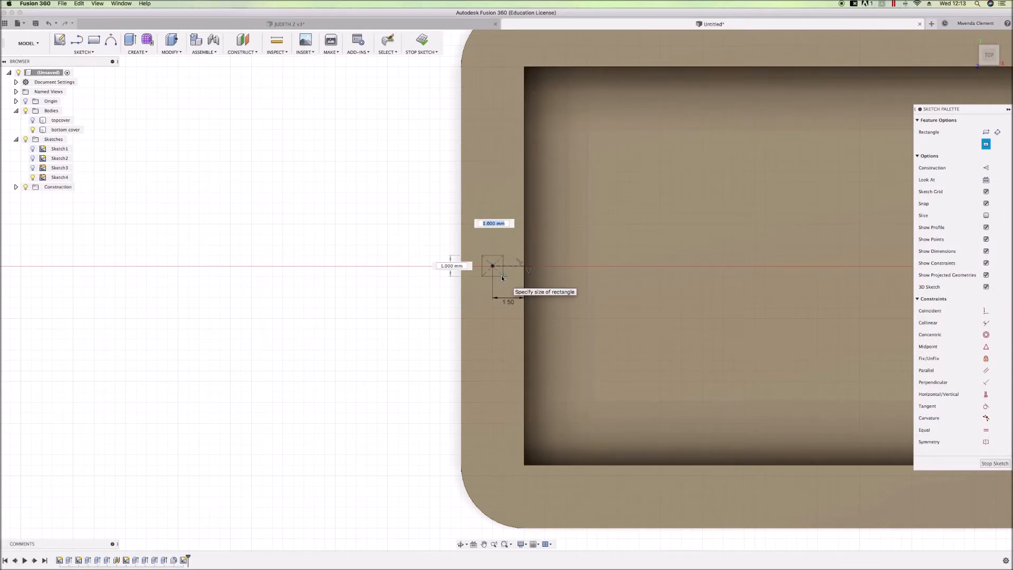
{"action": "type", "text": "1"}
{"action": "key", "text": "Tab"}
{"action": "type", "text": "1"}
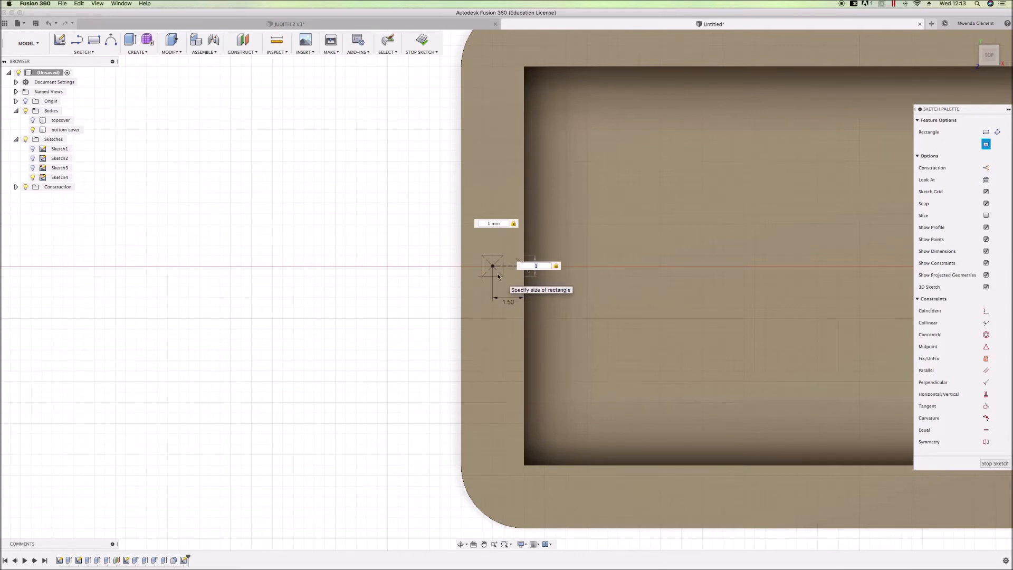
{"action": "type", "text": ".3"}
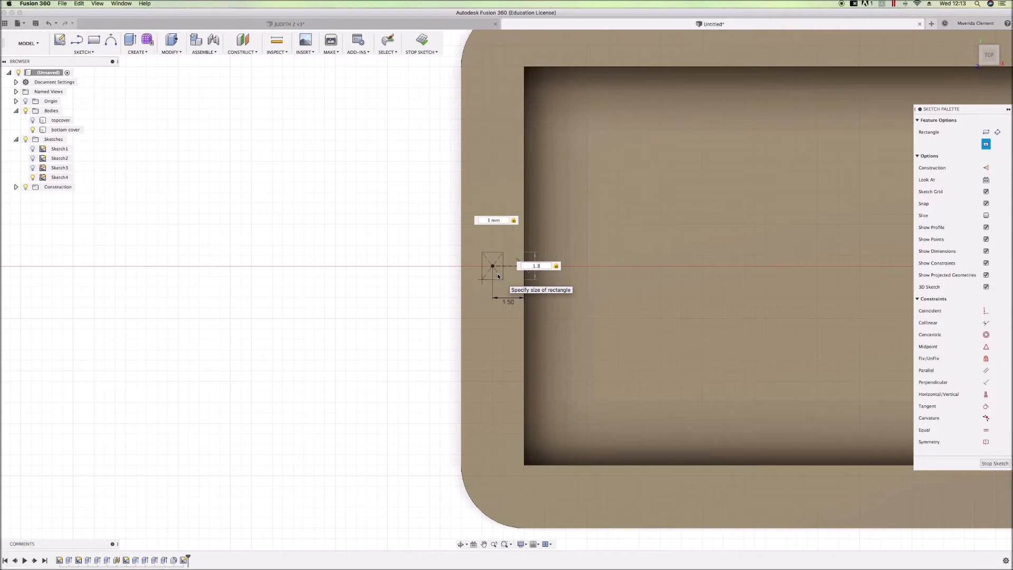
{"action": "key", "text": "BackSpace"}
{"action": "key", "text": "BackSpace"}
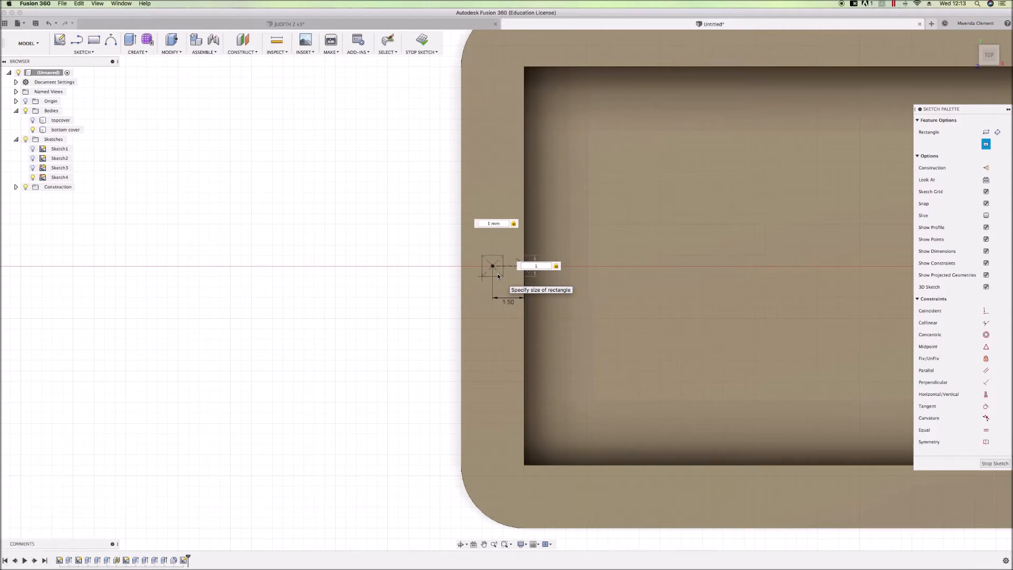
{"action": "key", "text": "Tab"}
{"action": "type", "text": "1.3"}
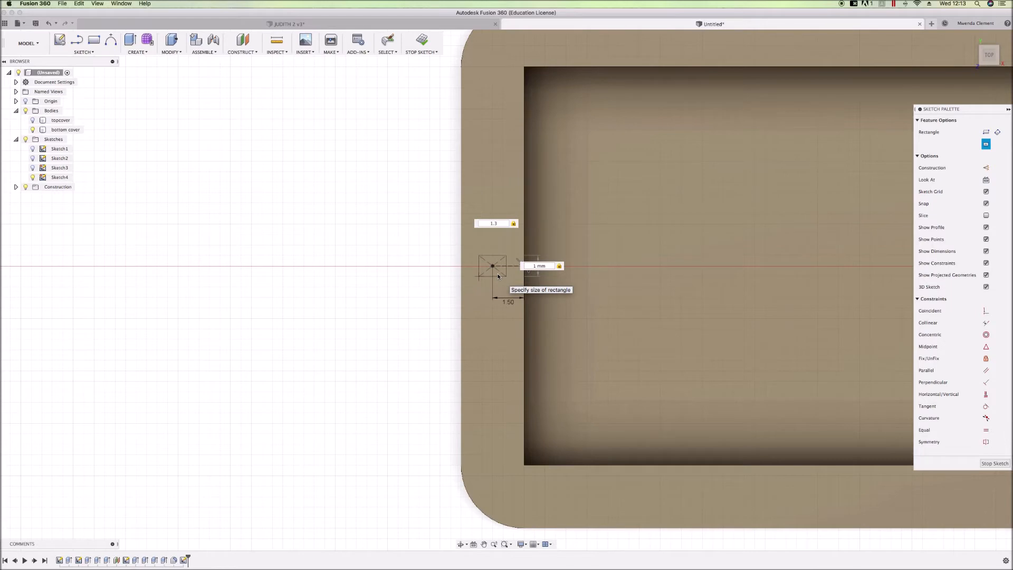
{"action": "key", "text": "Return"}
{"action": "scroll", "coordinate": [498, 274], "scroll_direction": "down", "scroll_amount": 3}
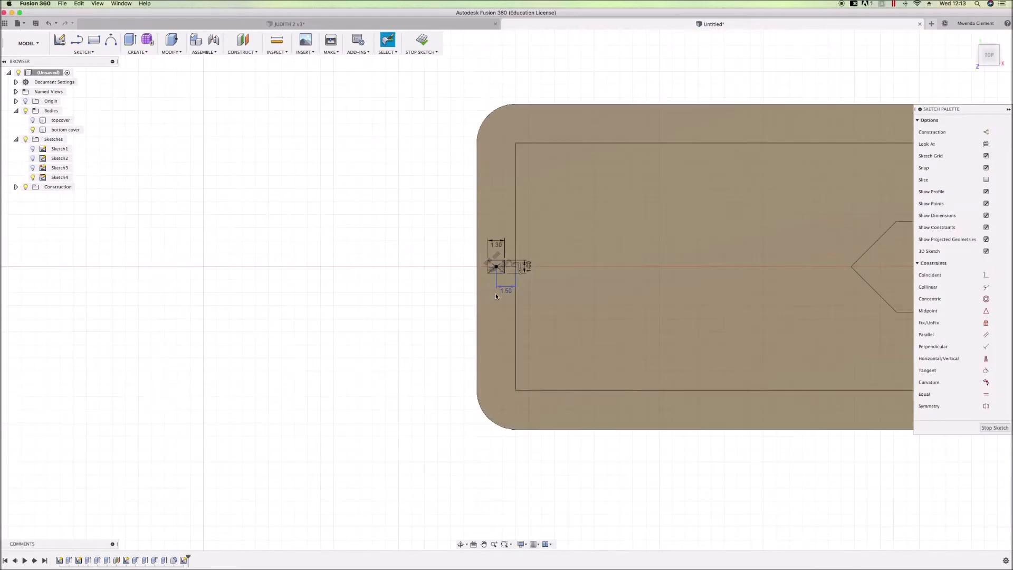
{"action": "mouse_move", "coordinate": [441, 375]}
{"action": "middle_mouse_down", "text": "shift"}
{"action": "mouse_move", "coordinate": [453, 342]}
{"action": "mouse_move", "coordinate": [479, 323]}
{"action": "mouse_move", "coordinate": [514, 330]}
{"action": "middle_mouse_up", "text": "shift"}
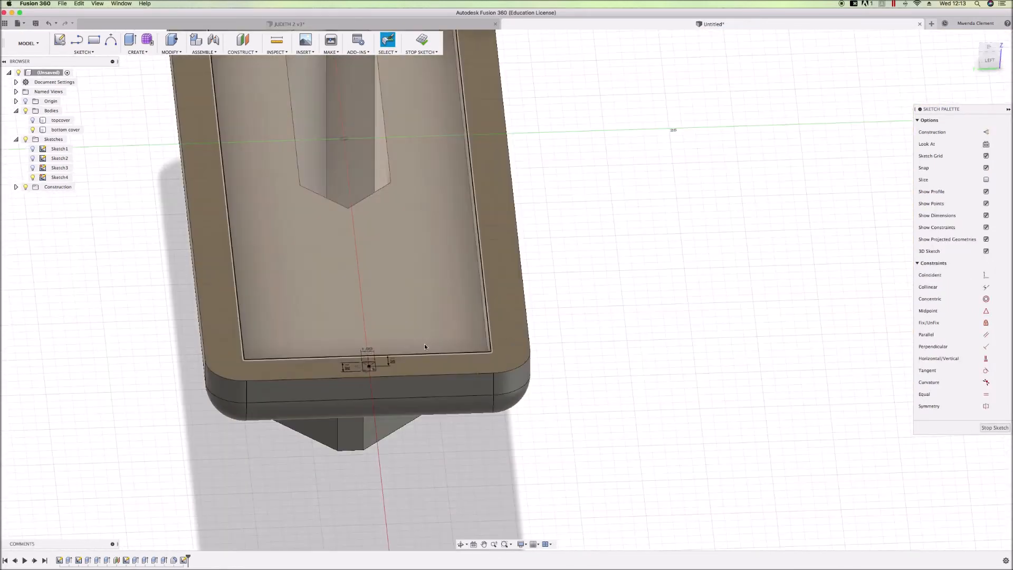
Extrude the small rectangle on the bottom cover's rim upward by 2.3 mm
{"action": "scroll", "coordinate": [365, 368], "scroll_direction": "up", "scroll_amount": 5}
{"action": "right_click", "coordinate": [369, 364]}
{"action": "left_click", "coordinate": [390, 348]}
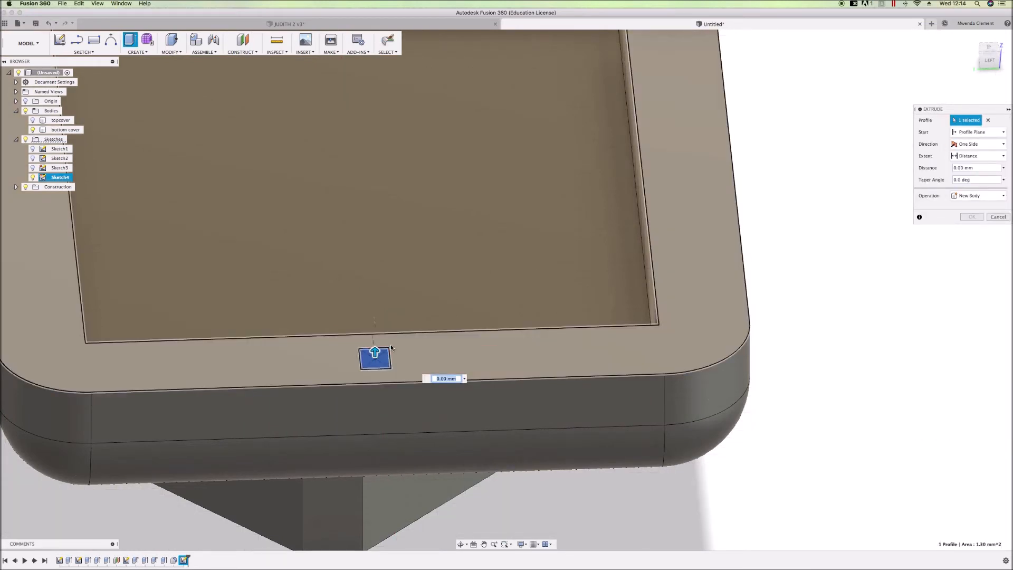
{"action": "type", "text": "2.3"}
{"action": "middle_click_drag", "start_coordinate": [391, 347], "coordinate": [508, 325], "text": "shift"}
{"action": "key", "text": "Return"}
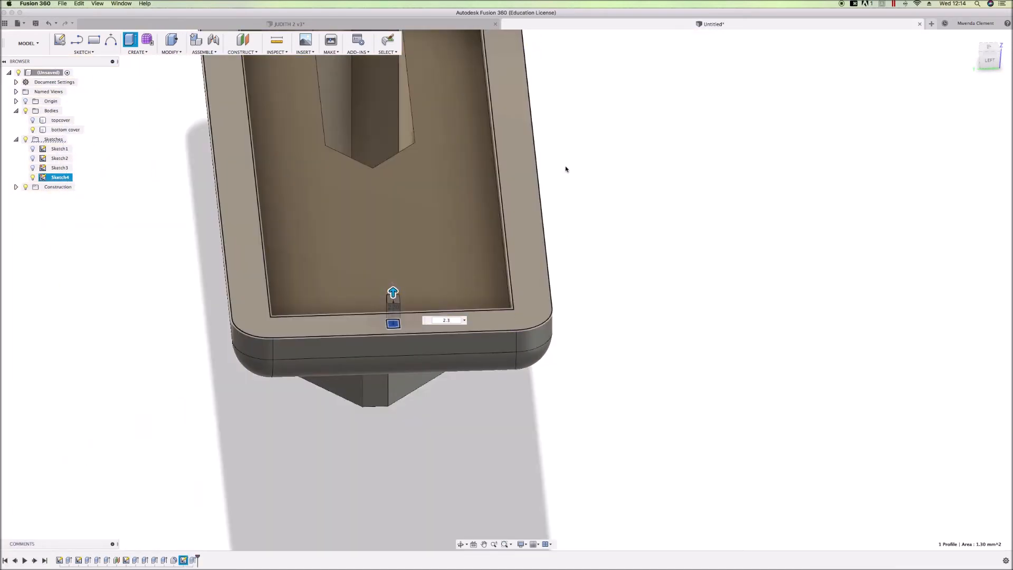
{"action": "scroll", "coordinate": [542, 161], "scroll_direction": "down", "scroll_amount": 3}
{"action": "middle_click_drag", "start_coordinate": [542, 185], "coordinate": [565, 362], "text": "shift"}
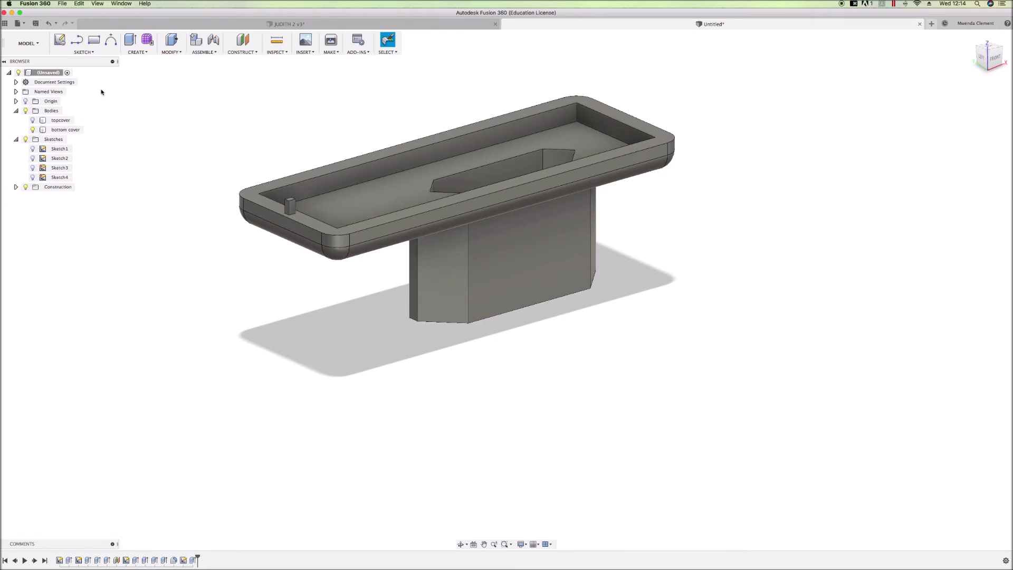
Sweep the side face of the small rim post along the outer edge of the bottom cover's rim as a new body
{"action": "left_click", "coordinate": [170, 51]}
{"action": "left_click", "coordinate": [290, 204]}
{"action": "scroll", "coordinate": [290, 204], "scroll_direction": "up", "scroll_amount": 5}
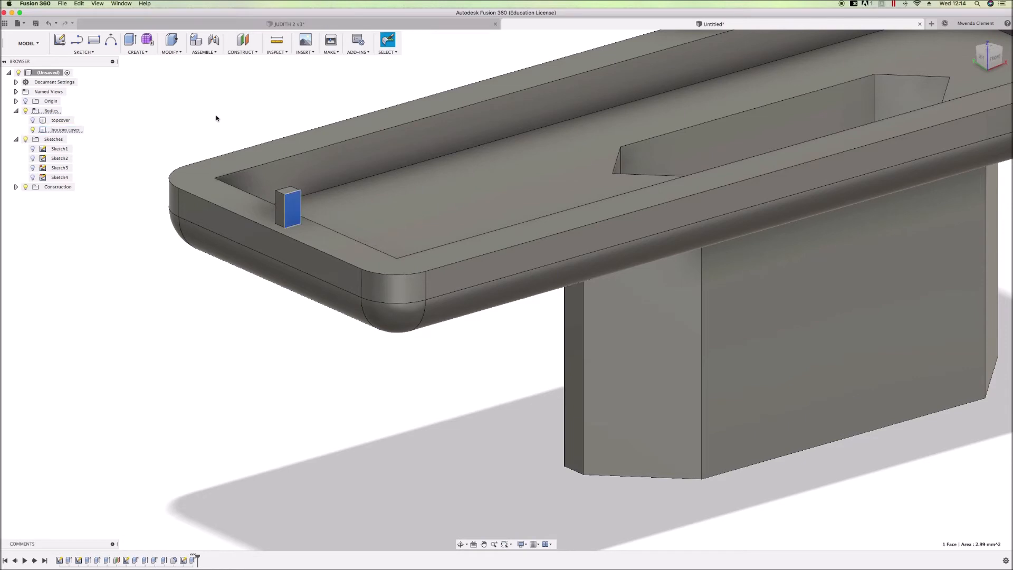
{"action": "left_click", "coordinate": [137, 45]}
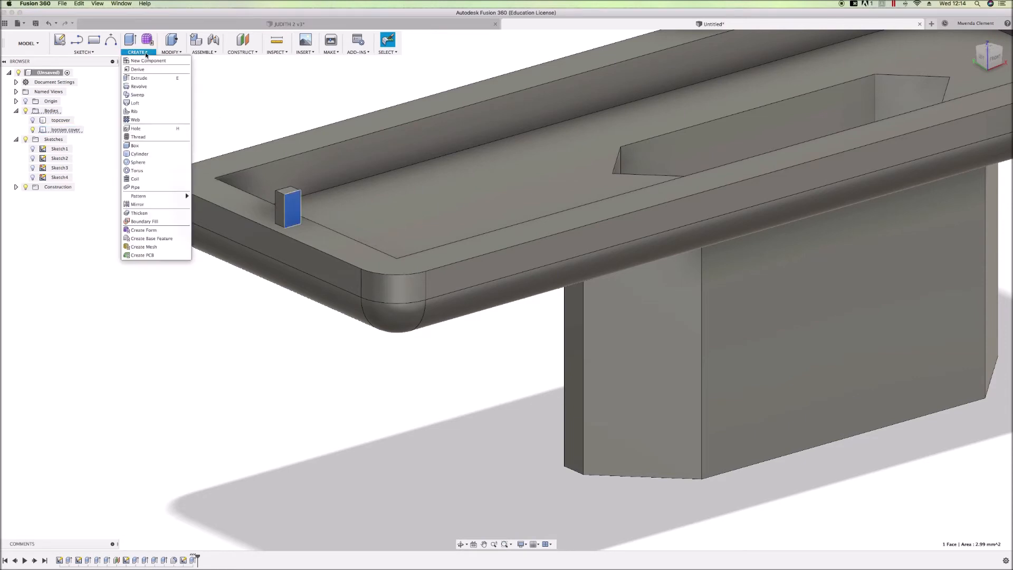
{"action": "left_click", "coordinate": [150, 95]}
{"action": "left_click", "coordinate": [948, 144]}
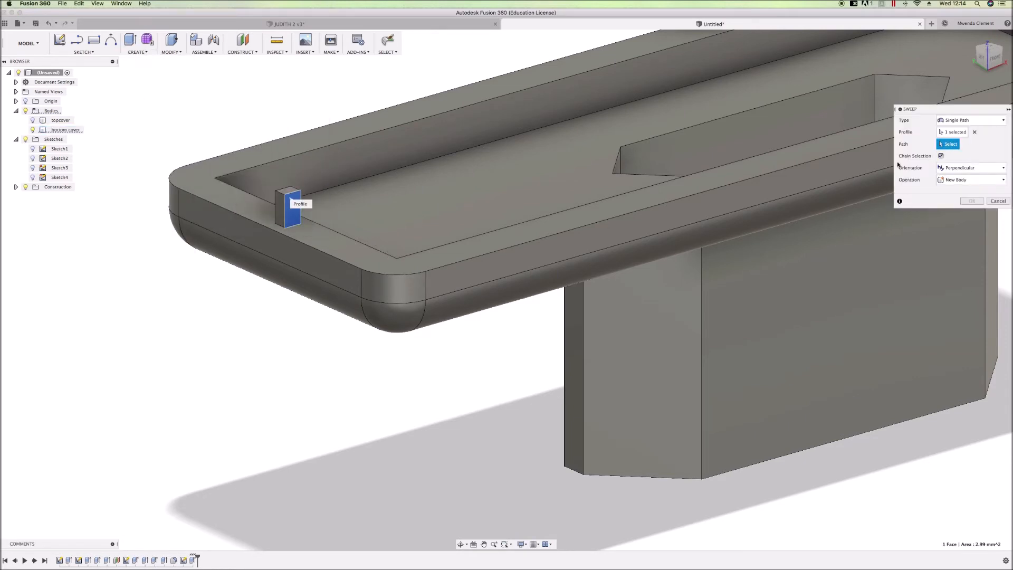
{"action": "left_click", "coordinate": [488, 257]}
{"action": "scroll", "coordinate": [450, 260], "scroll_direction": "down", "scroll_amount": 5}
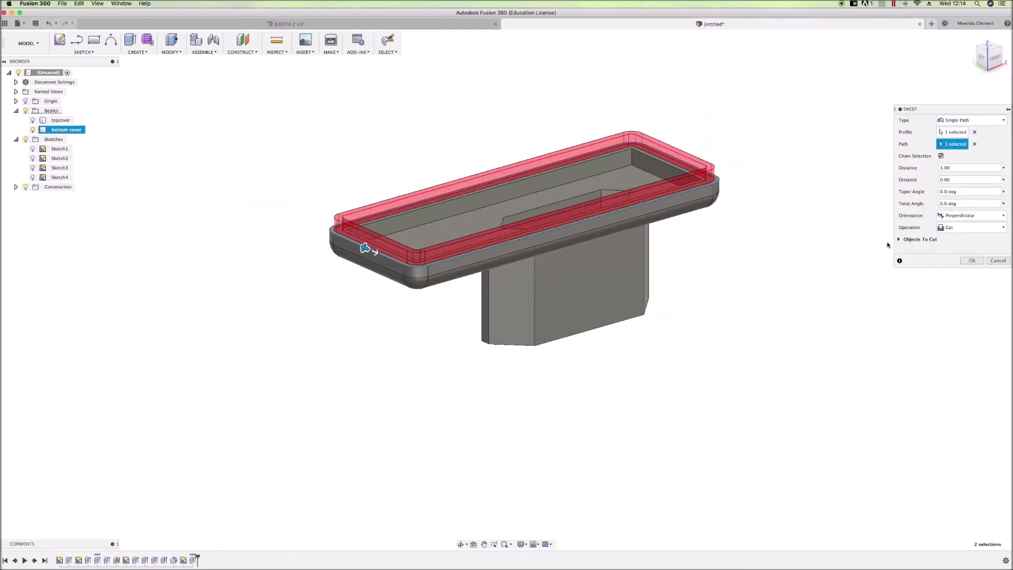
{"action": "left_click", "coordinate": [972, 227]}
{"action": "left_click", "coordinate": [950, 256]}
{"action": "left_click", "coordinate": [972, 248]}
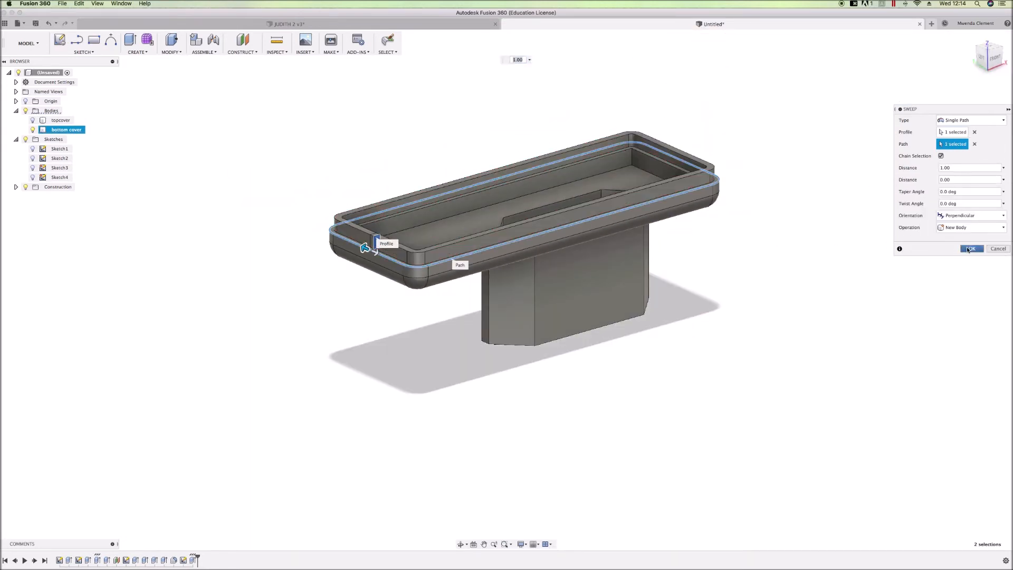
Combine the swept lip with the bottom cover using the Join operation
{"action": "left_click", "coordinate": [138, 52]}
{"action": "left_click", "coordinate": [171, 52]}
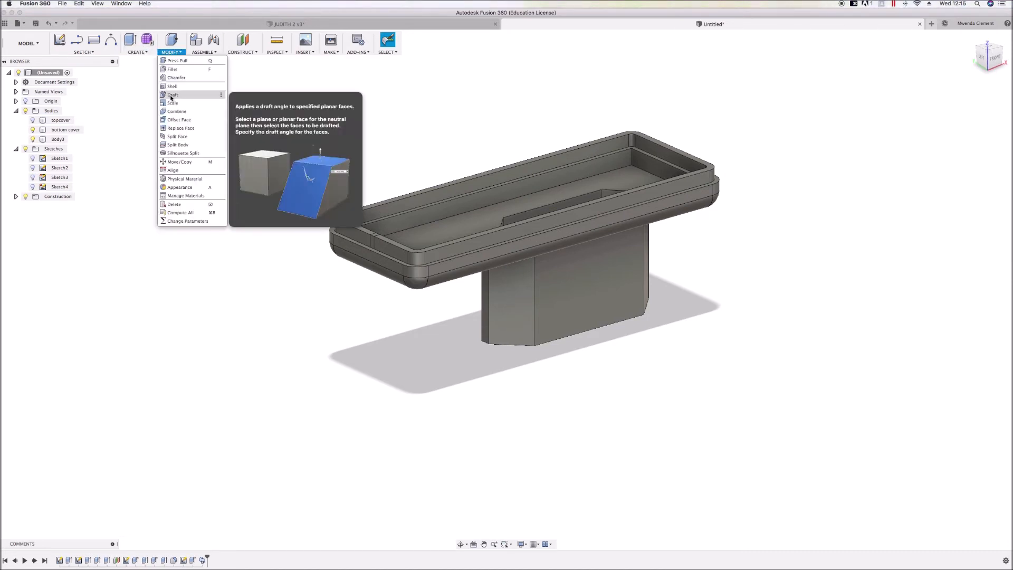
{"action": "left_click", "coordinate": [175, 112]}
{"action": "left_click", "coordinate": [512, 280]}
{"action": "left_click", "coordinate": [490, 241]}
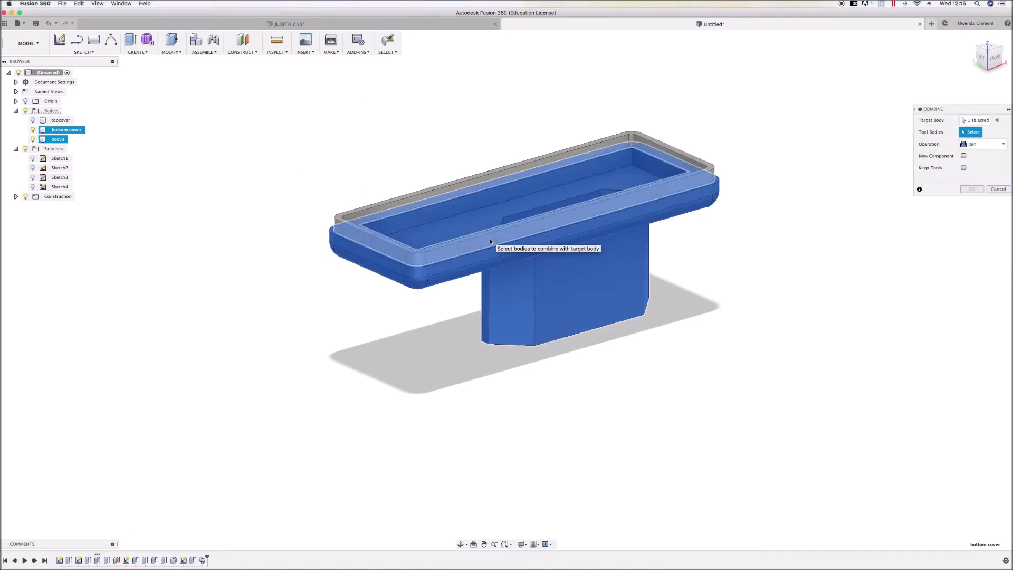
{"action": "left_click", "coordinate": [972, 189]}
{"action": "scroll", "coordinate": [589, 204], "scroll_direction": "down", "scroll_amount": 4}
{"action": "scroll", "coordinate": [449, 204], "scroll_direction": "up", "scroll_amount": 8}
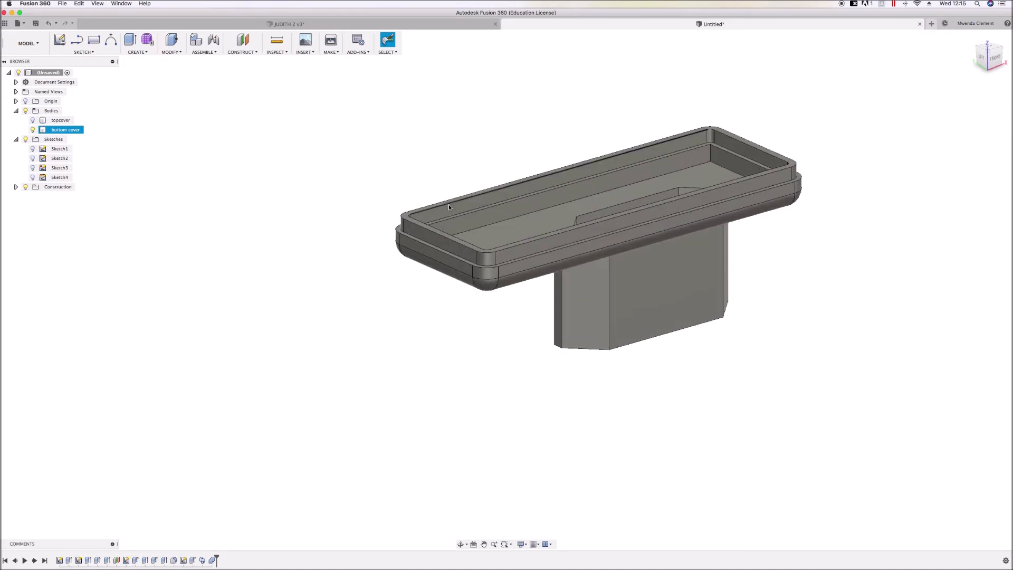
Measure between the lower and upper edges on the inner long side of the bottom cover's lip
{"action": "key", "text": "i"}
{"action": "left_click", "coordinate": [472, 216]}
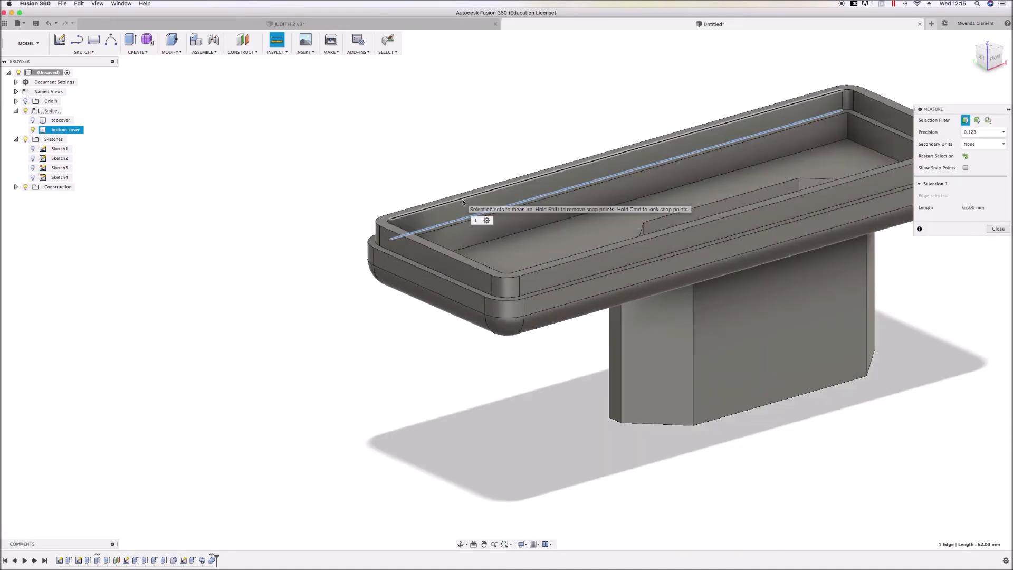
{"action": "left_click", "coordinate": [465, 198]}
{"action": "scroll", "coordinate": [454, 235], "scroll_direction": "down", "scroll_amount": 3}
{"action": "key", "text": "Escape"}
{"action": "scroll", "coordinate": [464, 311], "scroll_direction": "down", "scroll_amount": 3}
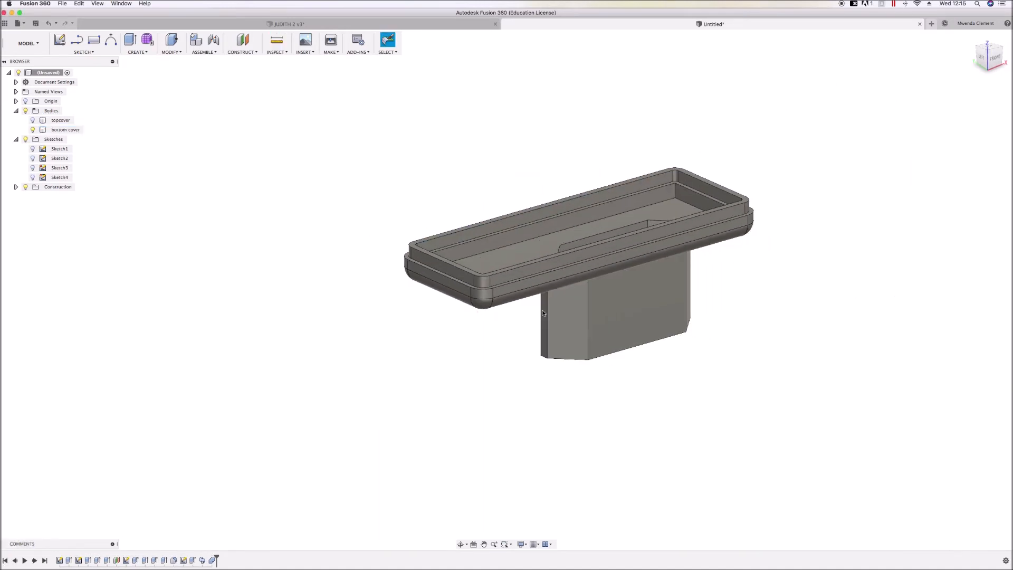
Measure the lip's height between the lower and upper edges of its outer long side
{"action": "scroll", "coordinate": [628, 308], "scroll_direction": "up", "scroll_amount": 5}
{"action": "key", "text": "i"}
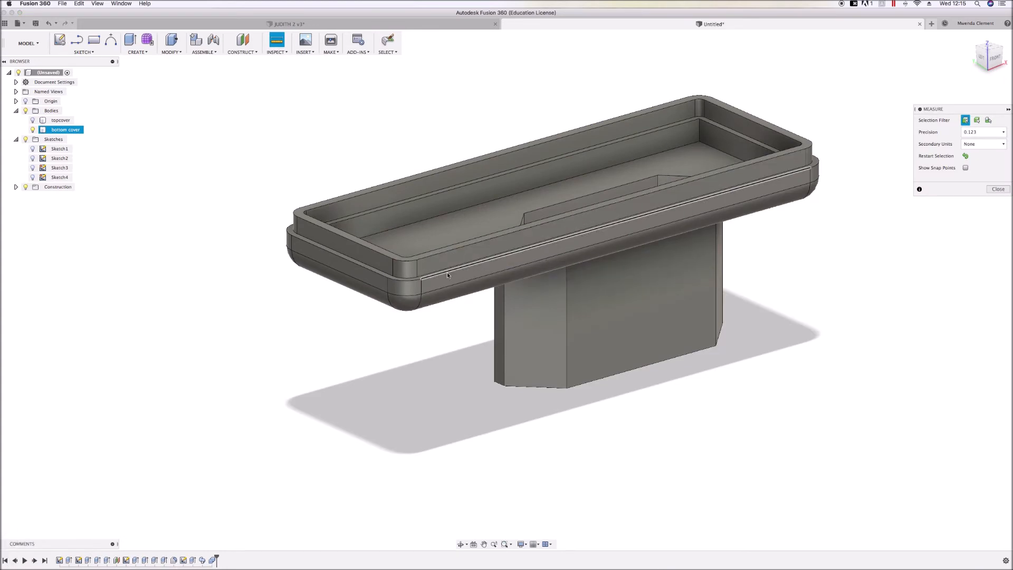
{"action": "scroll", "coordinate": [447, 271], "scroll_direction": "up", "scroll_amount": 5}
{"action": "left_click", "coordinate": [395, 279]}
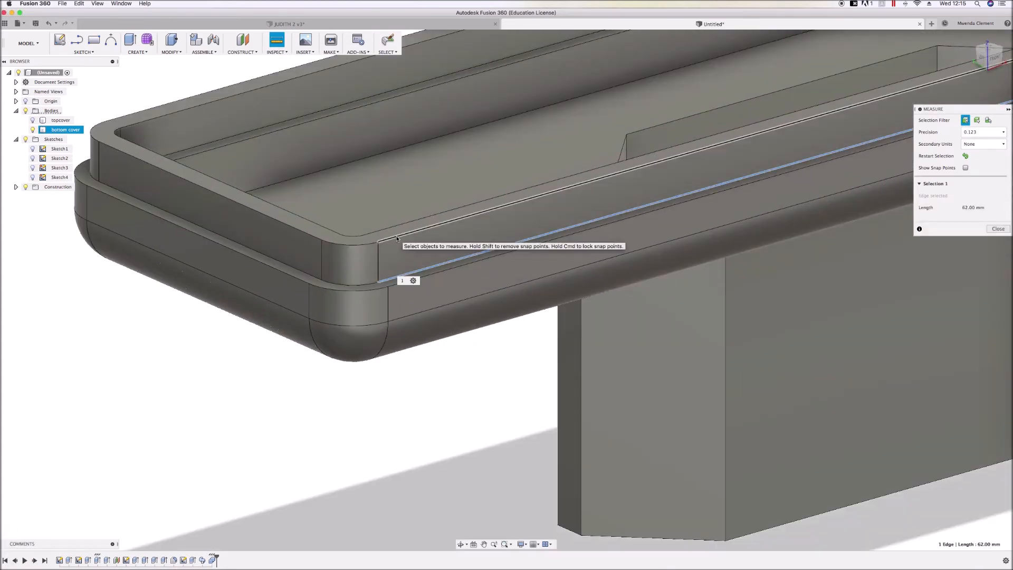
{"action": "left_click", "coordinate": [397, 238]}
{"action": "scroll", "coordinate": [397, 239], "scroll_direction": "down", "scroll_amount": 5}
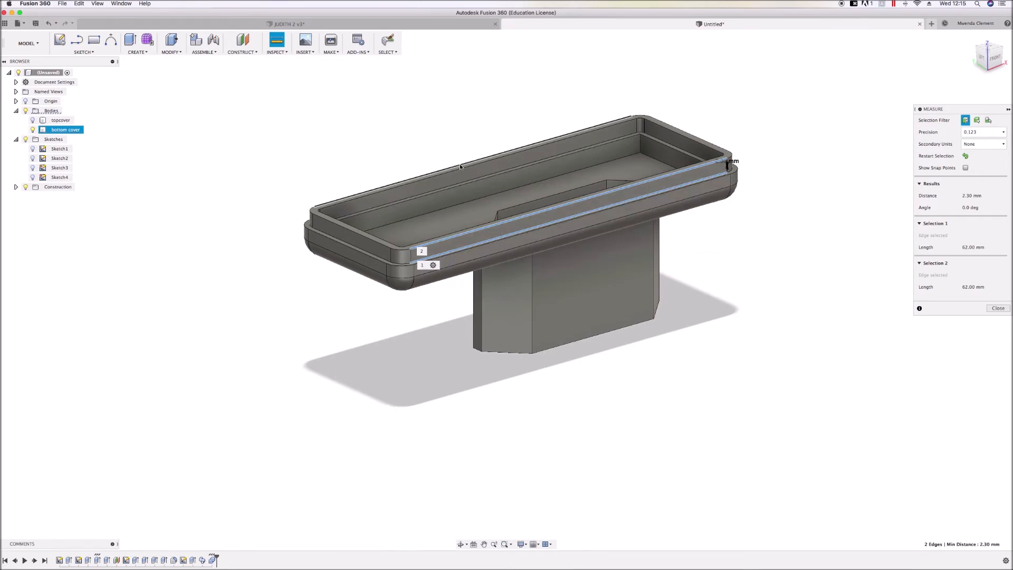
{"action": "key", "text": "Escape"}
{"action": "scroll", "coordinate": [451, 143], "scroll_direction": "down", "scroll_amount": 1}
{"action": "middle_click_drag", "start_coordinate": [447, 148], "coordinate": [364, 158], "text": "shift"}
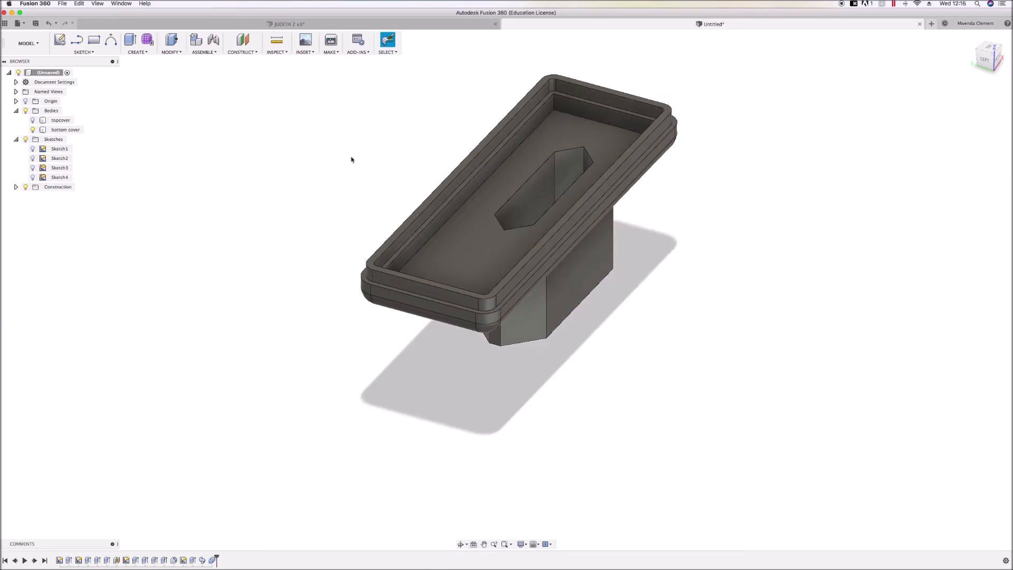
Measure the lip's thickness between its outer and inner top edges at the short end
{"action": "scroll", "coordinate": [532, 255], "scroll_direction": "down", "scroll_amount": 2}
{"action": "scroll", "coordinate": [441, 287], "scroll_direction": "up", "scroll_amount": 5}
{"action": "key", "text": "i"}
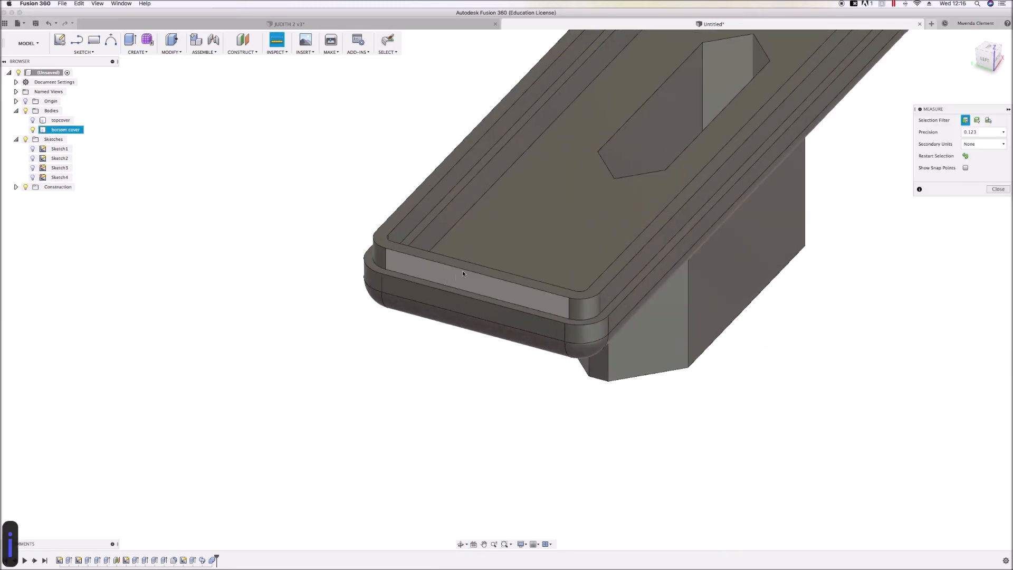
{"action": "left_click", "coordinate": [470, 270]}
{"action": "left_click", "coordinate": [475, 264]}
{"action": "scroll", "coordinate": [563, 293], "scroll_direction": "up", "scroll_amount": 5}
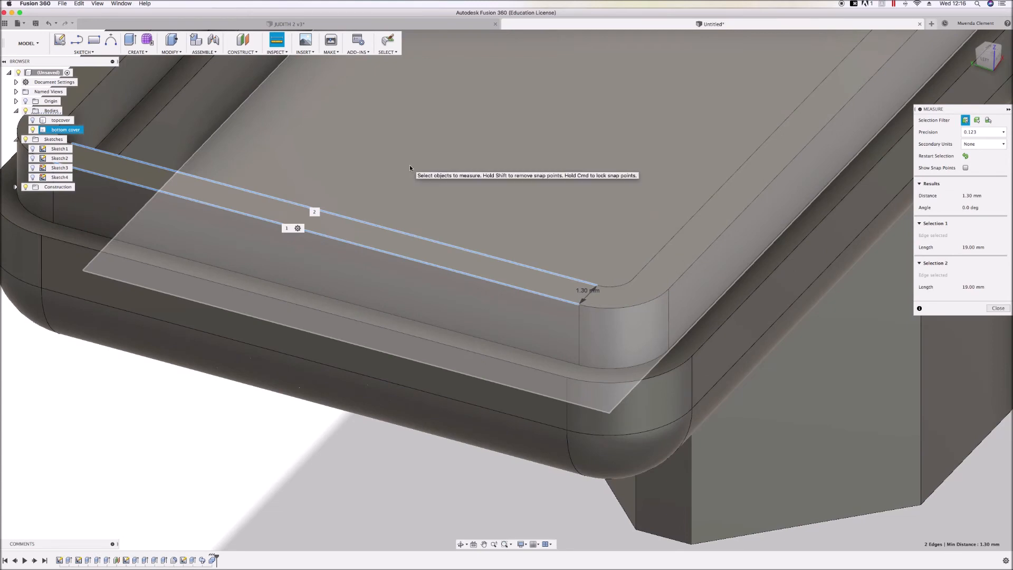
{"action": "scroll", "coordinate": [448, 184], "scroll_direction": "down", "scroll_amount": 6}
{"action": "key", "text": "Escape"}
Show the topcover body and hide the bottom cover body
{"action": "left_click", "coordinate": [34, 122]}
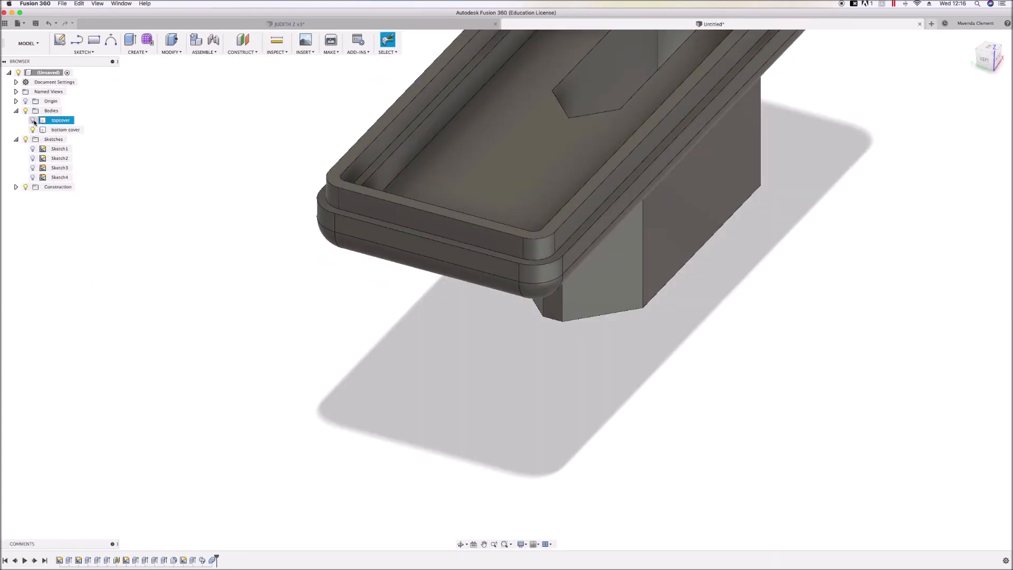
{"action": "left_click", "coordinate": [34, 121]}
{"action": "scroll", "coordinate": [251, 263], "scroll_direction": "down", "scroll_amount": 5}
{"action": "scroll", "coordinate": [544, 285], "scroll_direction": "up", "scroll_amount": 2}
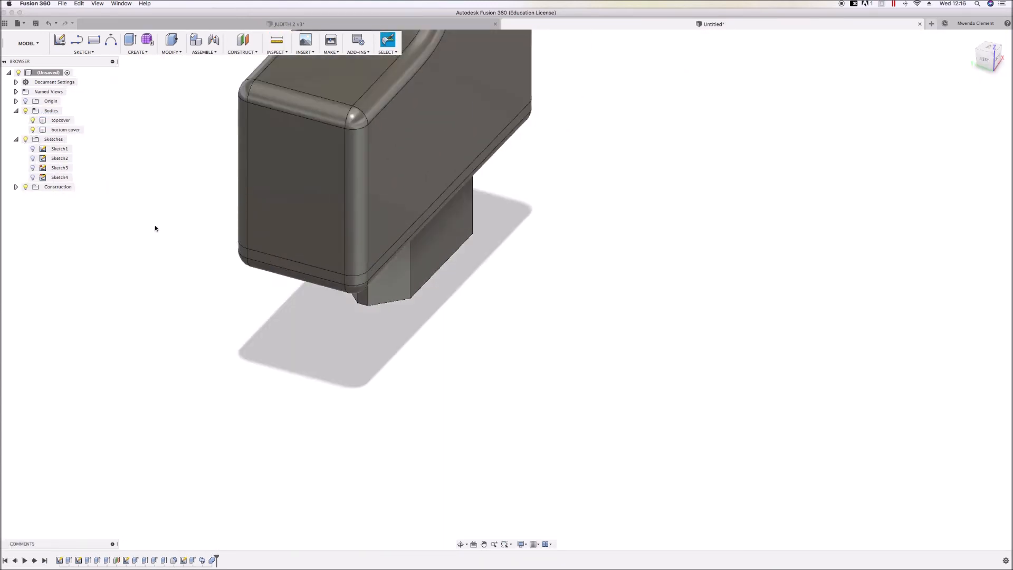
{"action": "left_click", "coordinate": [33, 129]}
Shell the topcover from its bottom face with a 3 mm inside wall thickness
{"action": "scroll", "coordinate": [438, 394], "scroll_direction": "down", "scroll_amount": 5}
{"action": "mouse_move", "coordinate": [438, 393]}
{"action": "middle_mouse_down", "text": "shift"}
{"action": "mouse_move", "coordinate": [420, 341]}
{"action": "mouse_move", "coordinate": [429, 310]}
{"action": "mouse_move", "coordinate": [437, 353]}
{"action": "middle_mouse_up", "text": "shift"}
{"action": "left_click", "coordinate": [430, 284]}
{"action": "right_click", "coordinate": [430, 283]}
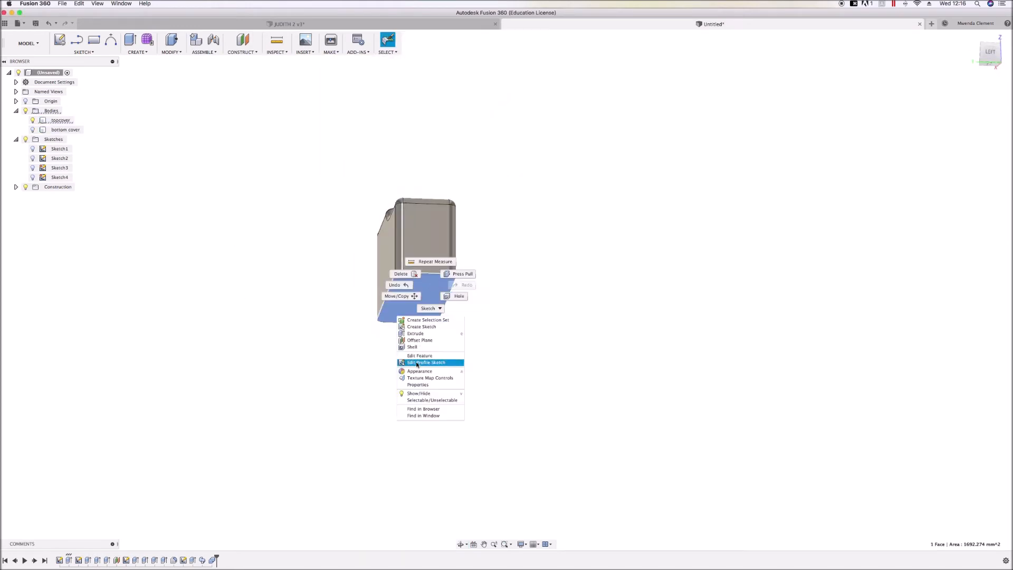
{"action": "left_click", "coordinate": [414, 347]}
{"action": "type", "text": "3"}
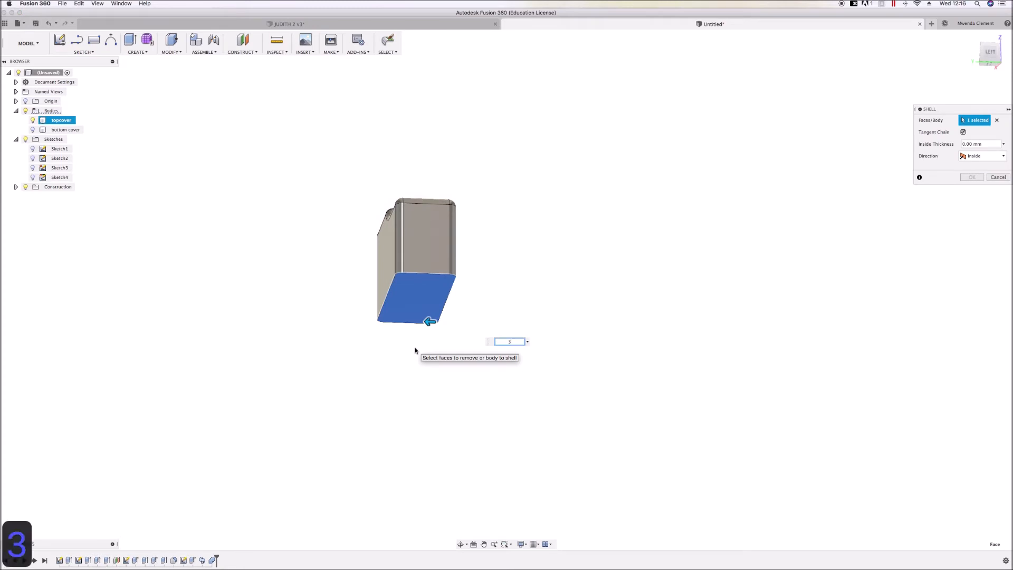
{"action": "left_click", "coordinate": [972, 177]}
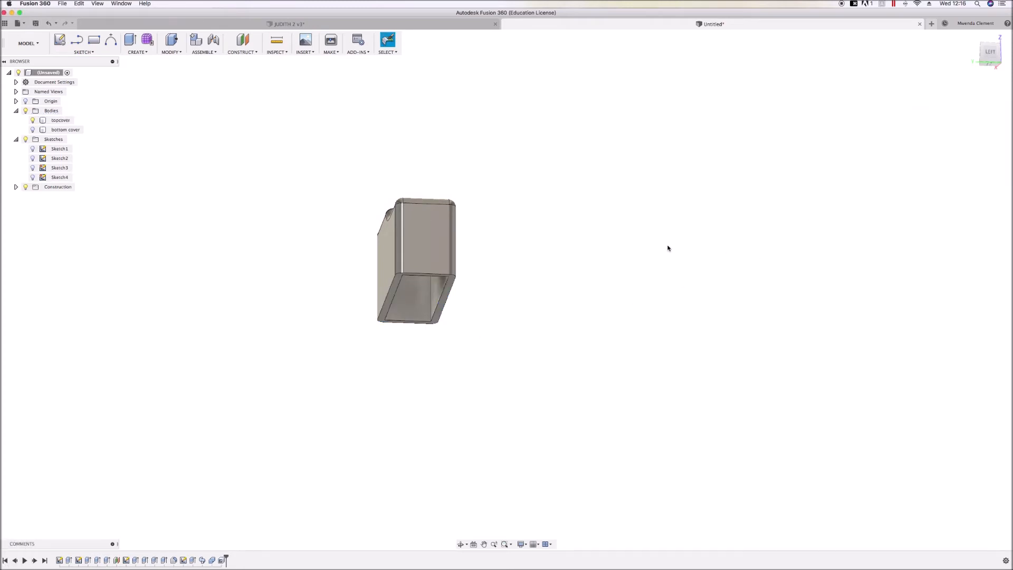
Sketch a 1.5 mm construction line on the topcover's rim, outward from the midpoint of the short inner edge at its left end
{"action": "scroll", "coordinate": [418, 300], "scroll_direction": "up", "scroll_amount": 5}
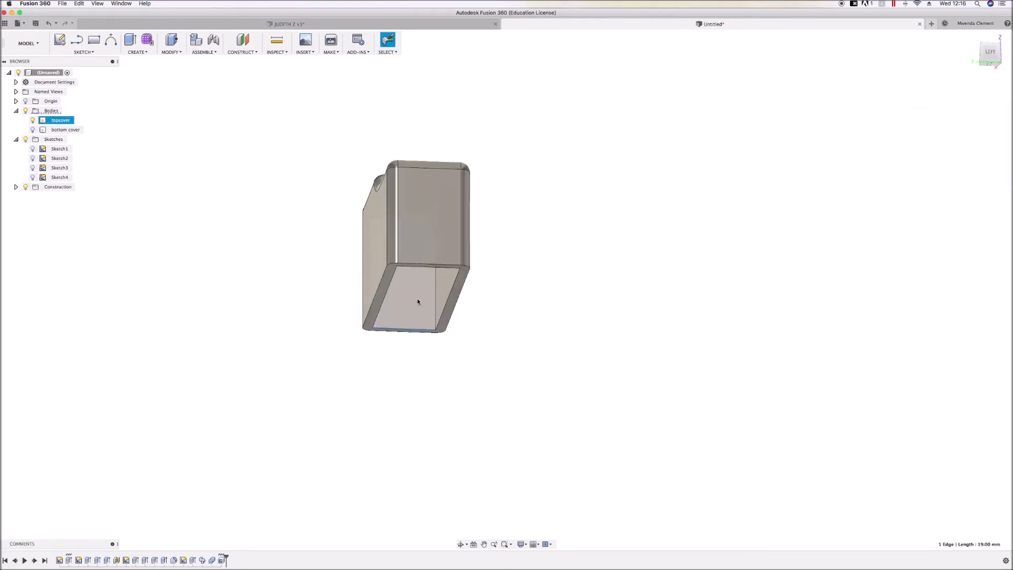
{"action": "mouse_move", "coordinate": [471, 364]}
{"action": "middle_mouse_down", "text": "shift"}
{"action": "mouse_move", "coordinate": [471, 335]}
{"action": "mouse_move", "coordinate": [478, 350]}
{"action": "middle_mouse_up", "text": "shift"}
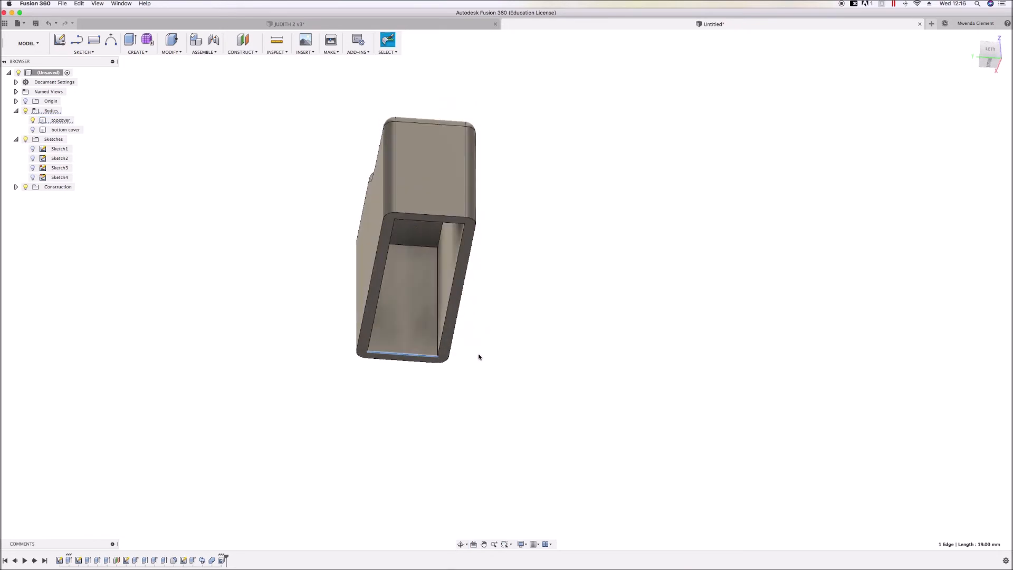
{"action": "key", "text": "l"}
{"action": "left_click", "coordinate": [466, 220]}
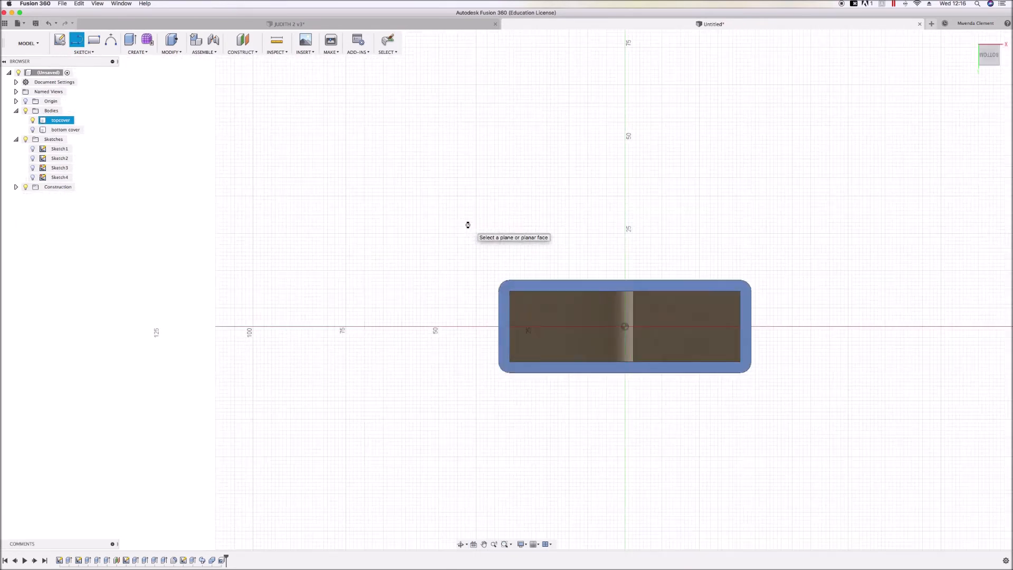
{"action": "scroll", "coordinate": [510, 301], "scroll_direction": "up", "scroll_amount": 6}
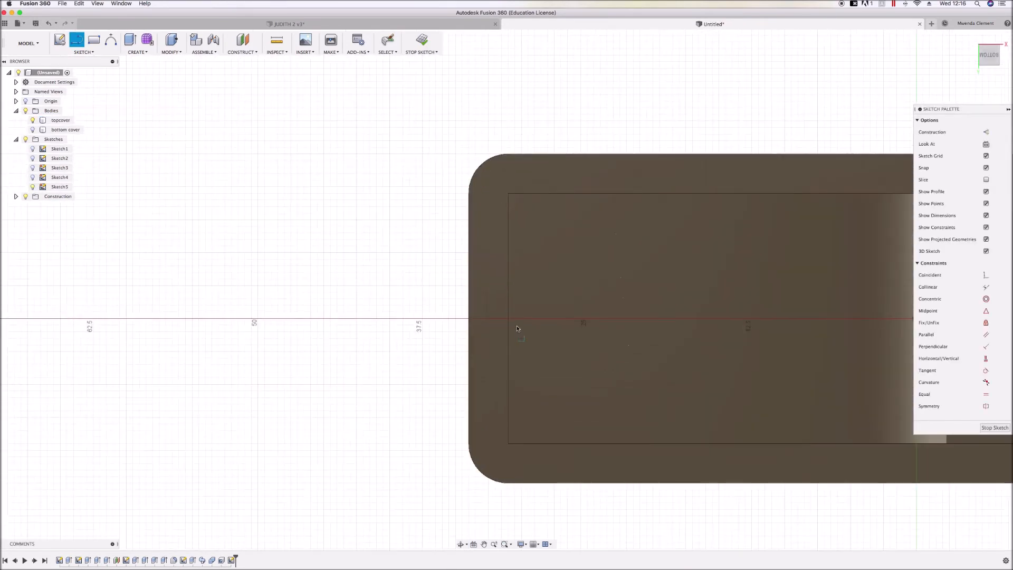
{"action": "key", "text": "x"}
{"action": "left_click", "coordinate": [508, 320]}
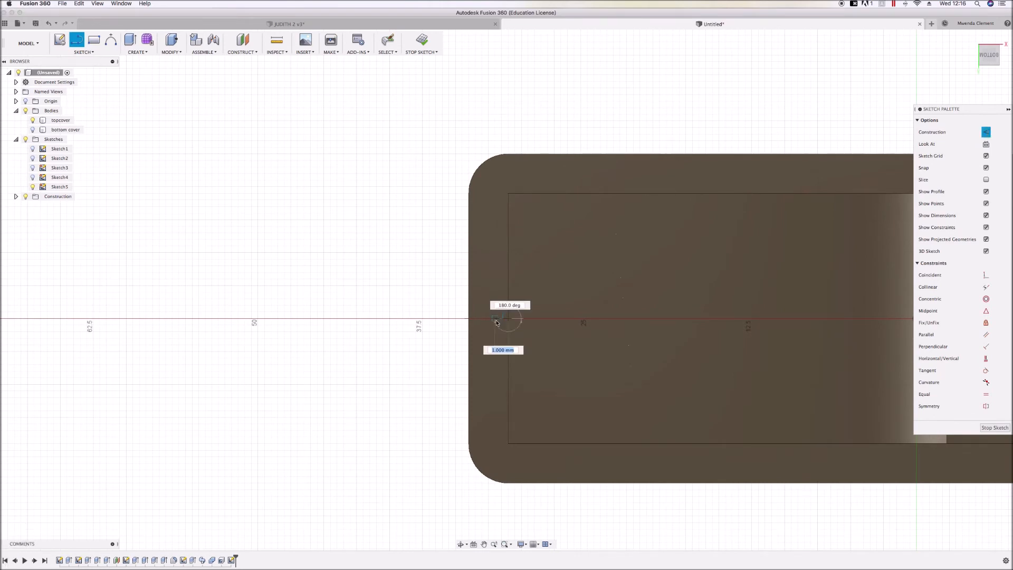
{"action": "type", "text": "1.5"}
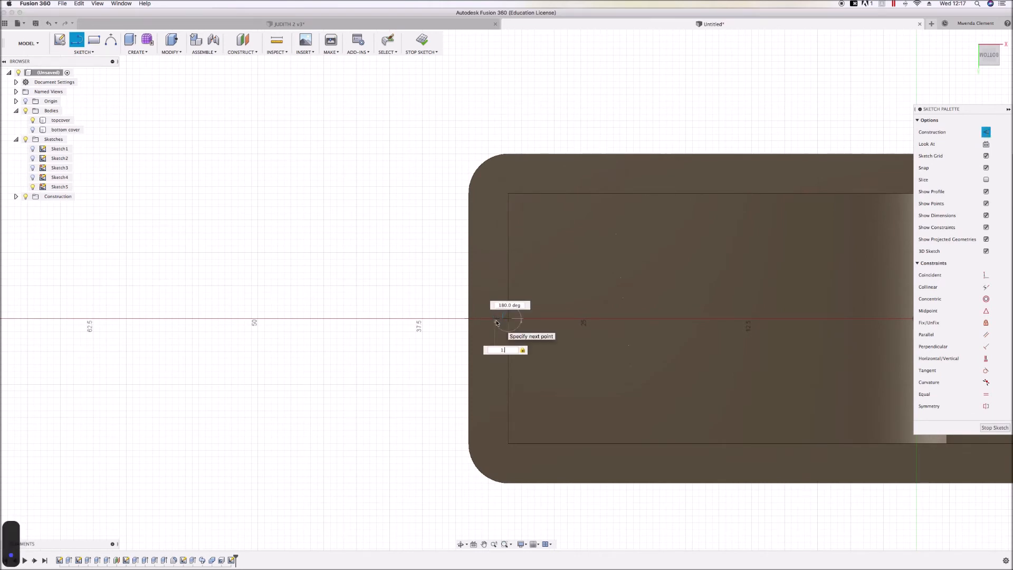
{"action": "key", "text": "Return"}
{"action": "scroll", "coordinate": [496, 322], "scroll_direction": "up", "scroll_amount": 5}
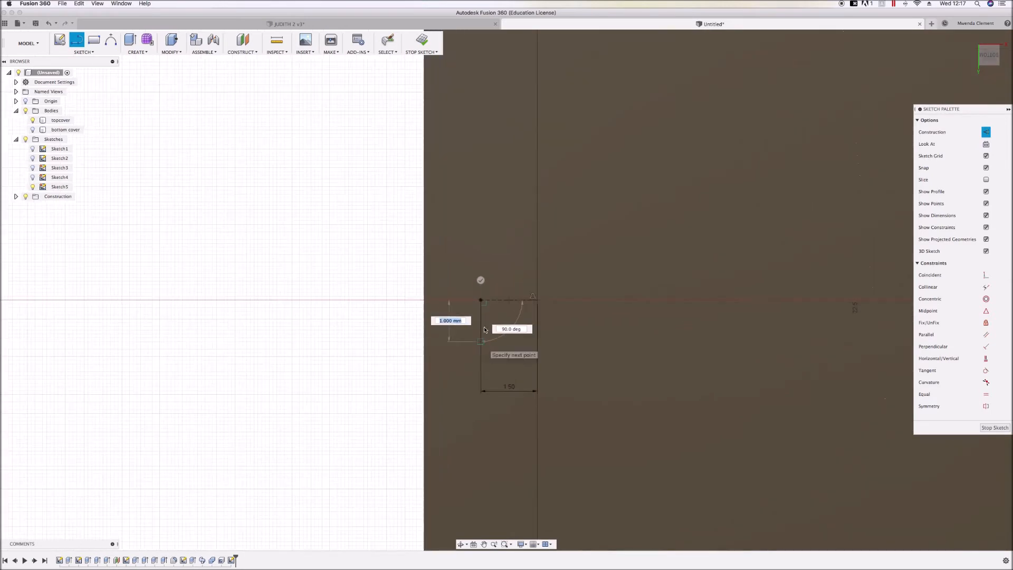
{"action": "key", "text": "Escape"}
Sketch a center rectangle on the outer endpoint of the construction line, 1.9 mm across the rim and 2.9 mm along it
{"action": "key", "text": "r"}
{"action": "left_click", "coordinate": [479, 289]}
{"action": "key", "text": "Tab"}
{"action": "type", "text": "2"}
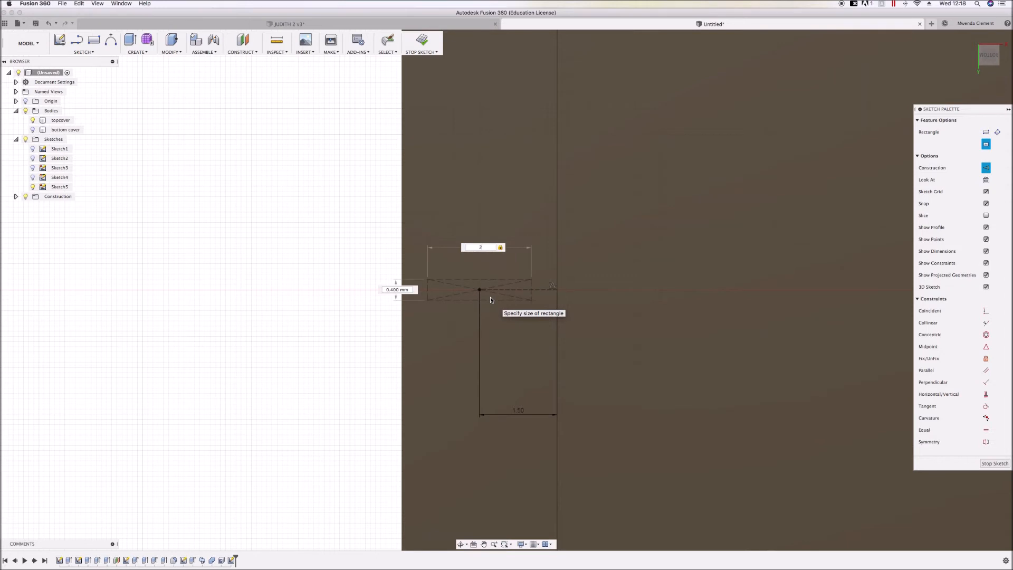
{"action": "key", "text": "Tab"}
{"action": "type", "text": "2"}
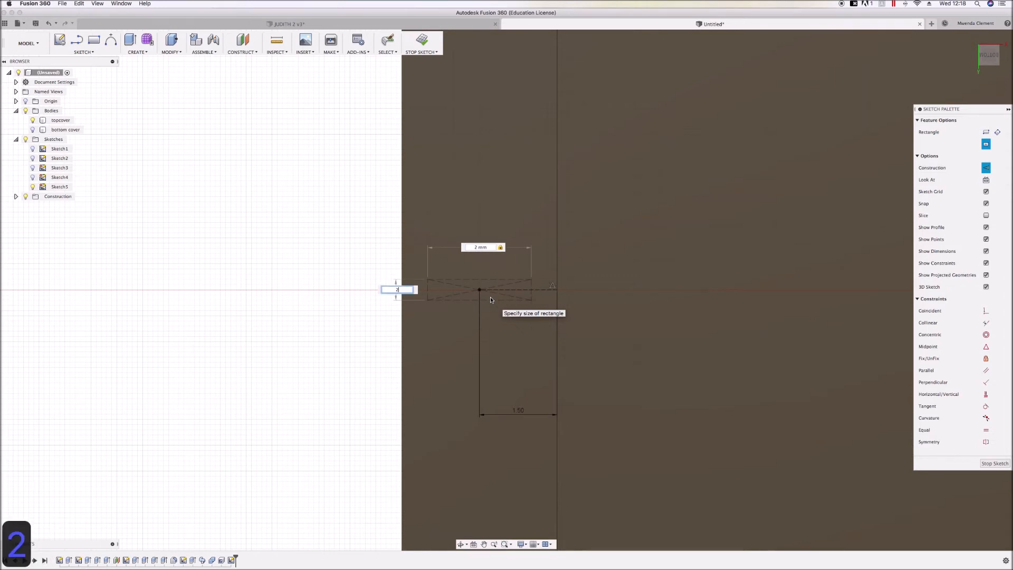
{"action": "type", "text": ".9"}
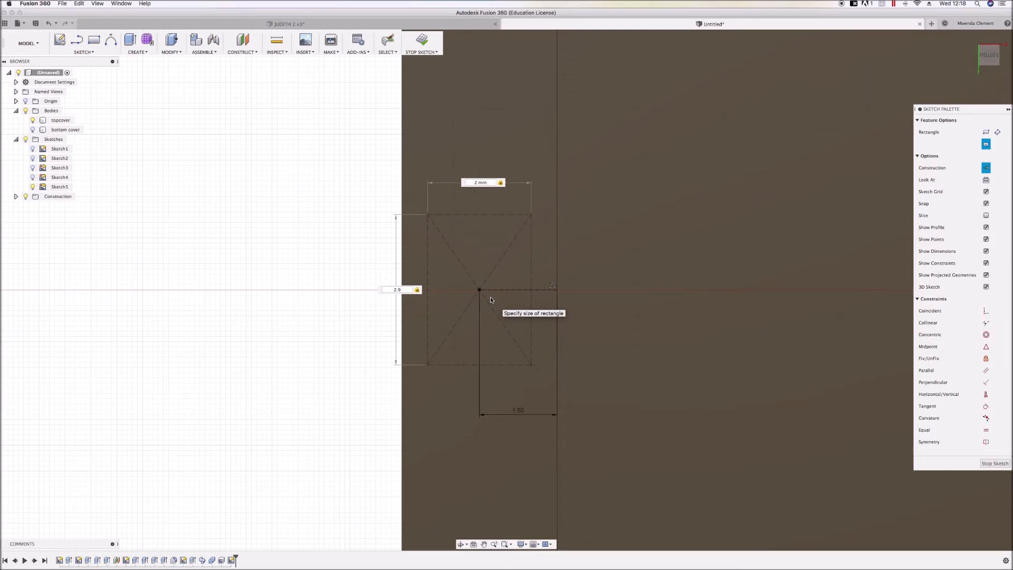
{"action": "key", "text": "Tab"}
{"action": "type", "text": "2"}
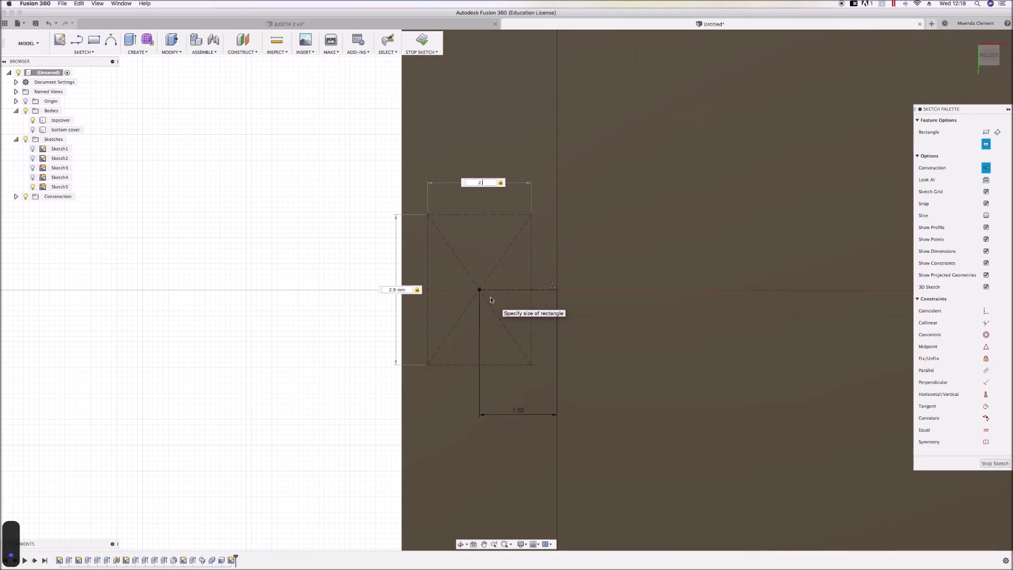
{"action": "key", "text": "BackSpace"}
{"action": "key", "text": "BackSpace"}
{"action": "key", "text": "BackSpace"}
{"action": "key", "text": "BackSpace"}
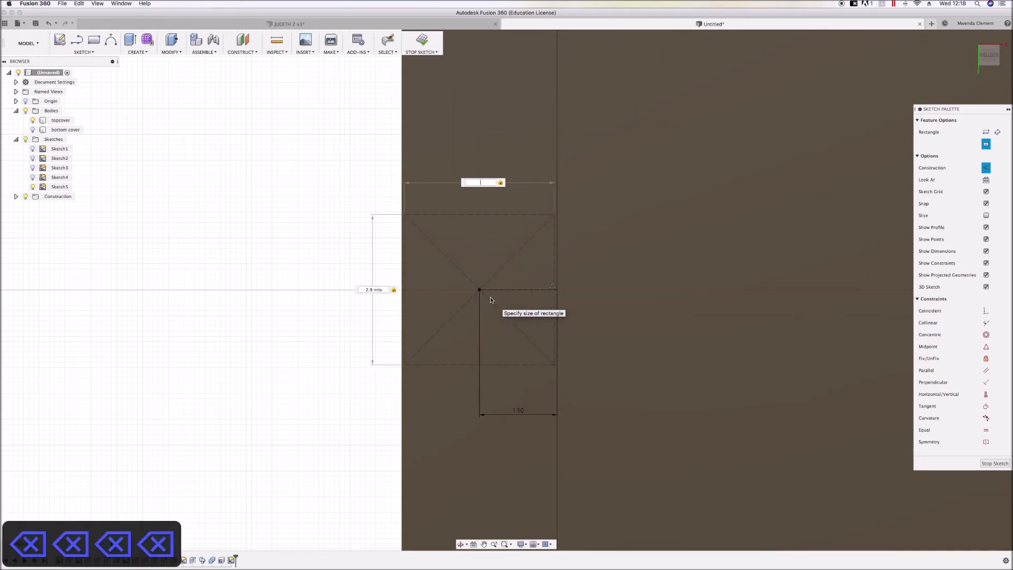
{"action": "type", "text": "1.9"}
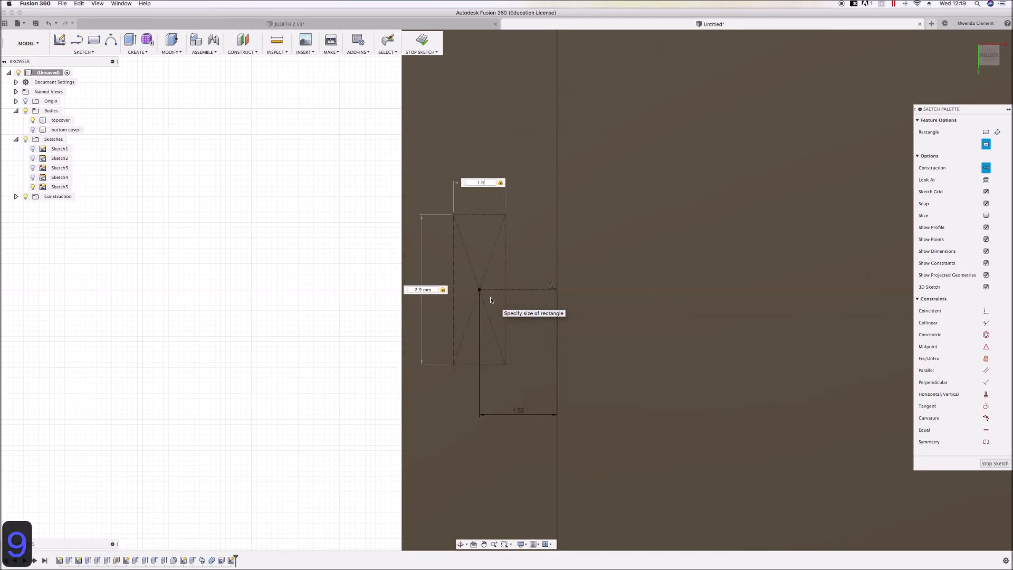
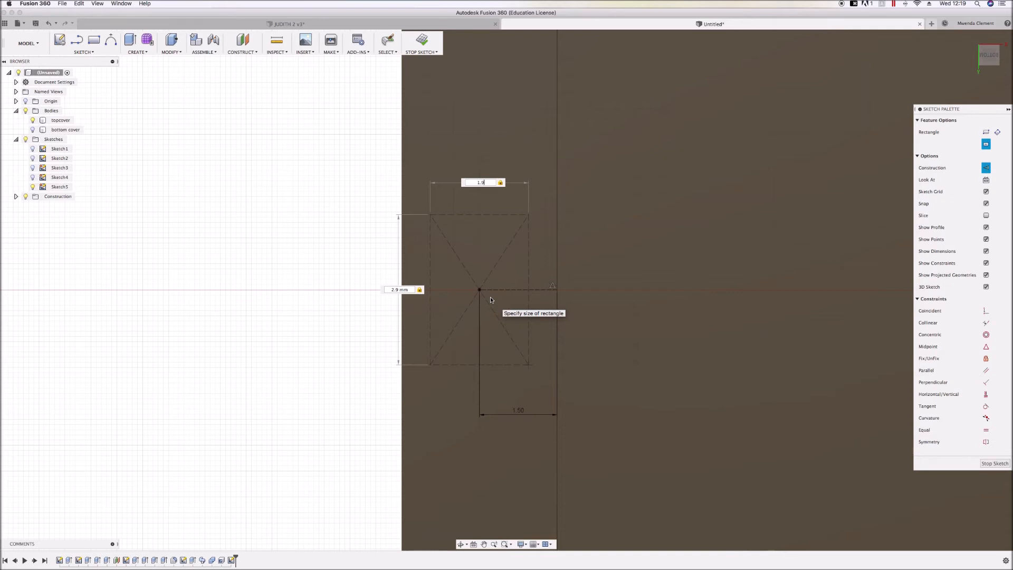
{"action": "key", "text": "Return"}
Convert the rectangle's four construction sides to normal sketch lines, leaving the diagonals as construction
{"action": "scroll", "coordinate": [238, 323], "scroll_direction": "down", "scroll_amount": 3}
{"action": "left_click", "coordinate": [372, 304]}
{"action": "scroll", "coordinate": [371, 305], "scroll_direction": "up", "scroll_amount": 3}
{"action": "key", "text": "x"}
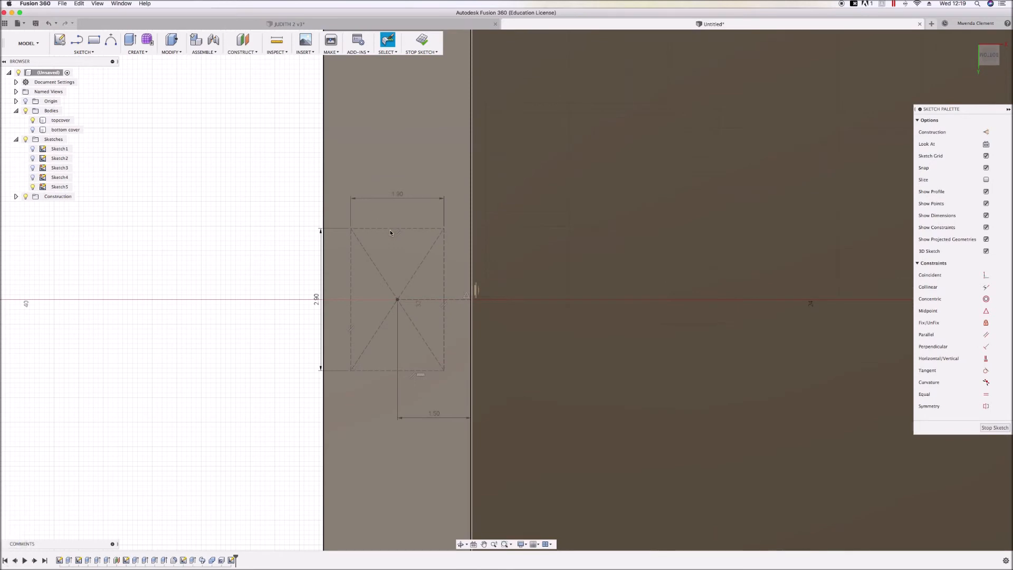
{"action": "left_click", "coordinate": [393, 230]}
{"action": "left_click", "coordinate": [444, 272]}
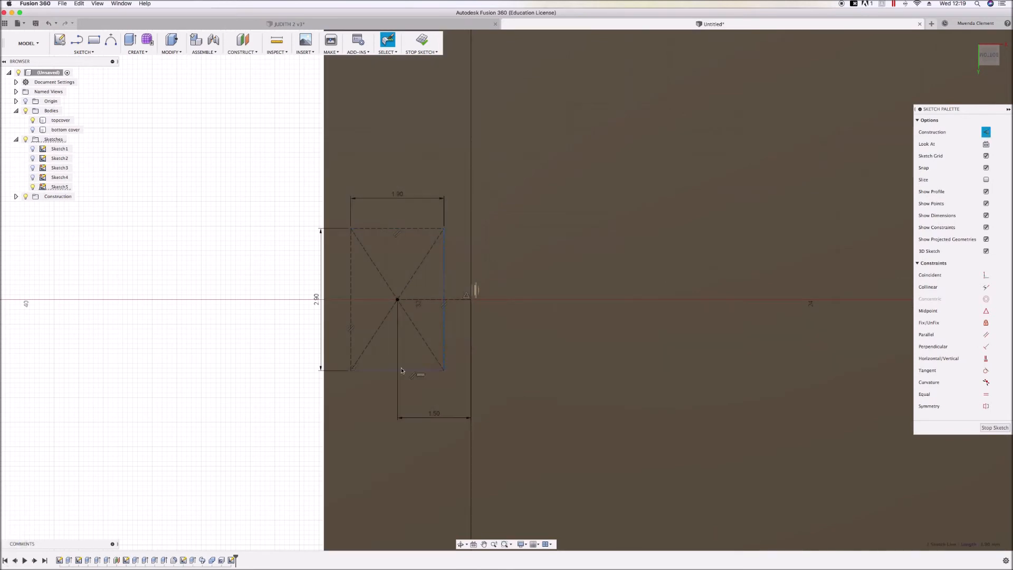
{"action": "key", "text": "x"}
{"action": "left_click", "coordinate": [352, 334]}
{"action": "key", "text": "x"}
{"action": "left_click", "coordinate": [384, 229]}
{"action": "key", "text": "x"}
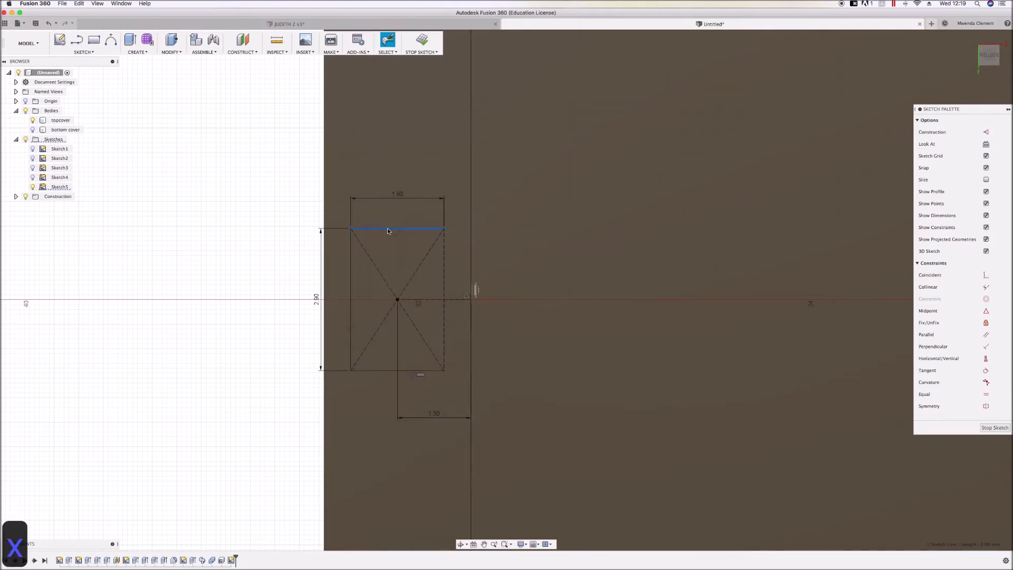
{"action": "left_click", "coordinate": [443, 278]}
{"action": "key", "text": "x"}
Extrude the rectangle profile -2 mm as a cut into the topcover's rim
{"action": "scroll", "coordinate": [283, 301], "scroll_direction": "down", "scroll_amount": 5}
{"action": "middle_click_drag", "start_coordinate": [258, 330], "coordinate": [310, 316], "text": "shift"}
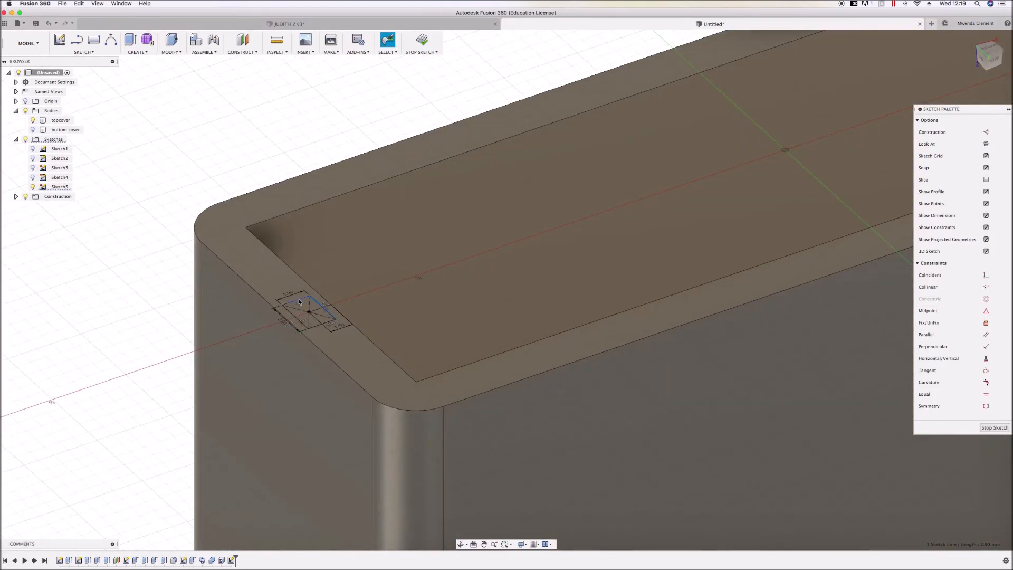
{"action": "right_click", "coordinate": [305, 304]}
{"action": "left_click", "coordinate": [317, 302]}
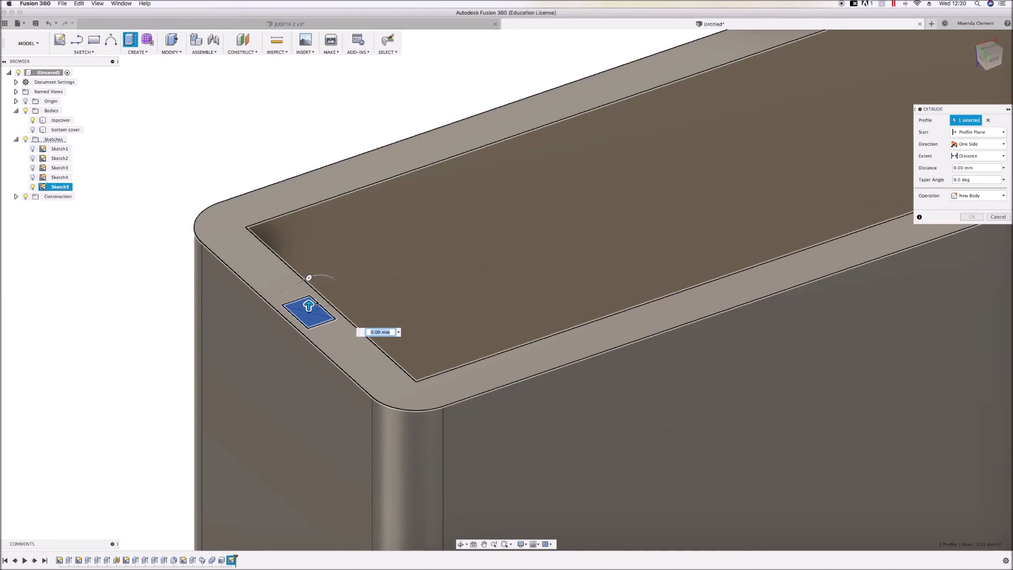
{"action": "type", "text": "-2"}
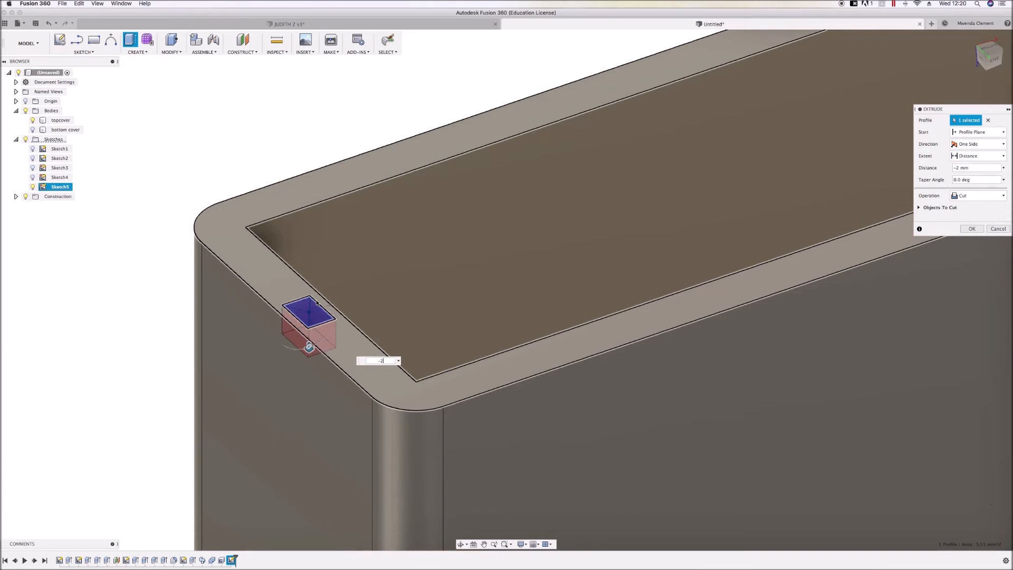
{"action": "key", "text": "Return"}
Sweep the end face of the rim pocket along the chained outer rim edge as a cut to form the topcover's groove
{"action": "scroll", "coordinate": [327, 153], "scroll_direction": "down", "scroll_amount": 5}
{"action": "scroll", "coordinate": [237, 312], "scroll_direction": "up", "scroll_amount": 4}
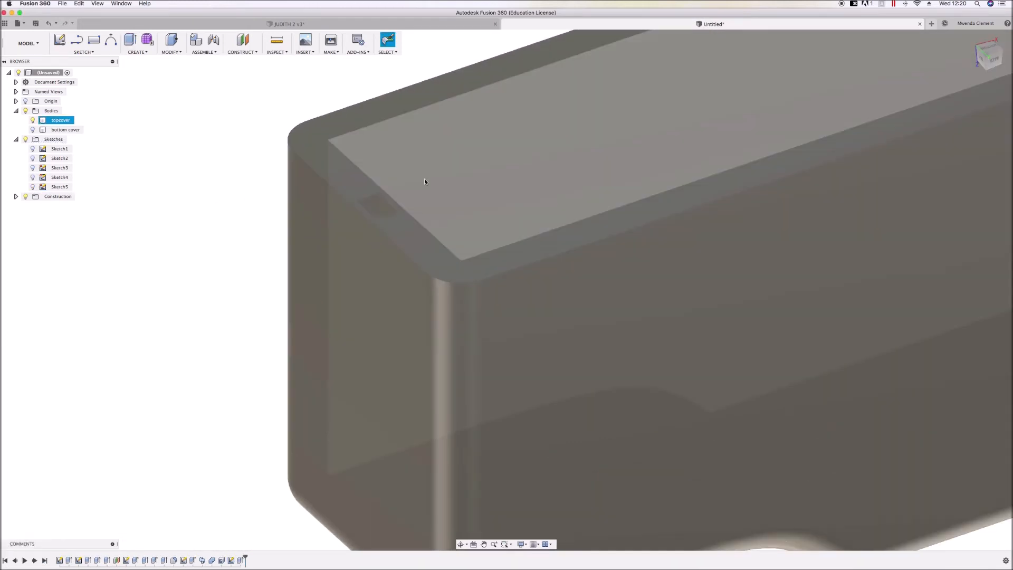
{"action": "right_click", "coordinate": [374, 202]}
{"action": "left_click", "coordinate": [193, 89]}
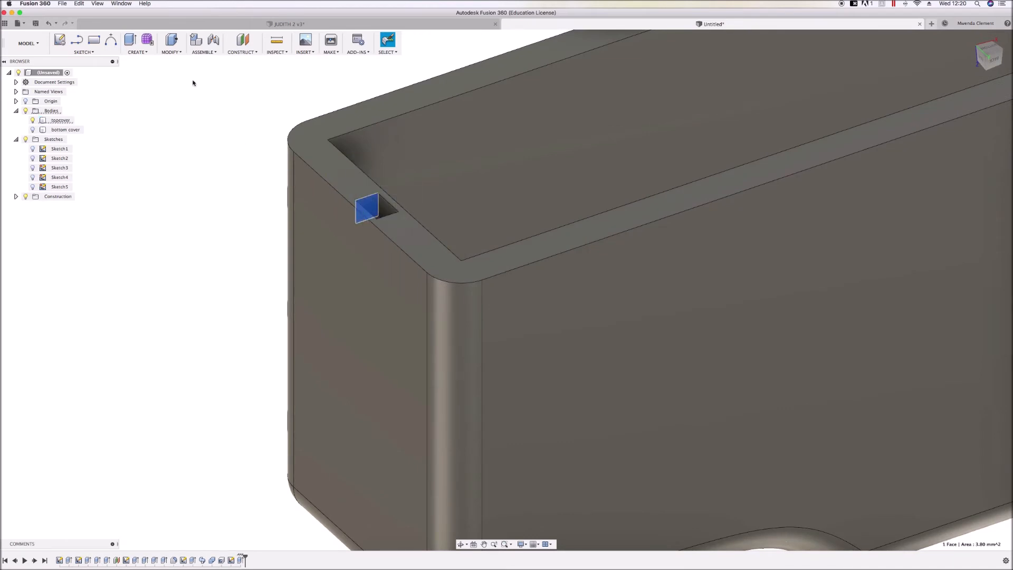
{"action": "left_click", "coordinate": [167, 55]}
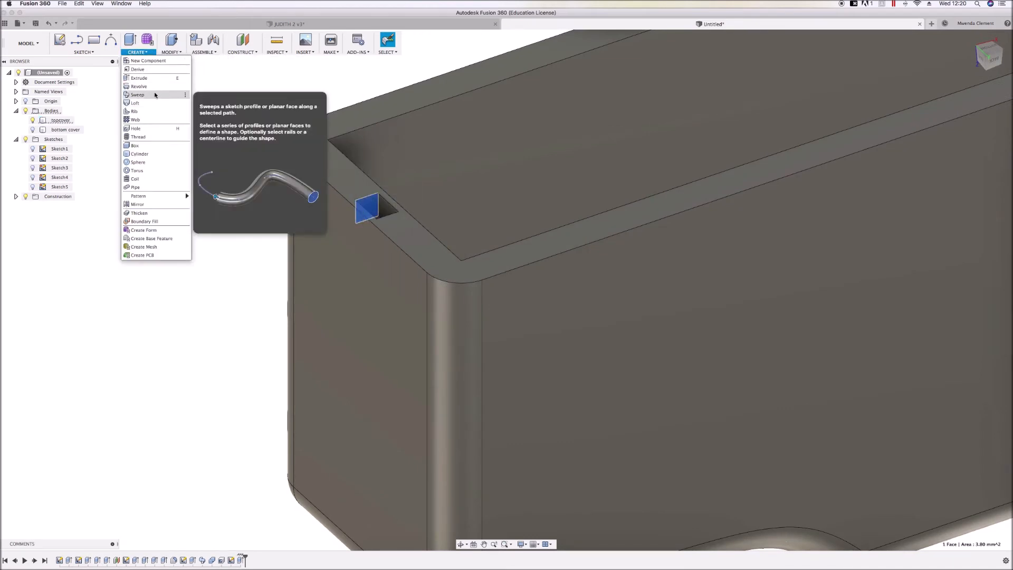
{"action": "left_click", "coordinate": [155, 95]}
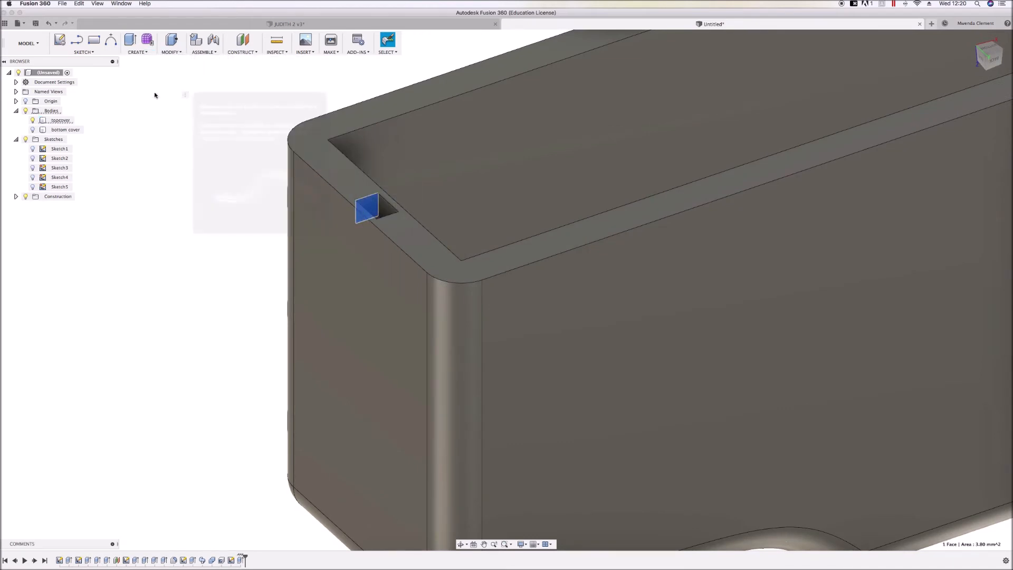
{"action": "left_click", "coordinate": [713, 192]}
{"action": "scroll", "coordinate": [362, 235], "scroll_direction": "down", "scroll_amount": 8}
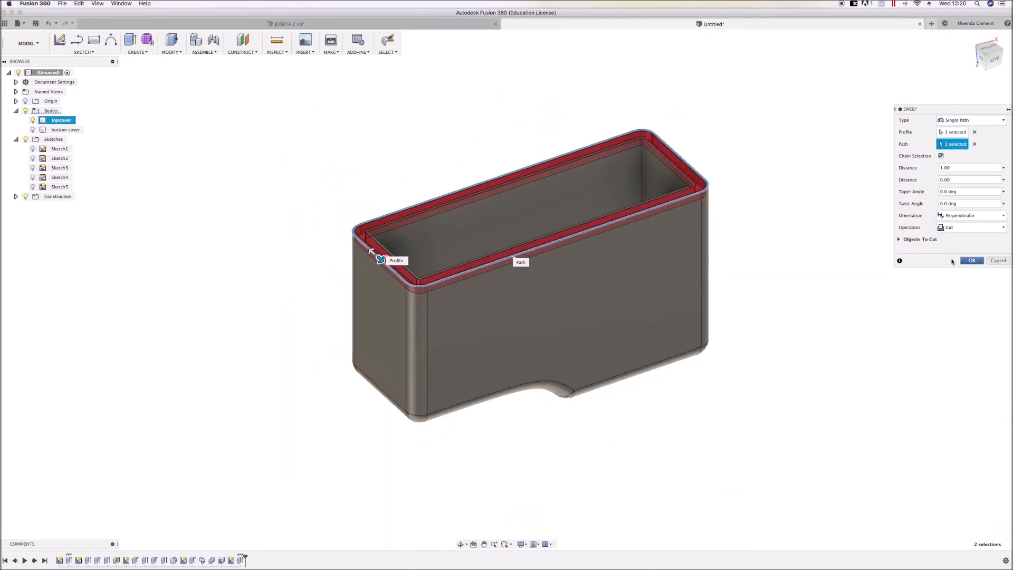
{"action": "left_click", "coordinate": [971, 261]}
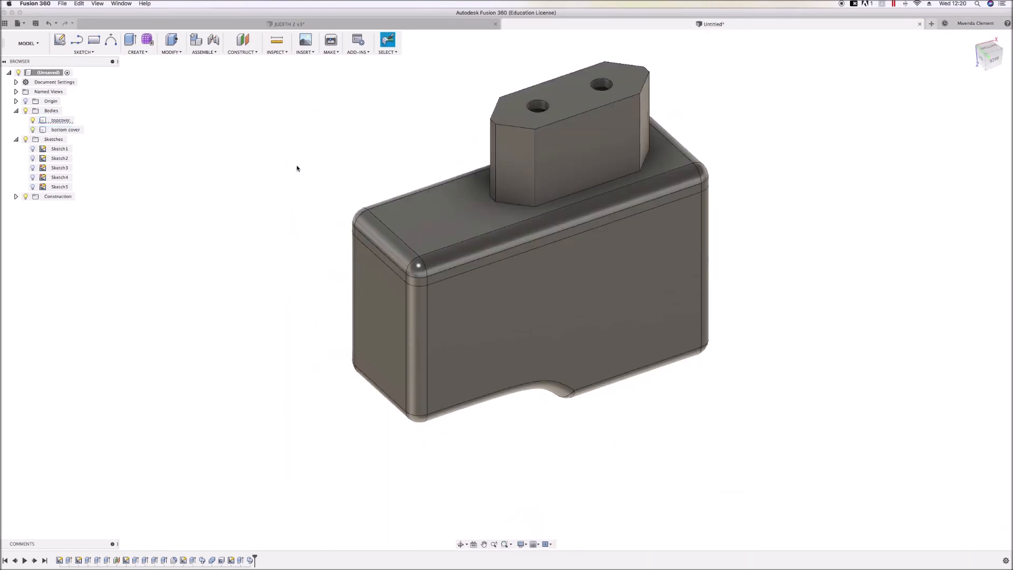
Create a section analysis from the short end face, with its cutting plane moved inward through both covers
{"action": "middle_click_drag", "start_coordinate": [314, 244], "coordinate": [348, 214], "text": "shift"}
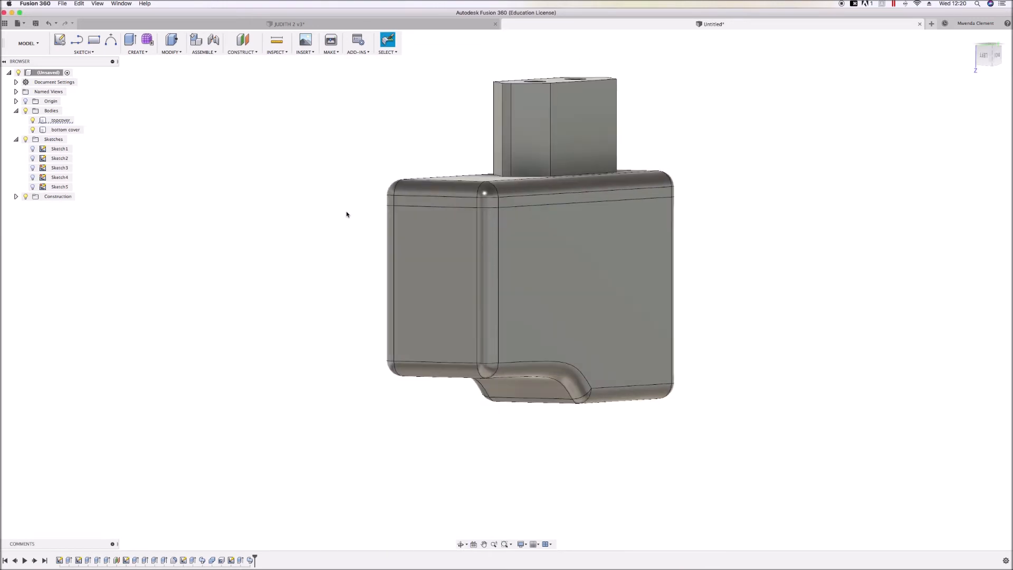
{"action": "left_click", "coordinate": [971, 37]}
{"action": "middle_click_drag", "start_coordinate": [456, 358], "coordinate": [268, 239], "text": "shift"}
{"action": "left_click", "coordinate": [276, 52]}
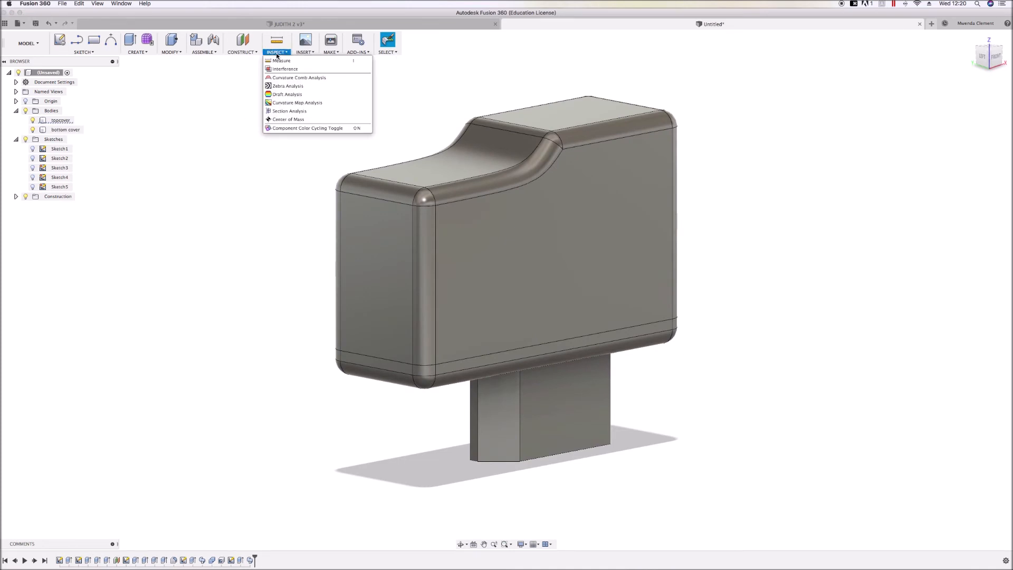
{"action": "left_click", "coordinate": [289, 111]}
{"action": "left_click", "coordinate": [363, 275]}
{"action": "left_click_drag", "start_coordinate": [363, 274], "coordinate": [406, 278]}
{"action": "left_click", "coordinate": [972, 200]}
{"action": "scroll", "coordinate": [821, 293], "scroll_direction": "down", "scroll_amount": 2}
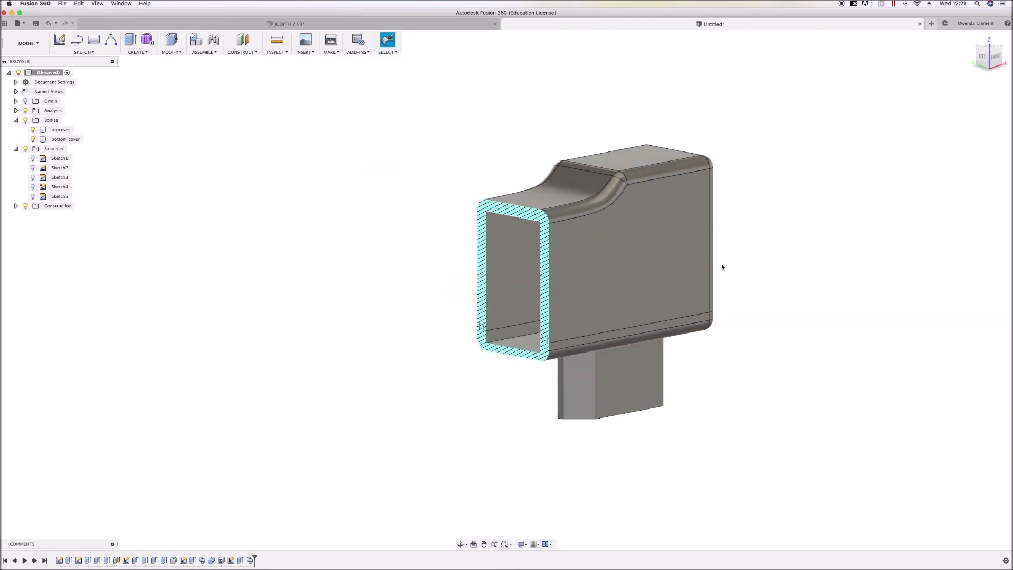
Examine how the lip fits in the groove in the left view of the section, selecting the lip's vertical side edge
{"action": "left_click", "coordinate": [981, 58]}
{"action": "scroll", "coordinate": [603, 319], "scroll_direction": "up", "scroll_amount": 5}
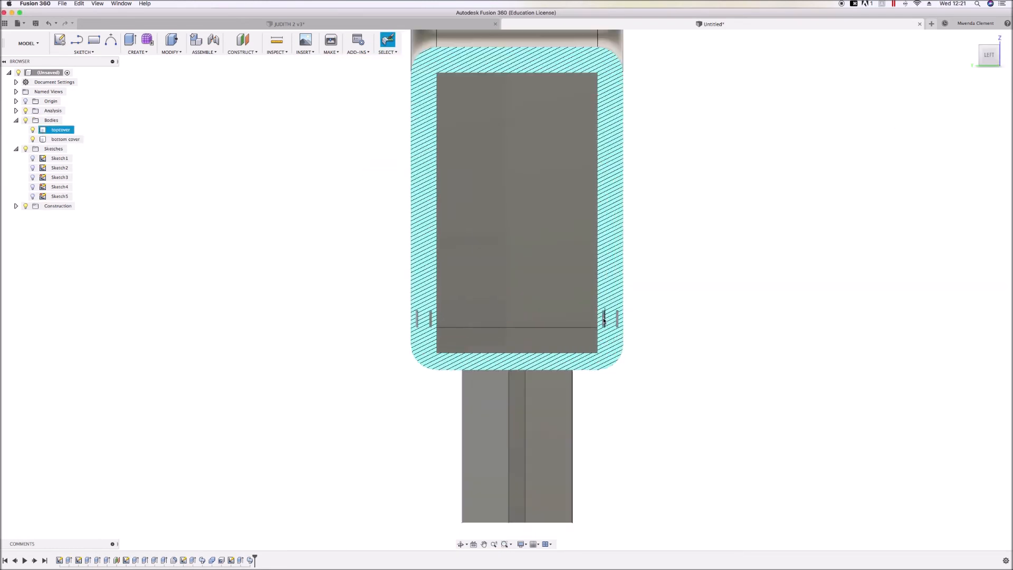
{"action": "scroll", "coordinate": [604, 320], "scroll_direction": "up", "scroll_amount": 5}
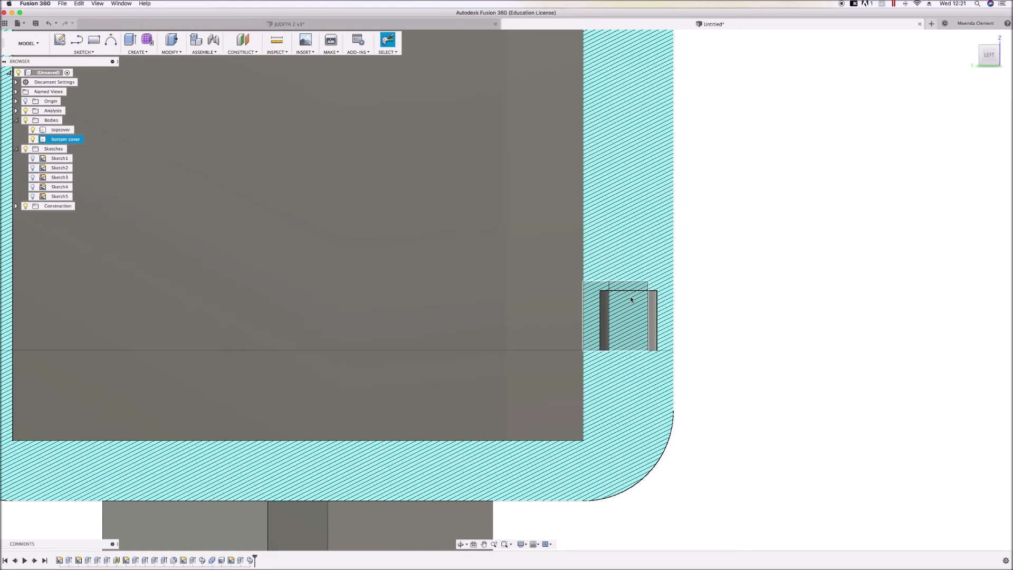
{"action": "left_click", "coordinate": [656, 314]}
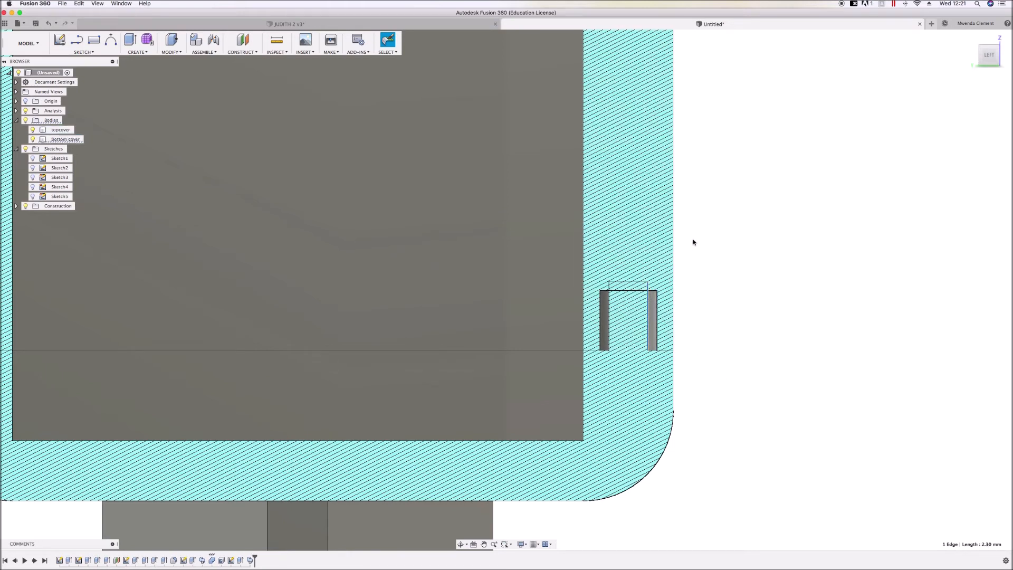
{"action": "scroll", "coordinate": [607, 253], "scroll_direction": "down", "scroll_amount": 10}
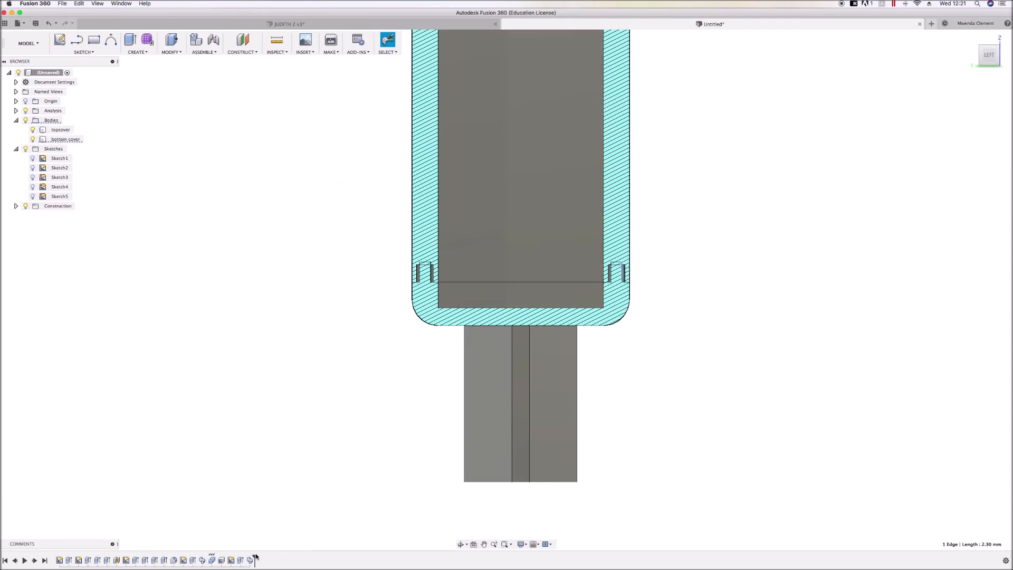
Hide the section analysis and the topcover body to expose the bottom cover's lip
{"action": "left_click", "coordinate": [25, 111]}
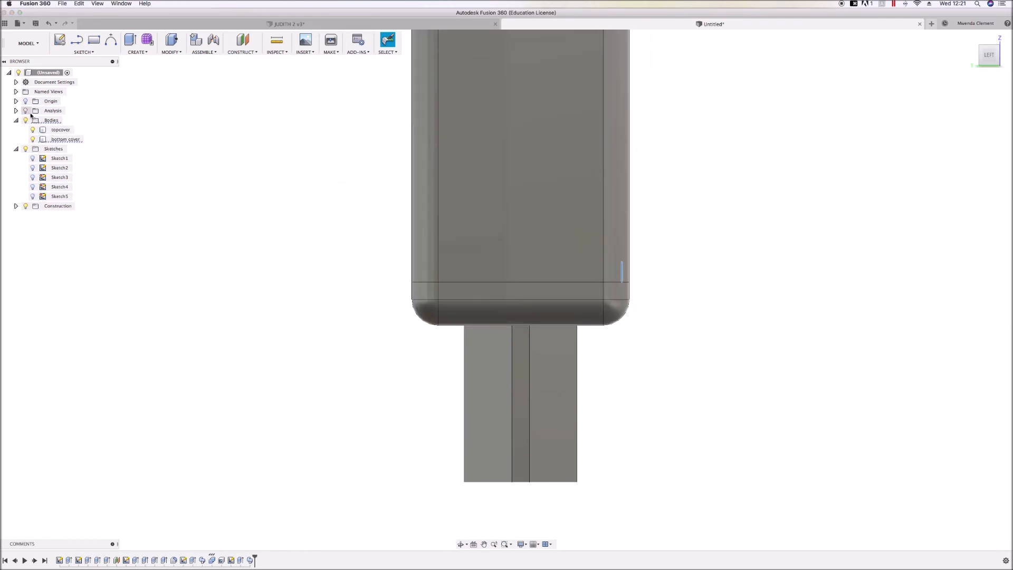
{"action": "left_click", "coordinate": [33, 129]}
{"action": "middle_click_drag", "start_coordinate": [411, 253], "coordinate": [387, 268], "text": "shift"}
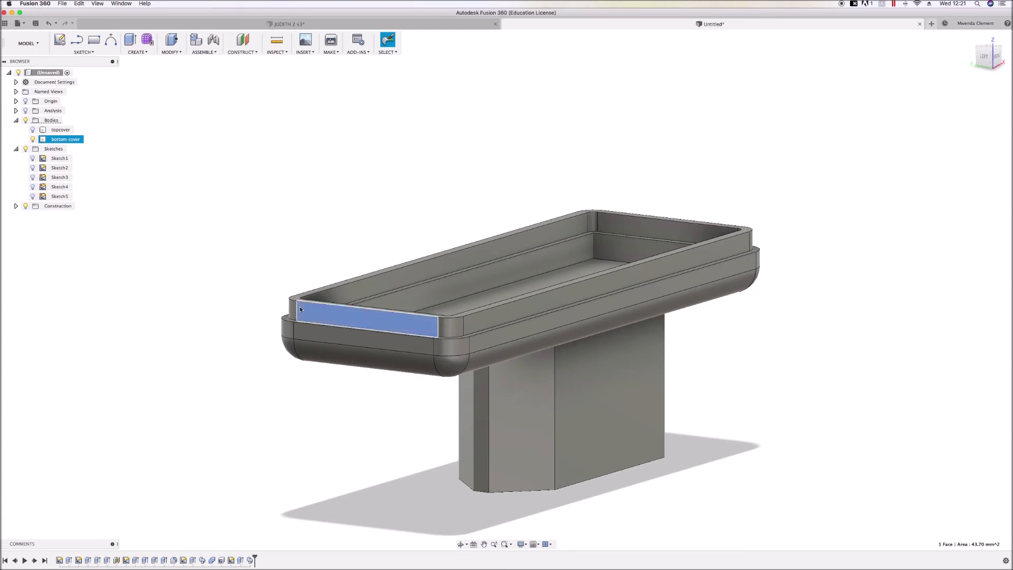
Edit the extrude feature that starts the bottom cover's lip and set its distance to 1.8 mm
{"action": "right_click", "coordinate": [195, 564]}
{"action": "left_click", "coordinate": [211, 482]}
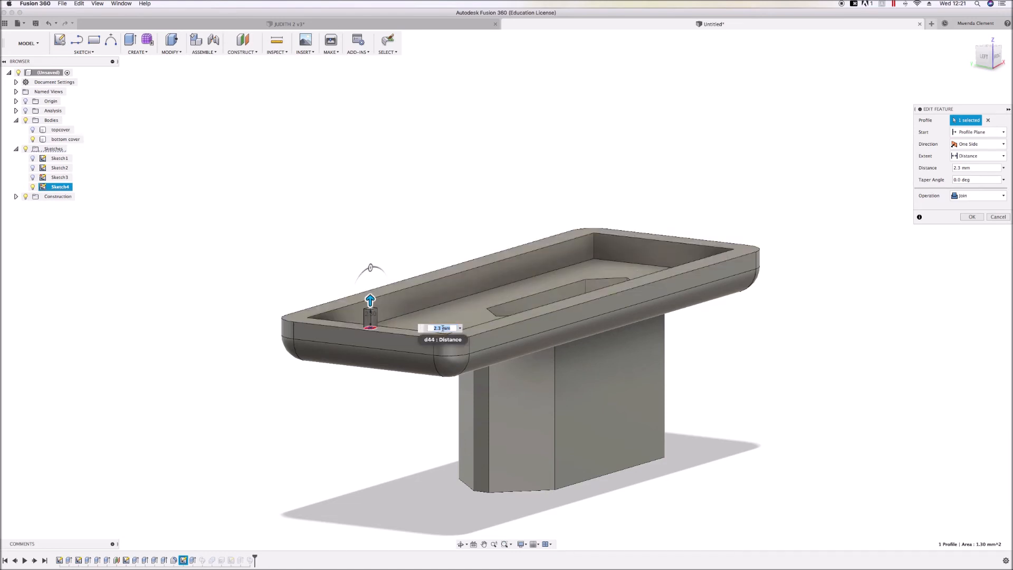
{"action": "type", "text": "1"}
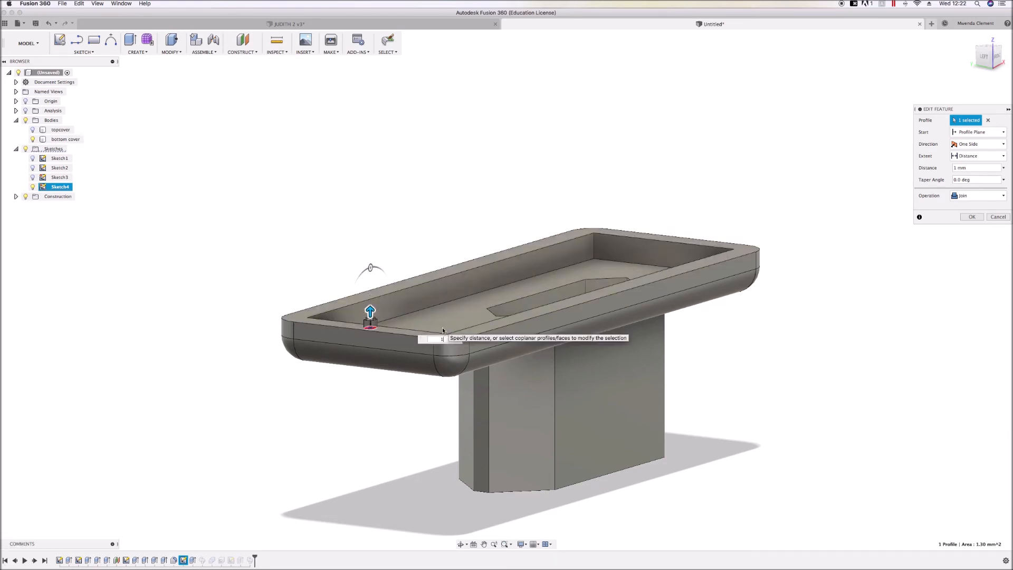
{"action": "type", "text": ".8"}
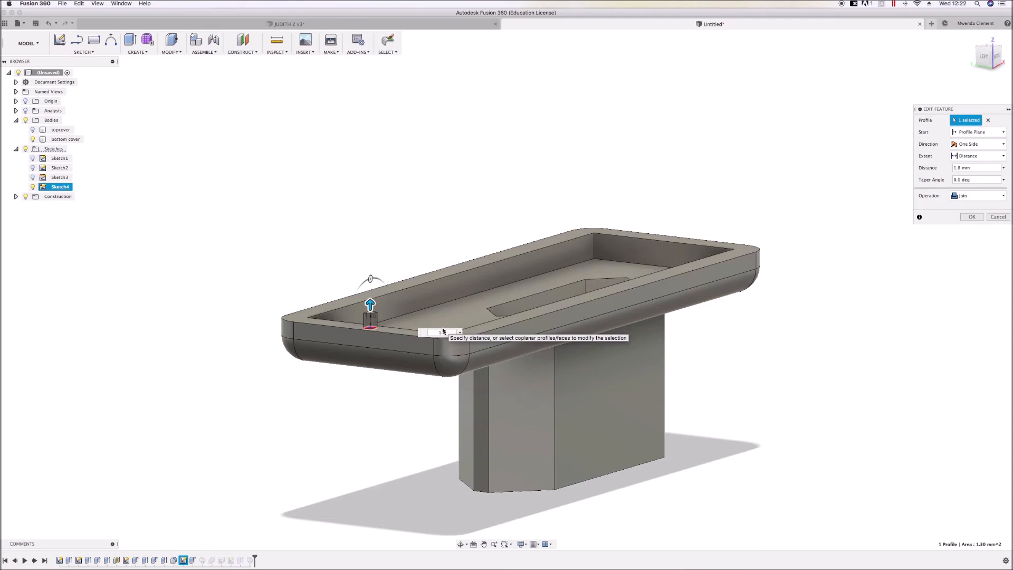
{"action": "key", "text": "Return"}
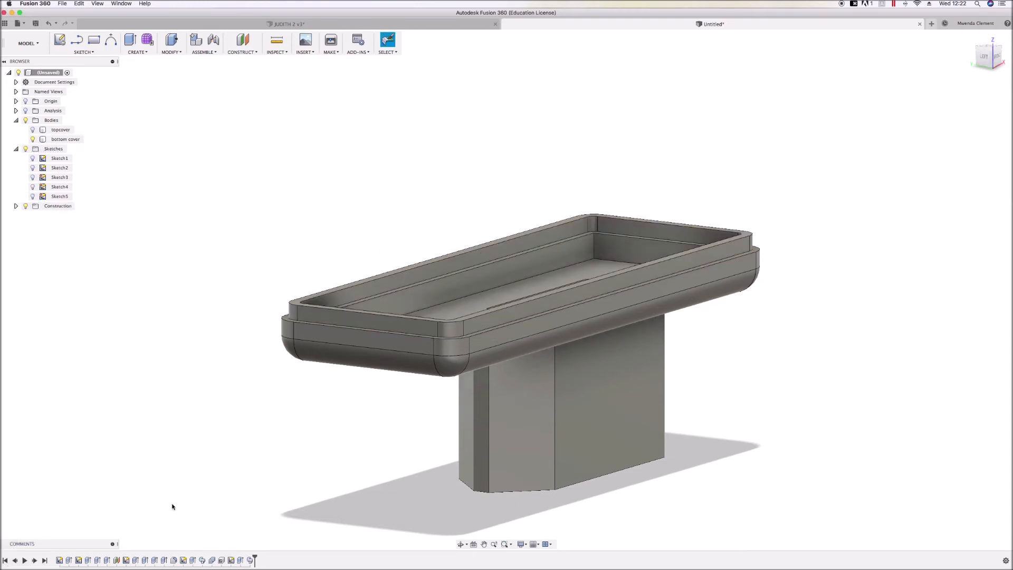
Show the topcover and the section analysis again and examine the clearance around the lip in the groove
{"action": "left_click", "coordinate": [33, 129]}
{"action": "left_click", "coordinate": [25, 111]}
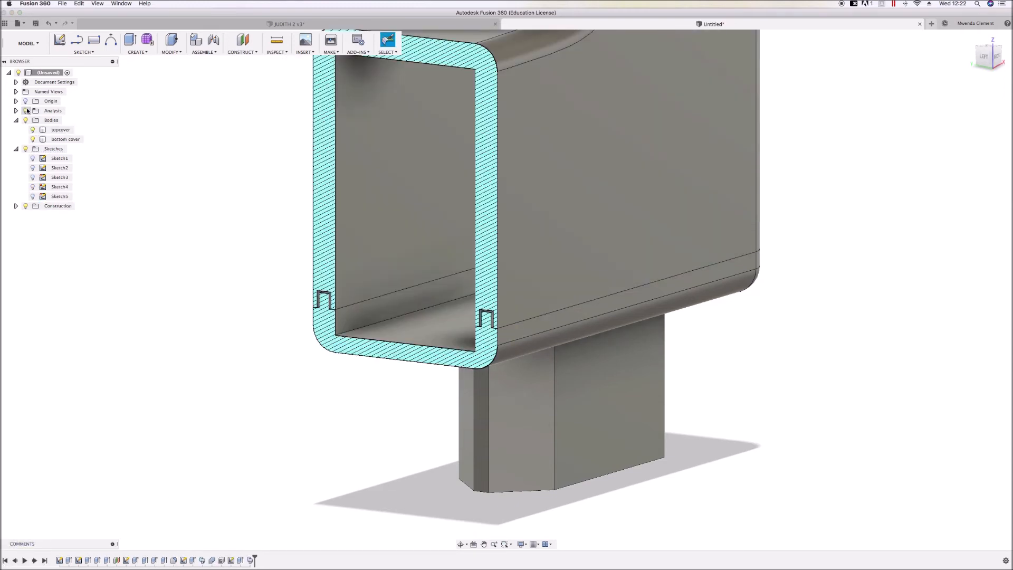
{"action": "middle_click_drag", "start_coordinate": [608, 396], "coordinate": [638, 391], "text": "shift"}
{"action": "scroll", "coordinate": [544, 297], "scroll_direction": "up", "scroll_amount": 10}
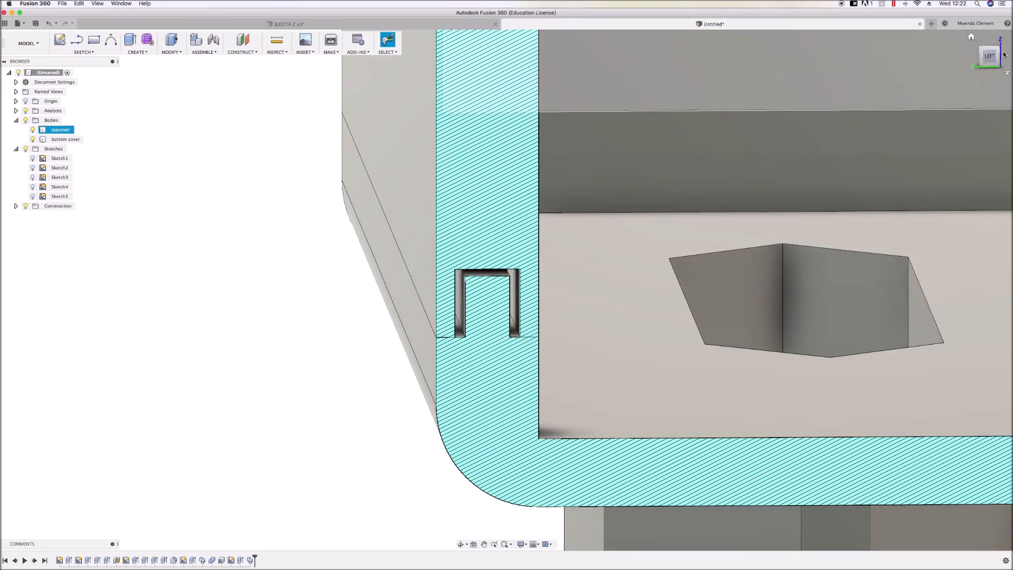
{"action": "left_click", "coordinate": [988, 54]}
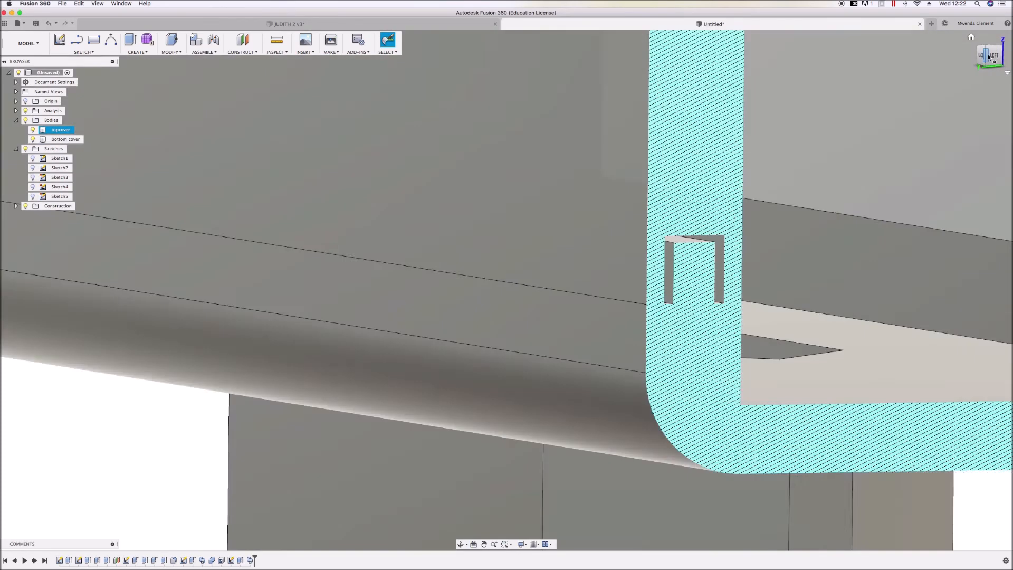
Measure the distance between the lip's top edge and the groove's top edge in the section view
{"action": "scroll", "coordinate": [643, 262], "scroll_direction": "up", "scroll_amount": 12}
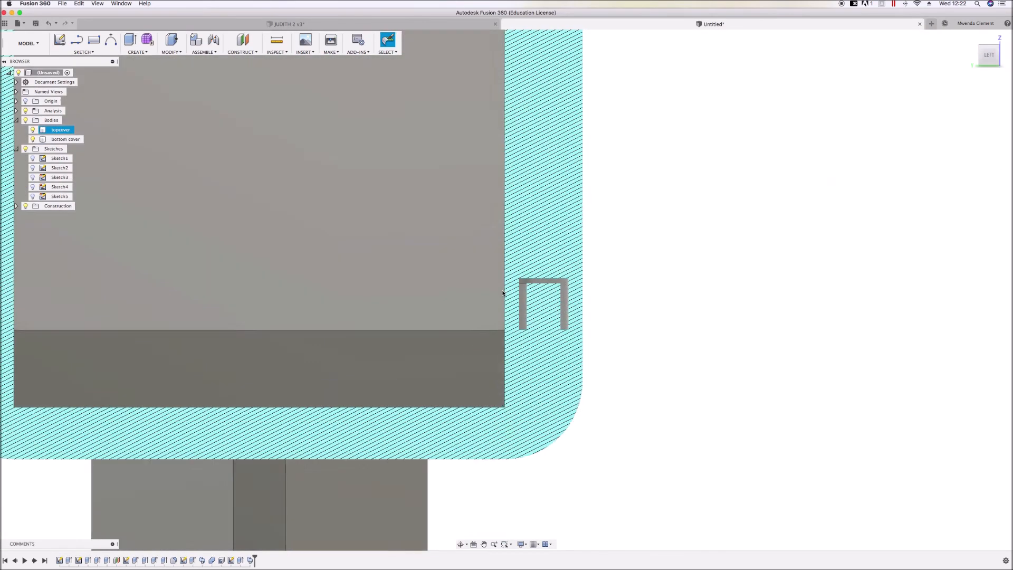
{"action": "key", "text": "i"}
{"action": "left_click", "coordinate": [665, 288]}
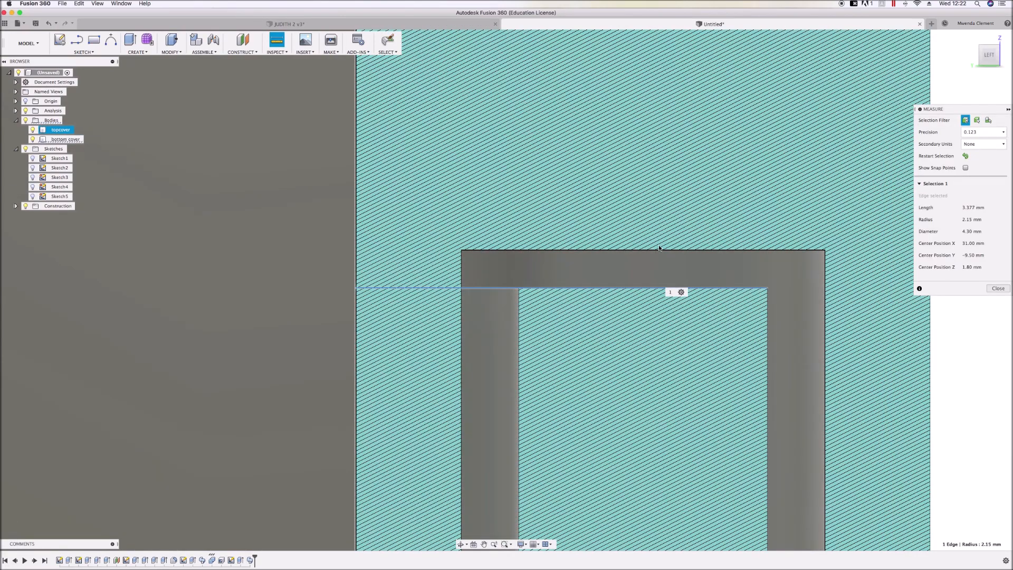
{"action": "left_click", "coordinate": [664, 250]}
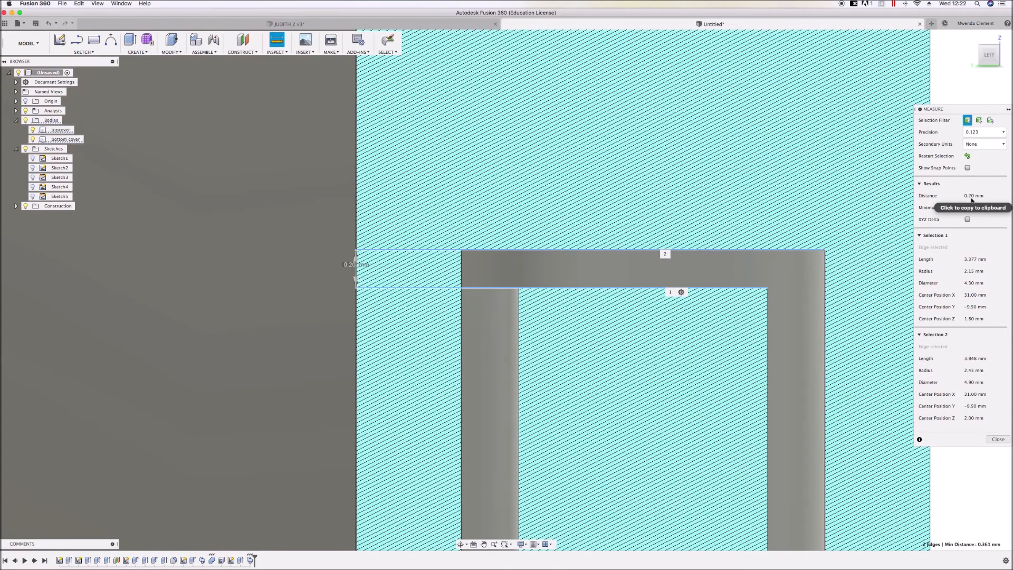
{"action": "scroll", "coordinate": [714, 274], "scroll_direction": "down", "scroll_amount": 5}
{"action": "scroll", "coordinate": [465, 278], "scroll_direction": "up", "scroll_amount": 6}
{"action": "scroll", "coordinate": [464, 282], "scroll_direction": "down", "scroll_amount": 10}
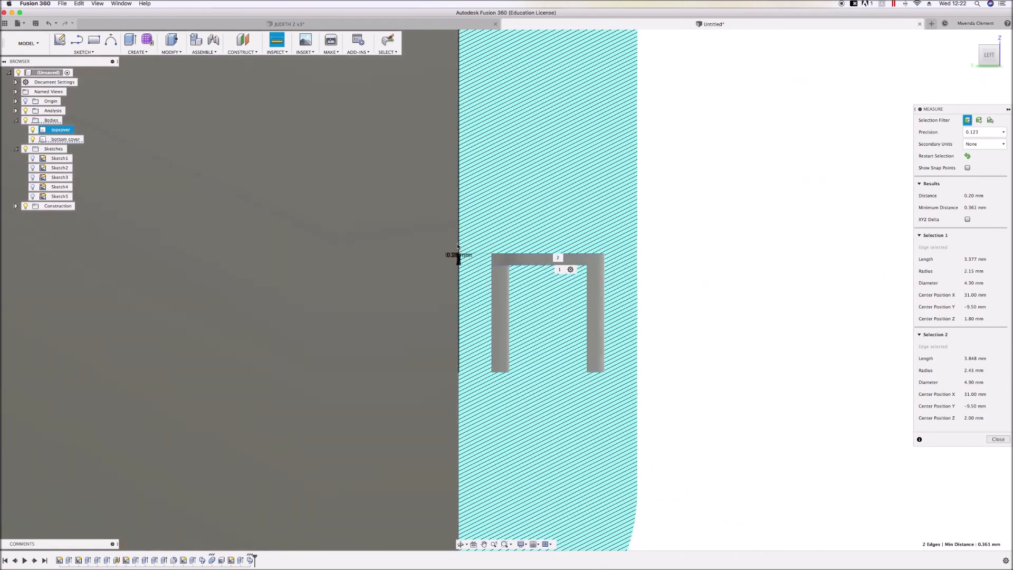
{"action": "key", "text": "Escape"}
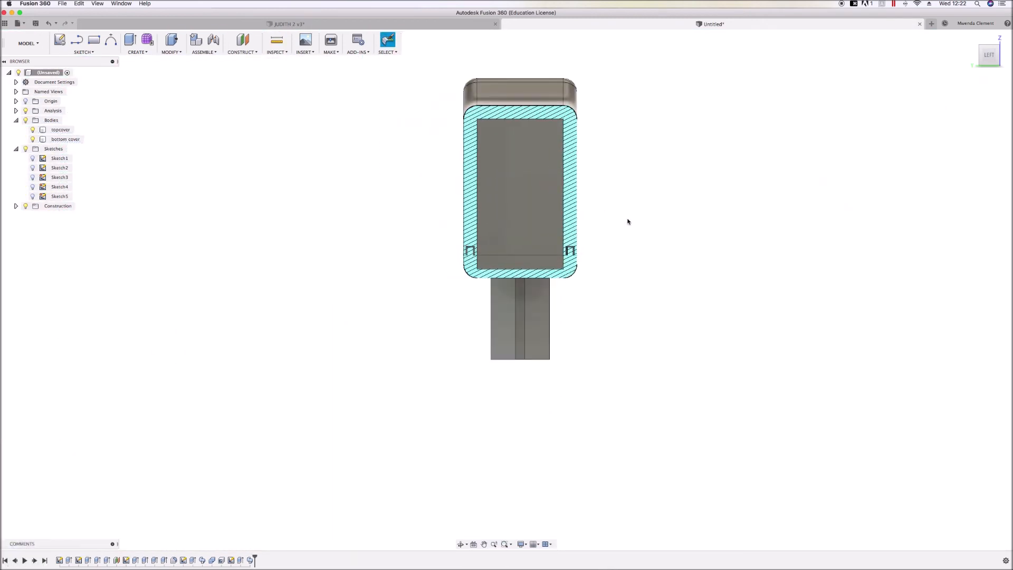
Hide the section analysis and create a component from the bottom cover body
{"action": "left_click", "coordinate": [26, 110]}
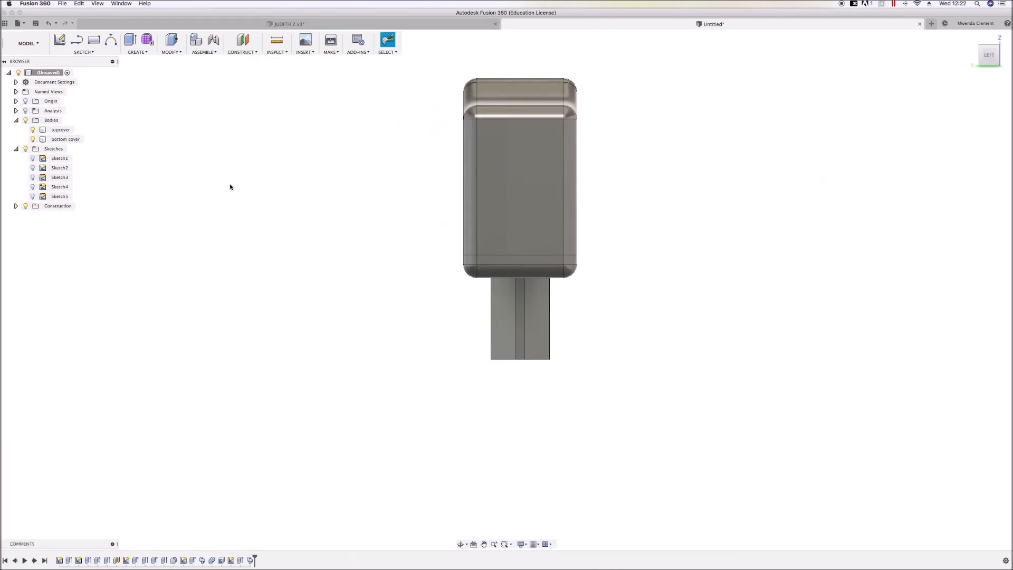
{"action": "middle_click_drag", "start_coordinate": [276, 243], "coordinate": [579, 219], "text": "shift"}
{"action": "scroll", "coordinate": [794, 182], "scroll_direction": "down", "scroll_amount": 2}
{"action": "scroll", "coordinate": [857, 144], "scroll_direction": "up", "scroll_amount": 4}
{"action": "scroll", "coordinate": [830, 165], "scroll_direction": "down", "scroll_amount": 3}
{"action": "scroll", "coordinate": [830, 90], "scroll_direction": "up", "scroll_amount": 5}
{"action": "scroll", "coordinate": [830, 91], "scroll_direction": "down", "scroll_amount": 3}
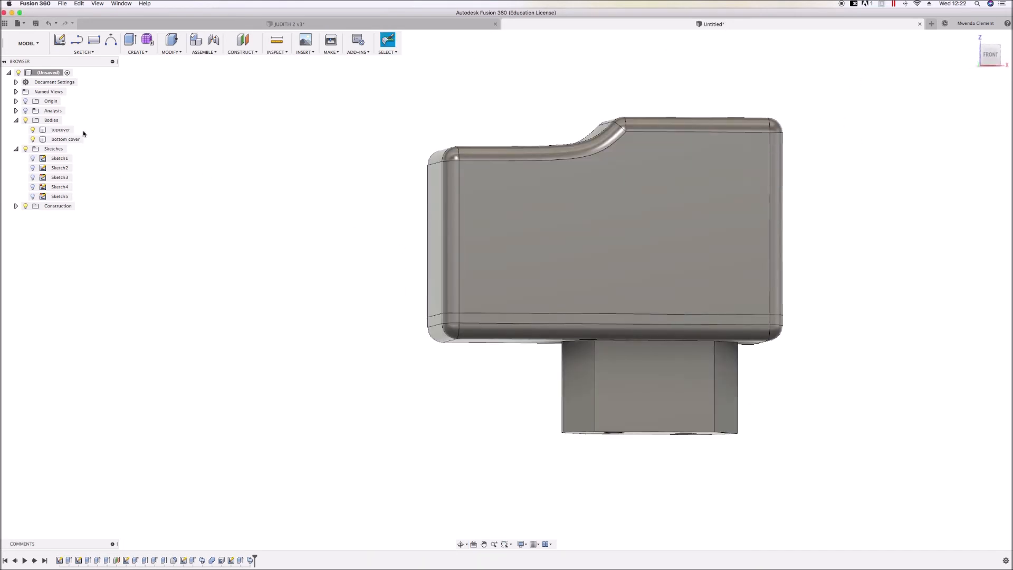
{"action": "right_click", "coordinate": [66, 139]}
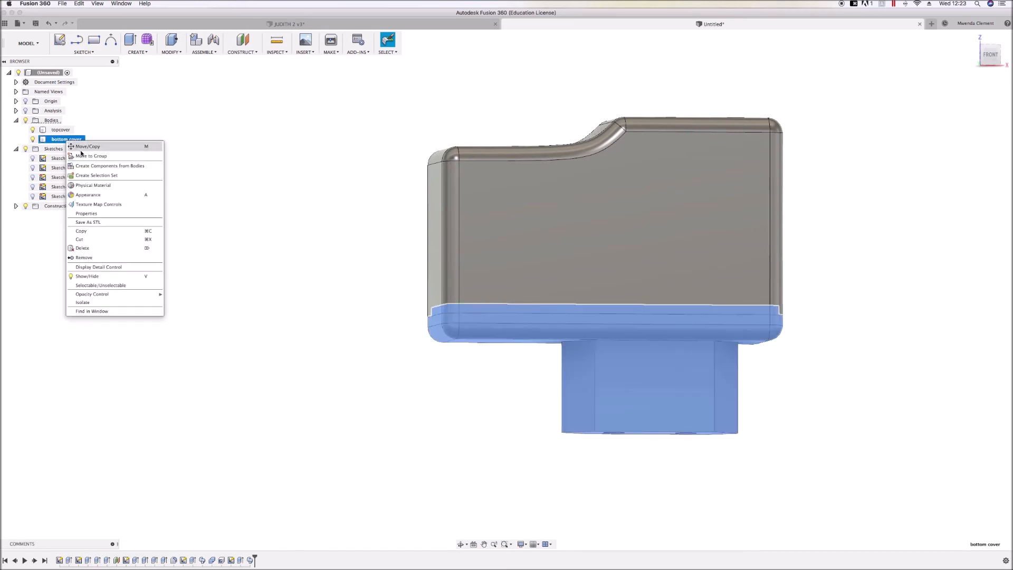
{"action": "left_click", "coordinate": [134, 167]}
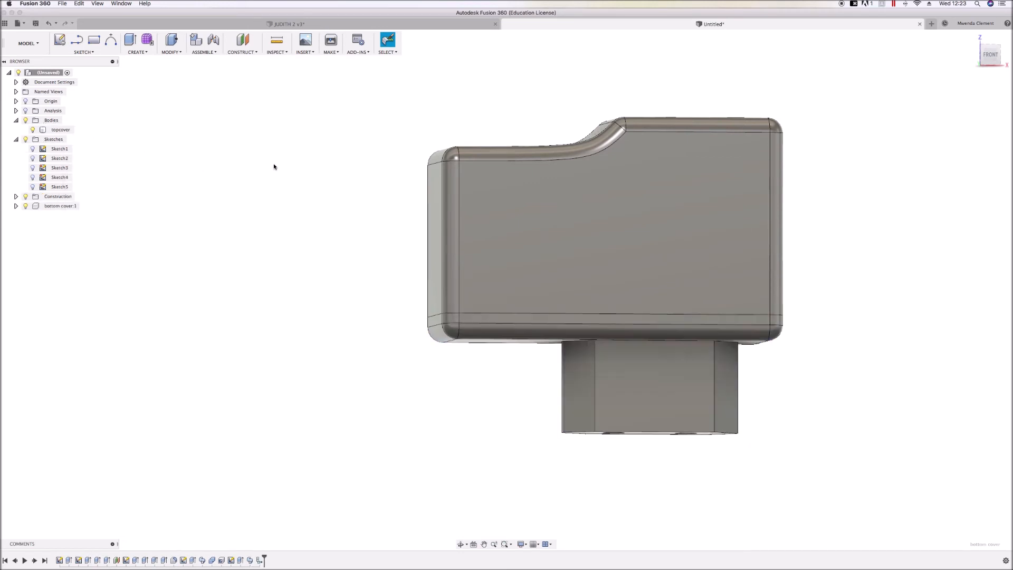
Start a joint from the bottom cover lip's corner to the matching groove corner in the topcover's rim, with Slider motion
{"action": "left_click", "coordinate": [213, 41]}
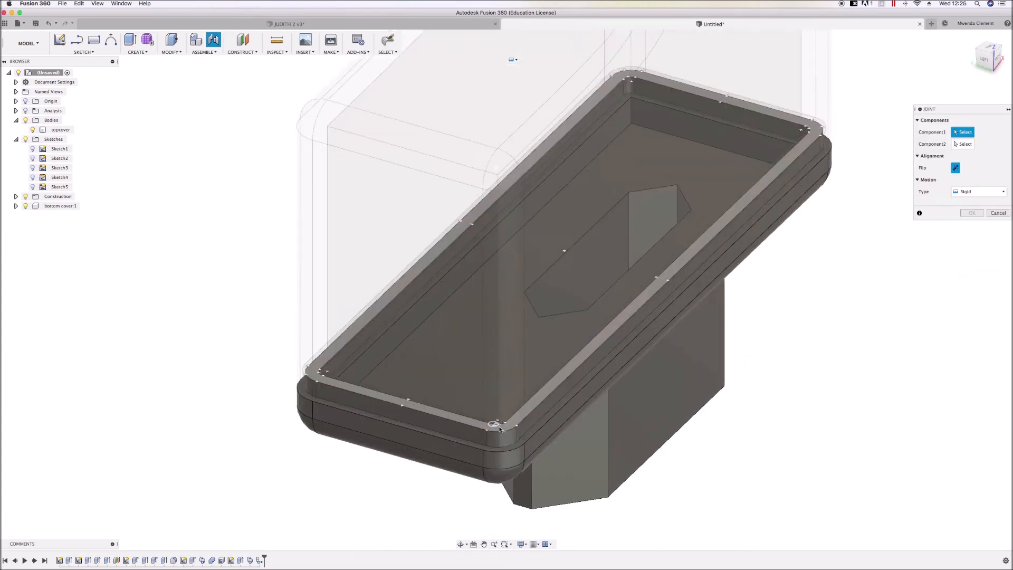
{"action": "scroll", "coordinate": [501, 422], "scroll_direction": "up", "scroll_amount": 5}
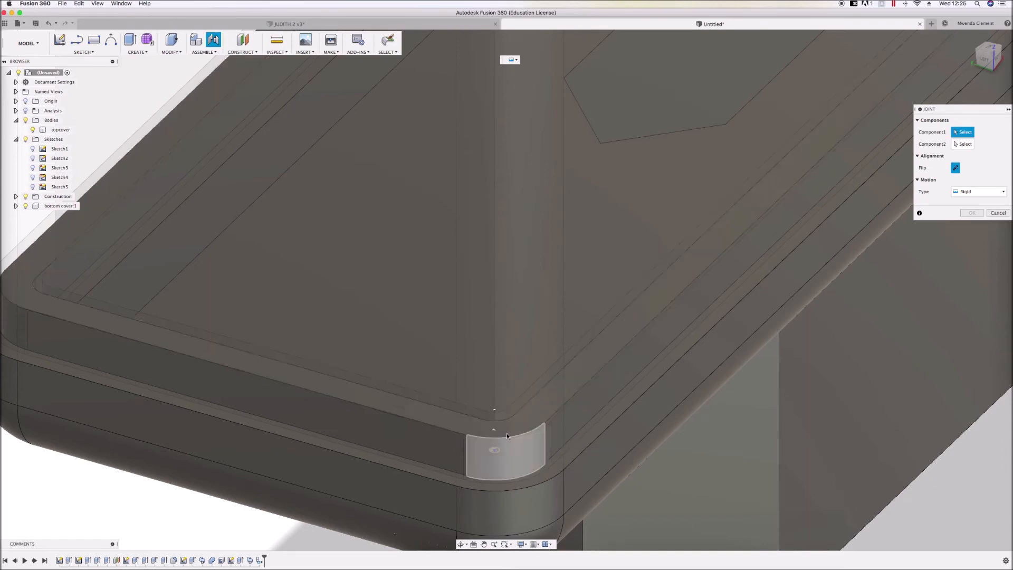
{"action": "left_click", "coordinate": [501, 422]}
{"action": "scroll", "coordinate": [504, 355], "scroll_direction": "down", "scroll_amount": 5}
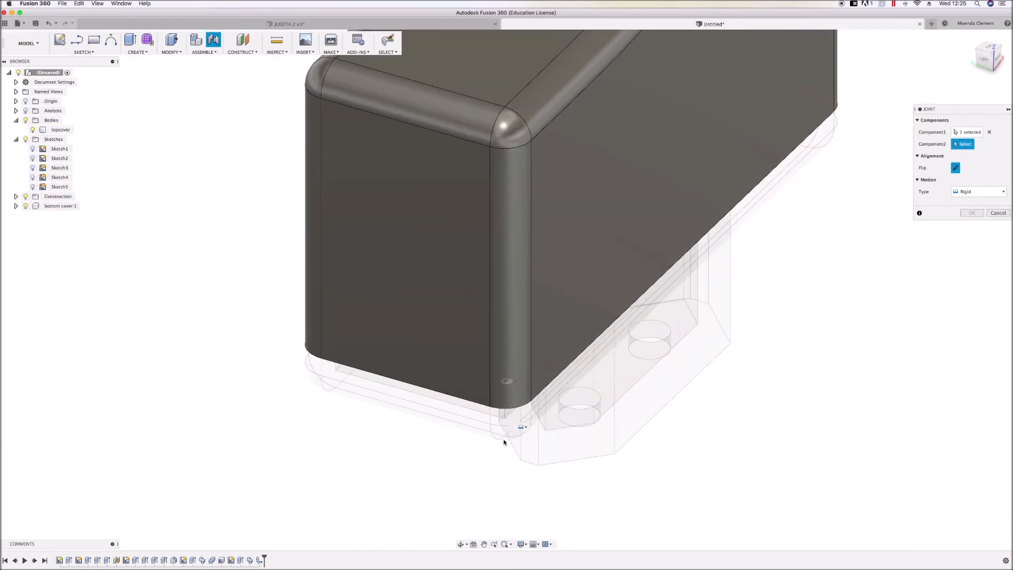
{"action": "middle_click_drag", "start_coordinate": [500, 446], "coordinate": [504, 372], "text": "shift"}
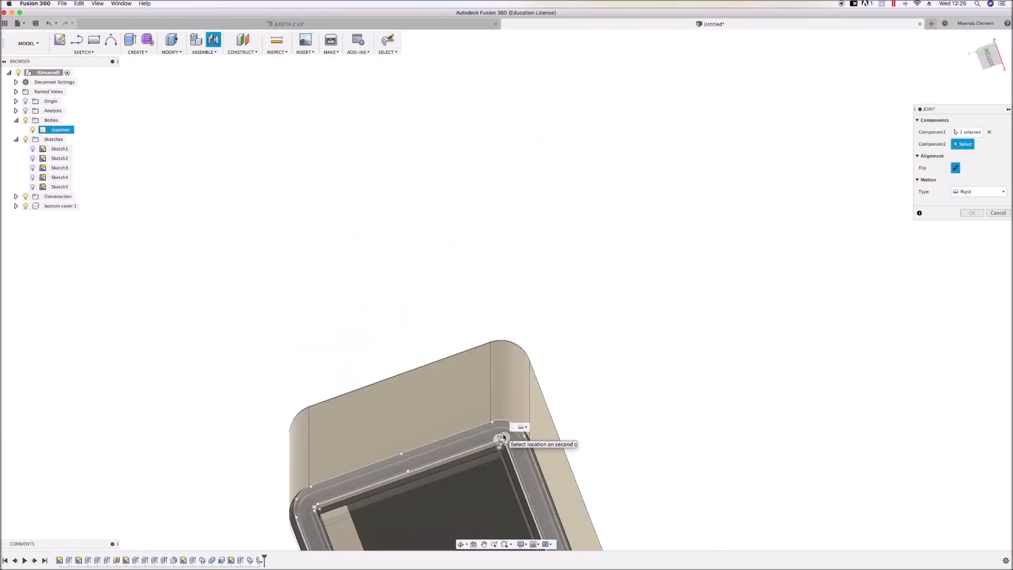
{"action": "scroll", "coordinate": [504, 438], "scroll_direction": "up", "scroll_amount": 3}
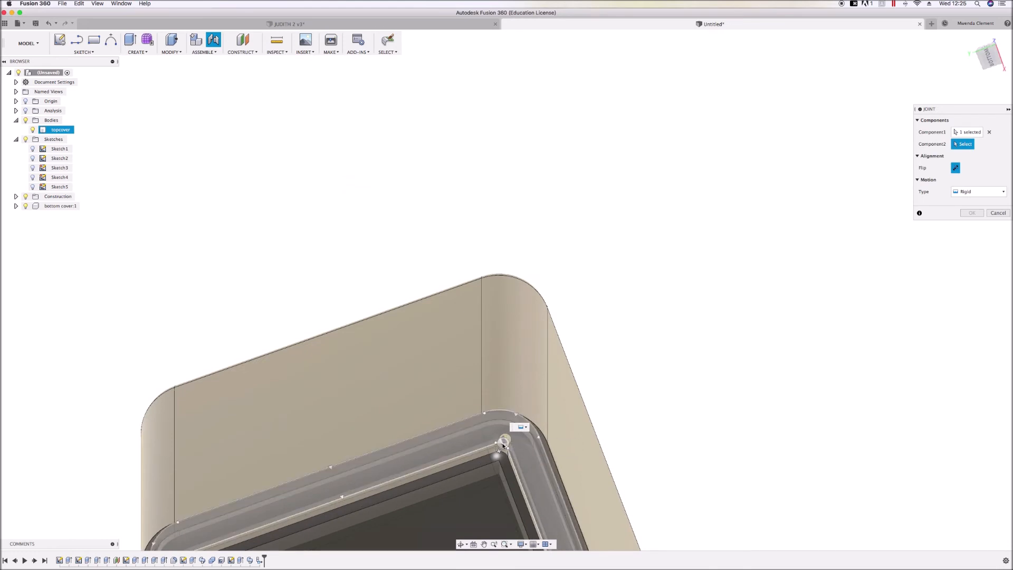
{"action": "left_click", "coordinate": [504, 445]}
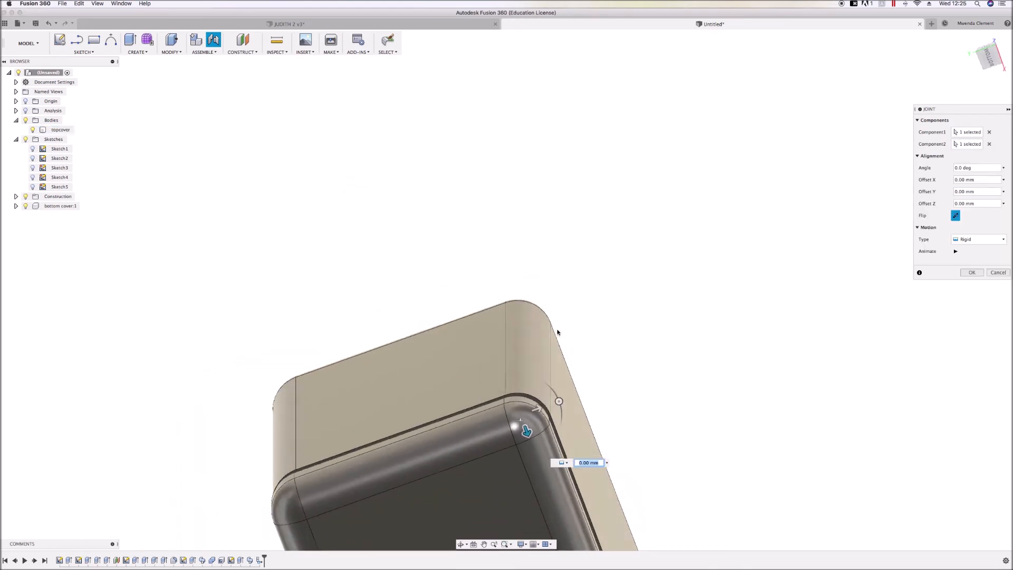
{"action": "left_click", "coordinate": [979, 239]}
{"action": "left_click", "coordinate": [967, 265]}
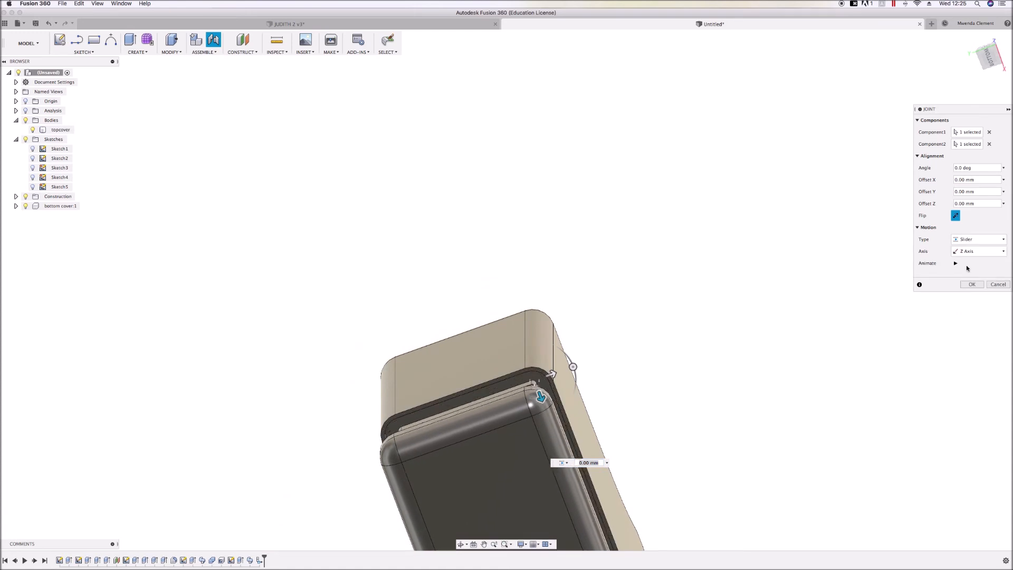
Set the joint's Y offset to 0.2 mm, checking the cover alignment from the bottom view
{"action": "left_click", "coordinate": [989, 63]}
{"action": "scroll", "coordinate": [551, 359], "scroll_direction": "up", "scroll_amount": 5}
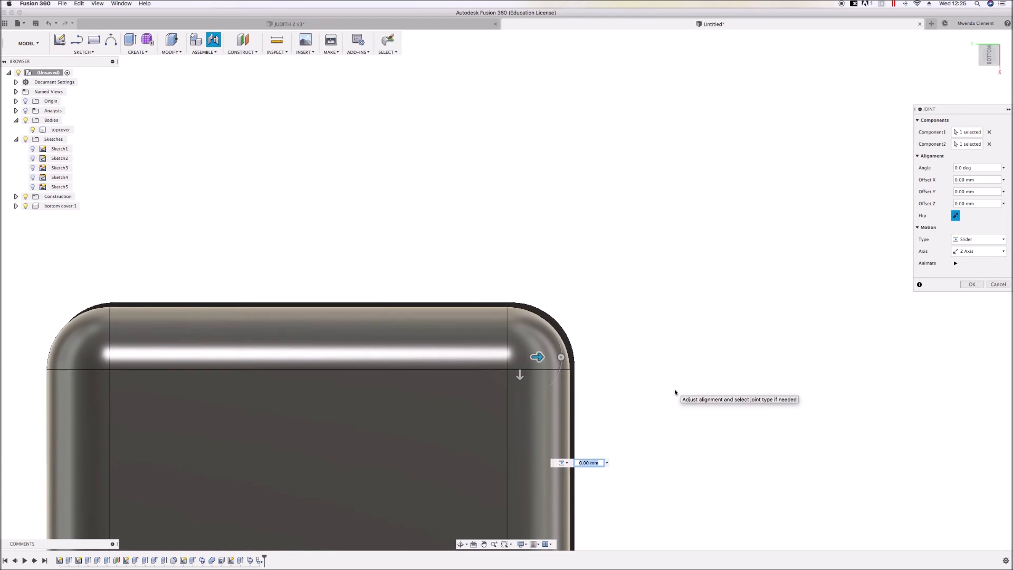
{"action": "type", "text": "01"}
{"action": "key", "text": "BackSpace"}
{"action": "key", "text": "BackSpace"}
{"action": "type", "text": "0.2"}
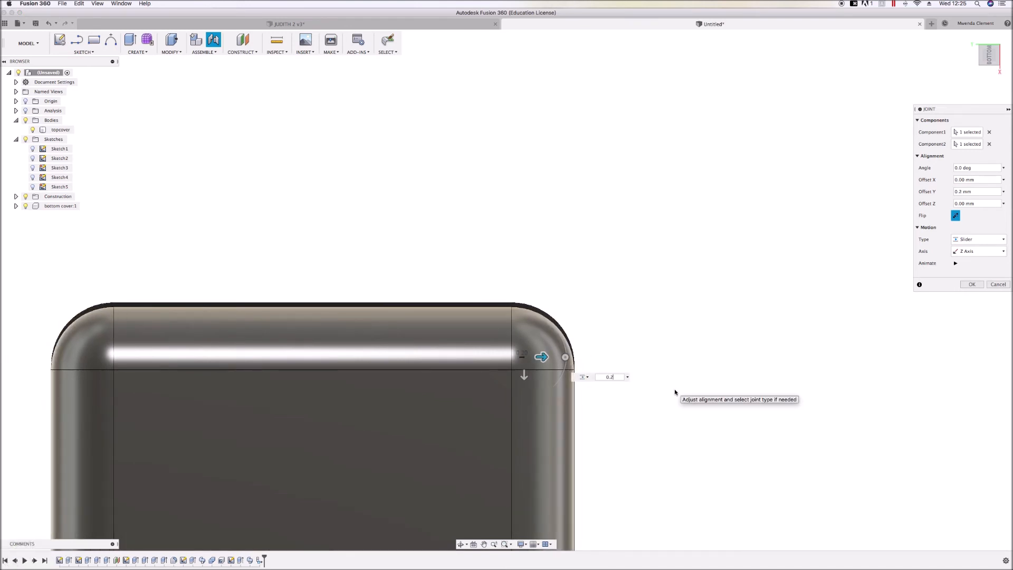
{"action": "scroll", "coordinate": [673, 383], "scroll_direction": "down", "scroll_amount": 3}
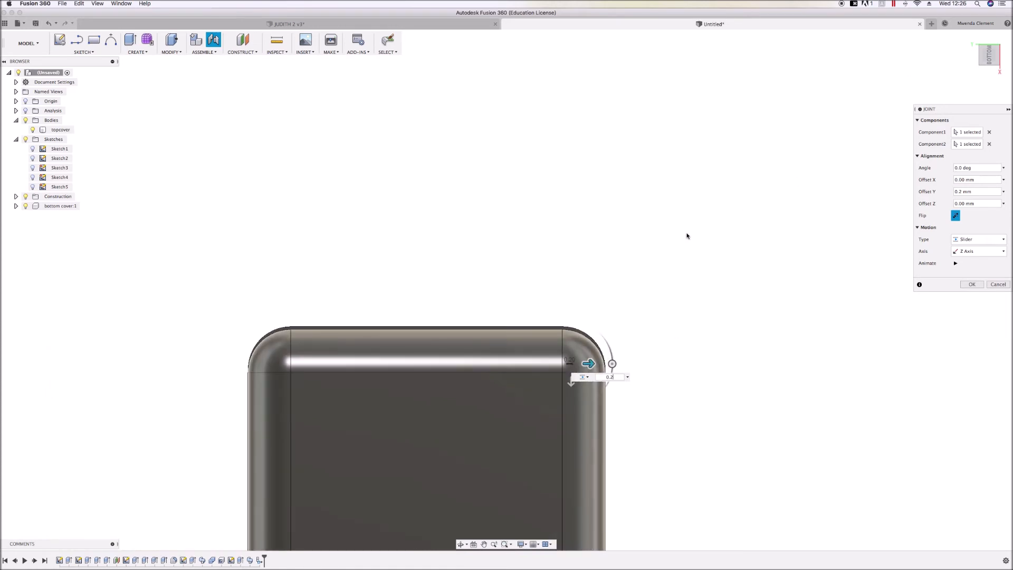
{"action": "scroll", "coordinate": [671, 237], "scroll_direction": "down", "scroll_amount": 2}
Try joint X offsets of -0.1, -0.3, -0.2 and -0.09 mm while comparing the covers' edges from the front
{"action": "middle_click_drag", "start_coordinate": [672, 237], "coordinate": [415, 286], "text": "shift"}
{"action": "scroll", "coordinate": [415, 286], "scroll_direction": "down", "scroll_amount": 3}
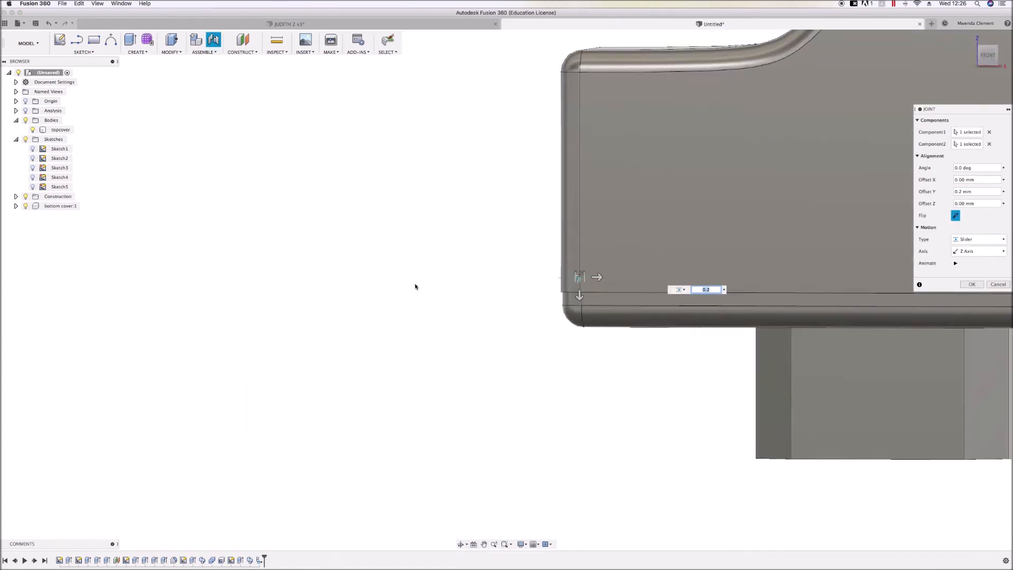
{"action": "scroll", "coordinate": [406, 290], "scroll_direction": "down", "scroll_amount": 3}
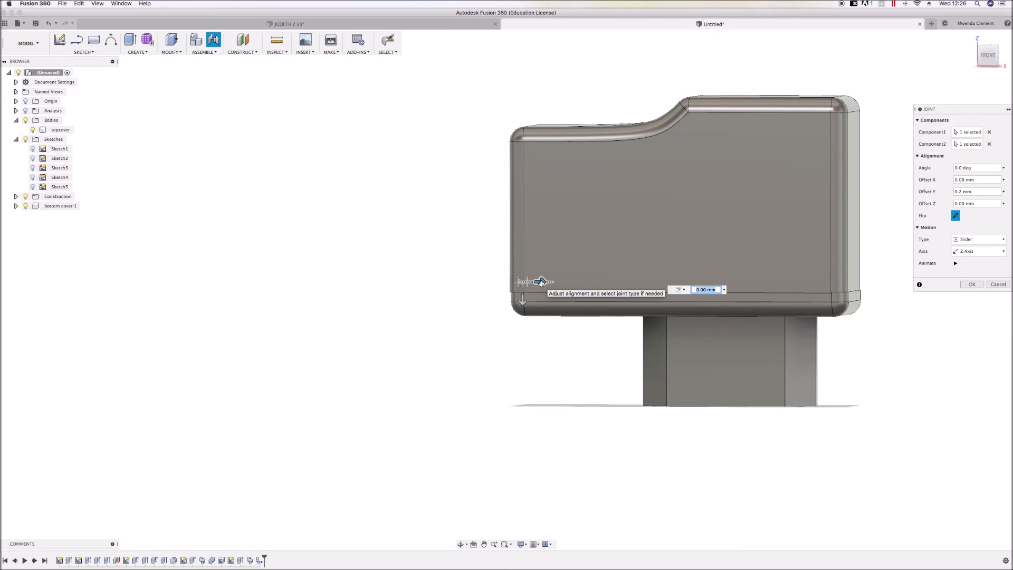
{"action": "type", "text": "0.1"}
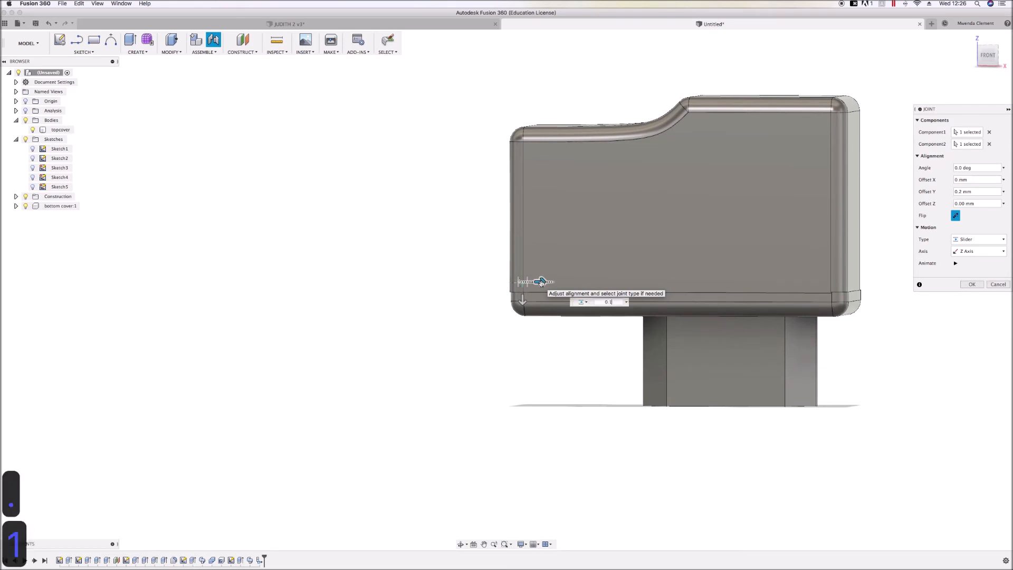
{"action": "key", "text": "BackSpace"}
{"action": "key", "text": "BackSpace"}
{"action": "key", "text": "BackSpace"}
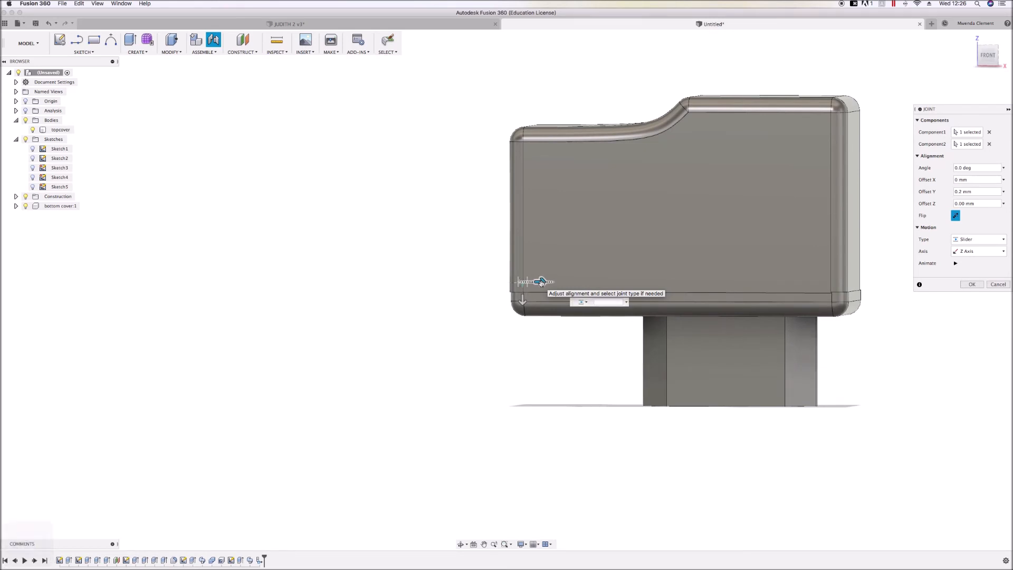
{"action": "type", "text": "-0.1"}
{"action": "scroll", "coordinate": [540, 283], "scroll_direction": "up", "scroll_amount": 5}
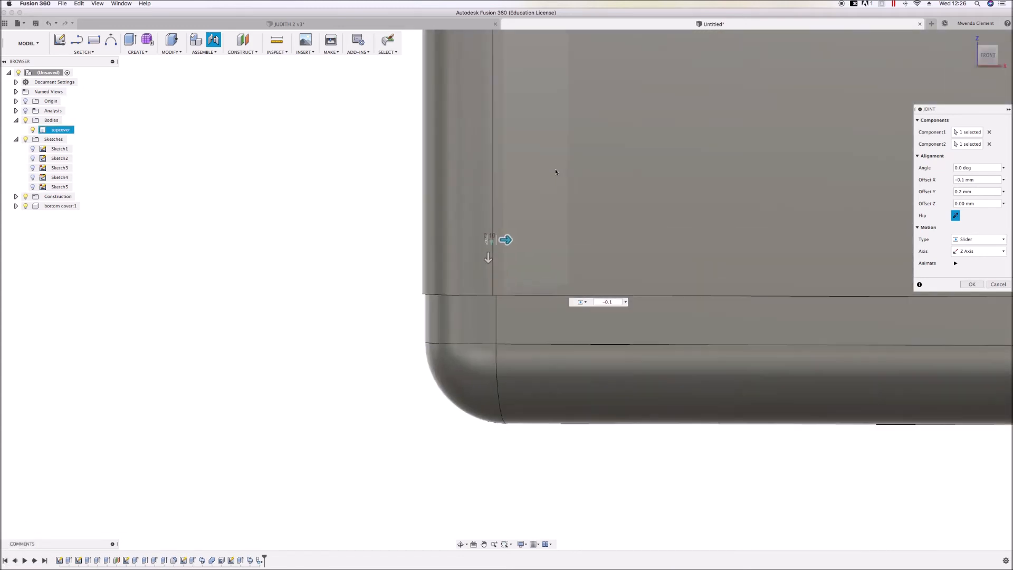
{"action": "key", "text": "BackSpace"}
{"action": "type", "text": "3"}
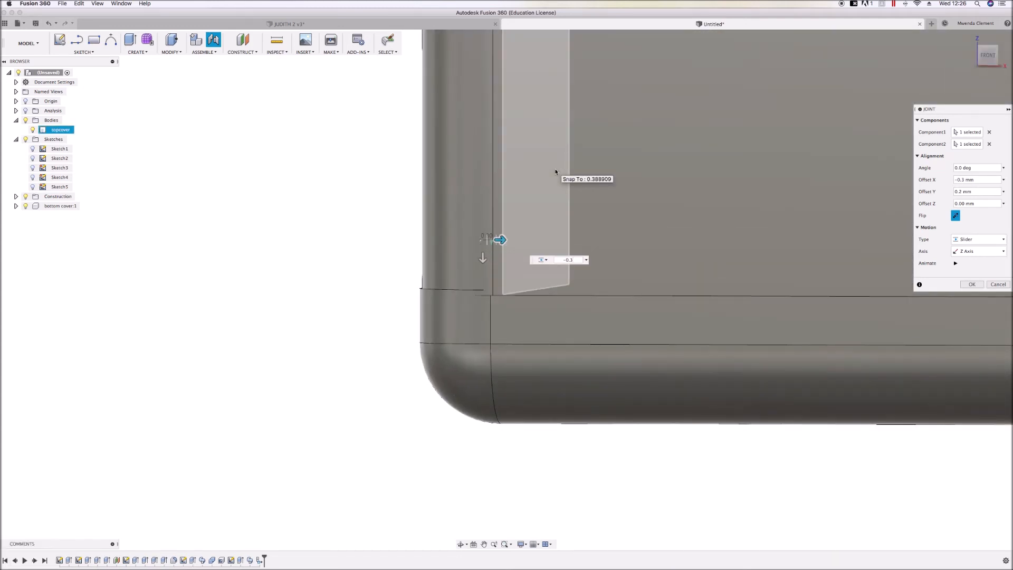
{"action": "key", "text": "BackSpace"}
{"action": "type", "text": "2"}
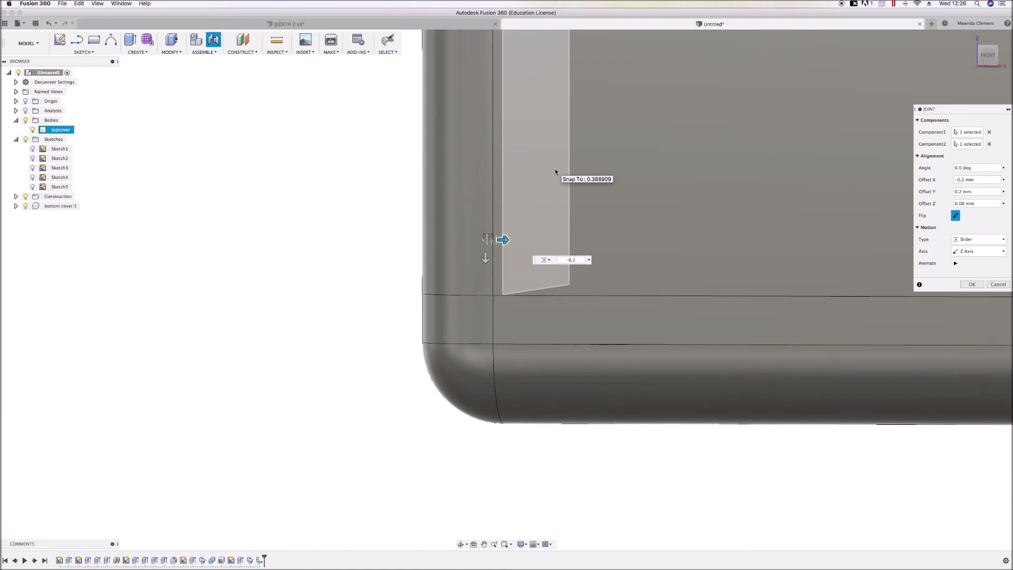
{"action": "key", "text": "BackSpace"}
{"action": "type", "text": "09"}
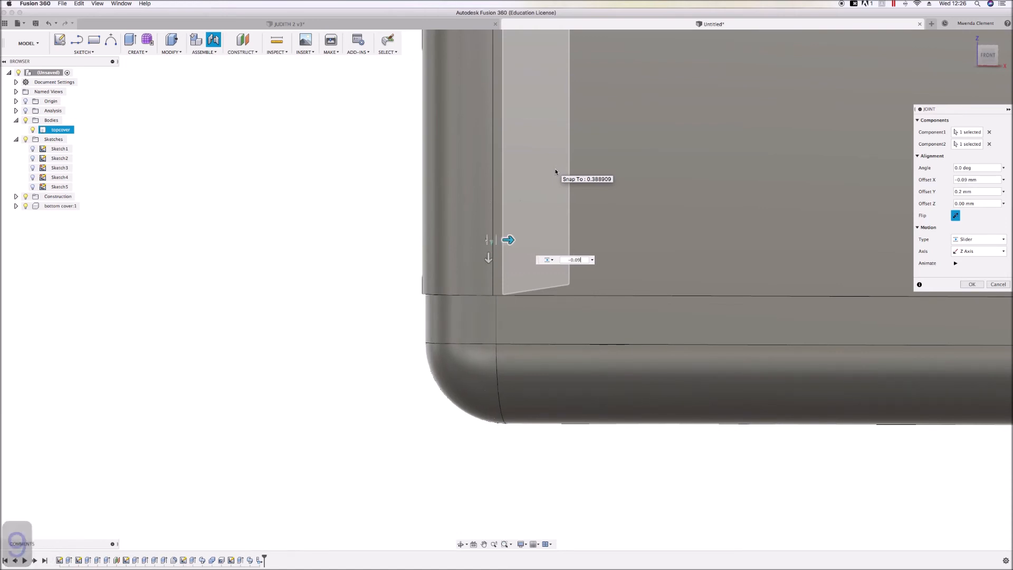
Set the joint's X offset to -0.22 mm so the bottom cover's side lines up with the topcover
{"action": "key", "text": "BackSpace"}
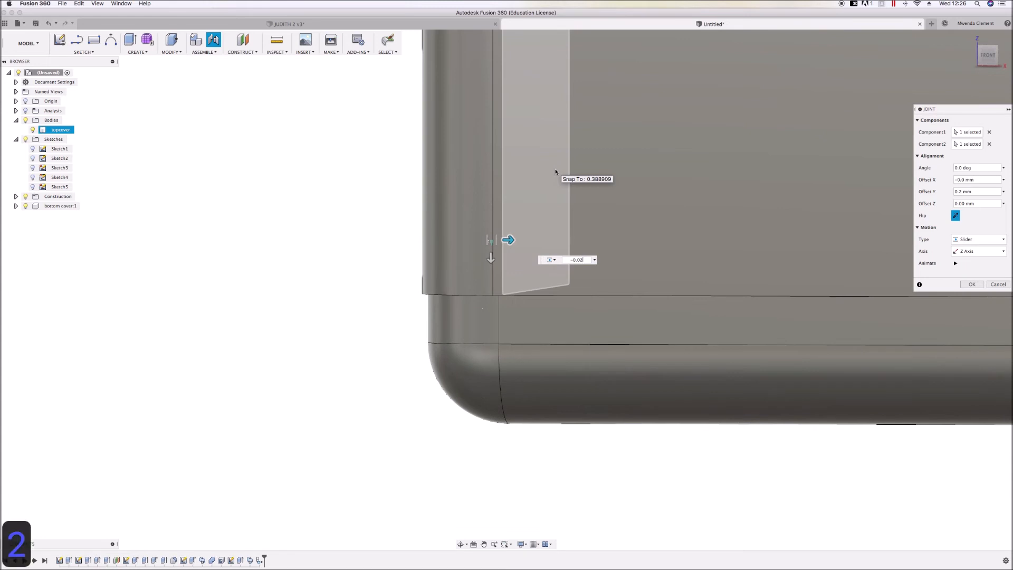
{"action": "key", "text": "BackSpace"}
{"action": "key", "text": "BackSpace"}
{"action": "key", "text": "BackSpace"}
{"action": "type", "text": "3"}
{"action": "key", "text": "BackSpace"}
{"action": "type", "text": "2"}
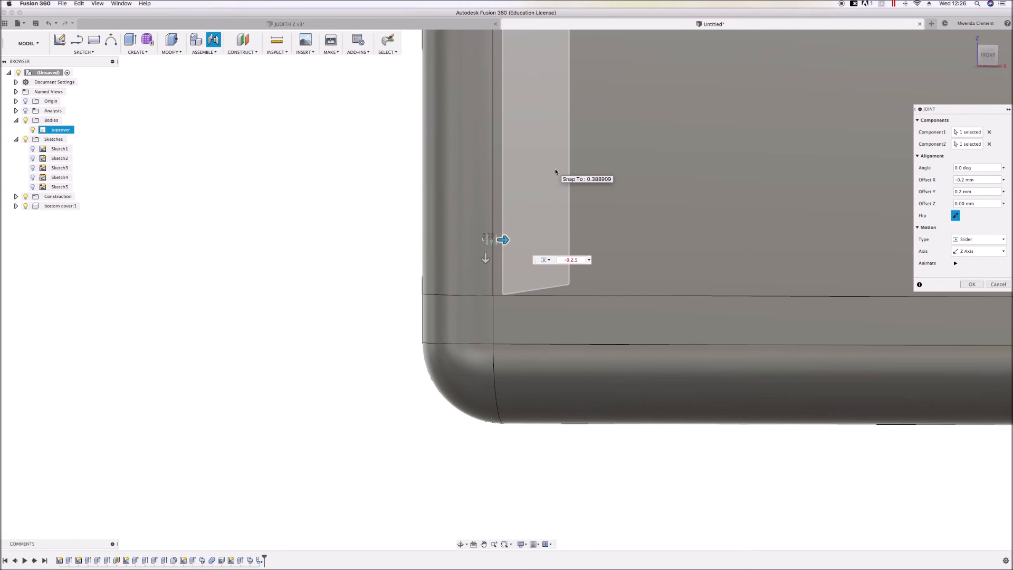
{"action": "key", "text": "BackSpace"}
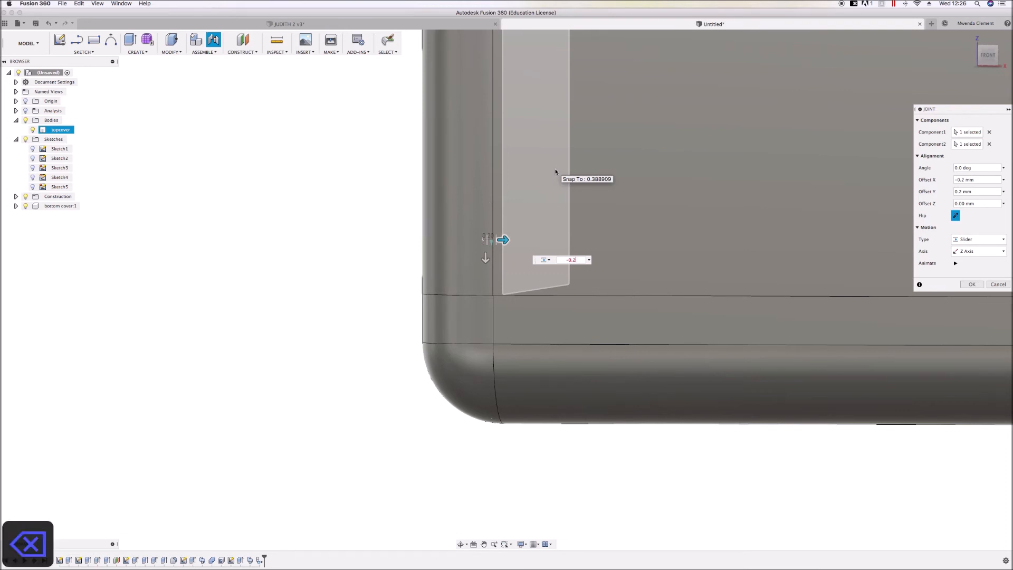
{"action": "type", "text": "5"}
{"action": "key", "text": "BackSpace"}
{"action": "type", "text": "4"}
{"action": "key", "text": "BackSpace"}
{"action": "type", "text": "3"}
{"action": "key", "text": "BackSpace"}
{"action": "type", "text": "2"}
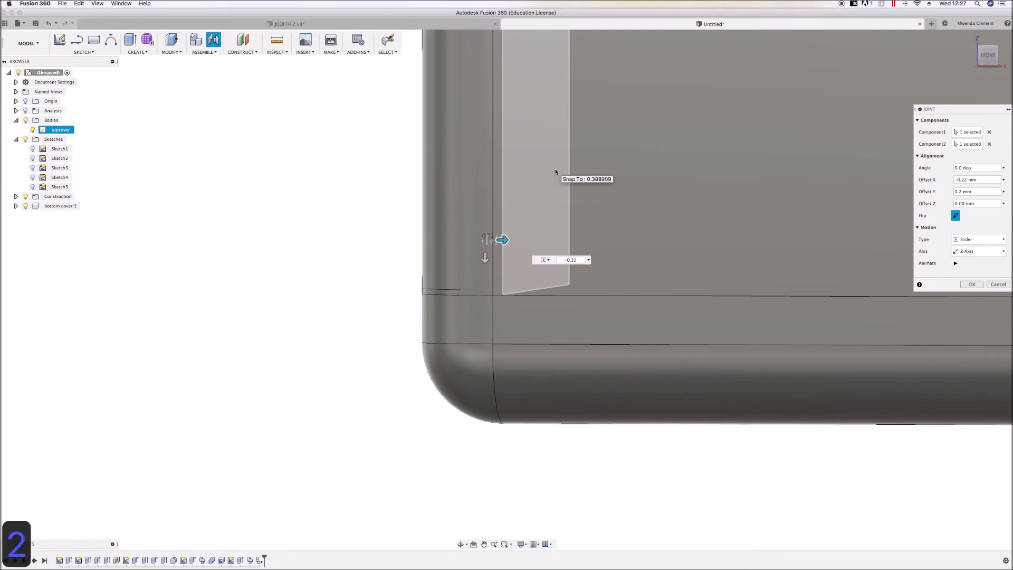
Preview the slider joint's motion along the Z axis and create the joint between the two covers
{"action": "scroll", "coordinate": [182, 363], "scroll_direction": "down", "scroll_amount": 10}
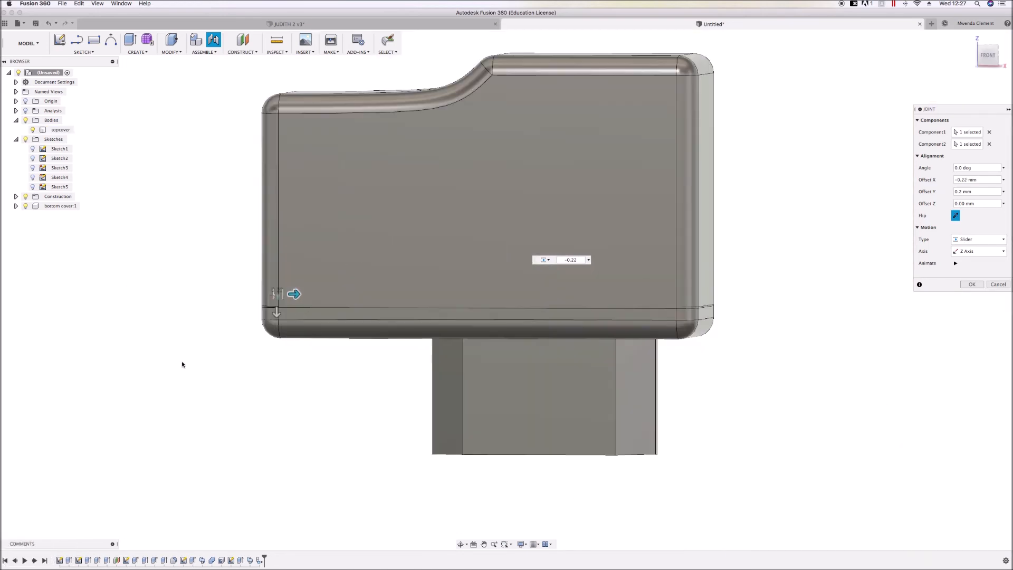
{"action": "scroll", "coordinate": [684, 303], "scroll_direction": "down", "scroll_amount": 1}
{"action": "middle_click_drag", "start_coordinate": [681, 339], "coordinate": [751, 344], "text": "shift"}
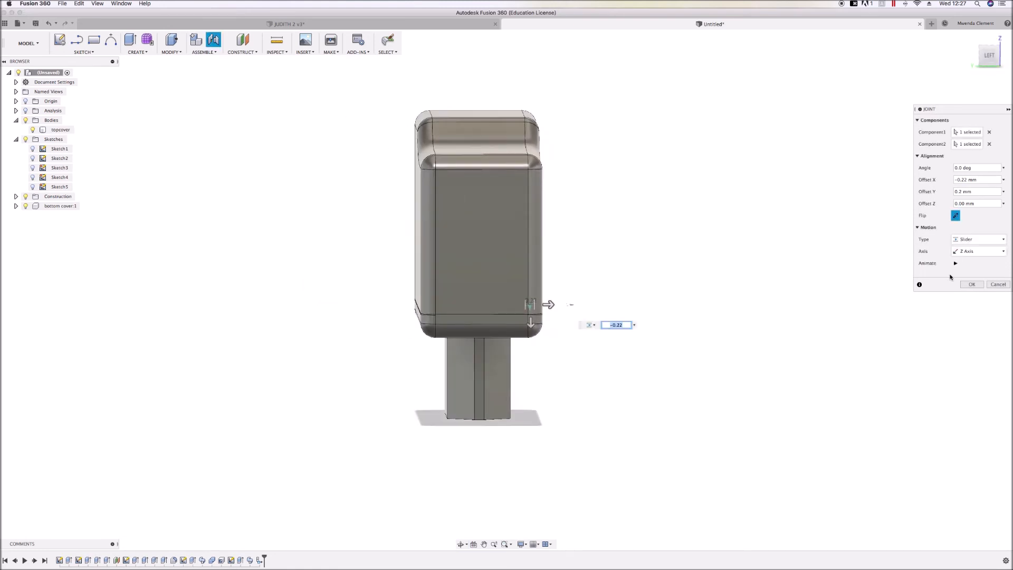
{"action": "left_click", "coordinate": [955, 263]}
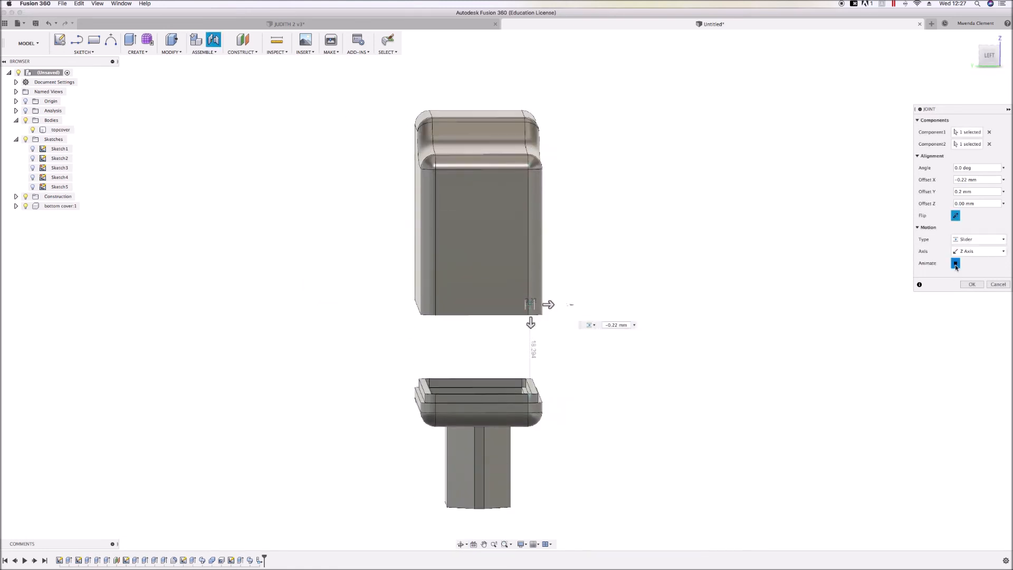
{"action": "left_click", "coordinate": [971, 284]}
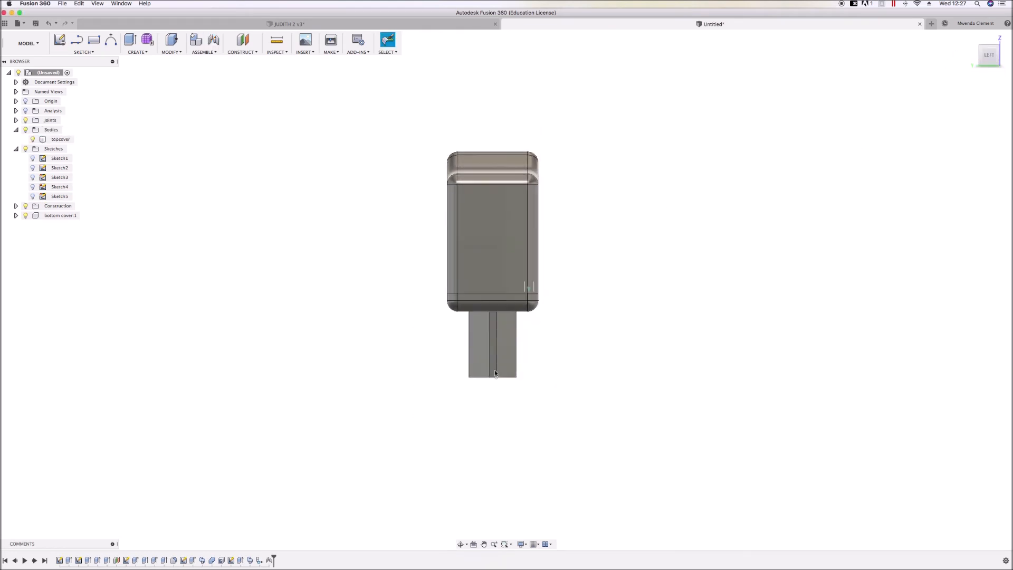
Enable a minimum limit on the slider joint between the covers and set it to 0.2 mm
{"action": "scroll", "coordinate": [477, 296], "scroll_direction": "up", "scroll_amount": 5}
{"action": "scroll", "coordinate": [477, 296], "scroll_direction": "down", "scroll_amount": 3}
{"action": "middle_click_drag", "start_coordinate": [593, 367], "coordinate": [553, 364], "text": "shift"}
{"action": "right_click", "coordinate": [433, 287]}
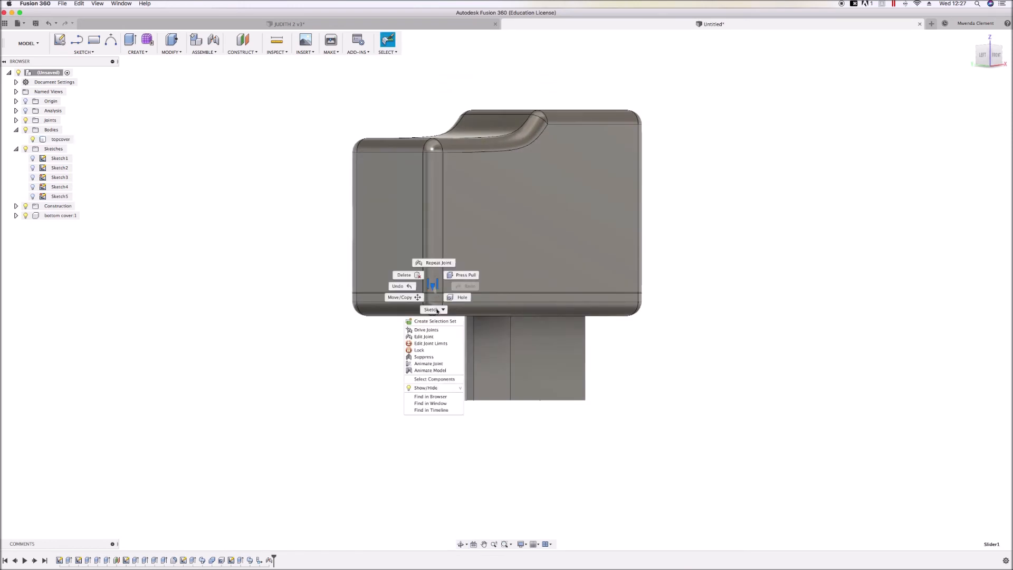
{"action": "left_click", "coordinate": [430, 344]}
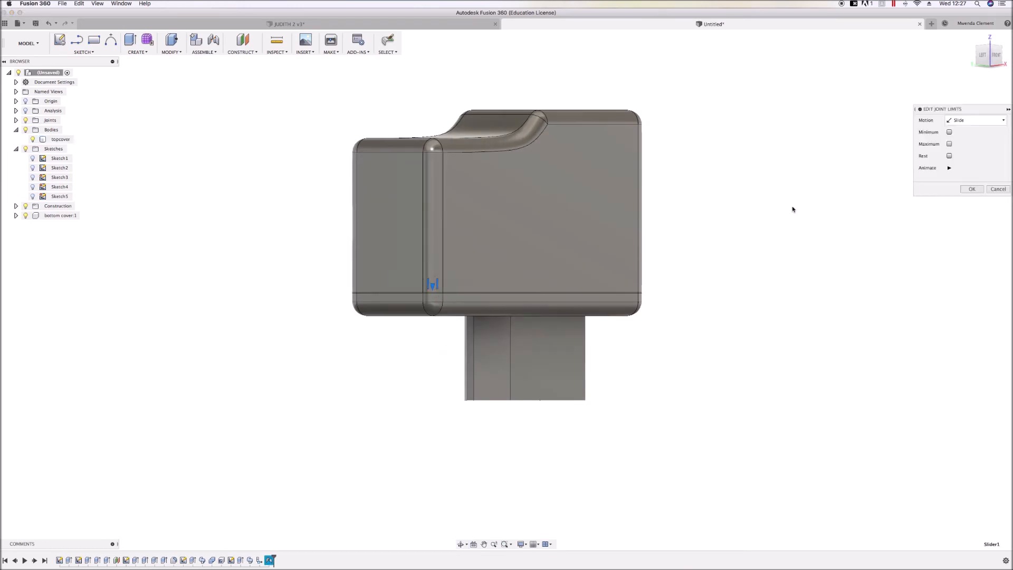
{"action": "left_click", "coordinate": [949, 132]}
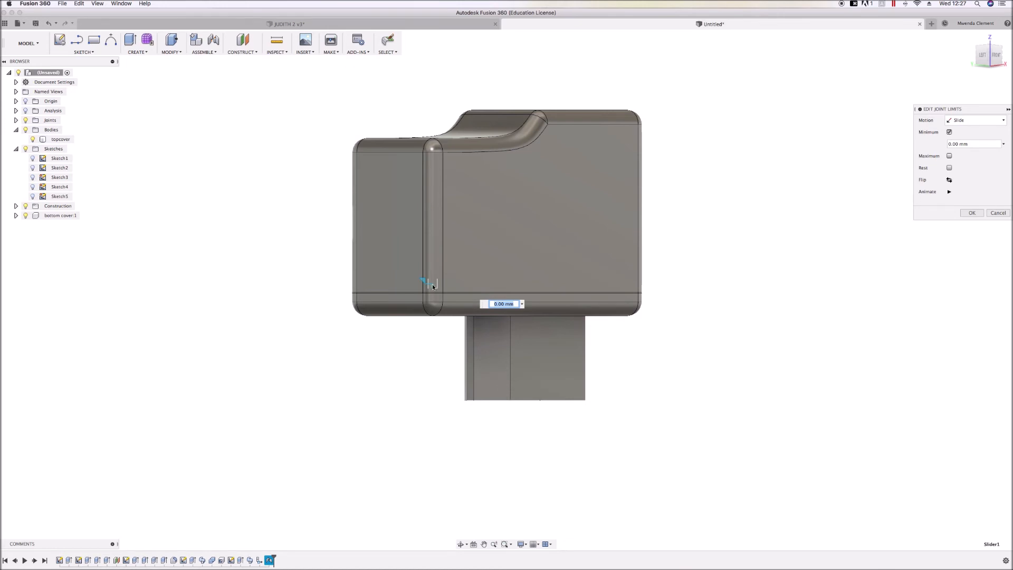
{"action": "mouse_move", "coordinate": [423, 280]}
{"action": "left_mouse_down"}
{"action": "mouse_move", "coordinate": [422, 292]}
{"action": "mouse_move", "coordinate": [423, 283]}
{"action": "left_mouse_up"}
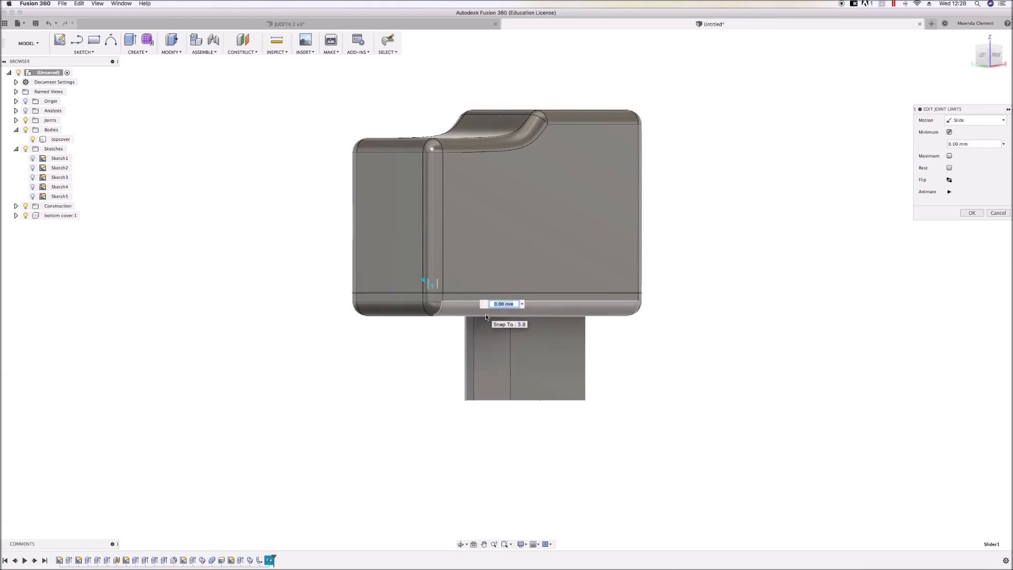
{"action": "type", "text": "0.1"}
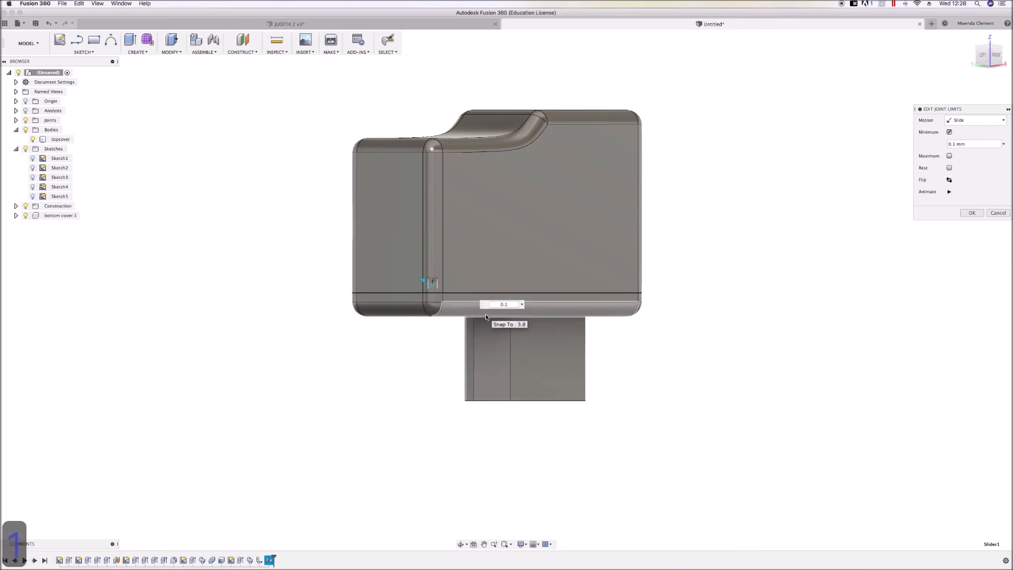
{"action": "scroll", "coordinate": [401, 311], "scroll_direction": "up", "scroll_amount": 6}
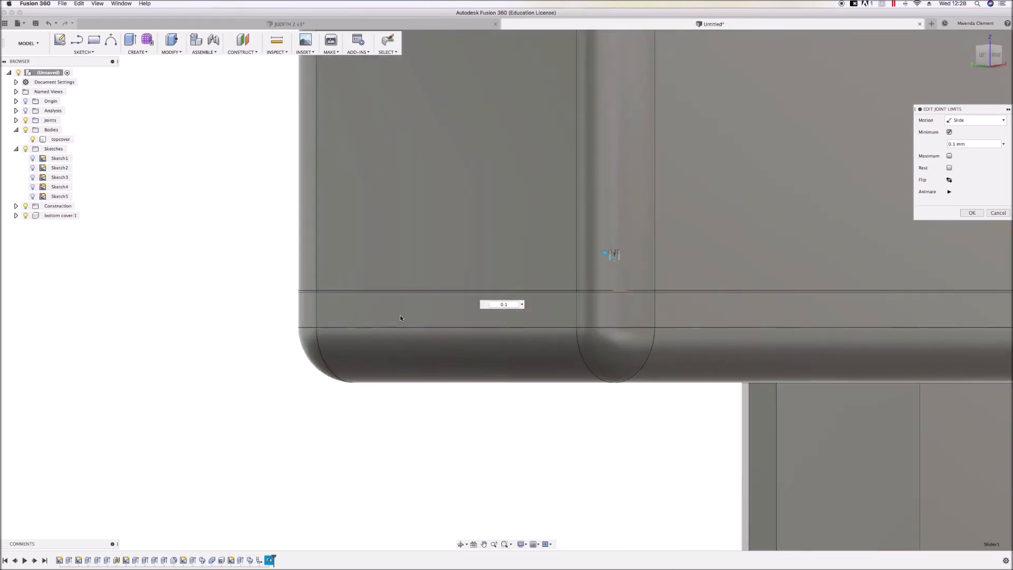
{"action": "key", "text": "BackSpace"}
{"action": "type", "text": "2"}
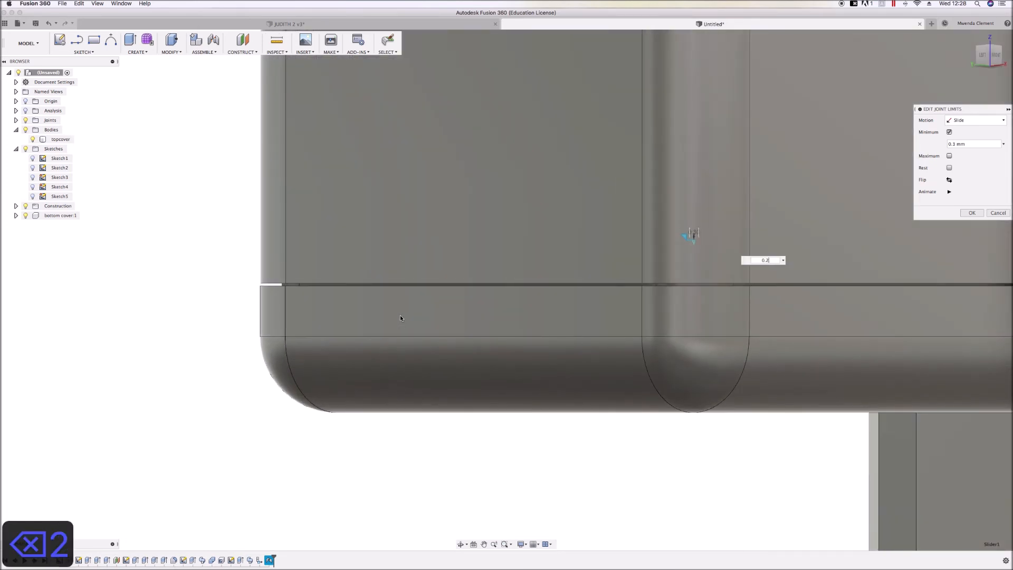
{"action": "scroll", "coordinate": [400, 314], "scroll_direction": "down", "scroll_amount": 10}
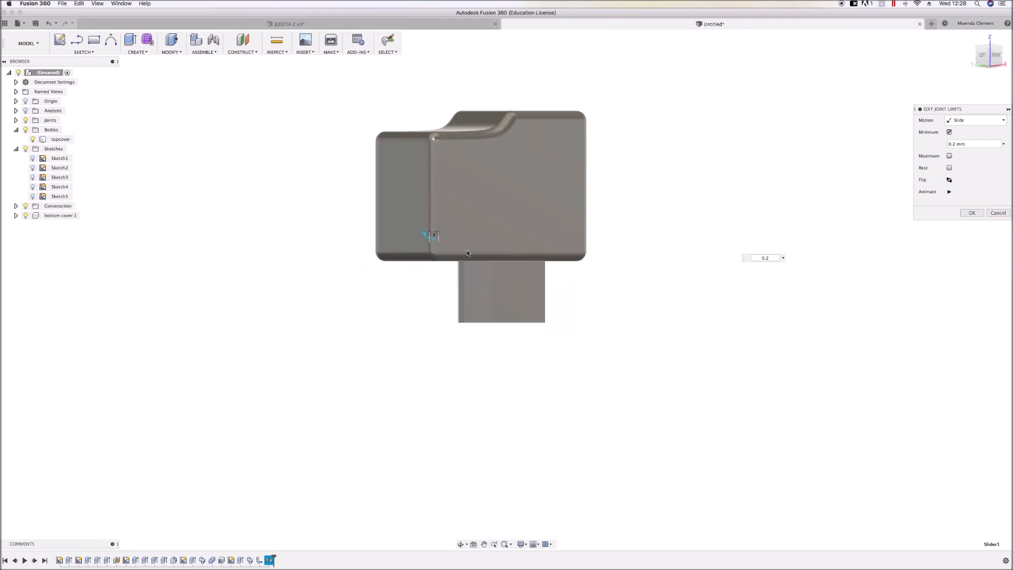
Animate the limited slider motion, accept the joint limits and test sliding the bottom cover against the topcover
{"action": "left_click", "coordinate": [950, 192]}
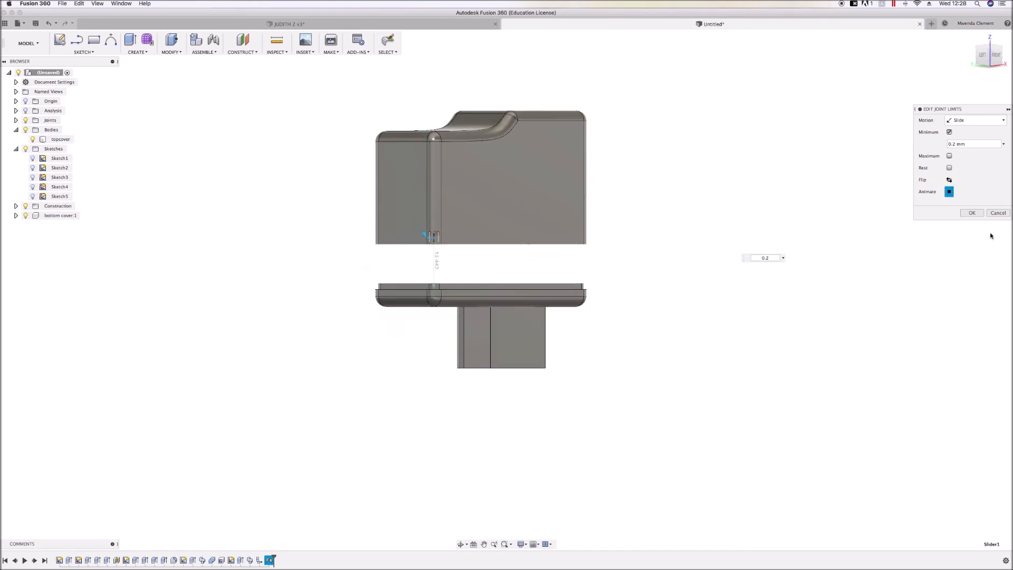
{"action": "left_click", "coordinate": [974, 214]}
{"action": "left_click_drag", "start_coordinate": [526, 298], "coordinate": [516, 252]}
{"action": "middle_click_drag", "start_coordinate": [409, 260], "coordinate": [489, 267], "text": "shift"}
{"action": "mouse_move", "coordinate": [489, 267]}
{"action": "left_mouse_down"}
{"action": "mouse_move", "coordinate": [493, 367]}
{"action": "mouse_move", "coordinate": [488, 259]}
{"action": "left_mouse_up"}
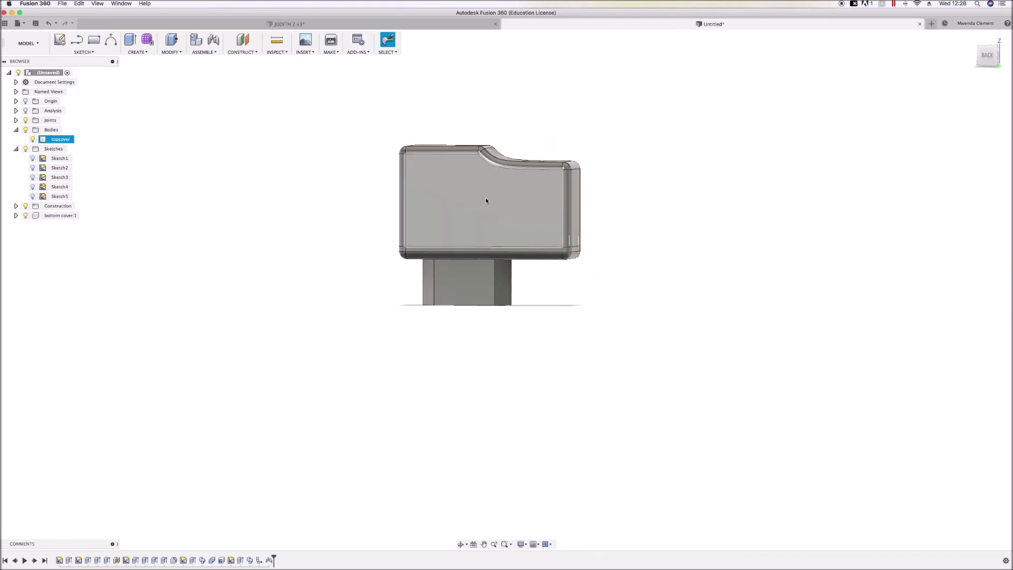
{"action": "scroll", "coordinate": [485, 198], "scroll_direction": "up", "scroll_amount": 5}
{"action": "scroll", "coordinate": [509, 169], "scroll_direction": "down", "scroll_amount": 3}
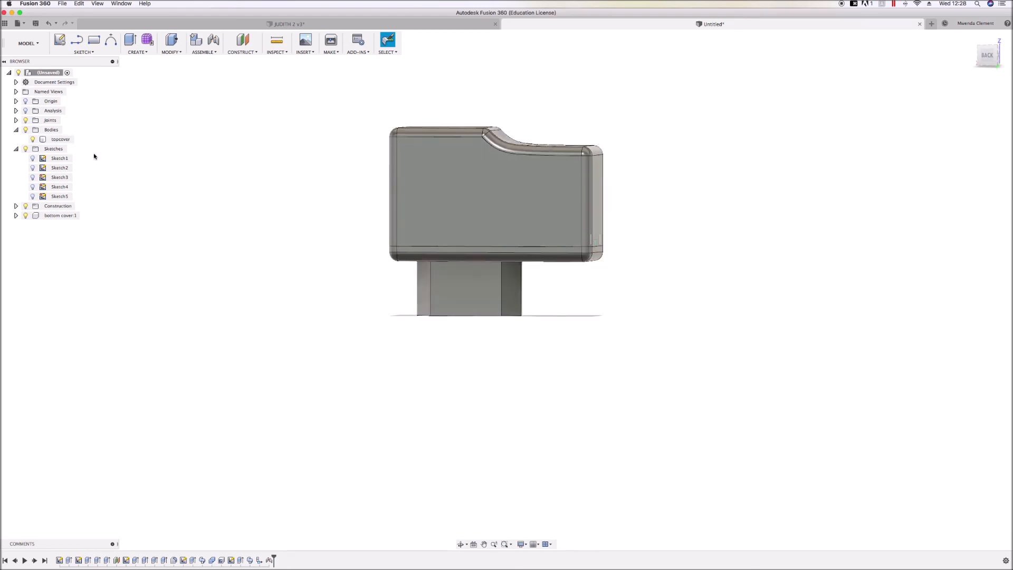
Search the appearance library for white and apply ABS (White) to the topcover body
{"action": "left_click", "coordinate": [65, 139]}
{"action": "right_click", "coordinate": [65, 140]}
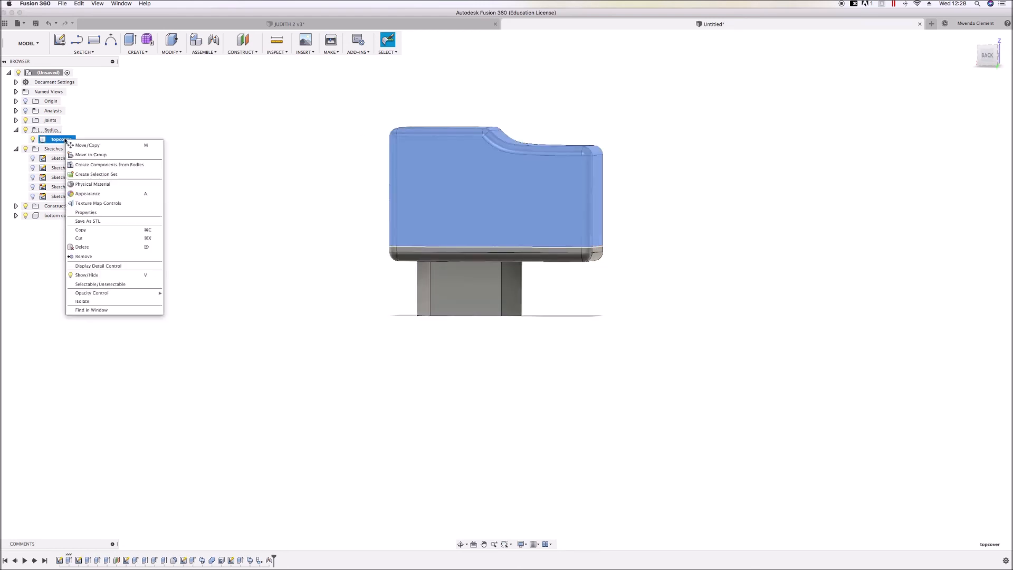
{"action": "left_click", "coordinate": [97, 197]}
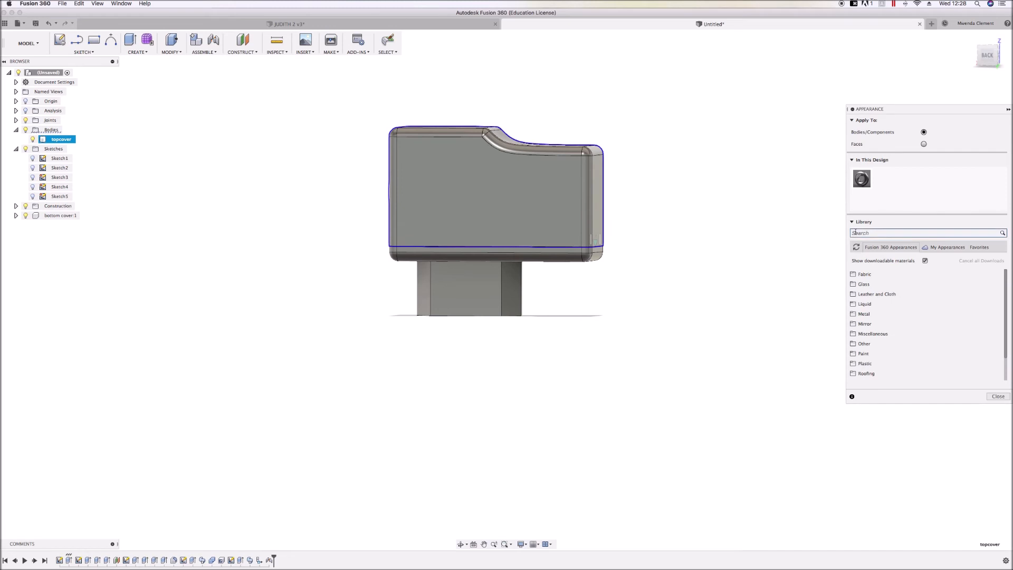
{"action": "type", "text": "white"}
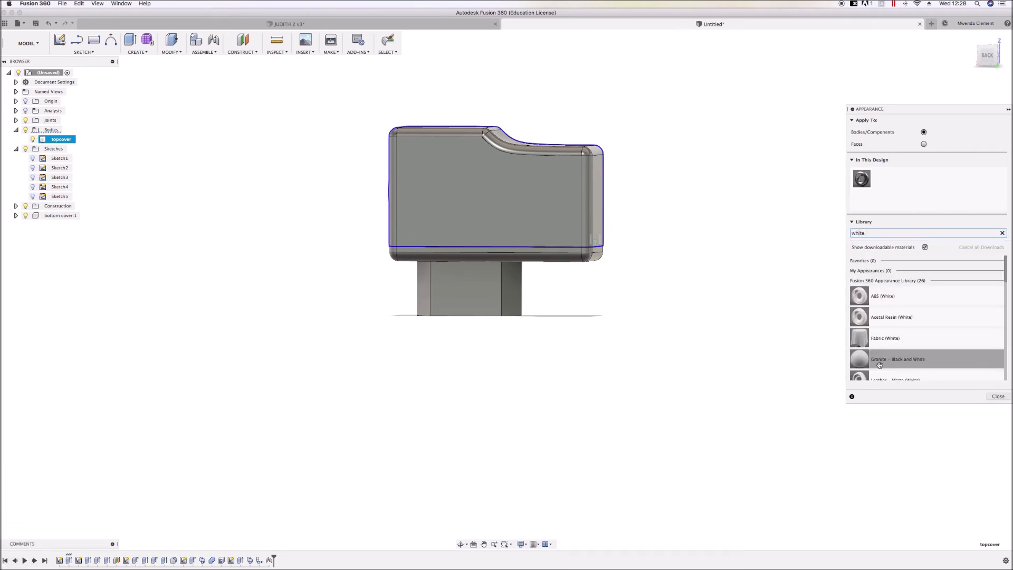
{"action": "scroll", "coordinate": [879, 365], "scroll_direction": "down", "scroll_amount": 5}
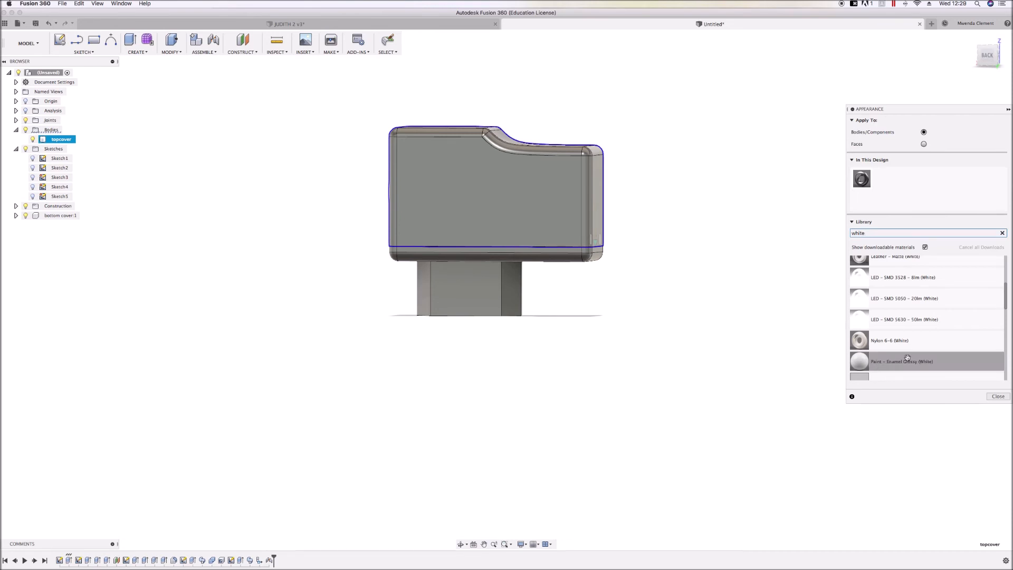
{"action": "scroll", "coordinate": [907, 358], "scroll_direction": "down", "scroll_amount": 5}
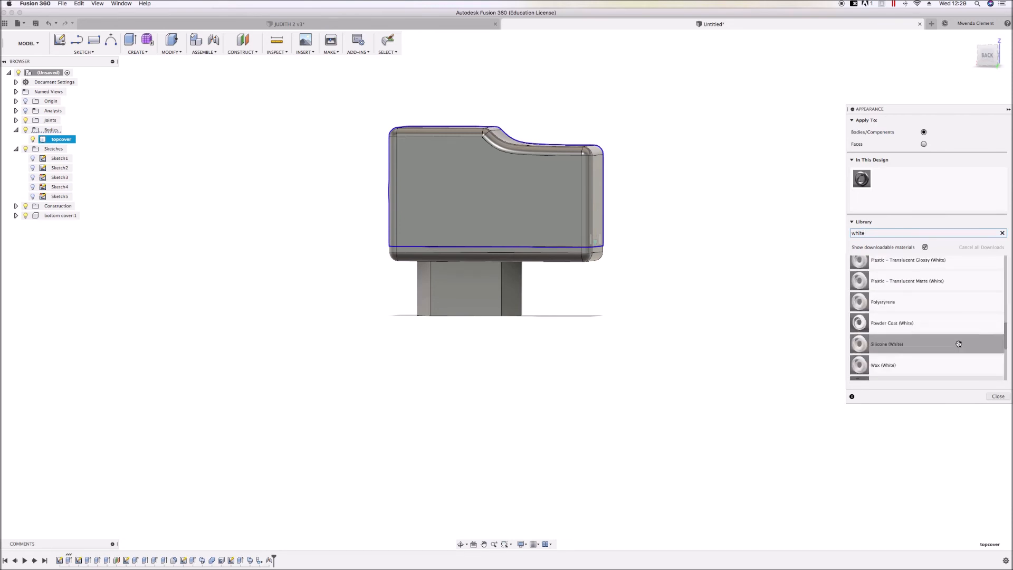
{"action": "scroll", "coordinate": [952, 339], "scroll_direction": "up", "scroll_amount": 5}
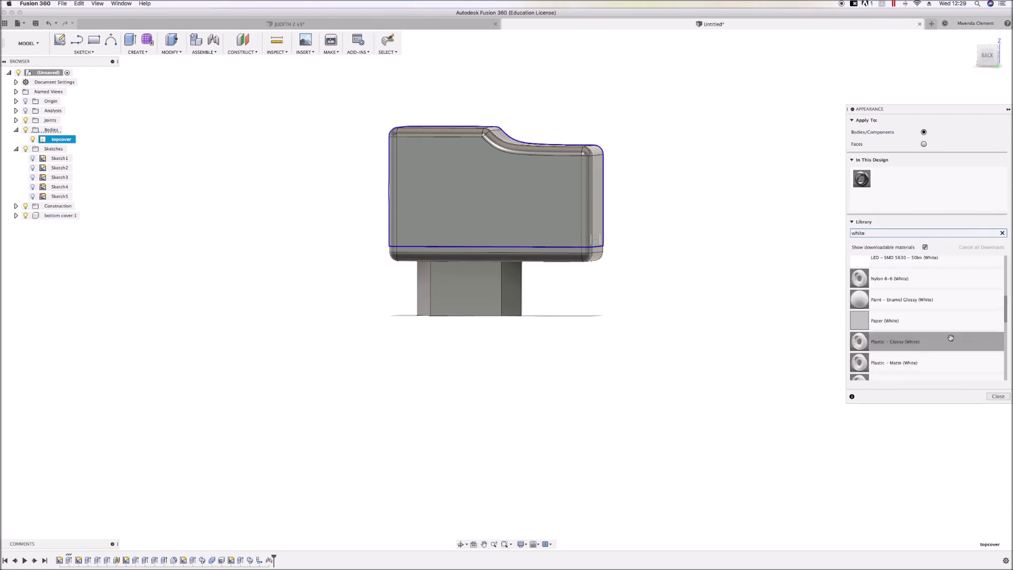
{"action": "scroll", "coordinate": [902, 304], "scroll_direction": "up", "scroll_amount": 5}
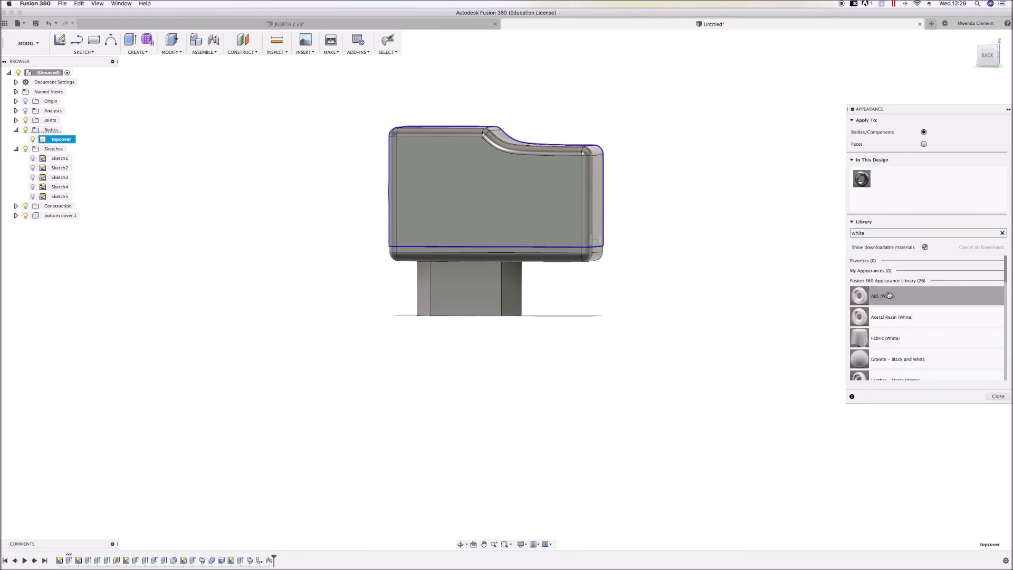
{"action": "left_click_drag", "start_coordinate": [638, 225], "coordinate": [570, 212]}
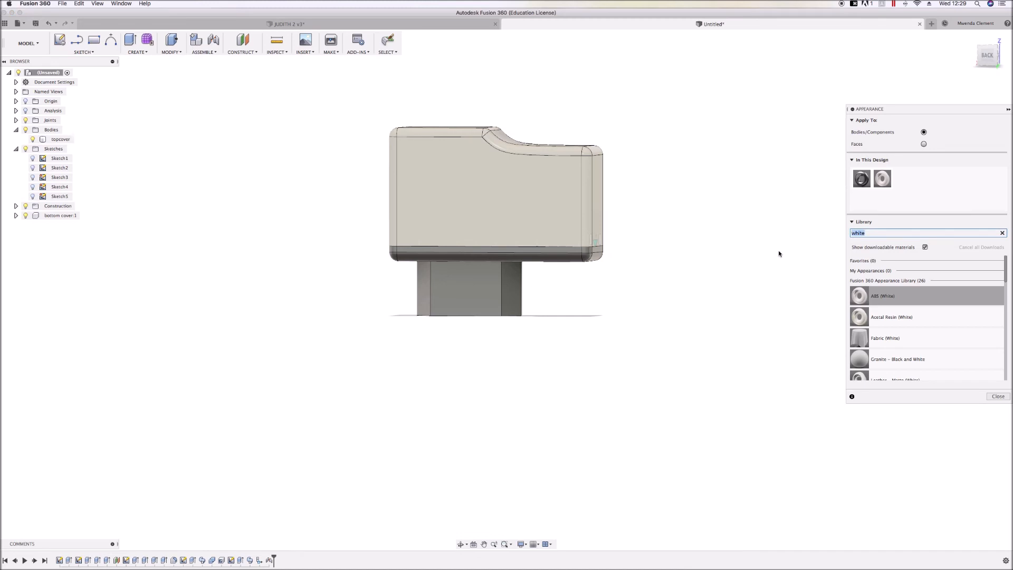
Search the appearance library for black and apply Coating - Black Oxide to the bottom cover
{"action": "type", "text": "black"}
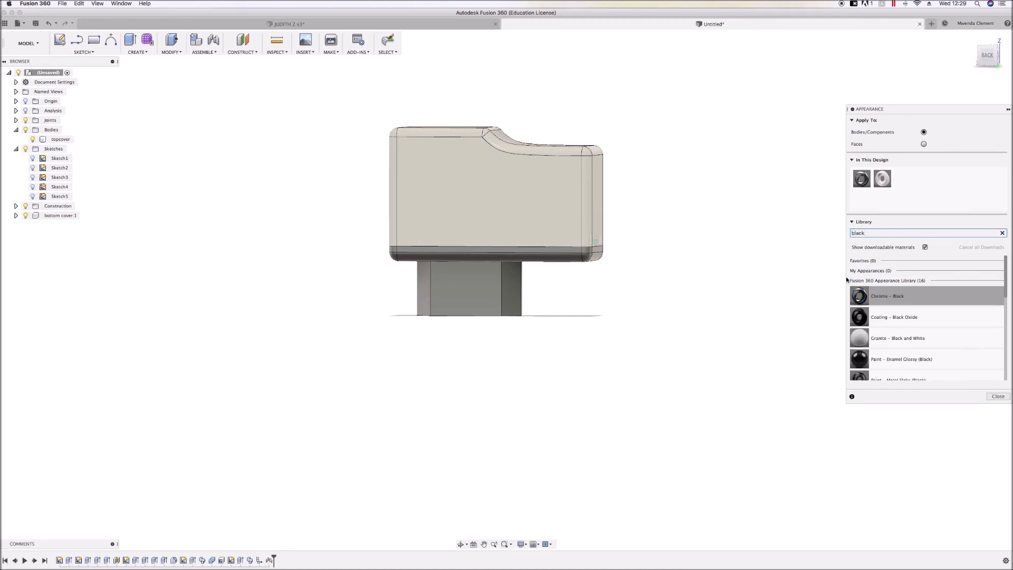
{"action": "left_click_drag", "start_coordinate": [859, 316], "coordinate": [501, 277]}
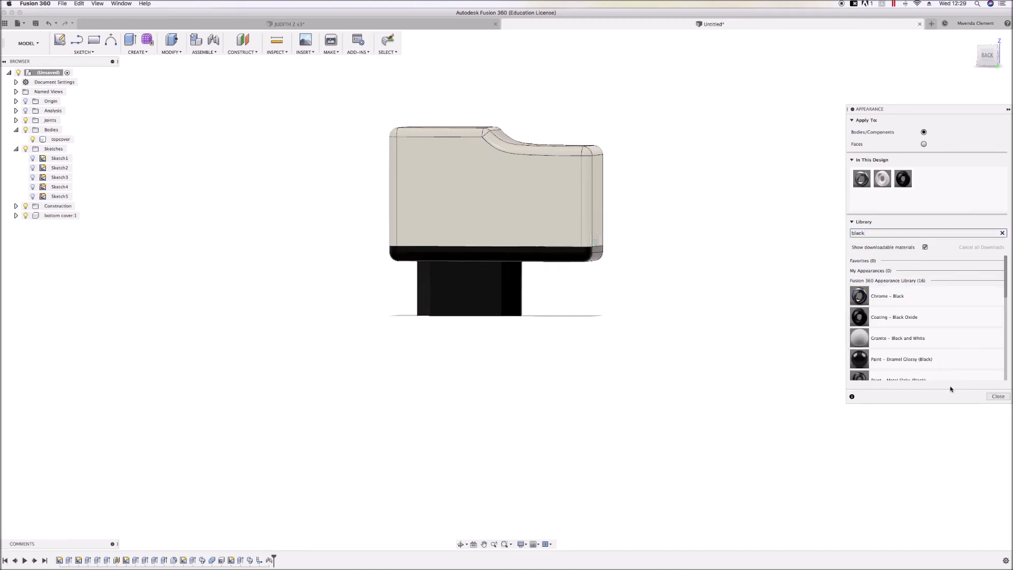
{"action": "left_click", "coordinate": [996, 396]}
Add sketch text with the first name in capitals on the topcover's large front face
{"action": "mouse_move", "coordinate": [608, 308]}
{"action": "middle_mouse_down", "text": "shift"}
{"action": "mouse_move", "coordinate": [658, 317]}
{"action": "mouse_move", "coordinate": [775, 310]}
{"action": "mouse_move", "coordinate": [712, 313]}
{"action": "middle_mouse_up", "text": "shift"}
{"action": "left_click_drag", "start_coordinate": [508, 299], "coordinate": [520, 229]}
{"action": "scroll", "coordinate": [520, 224], "scroll_direction": "up", "scroll_amount": 5}
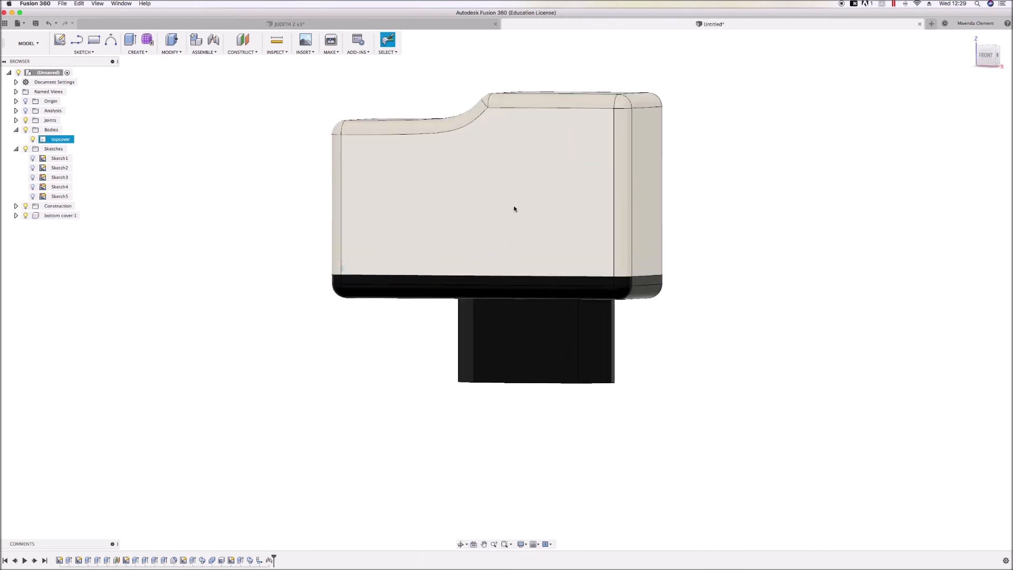
{"action": "left_click", "coordinate": [91, 52]}
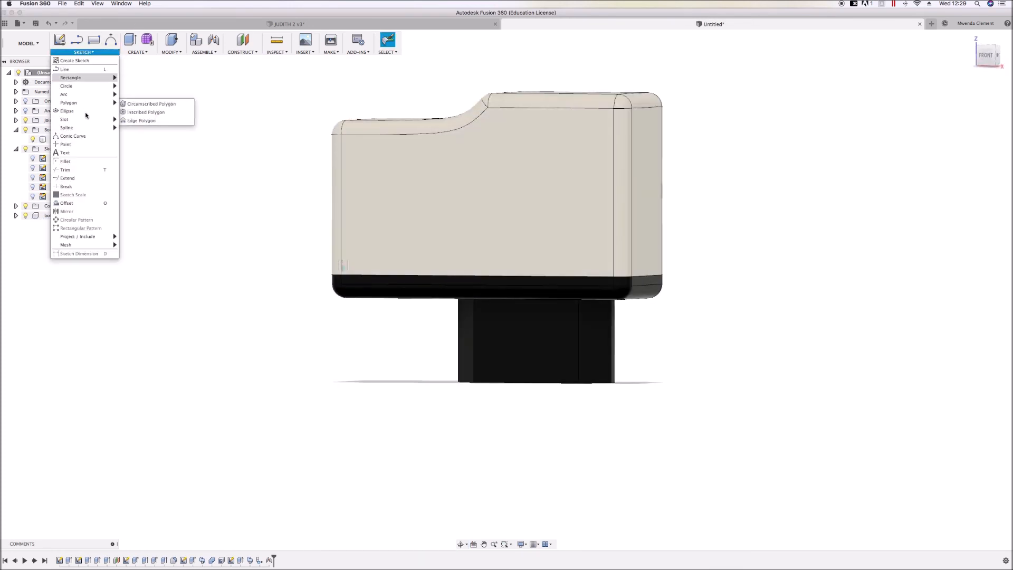
{"action": "left_click", "coordinate": [81, 151]}
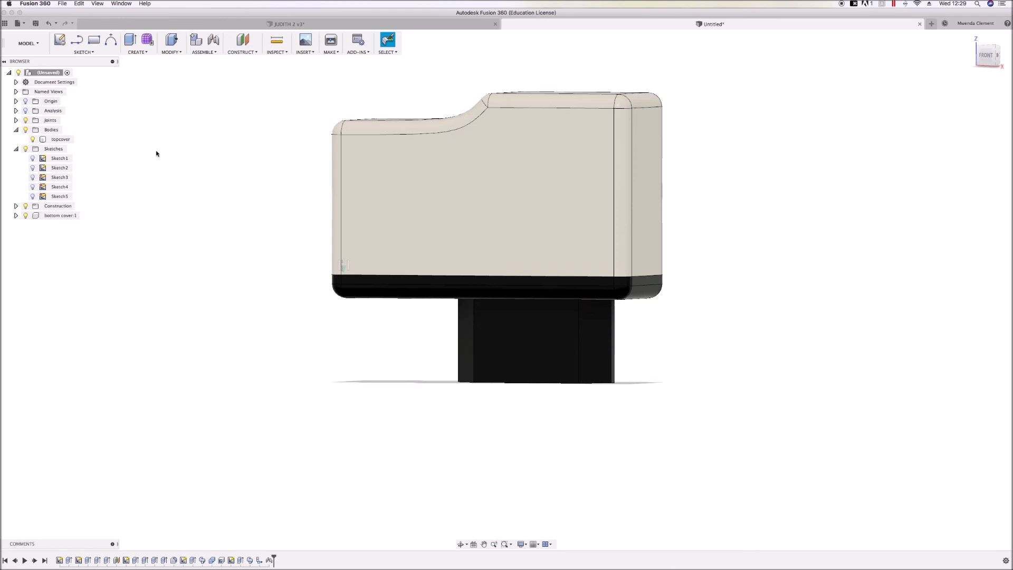
{"action": "left_click", "coordinate": [361, 214]}
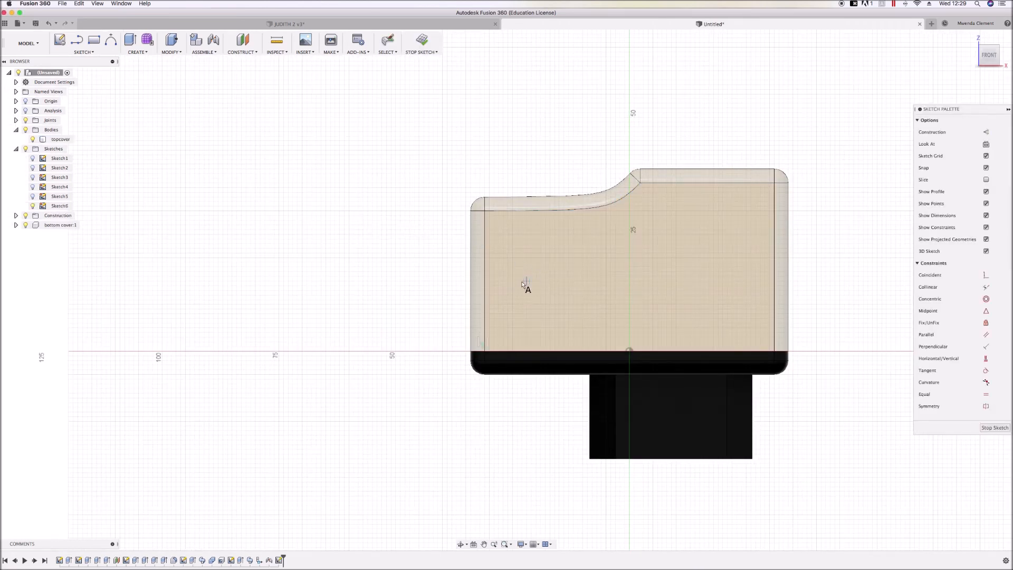
{"action": "left_click", "coordinate": [502, 286]}
{"action": "type", "text": "JUDITH"}
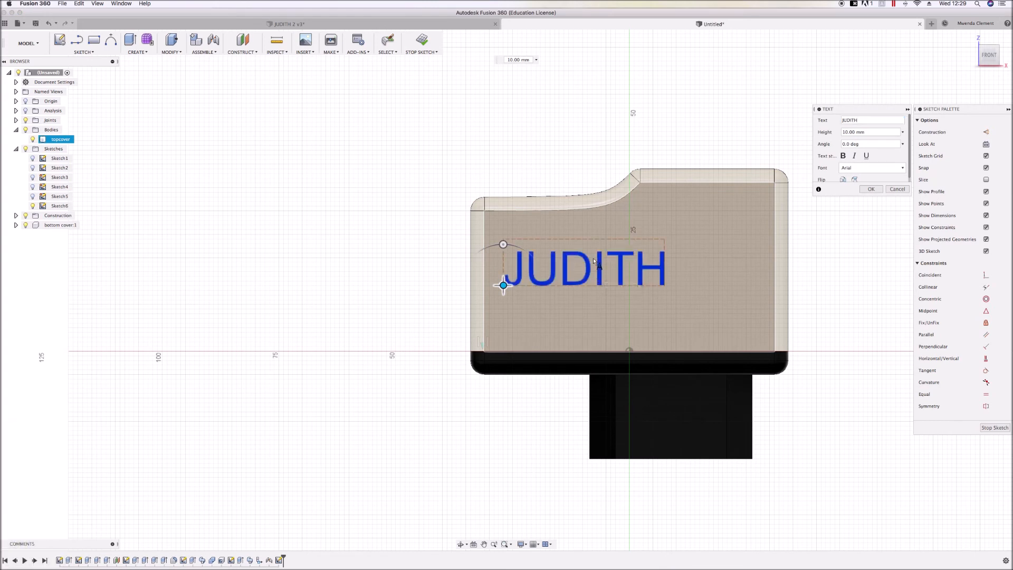
Set the sketch text's height to 16 mm, make it bold italic and position it centrally on the face
{"action": "left_click", "coordinate": [844, 132]}
{"action": "type", "text": "4"}
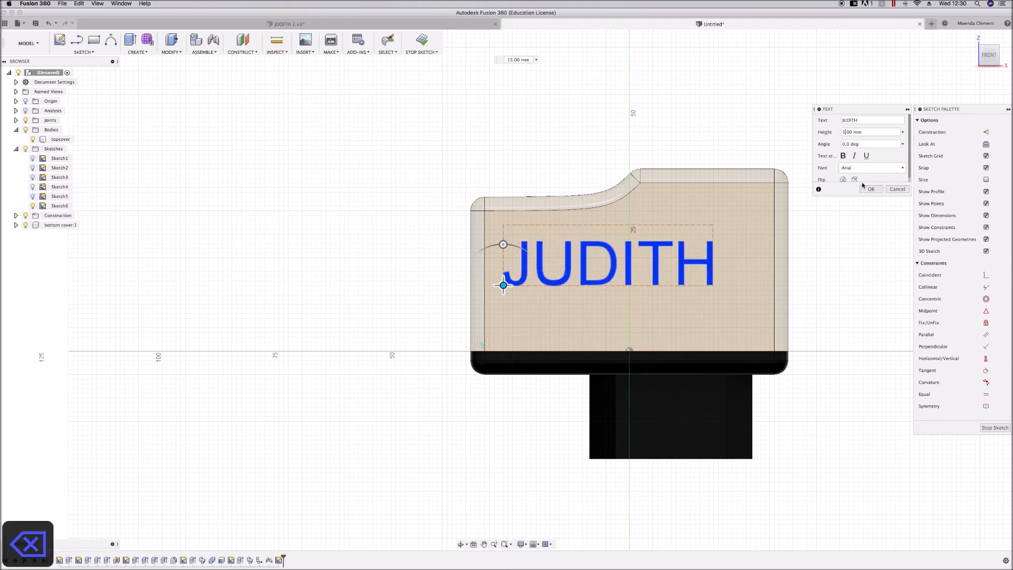
{"action": "key", "text": "BackSpace"}
{"action": "type", "text": "6"}
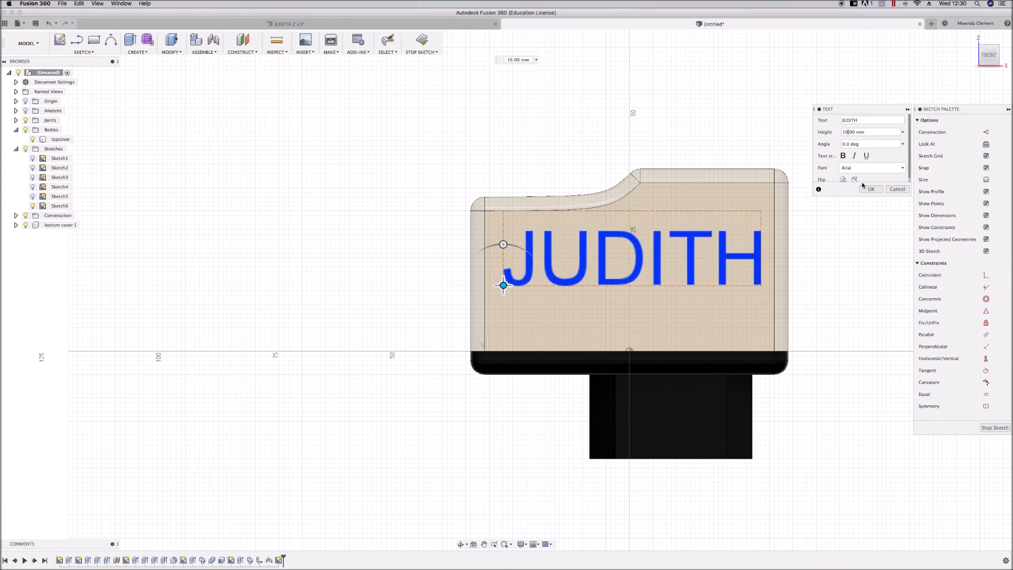
{"action": "left_click", "coordinate": [843, 156]}
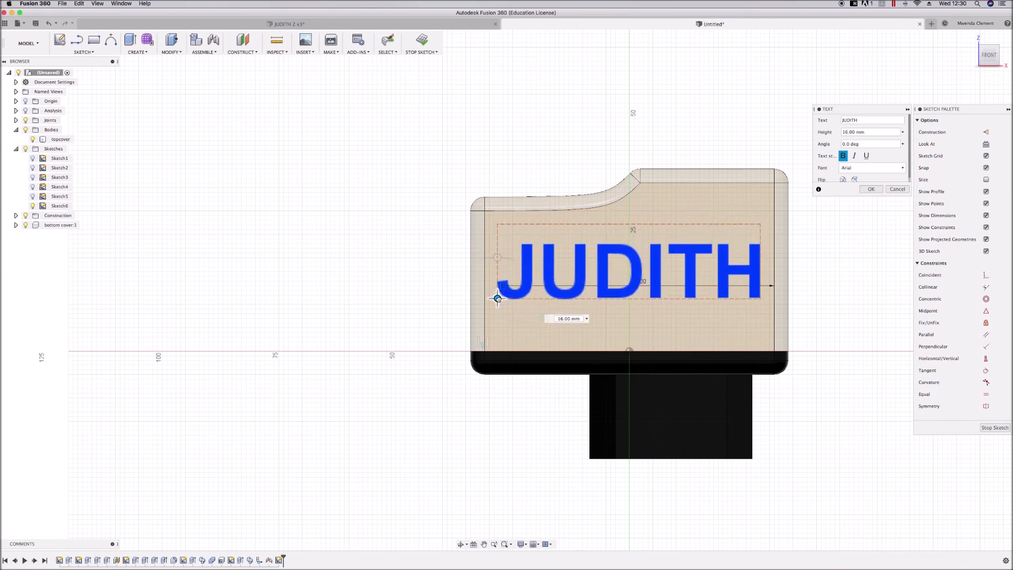
{"action": "left_click", "coordinate": [855, 157]}
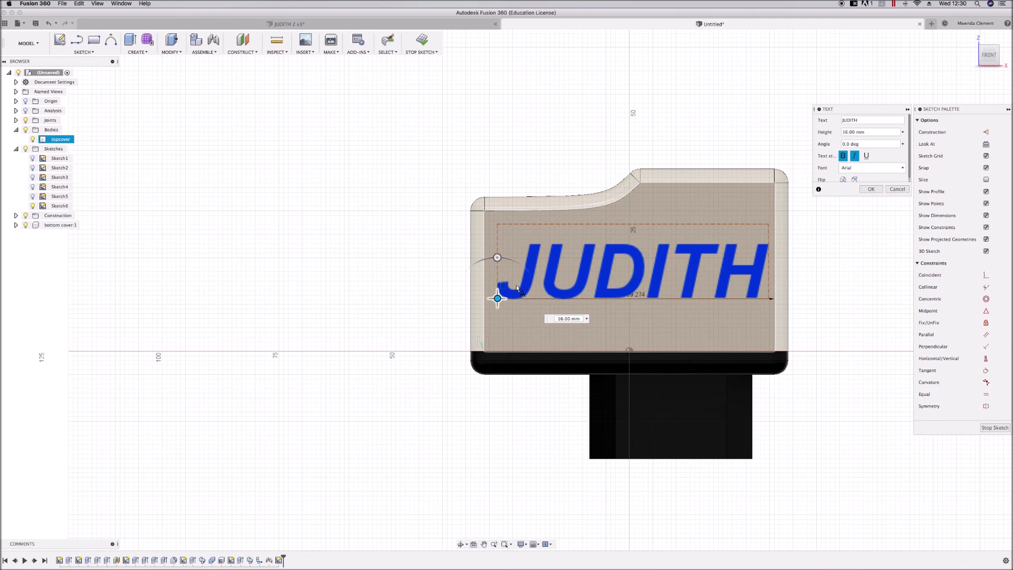
{"action": "left_click_drag", "start_coordinate": [497, 298], "coordinate": [493, 302]}
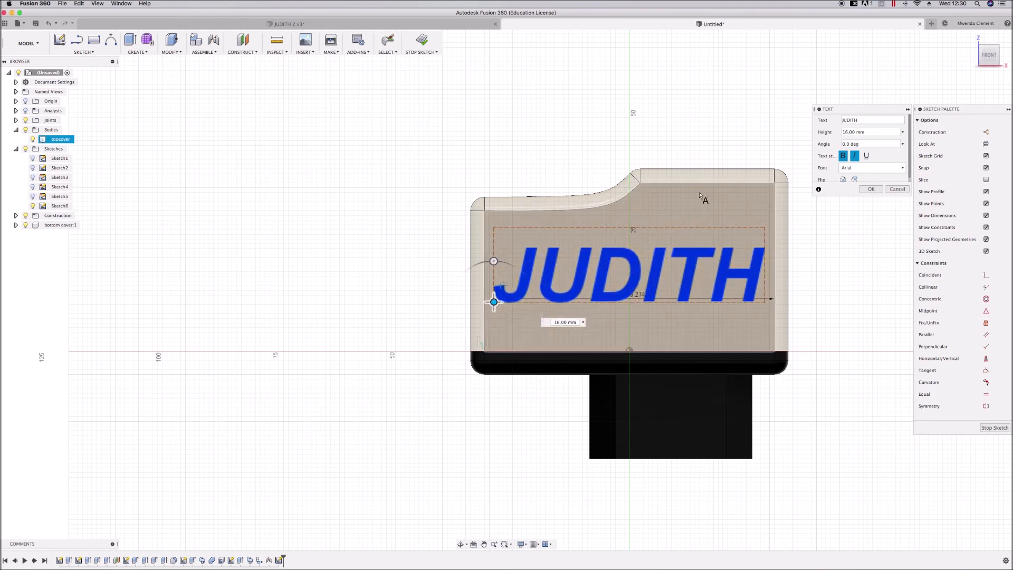
{"action": "left_click", "coordinate": [870, 190]}
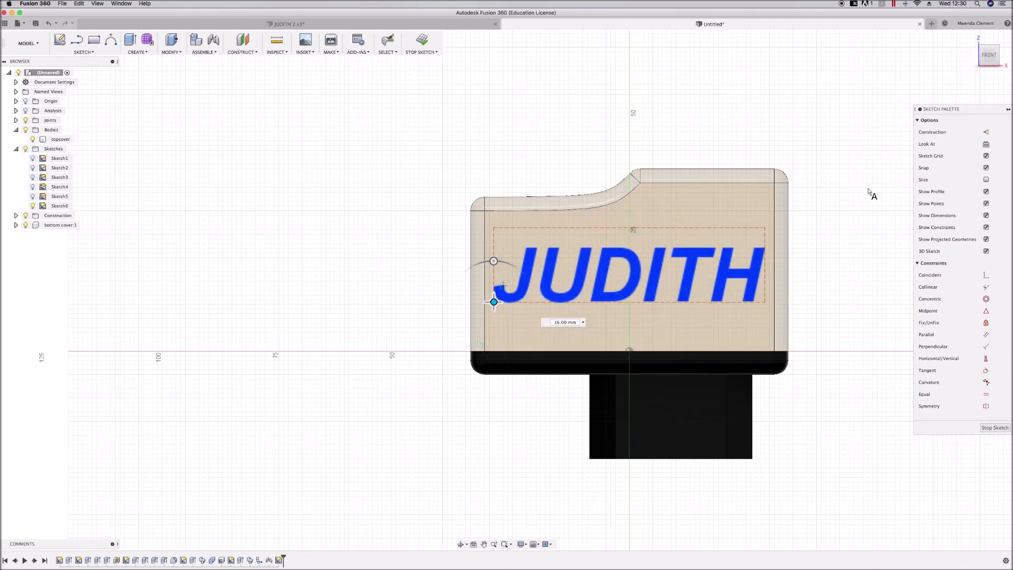
Cut the name text into the topcover's front face with an Extrude distance of -2 mm
{"action": "scroll", "coordinate": [448, 201], "scroll_direction": "down", "scroll_amount": 5}
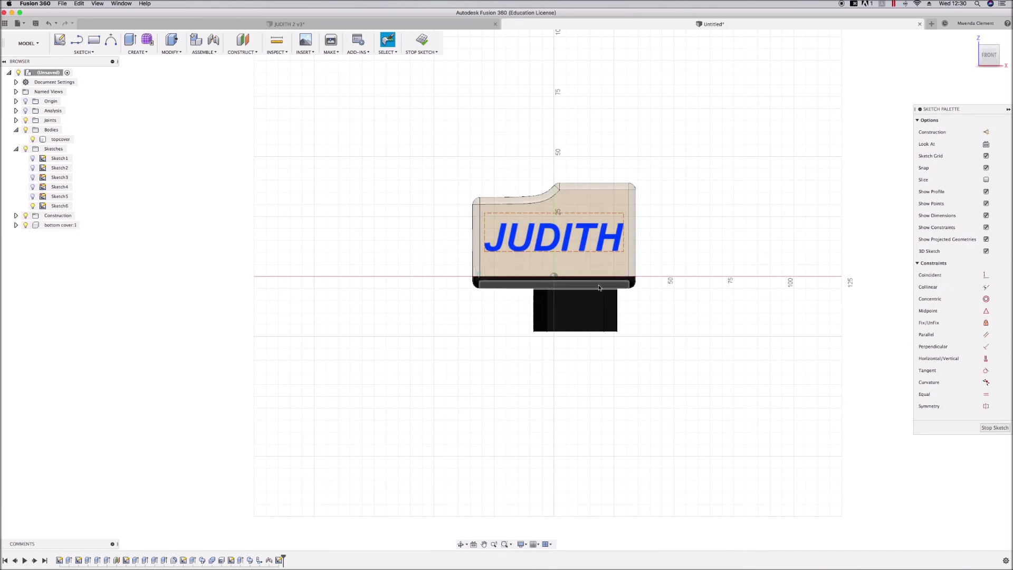
{"action": "scroll", "coordinate": [646, 273], "scroll_direction": "down", "scroll_amount": 2}
{"action": "scroll", "coordinate": [649, 215], "scroll_direction": "up", "scroll_amount": 3}
{"action": "middle_click_drag", "start_coordinate": [661, 257], "coordinate": [724, 297], "text": "shift"}
{"action": "scroll", "coordinate": [630, 304], "scroll_direction": "up", "scroll_amount": 5}
{"action": "right_click", "coordinate": [622, 286]}
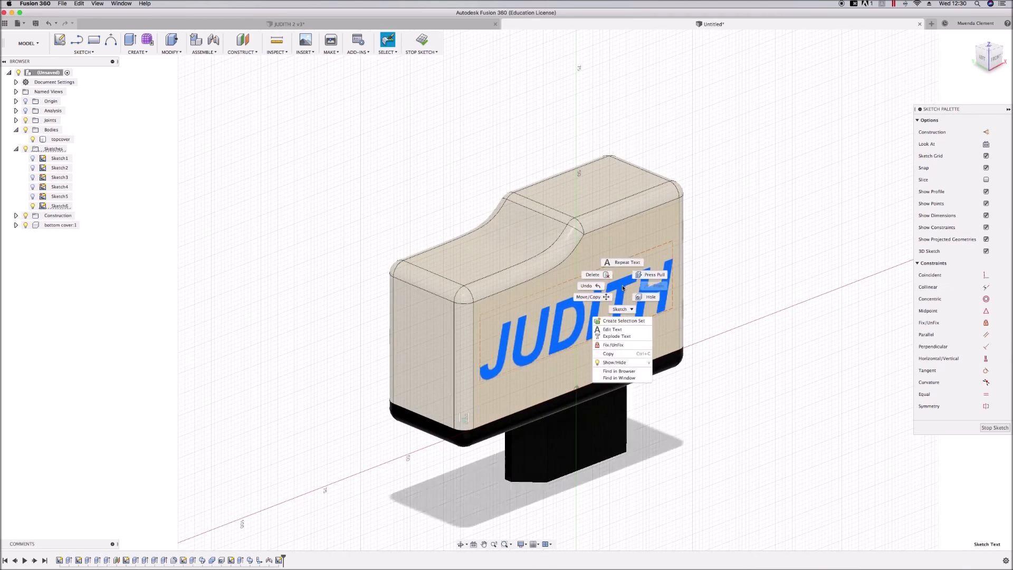
{"action": "left_click", "coordinate": [639, 277]}
{"action": "type", "text": "-2"}
{"action": "scroll", "coordinate": [639, 263], "scroll_direction": "down", "scroll_amount": 3}
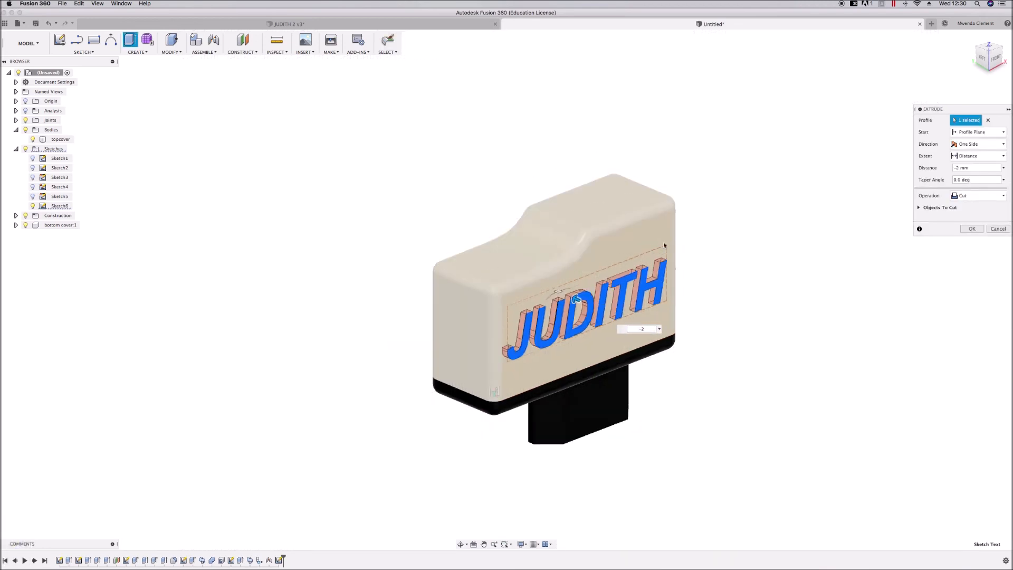
{"action": "left_click", "coordinate": [971, 230]}
Examine the engraved name and the assembled covers from several angles, including the plug's underside
{"action": "scroll", "coordinate": [734, 325], "scroll_direction": "up", "scroll_amount": 4}
{"action": "mouse_move", "coordinate": [687, 342]}
{"action": "middle_mouse_down", "text": "shift"}
{"action": "mouse_move", "coordinate": [647, 350]}
{"action": "mouse_move", "coordinate": [672, 358]}
{"action": "mouse_move", "coordinate": [765, 342]}
{"action": "mouse_move", "coordinate": [699, 343]}
{"action": "middle_mouse_up", "text": "shift"}
{"action": "scroll", "coordinate": [596, 349], "scroll_direction": "down", "scroll_amount": 5}
{"action": "middle_click_drag", "start_coordinate": [597, 350], "coordinate": [772, 329], "text": "shift"}
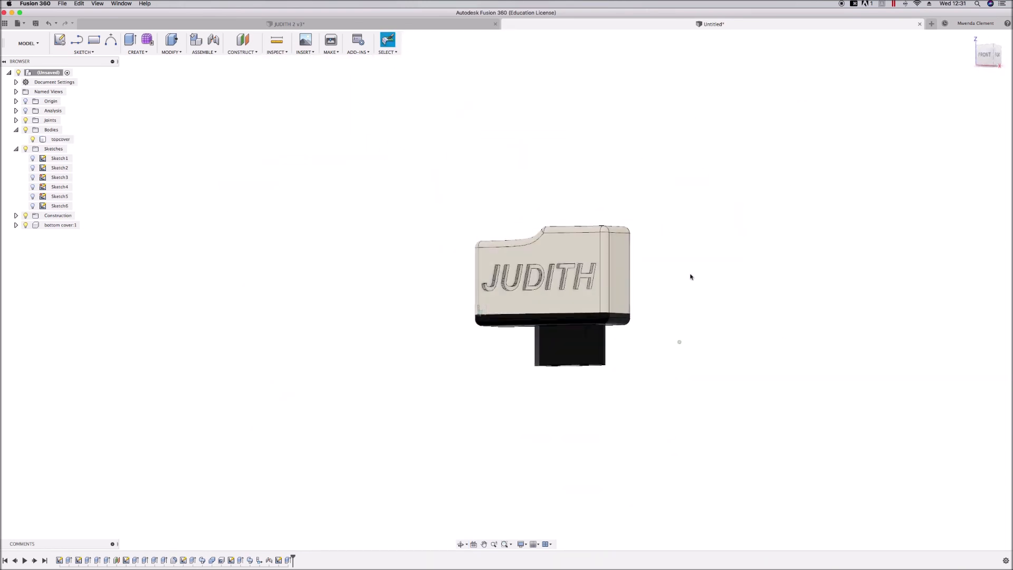
{"action": "scroll", "coordinate": [773, 329], "scroll_direction": "up", "scroll_amount": 4}
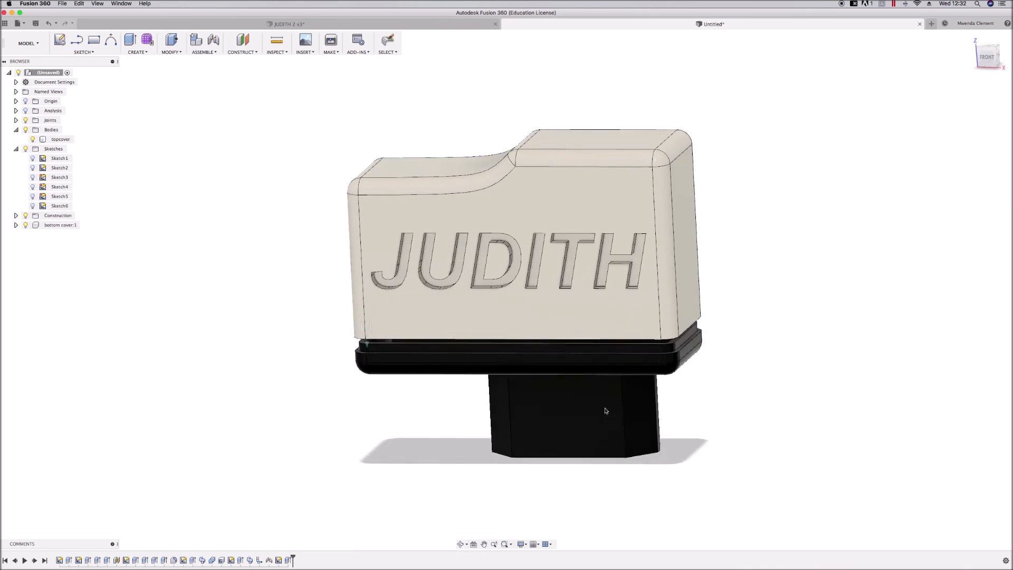
{"action": "scroll", "coordinate": [443, 374], "scroll_direction": "down", "scroll_amount": 4}
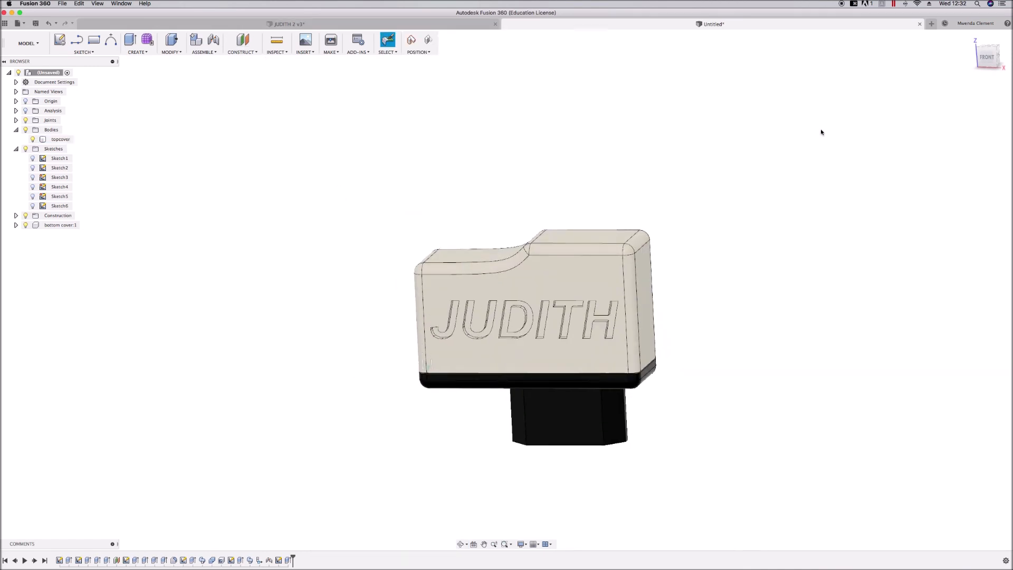
{"action": "left_click", "coordinate": [971, 38]}
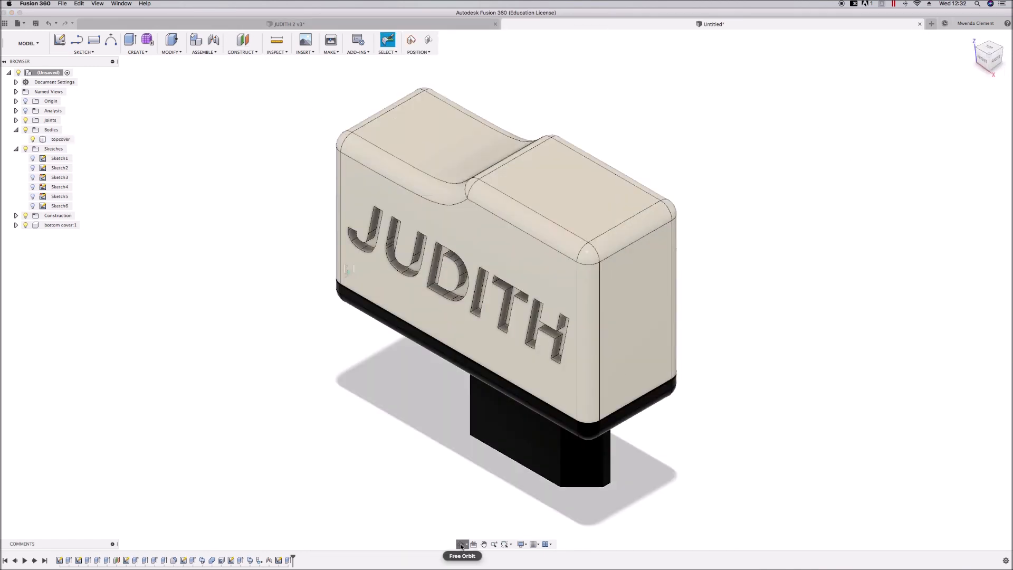
{"action": "left_click", "coordinate": [467, 545]}
{"action": "left_click", "coordinate": [483, 554]}
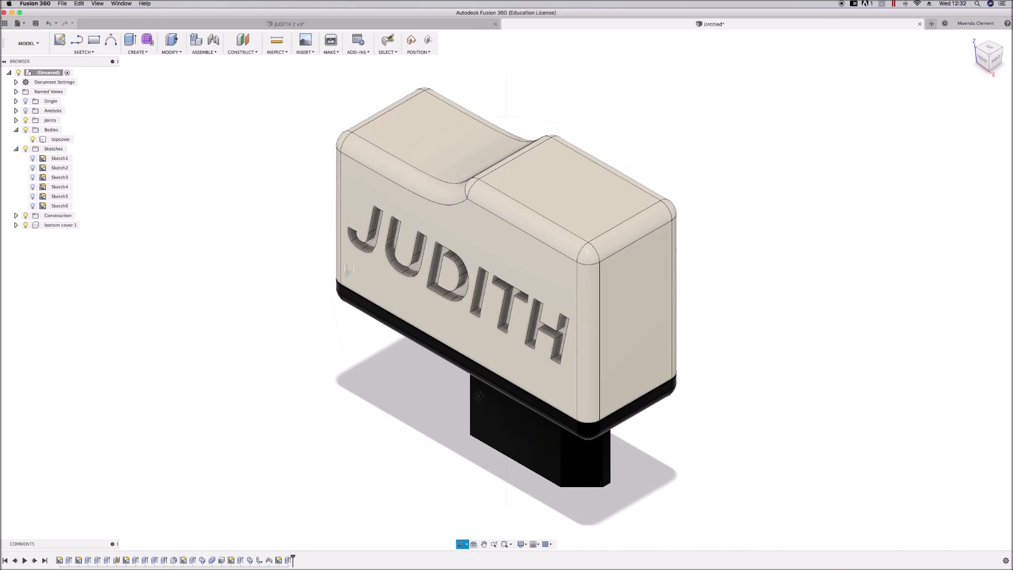
{"action": "scroll", "coordinate": [477, 385], "scroll_direction": "down", "scroll_amount": 3}
{"action": "left_click_drag", "start_coordinate": [484, 362], "coordinate": [516, 329]}
{"action": "key", "text": "Escape"}
{"action": "left_click_drag", "start_coordinate": [516, 390], "coordinate": [519, 332]}
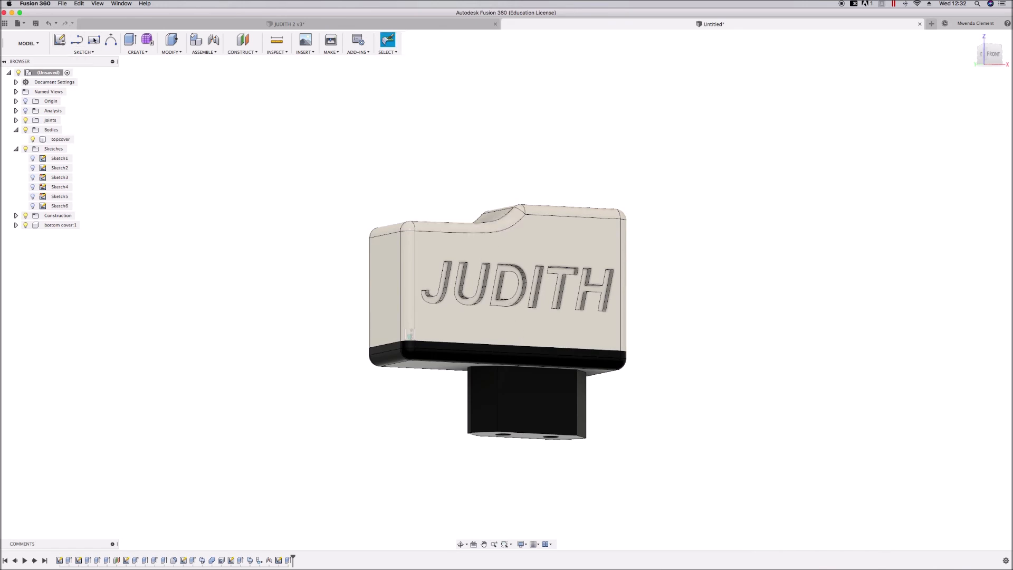
Switch to the Render workspace and try to render the enclosure
{"action": "left_click", "coordinate": [35, 44]}
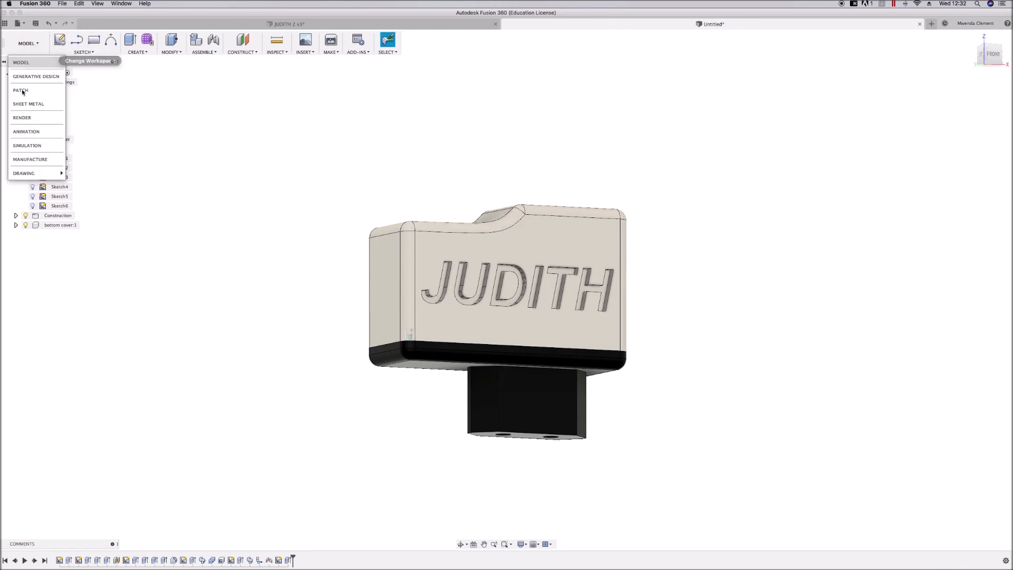
{"action": "left_click", "coordinate": [36, 118]}
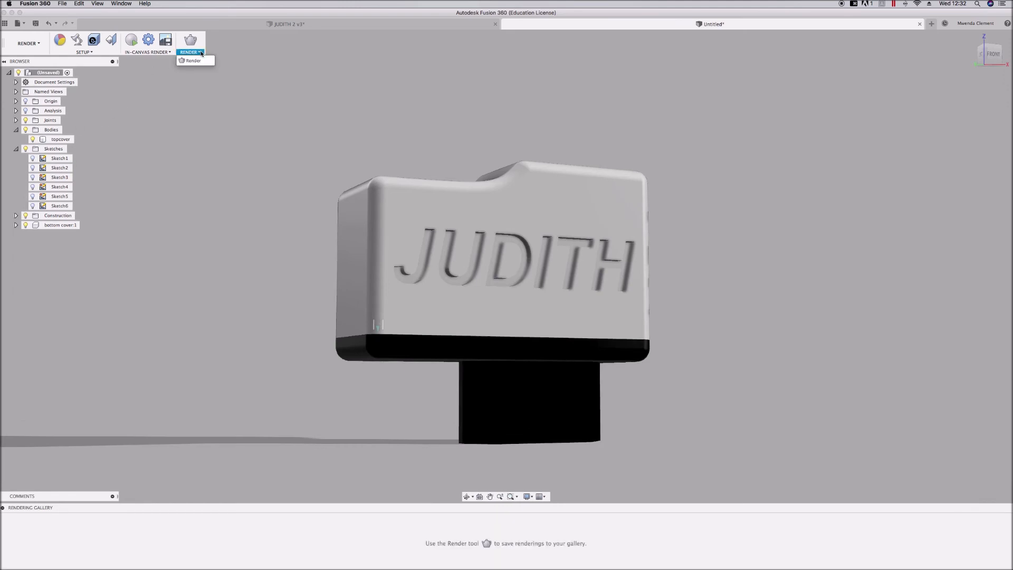
{"action": "left_click", "coordinate": [195, 43]}
{"action": "left_click", "coordinate": [427, 260]}
{"action": "left_click", "coordinate": [194, 46]}
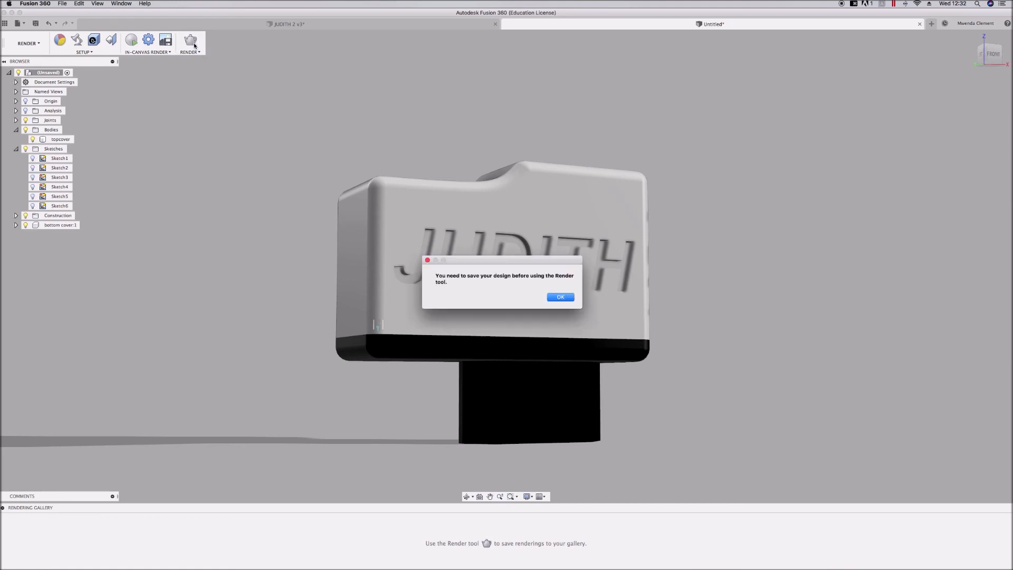
{"action": "key", "text": "Return"}
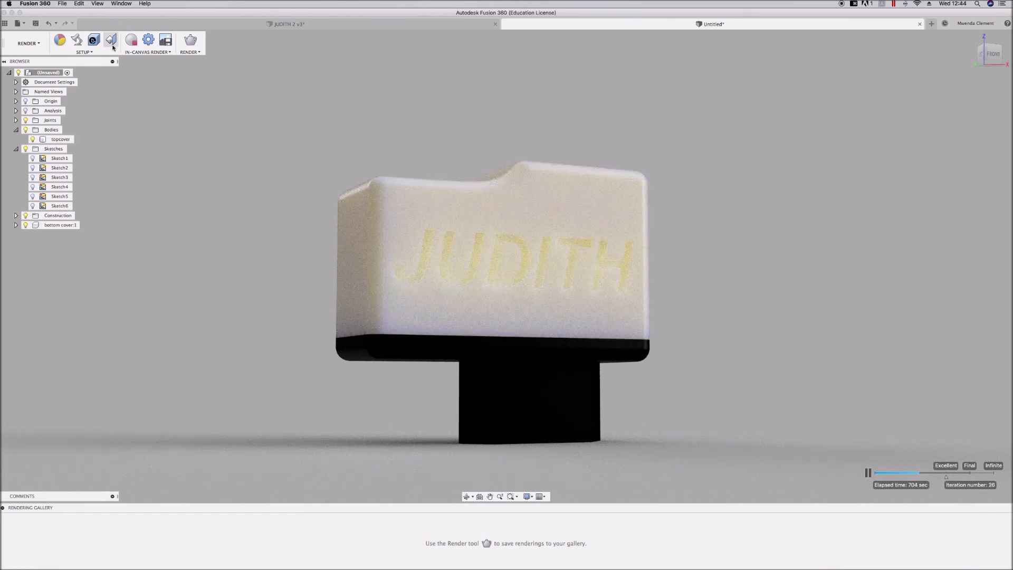
Stop the in-canvas render and examine the shaded enclosure from its back and front sides
{"action": "left_click", "coordinate": [132, 47]}
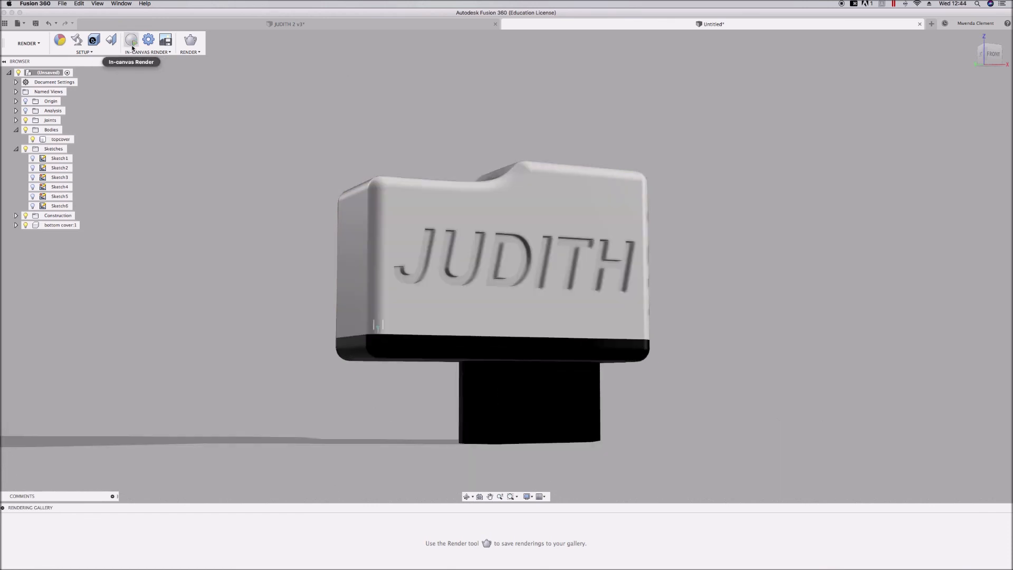
{"action": "left_click", "coordinate": [399, 289]}
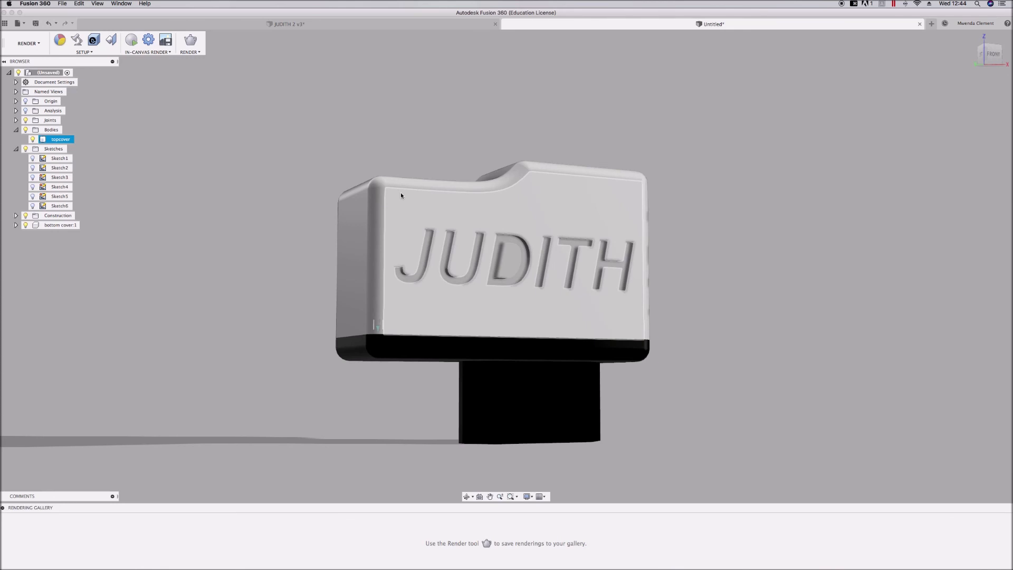
{"action": "scroll", "coordinate": [400, 191], "scroll_direction": "up", "scroll_amount": 5}
{"action": "scroll", "coordinate": [402, 195], "scroll_direction": "down", "scroll_amount": 3}
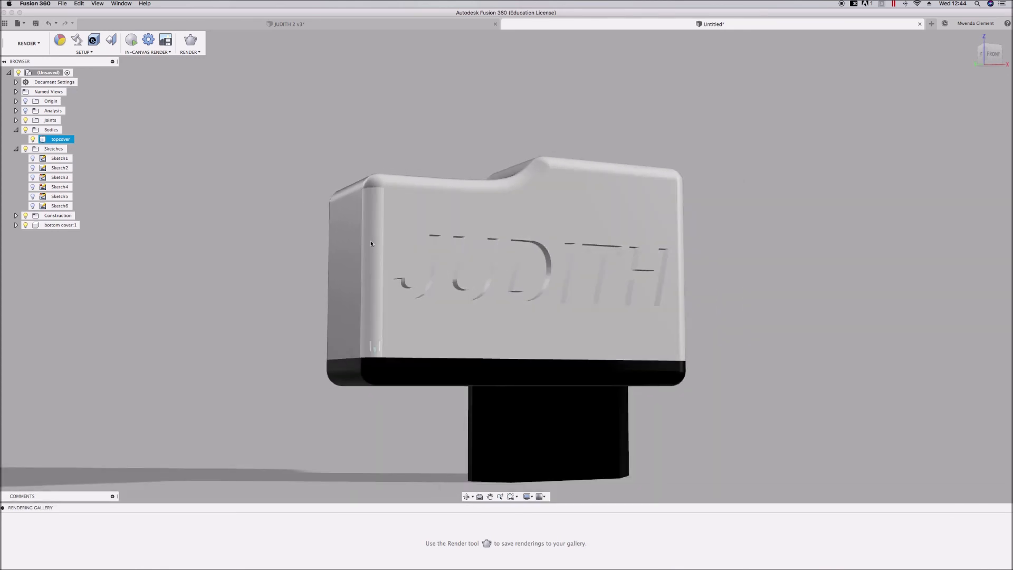
{"action": "middle_click_drag", "start_coordinate": [334, 294], "coordinate": [443, 311], "text": "shift"}
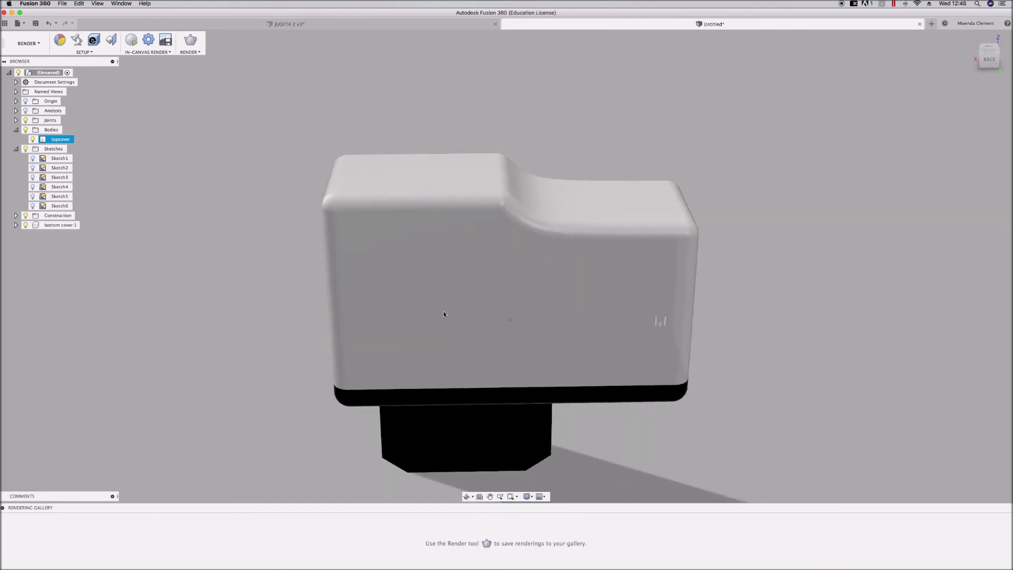
{"action": "scroll", "coordinate": [485, 394], "scroll_direction": "down", "scroll_amount": 5}
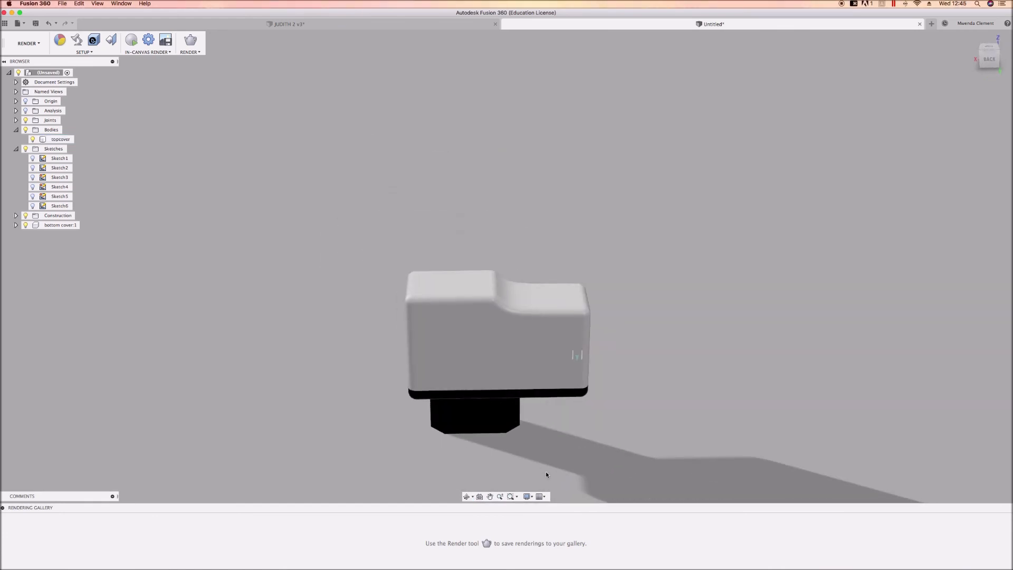
{"action": "scroll", "coordinate": [626, 410], "scroll_direction": "up", "scroll_amount": 10}
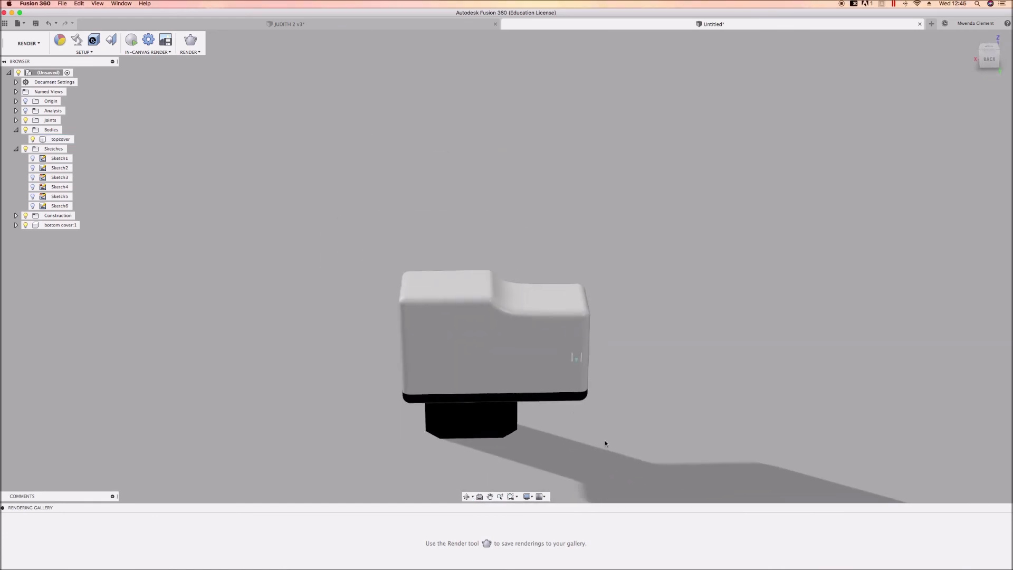
{"action": "scroll", "coordinate": [570, 438], "scroll_direction": "down", "scroll_amount": 3}
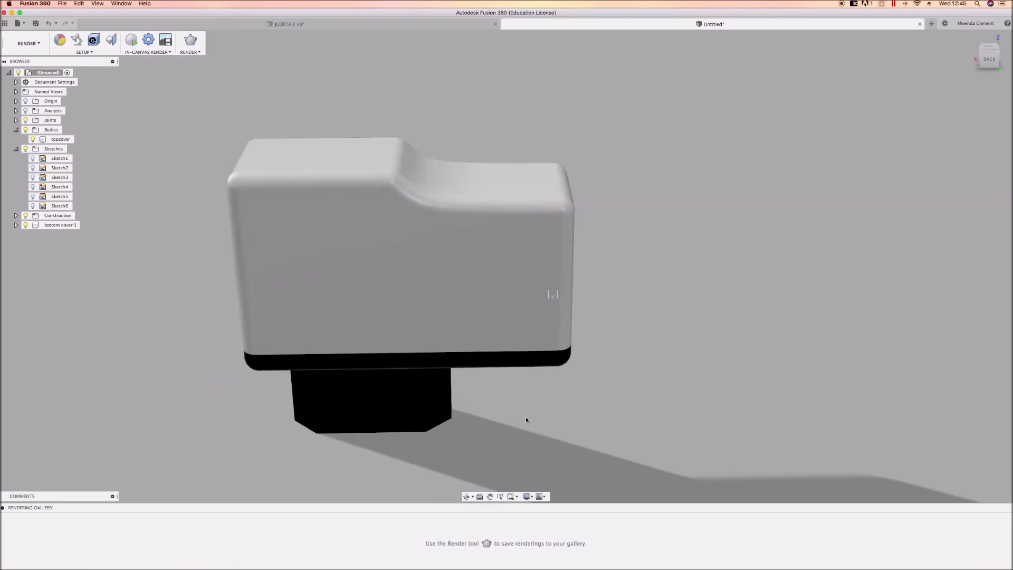
{"action": "middle_click_drag", "start_coordinate": [527, 420], "coordinate": [660, 409], "text": "shift"}
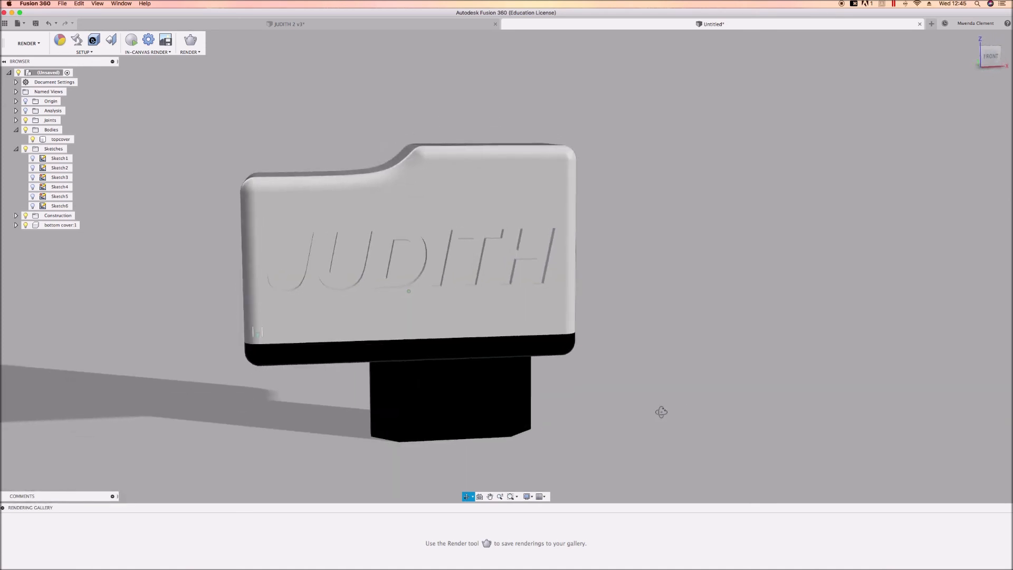
Test the sliding joint by pulling the bottom cover away from the topcover, inspecting the separated parts and closing it again in the Model workspace
{"action": "left_click_drag", "start_coordinate": [474, 399], "coordinate": [483, 475]}
{"action": "scroll", "coordinate": [512, 229], "scroll_direction": "down", "scroll_amount": 3}
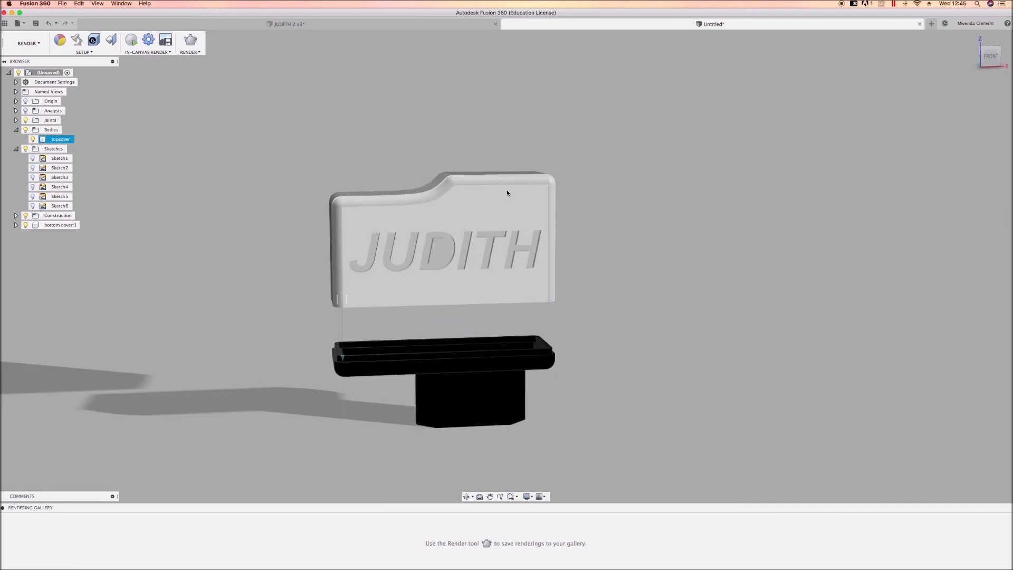
{"action": "left_click_drag", "start_coordinate": [492, 375], "coordinate": [493, 406]}
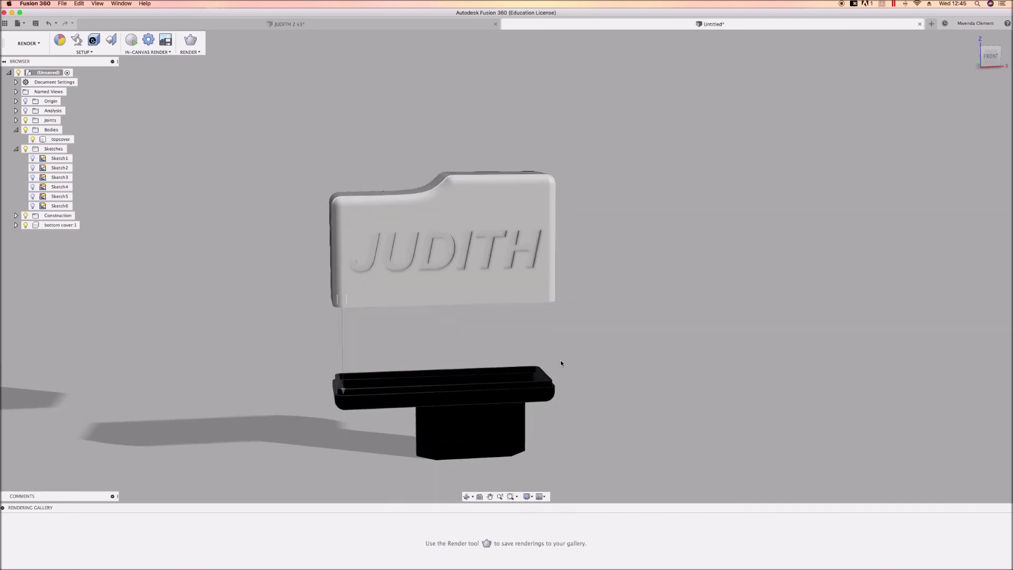
{"action": "middle_click_drag", "start_coordinate": [577, 362], "coordinate": [604, 359], "text": "shift"}
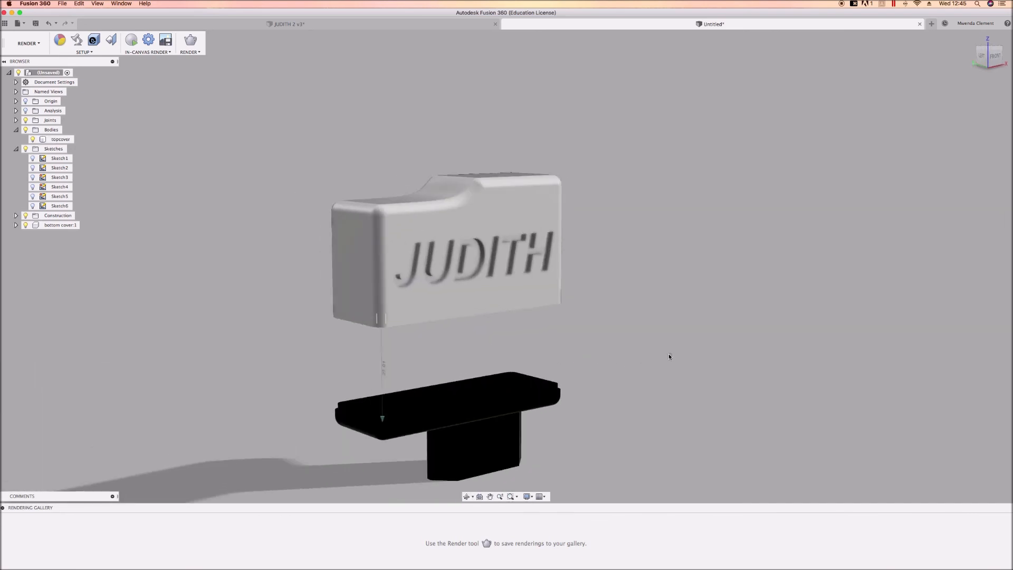
{"action": "scroll", "coordinate": [517, 335], "scroll_direction": "down", "scroll_amount": 2}
{"action": "middle_click_drag", "start_coordinate": [617, 372], "coordinate": [353, 368], "text": "shift"}
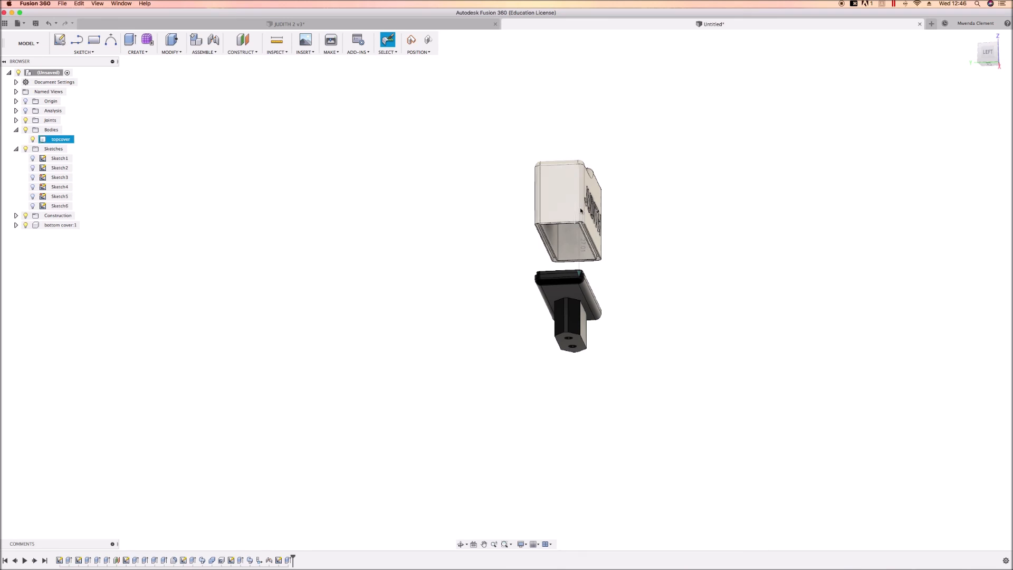
{"action": "left_click_drag", "start_coordinate": [581, 310], "coordinate": [582, 238]}
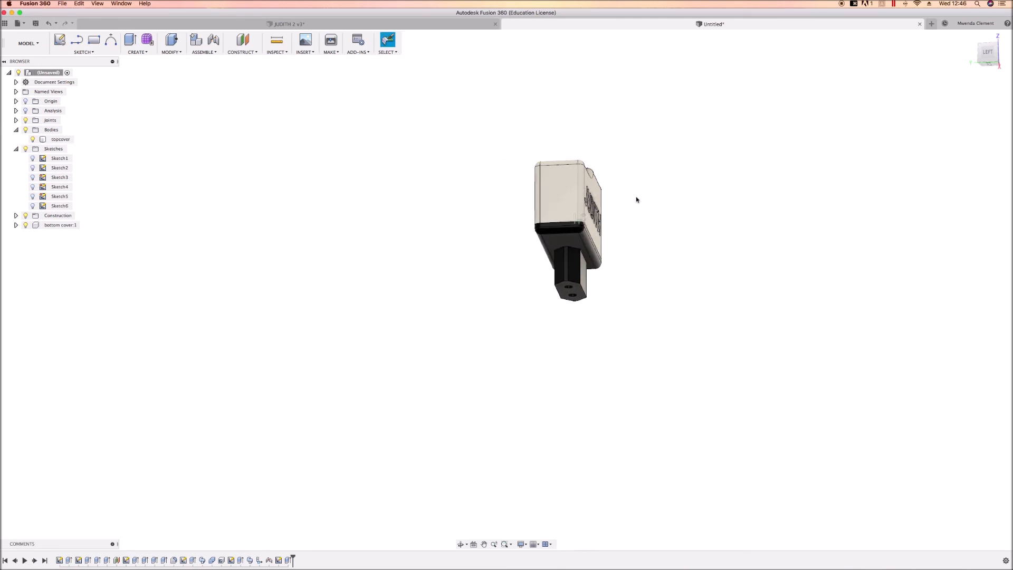
Sketch an 8 by 8 mm center rectangle on the topcover's narrow left end face, centred just above its bottom edge and overlapping the bottom cover
{"action": "key", "text": "l"}
{"action": "left_click", "coordinate": [549, 191]}
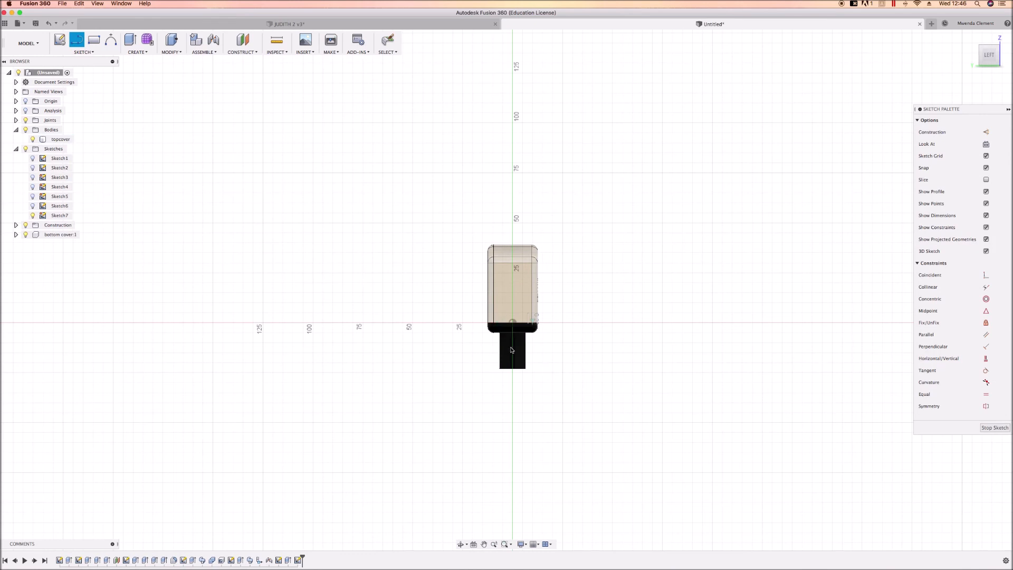
{"action": "scroll", "coordinate": [511, 349], "scroll_direction": "up", "scroll_amount": 10}
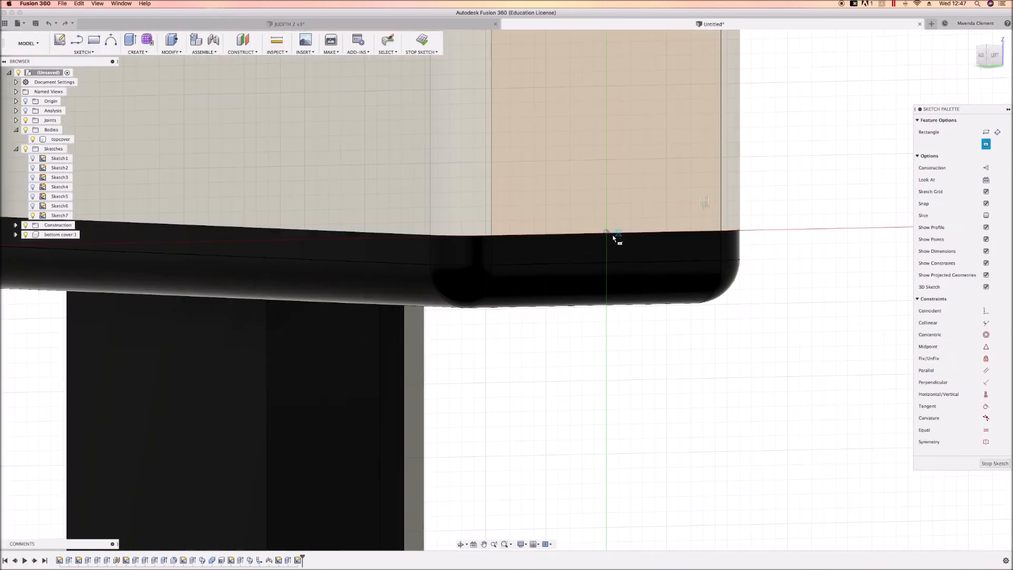
{"action": "left_click", "coordinate": [622, 216]}
{"action": "type", "text": "8"}
{"action": "key", "text": "Tab"}
{"action": "type", "text": "8"}
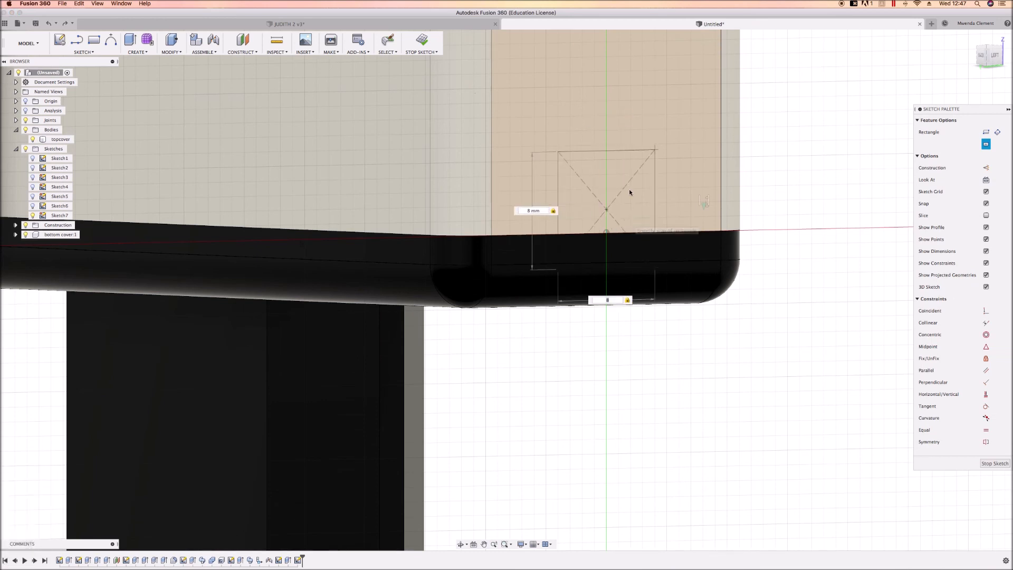
{"action": "key", "text": "Return"}
{"action": "key", "text": "Escape"}
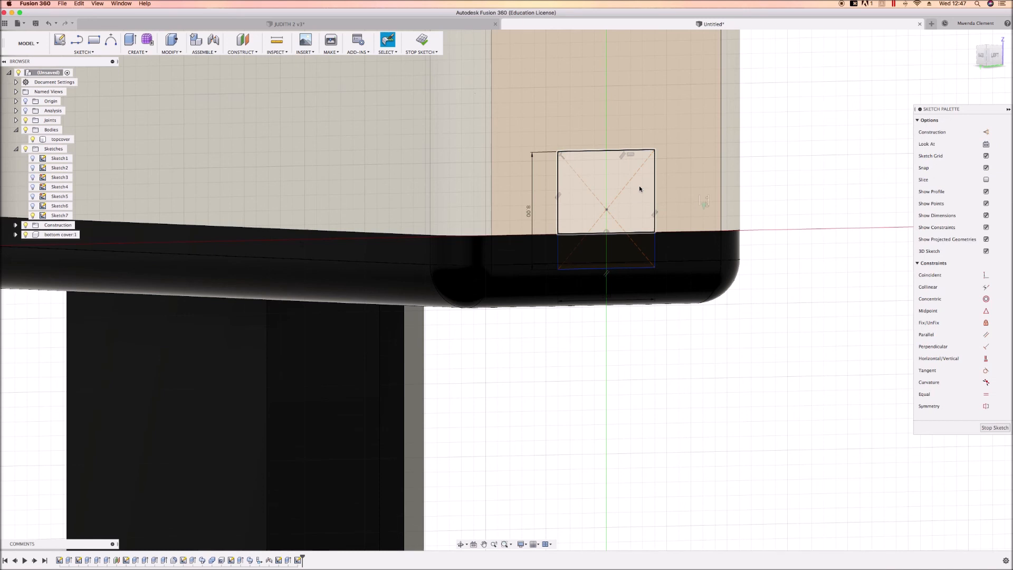
Extrude both profiles of the square symmetrically by 9 mm to cut an opening into the end of the covers
{"action": "left_click", "coordinate": [639, 201]}
{"action": "left_click", "coordinate": [632, 254], "text": "shift"}
{"action": "right_click", "coordinate": [632, 254]}
{"action": "left_click", "coordinate": [665, 243]}
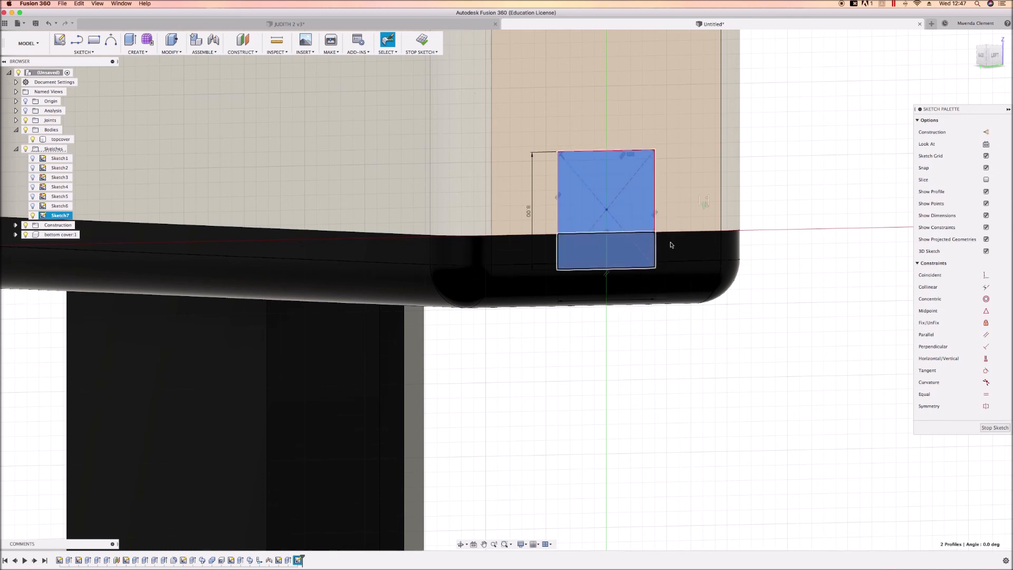
{"action": "scroll", "coordinate": [673, 244], "scroll_direction": "down", "scroll_amount": 4}
{"action": "middle_click_drag", "start_coordinate": [652, 325], "coordinate": [670, 326], "text": "shift"}
{"action": "scroll", "coordinate": [671, 326], "scroll_direction": "down", "scroll_amount": 3}
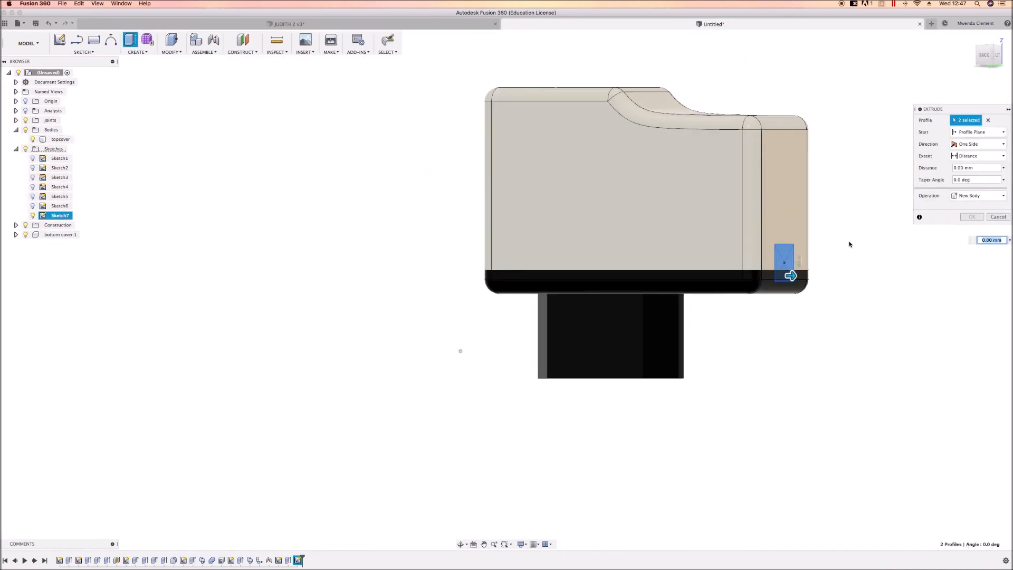
{"action": "left_click", "coordinate": [979, 144]}
{"action": "left_click", "coordinate": [970, 173]}
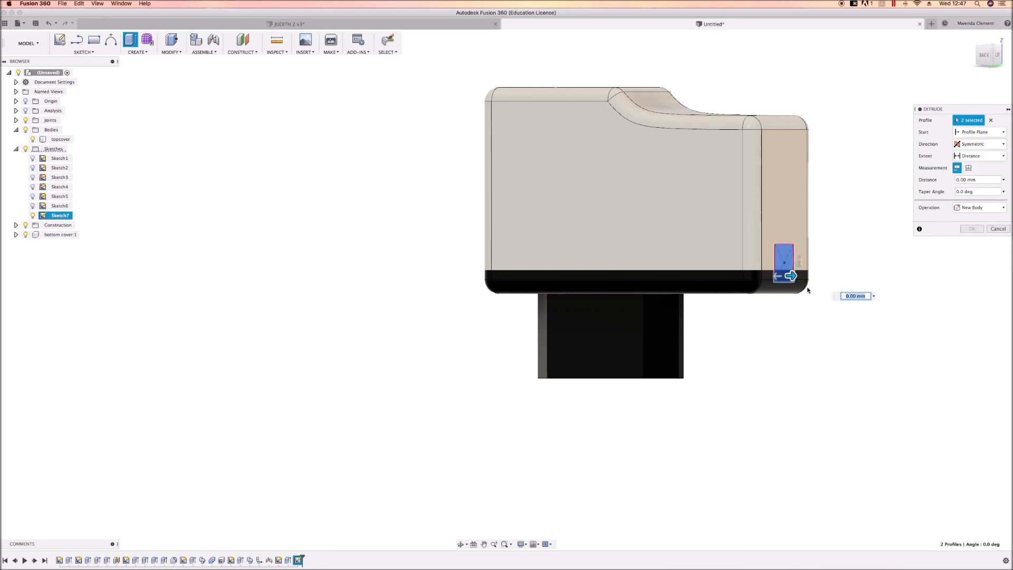
{"action": "left_click_drag", "start_coordinate": [819, 285], "coordinate": [861, 280]}
{"action": "left_click", "coordinate": [963, 243]}
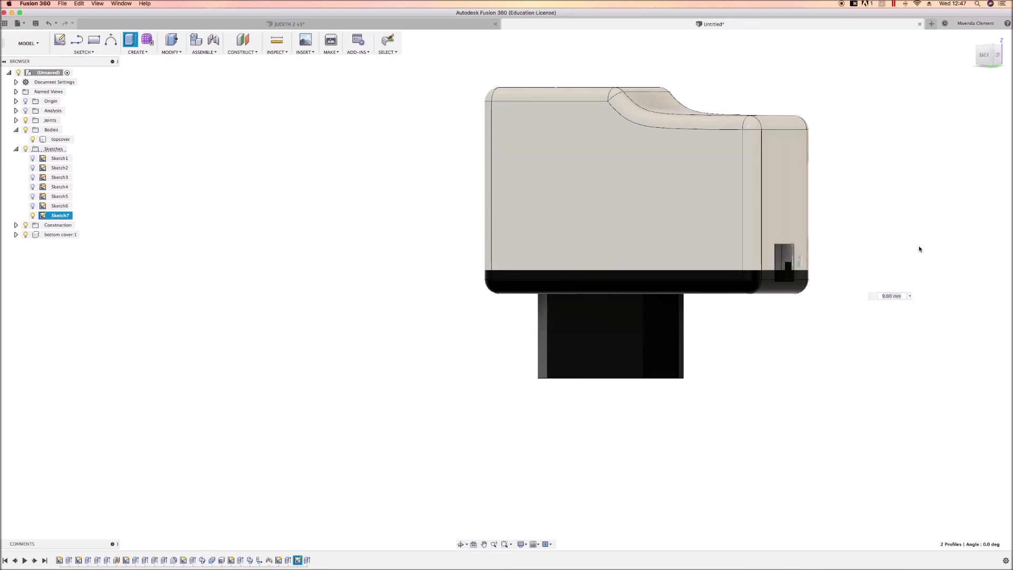
{"action": "scroll", "coordinate": [844, 235], "scroll_direction": "down", "scroll_amount": 3}
{"action": "scroll", "coordinate": [838, 286], "scroll_direction": "up", "scroll_amount": 10}
{"action": "scroll", "coordinate": [812, 291], "scroll_direction": "down", "scroll_amount": 10}
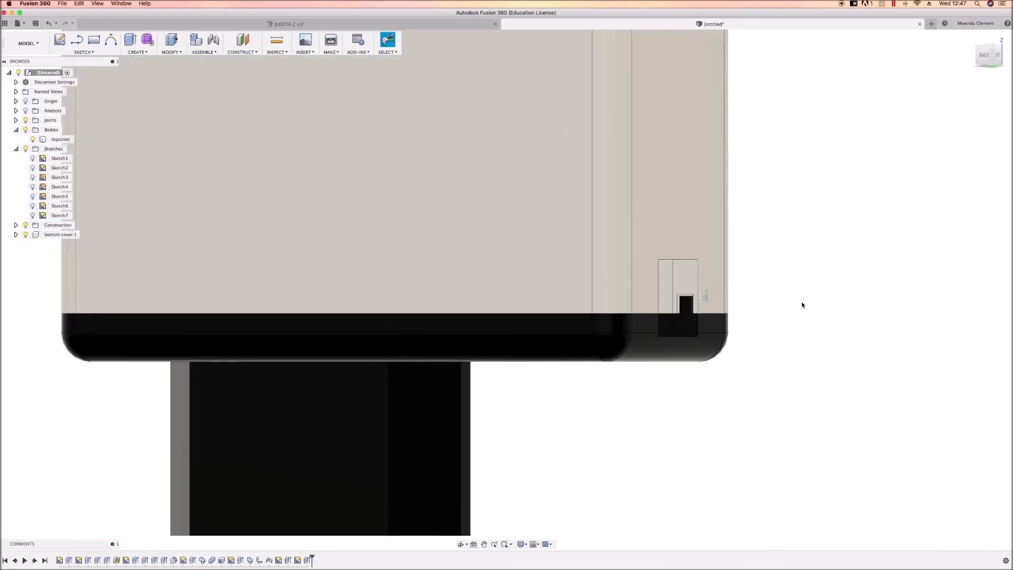
Examine the end opening in both covers, sliding the bottom cover back up against the topcover to inspect it closed
{"action": "middle_click_drag", "start_coordinate": [612, 337], "coordinate": [468, 335], "text": "shift"}
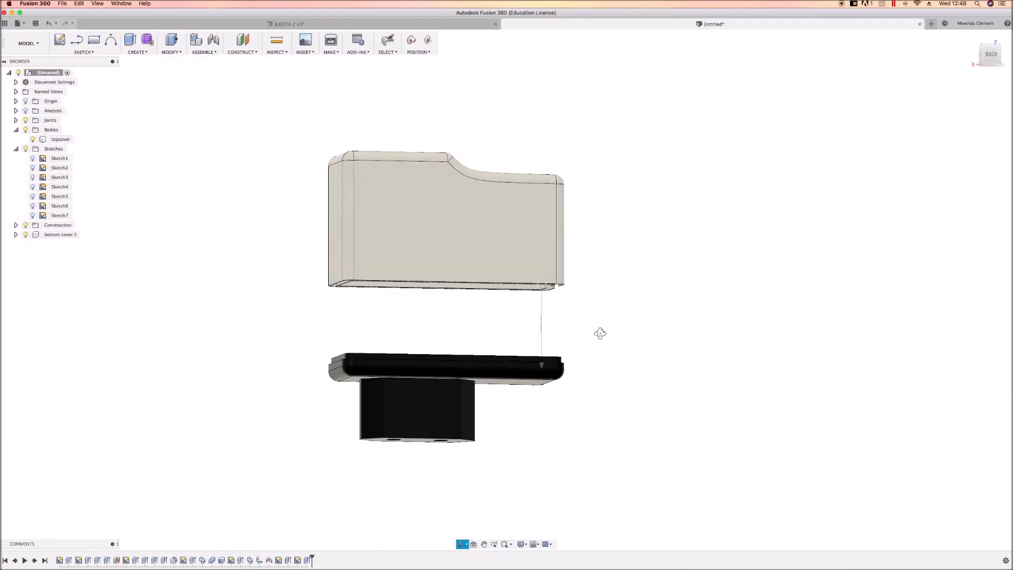
{"action": "key", "text": "Escape"}
{"action": "left_click_drag", "start_coordinate": [471, 380], "coordinate": [474, 295]}
{"action": "scroll", "coordinate": [454, 279], "scroll_direction": "up", "scroll_amount": 5}
{"action": "scroll", "coordinate": [444, 287], "scroll_direction": "up", "scroll_amount": 3}
{"action": "middle_click_drag", "start_coordinate": [444, 288], "coordinate": [473, 296], "text": "shift"}
{"action": "scroll", "coordinate": [473, 295], "scroll_direction": "up", "scroll_amount": 2}
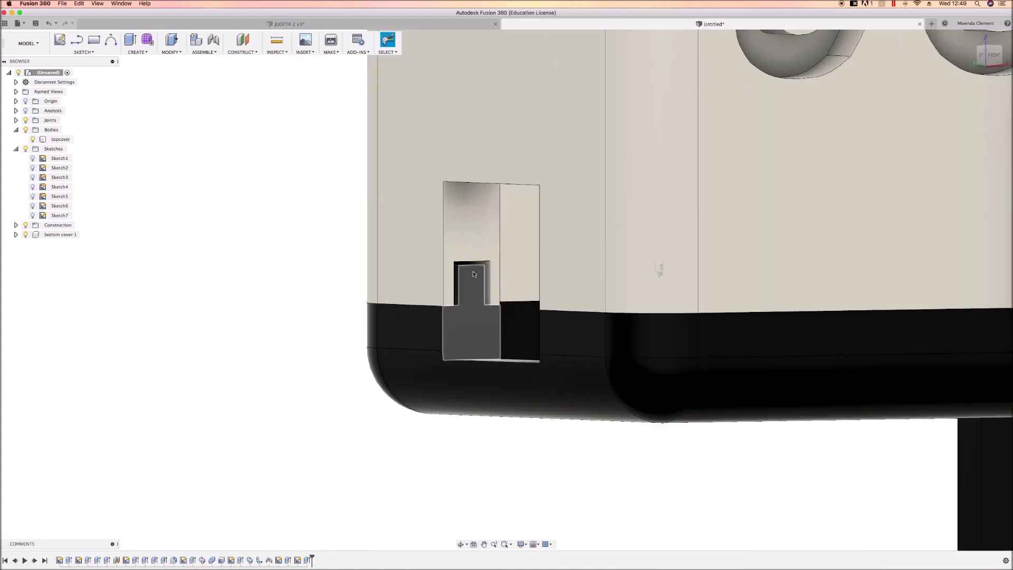
{"action": "scroll", "coordinate": [460, 338], "scroll_direction": "down", "scroll_amount": 10}
{"action": "middle_click_drag", "start_coordinate": [447, 361], "coordinate": [697, 355], "text": "shift"}
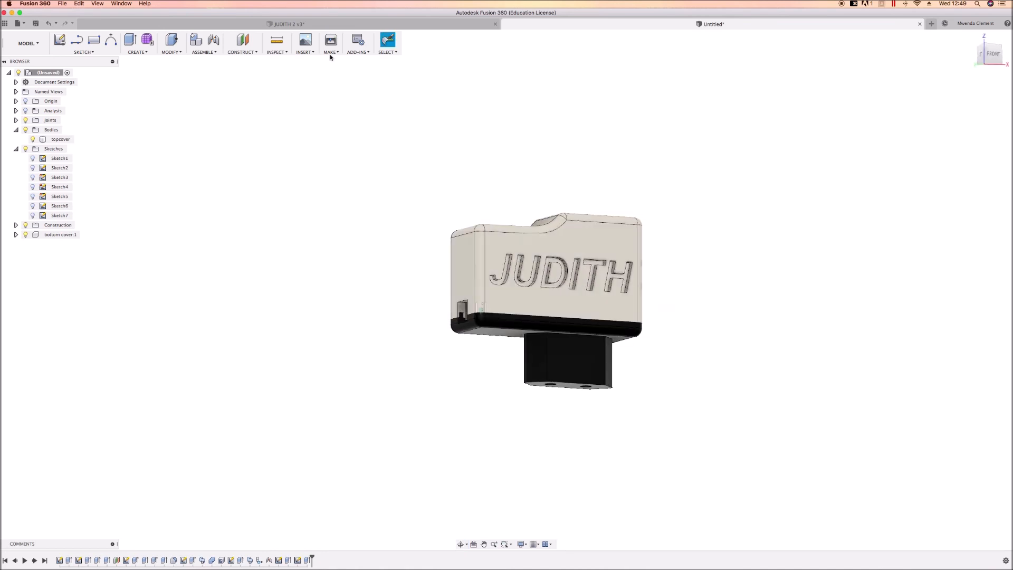
Switch to the Render workspace and examine the shaded enclosure's engraved front and the end opening
{"action": "left_click", "coordinate": [28, 43]}
{"action": "left_click", "coordinate": [29, 43]}
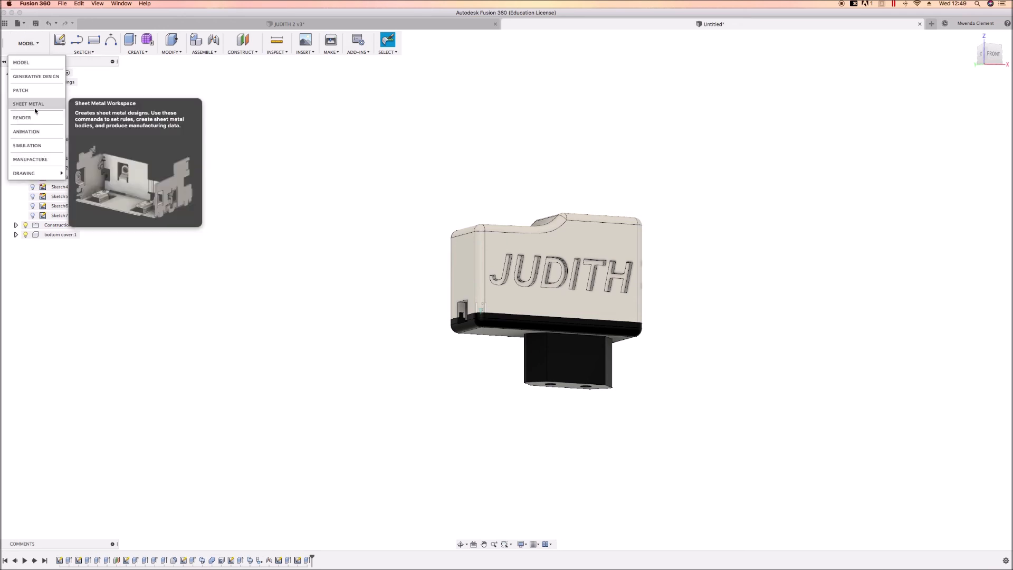
{"action": "left_click", "coordinate": [34, 118]}
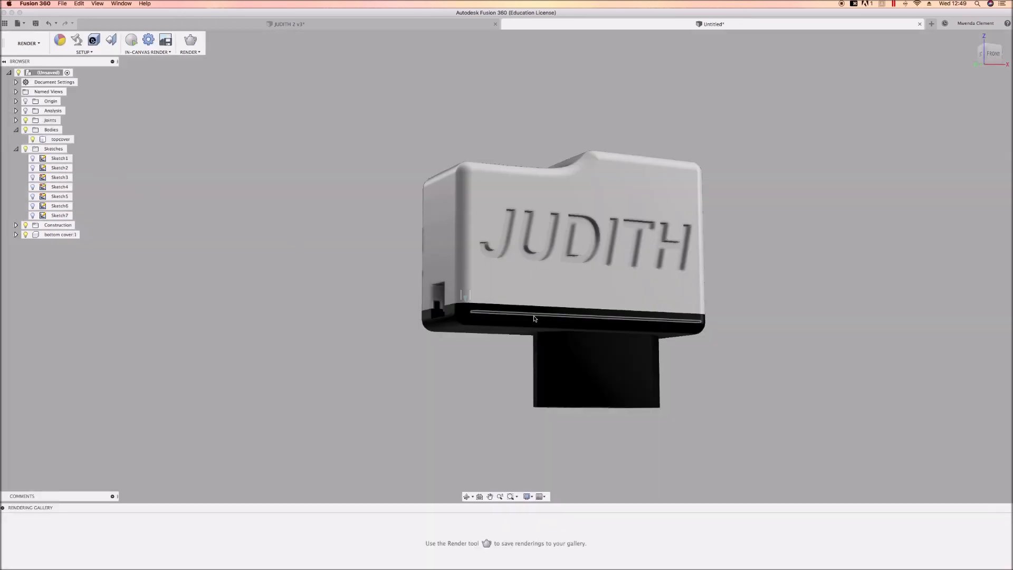
{"action": "middle_click_drag", "start_coordinate": [301, 212], "coordinate": [607, 234], "text": "shift"}
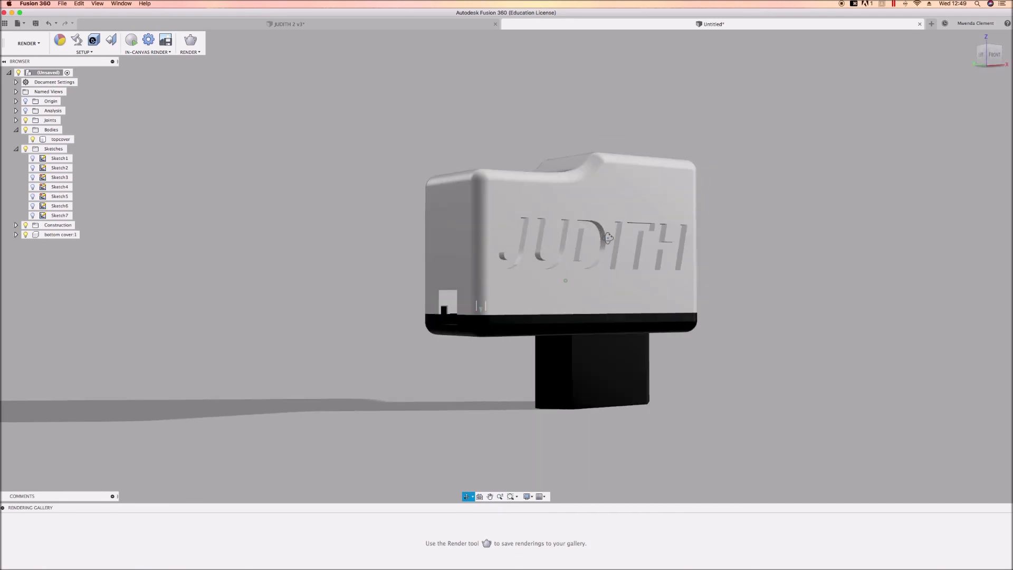
Return to the Model workspace and export the bottom cover component as a binary, high-refinement STL file named bottom cover 2
{"action": "left_click", "coordinate": [29, 43]}
{"action": "left_click", "coordinate": [37, 58]}
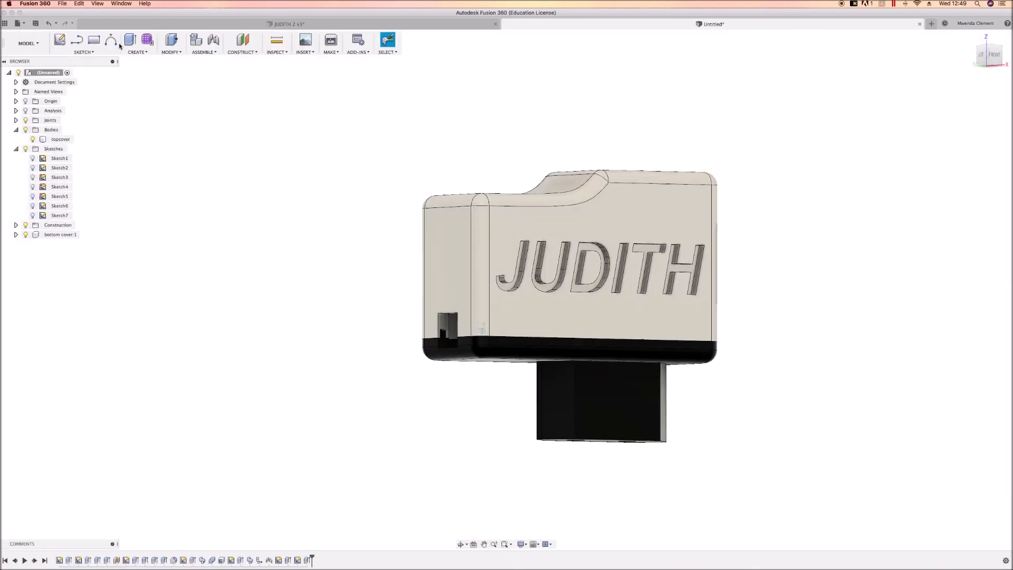
{"action": "right_click", "coordinate": [58, 235]}
{"action": "left_click", "coordinate": [106, 372]}
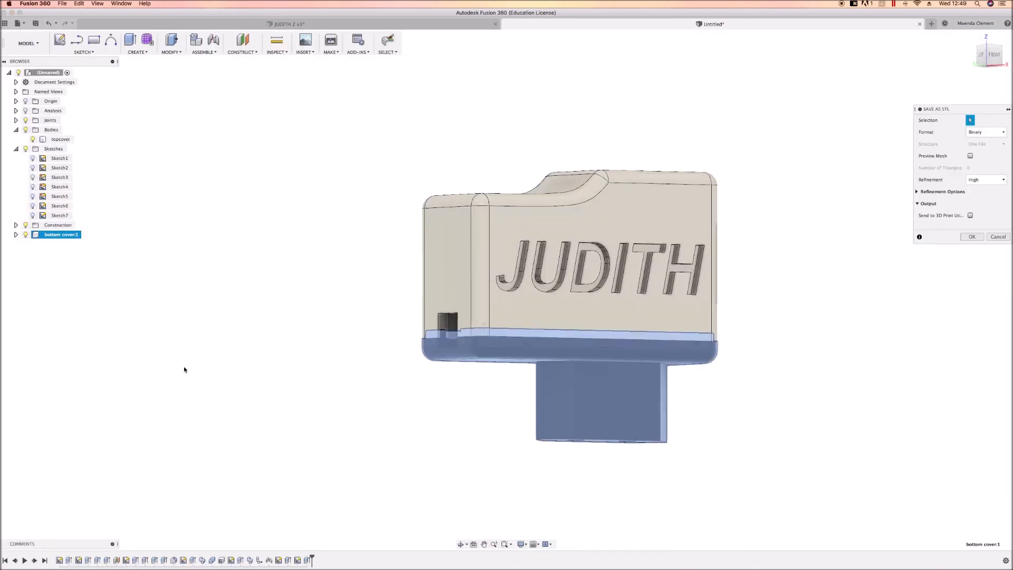
{"action": "left_click", "coordinate": [976, 236]}
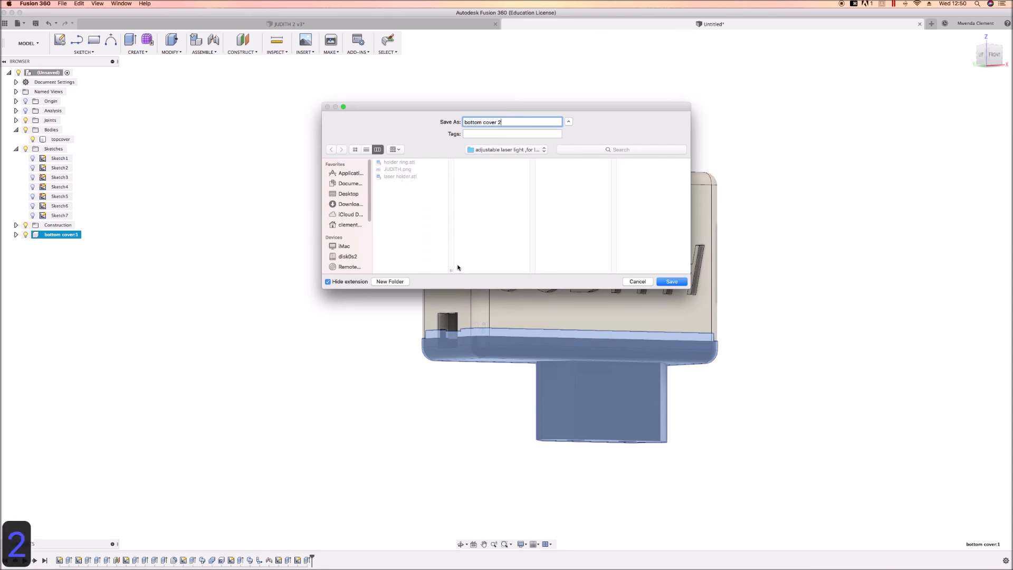
{"action": "key", "text": "Return"}
Export the topcover body as a binary, high-refinement STL file, adding 2 to its file name
{"action": "right_click", "coordinate": [53, 140]}
{"action": "left_click", "coordinate": [79, 234]}
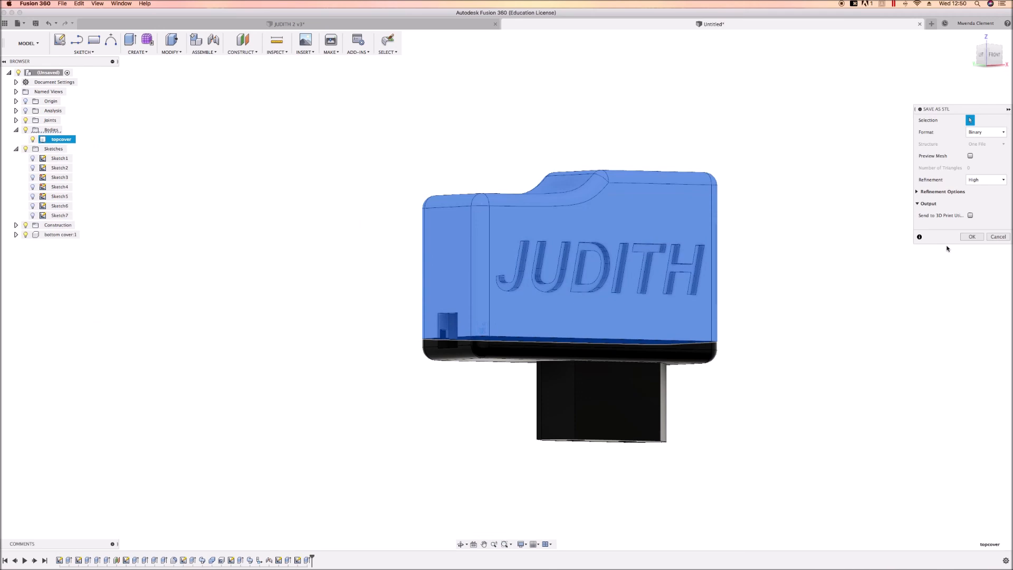
{"action": "left_click", "coordinate": [973, 237]}
{"action": "left_click", "coordinate": [490, 127]}
{"action": "type", "text": "2"}
{"action": "left_click", "coordinate": [674, 284]}
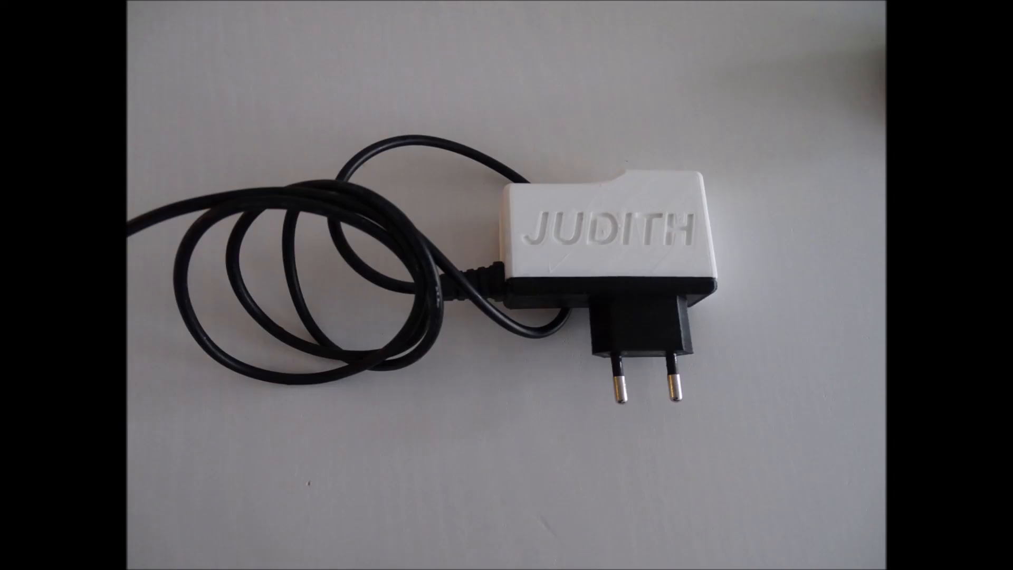